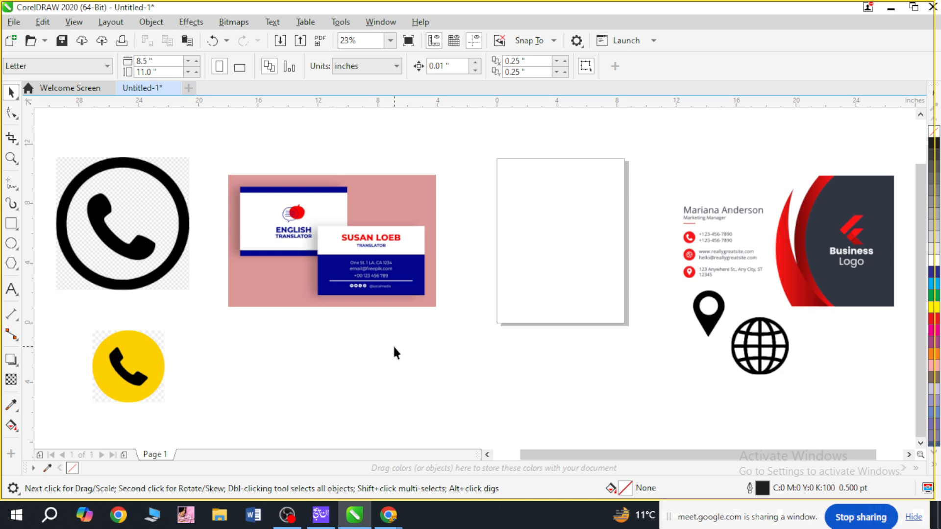
Move the pin, globe and black circled phone icons to the page area and shrink the phone icon to about 5.8 inches.
left_click_drag(705, 314, 574, 266)
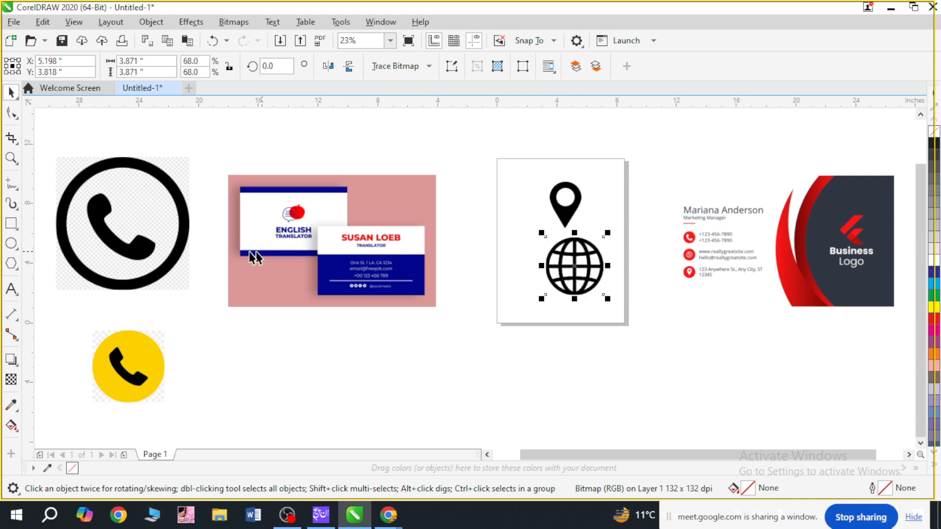
left_click_drag(134, 228, 509, 341)
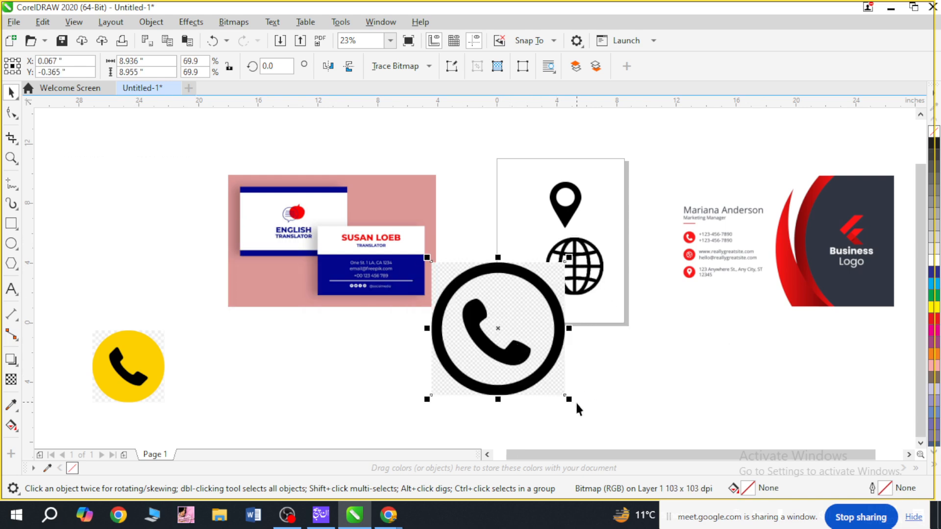
left_click_drag(570, 402, 516, 347)
left_click_drag(448, 294, 476, 204)
left_click(511, 271)
Scale the black circled phone icon down further to about 2.5 inches wide.
key("F2")
left_click_drag(449, 154, 596, 314)
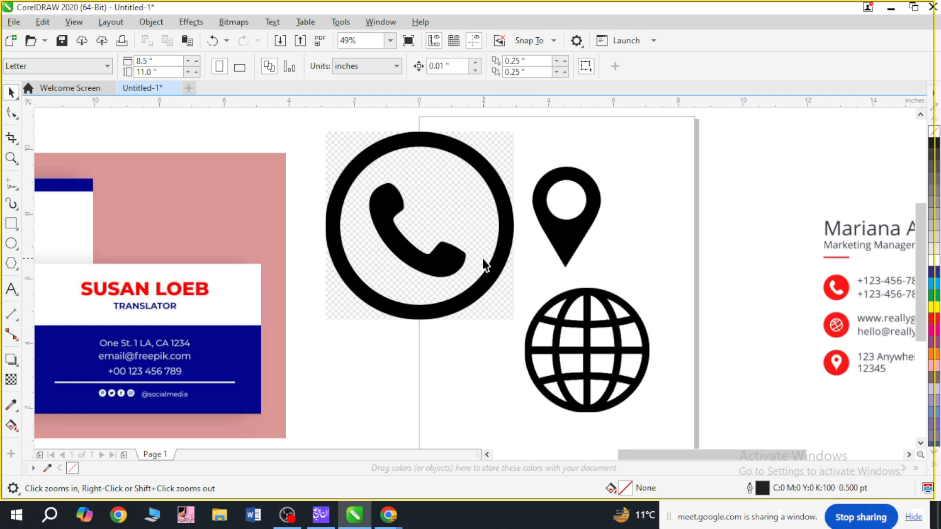
left_click(442, 211)
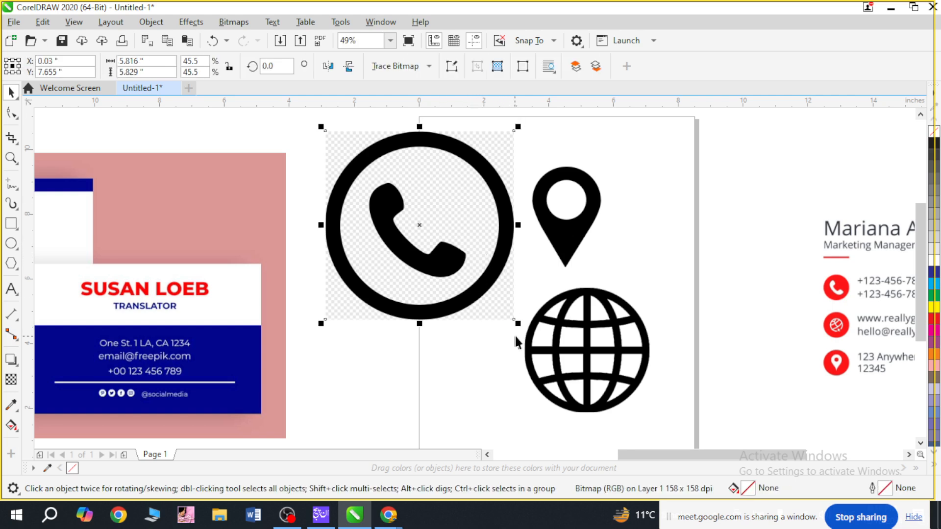
left_click_drag(516, 324, 405, 233)
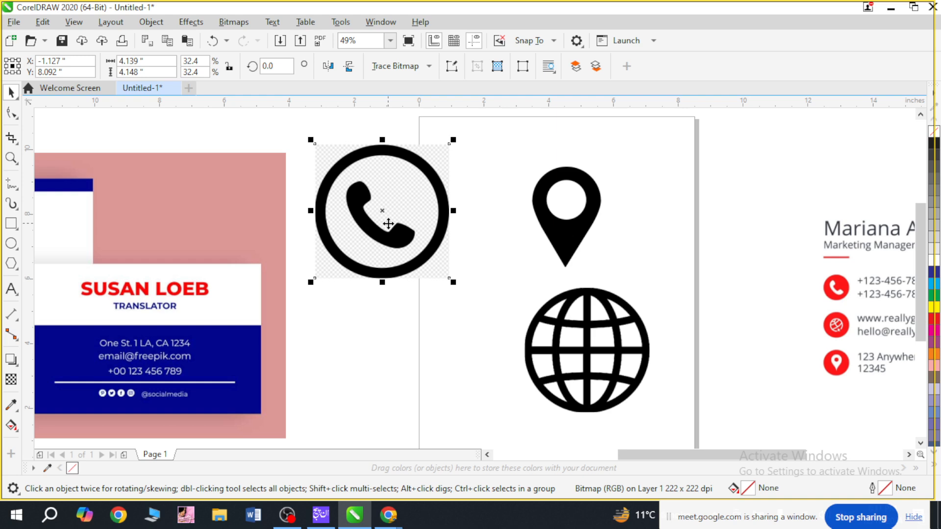
left_click_drag(453, 282, 400, 229)
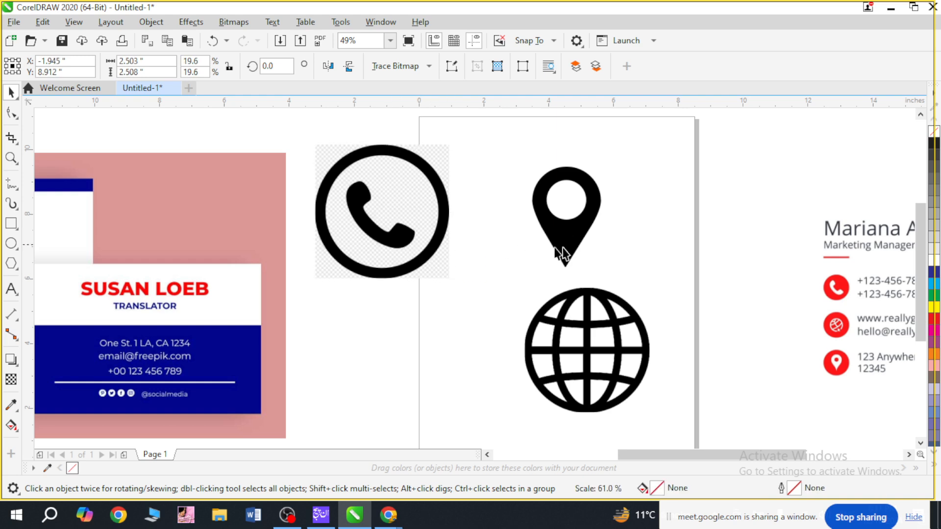
Scale the location pin down to about 1.9 inches and place it near the page's upper-left corner.
left_click_drag(567, 244, 487, 219)
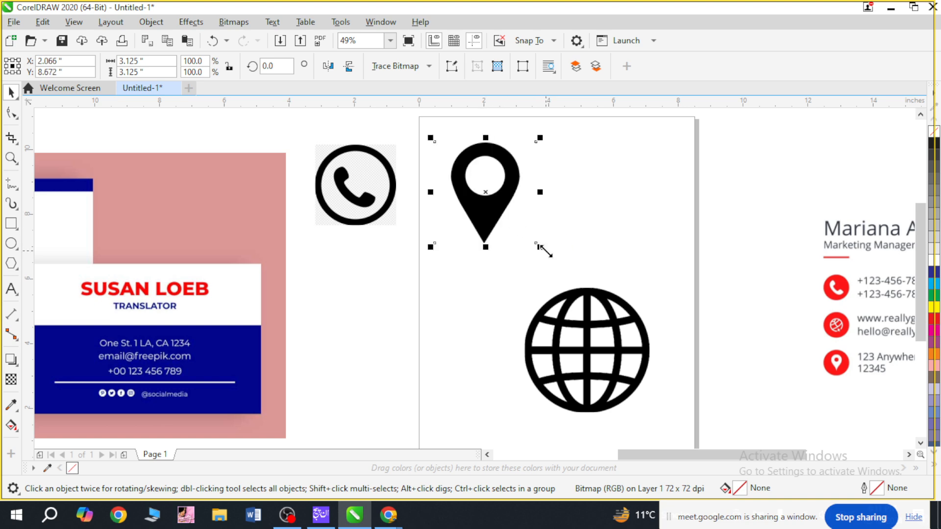
left_click_drag(540, 247, 487, 203)
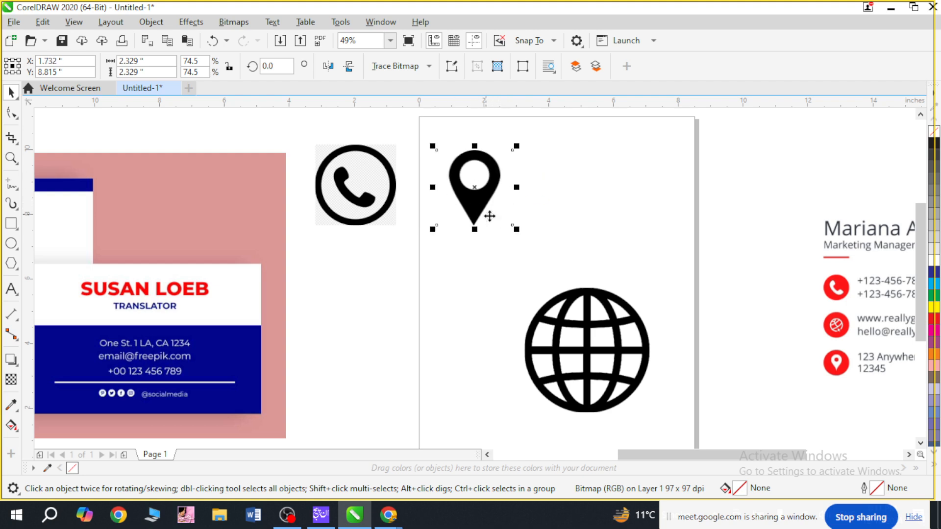
left_click_drag(516, 228, 506, 223)
left_click(534, 199)
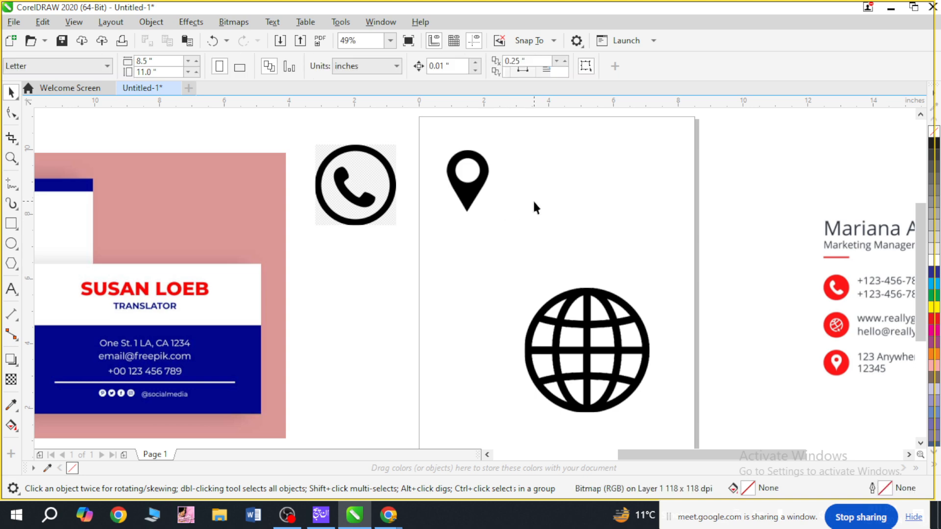
left_click_drag(469, 192, 457, 166)
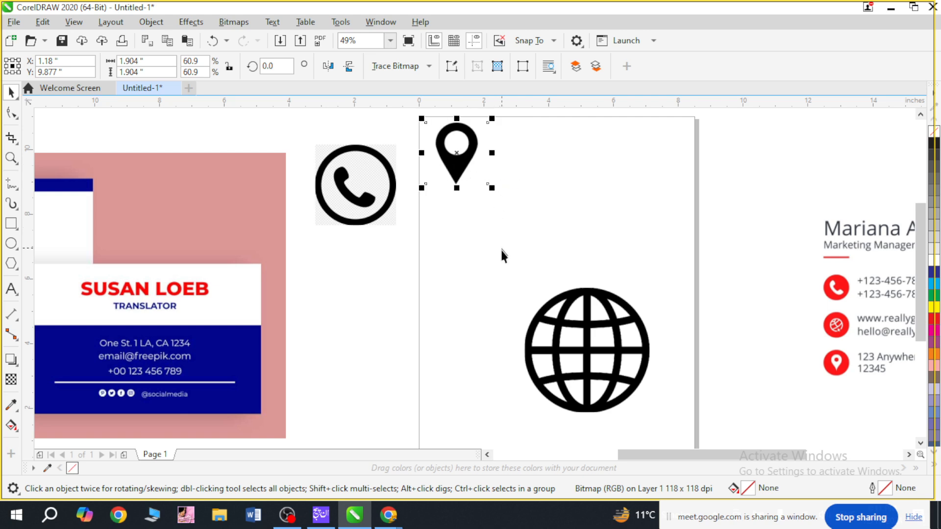
Move the globe up beside the location pin and scale it down to about 2.3 inches.
left_click_drag(570, 327, 527, 233)
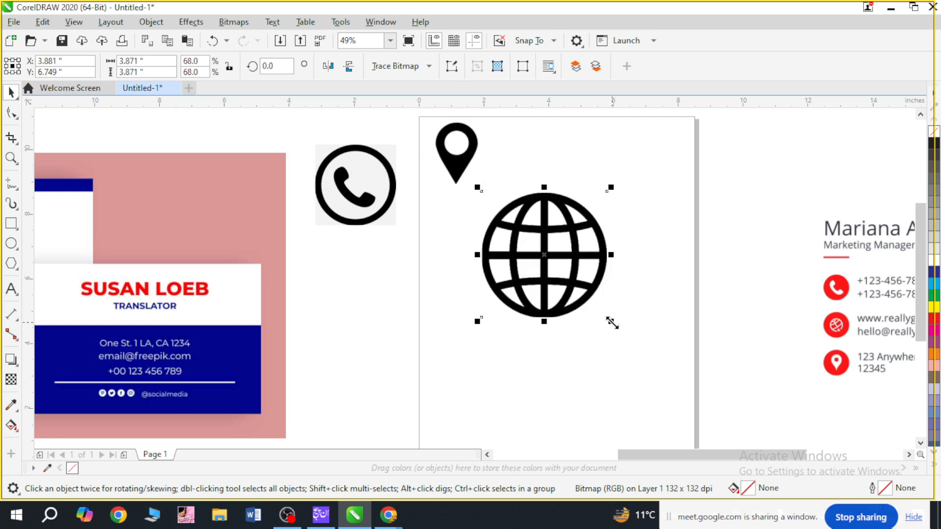
left_click_drag(612, 322, 551, 233)
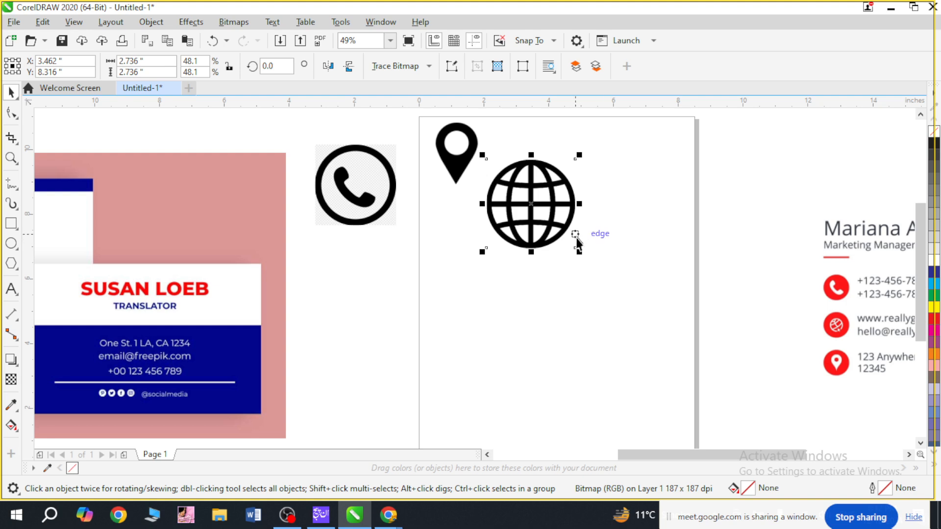
left_click_drag(579, 251, 552, 212)
Move the location pin down into line between the phone icon and the globe.
left_click(430, 189)
left_click_drag(457, 166, 464, 210)
key("Escape")
left_click_drag(332, 147, 569, 247)
key("space")
left_click(479, 266)
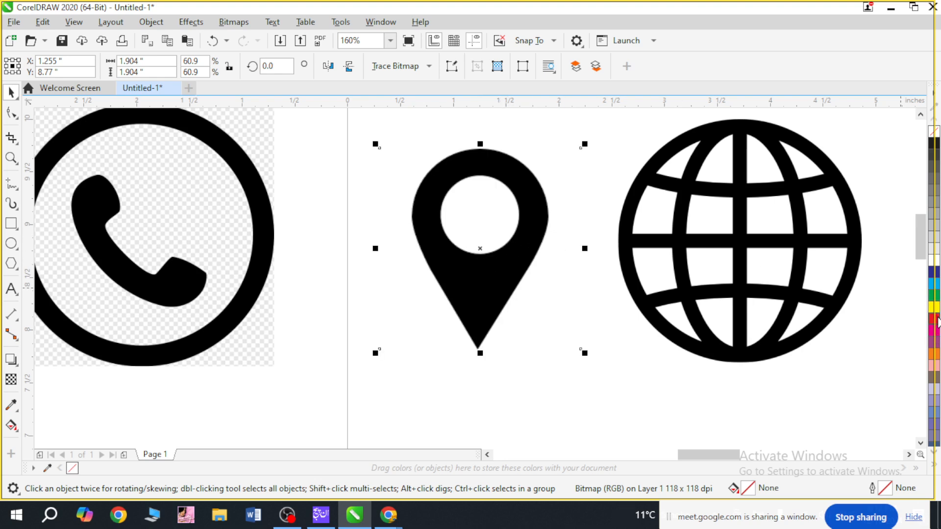
left_click(161, 269)
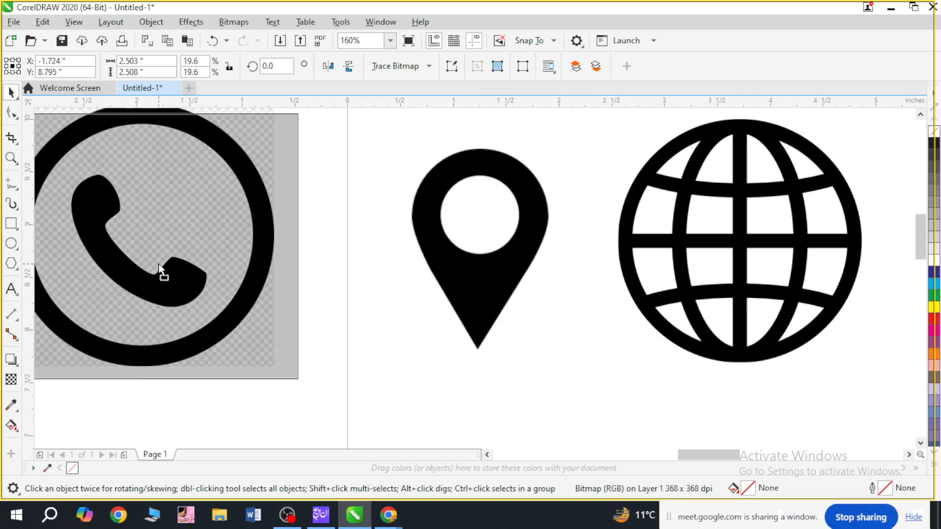
key("F4")
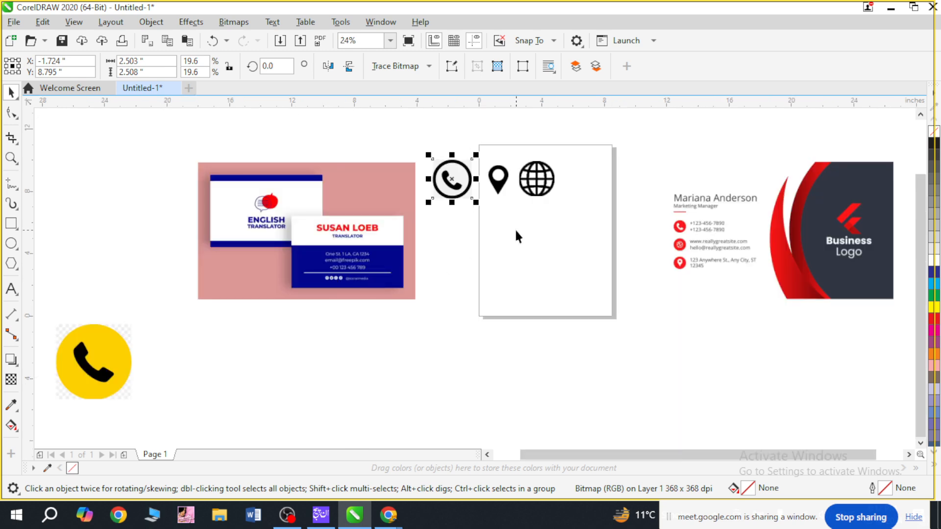
Space the icons out by moving the location pin and the globe farther away from the phone icon.
key("F2")
left_click_drag(435, 156, 675, 222)
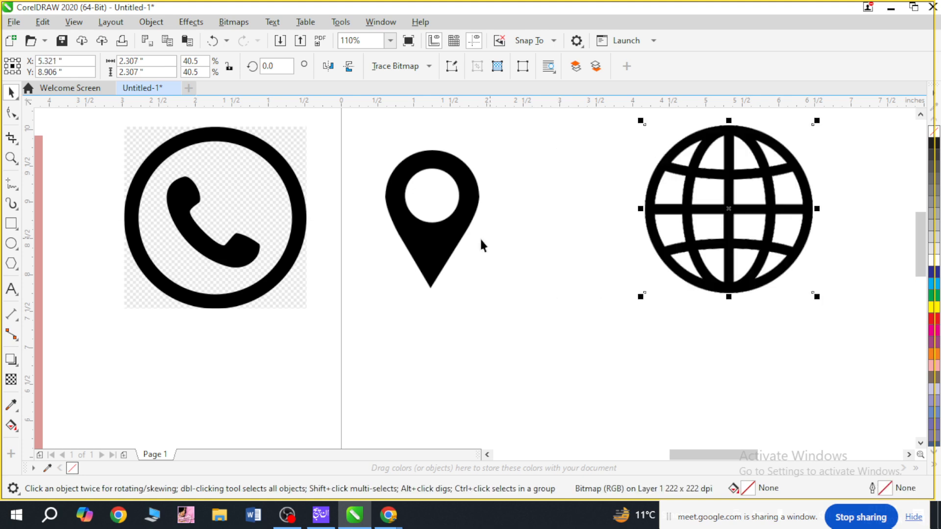
left_click_drag(441, 231, 467, 237)
left_click_drag(689, 235, 754, 226)
left_click_drag(490, 225, 517, 224)
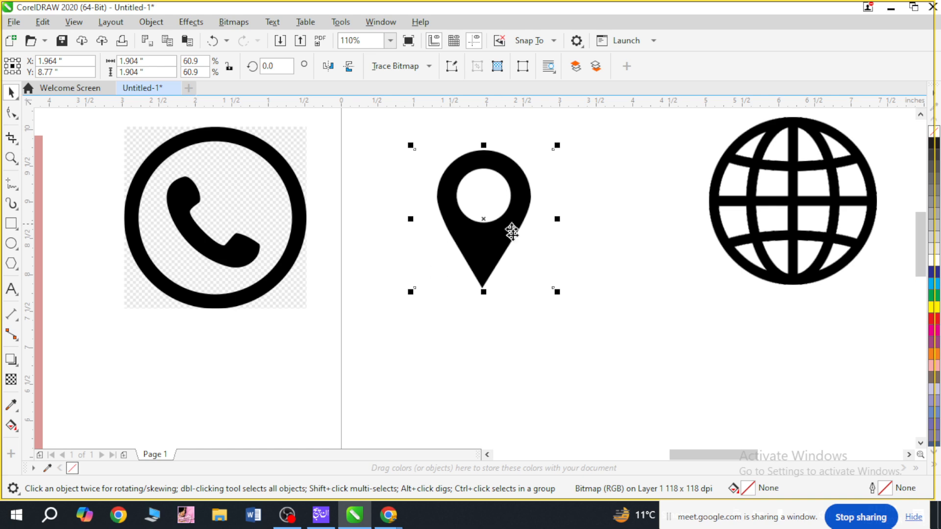
Outline-trace the location pin bitmap as Clipart, with background color removal set to Specify.
left_click(434, 67)
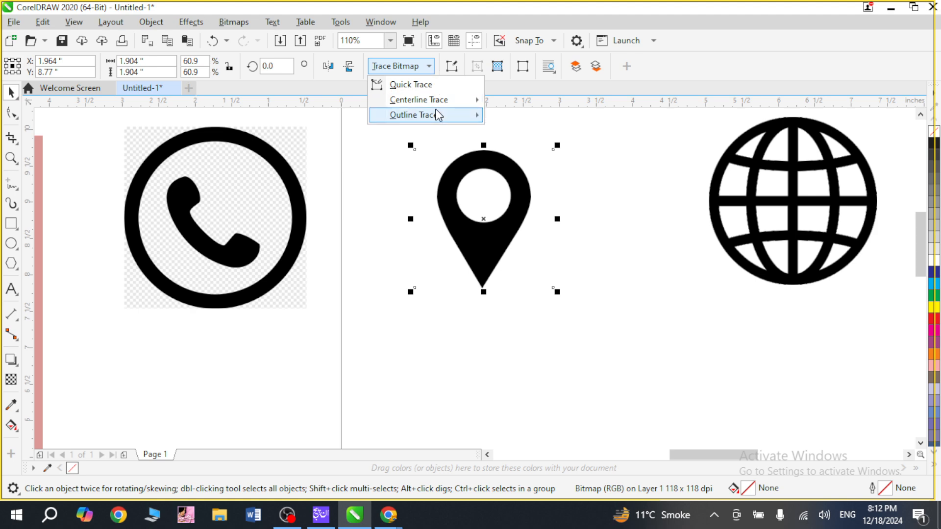
mouse_move(437, 114)
left_click(537, 166)
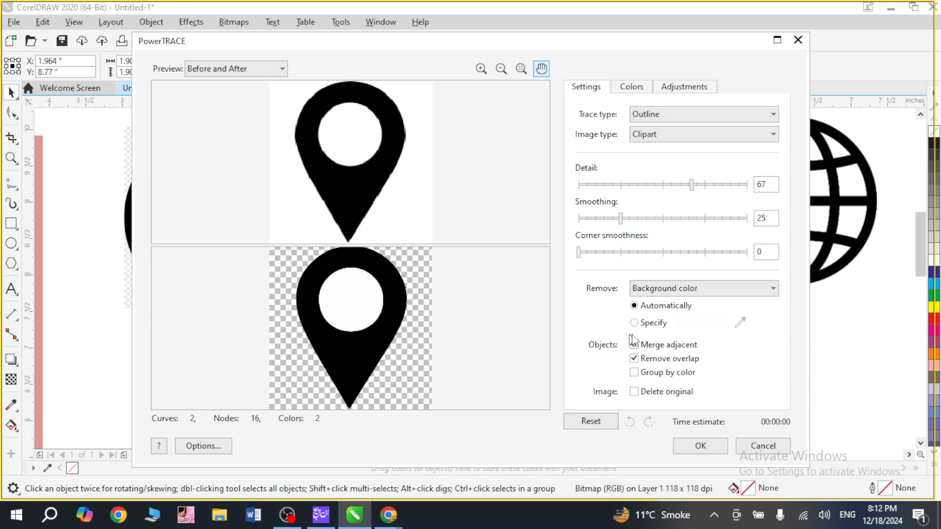
left_click(635, 323)
left_click(696, 446)
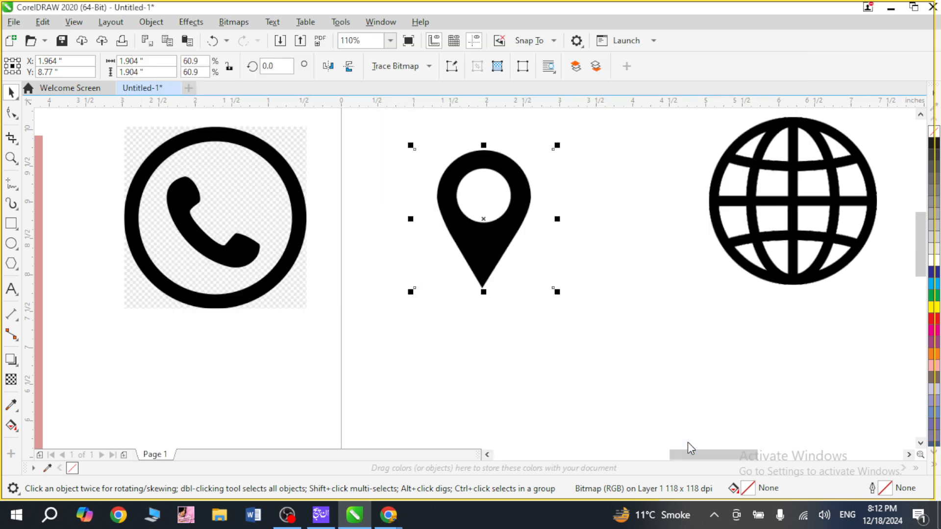
Move the traced location pin off its source image and delete the original bitmap.
mouse_move(495, 248)
left_mouse_down()
mouse_move(647, 336)
mouse_move(496, 267)
left_mouse_up()
left_click(488, 227)
key("Delete")
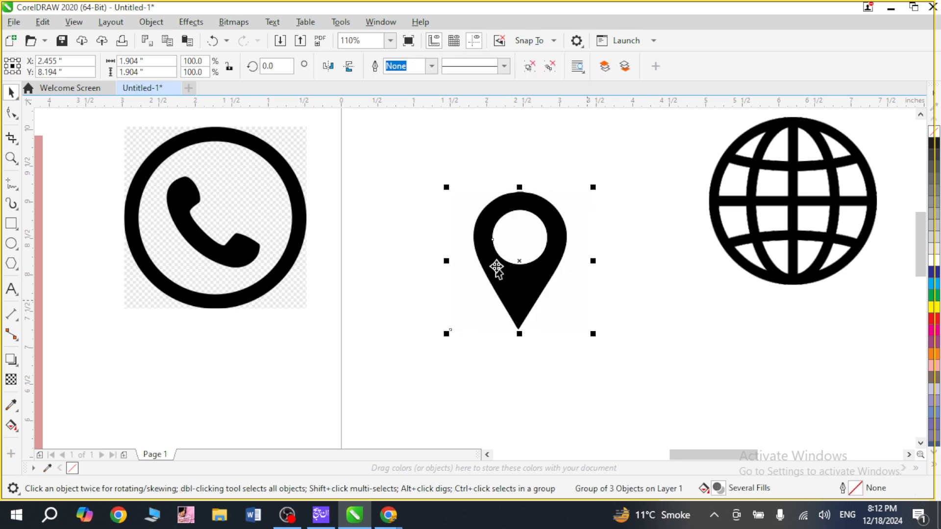
Delete the white circle inside the traced pin and the pale background shape behind it.
left_click(526, 243, "ctrl")
key("Delete")
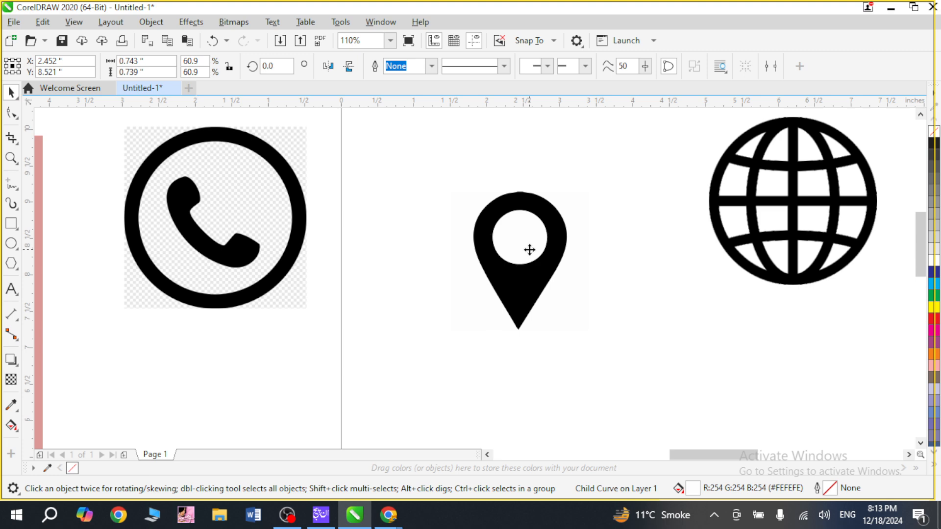
left_click(564, 285, "ctrl")
key("Delete")
Fill the traced location pin with red and place it next to the phone icon.
left_click_drag(537, 282, 494, 247)
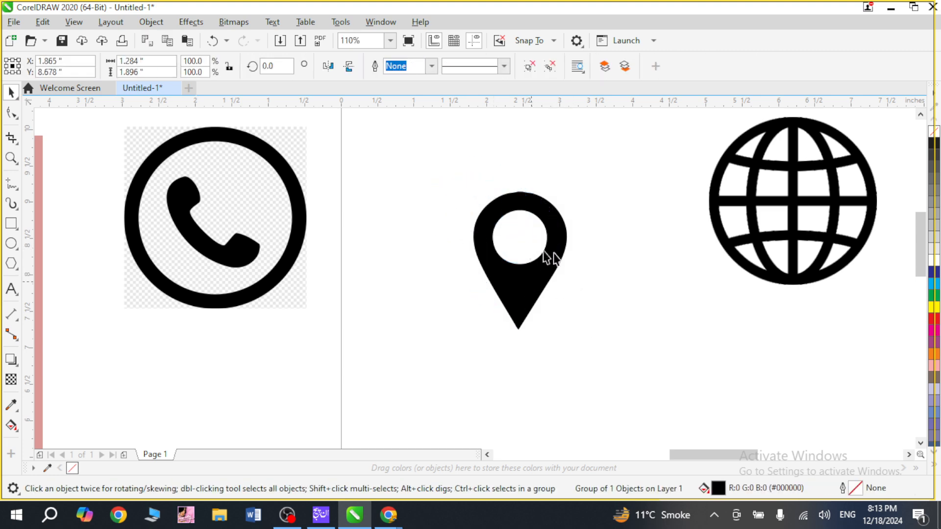
left_click(926, 318)
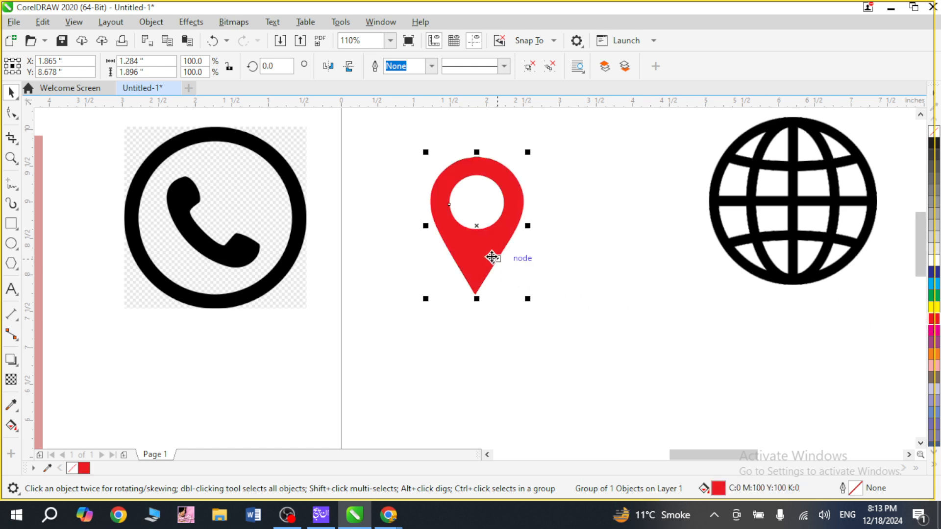
left_click_drag(491, 257, 429, 246)
left_click(549, 258)
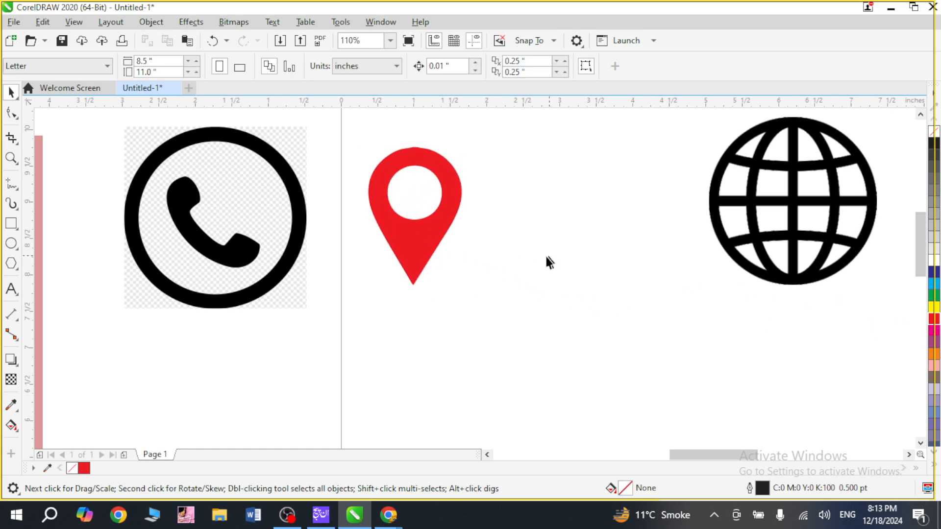
Move the globe closer to the pin and outline-trace it as Clipart, with background color removal set to Specify.
left_click_drag(768, 258, 627, 287)
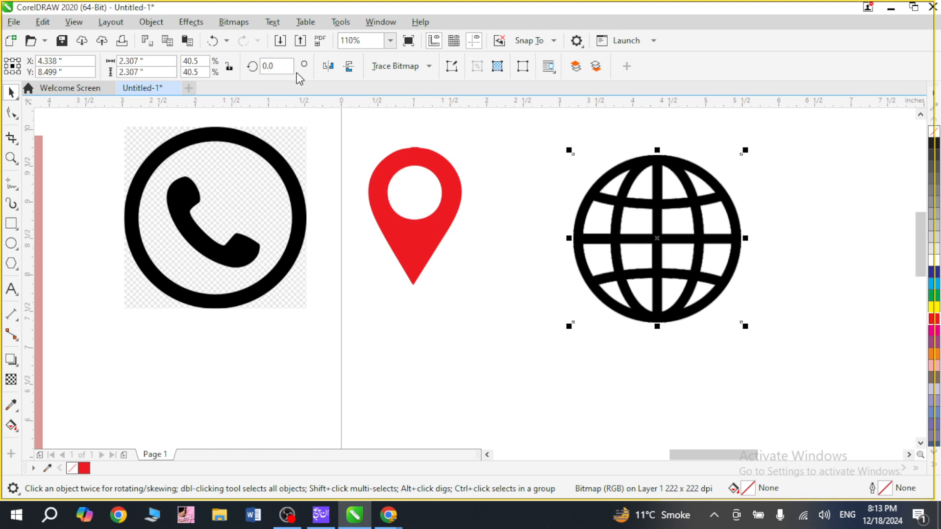
left_click(429, 66)
mouse_move(461, 119)
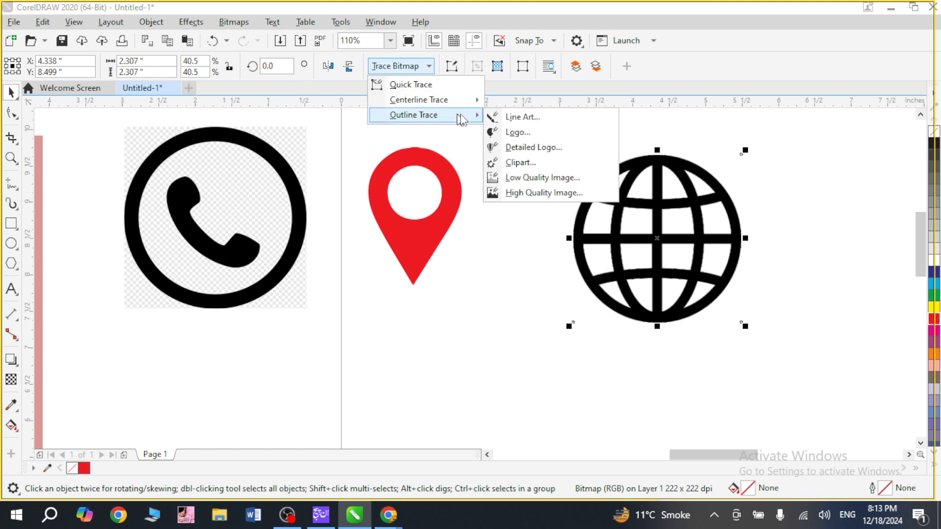
left_click(525, 164)
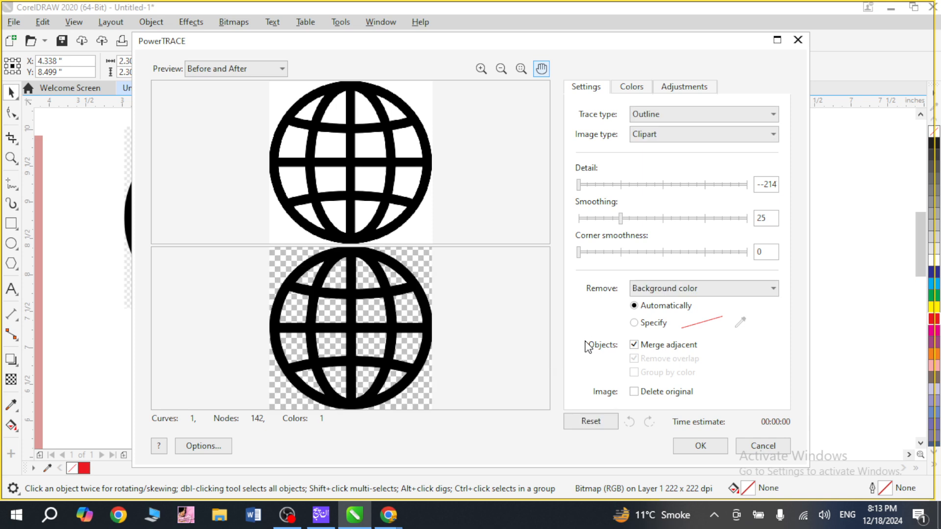
left_click(650, 324)
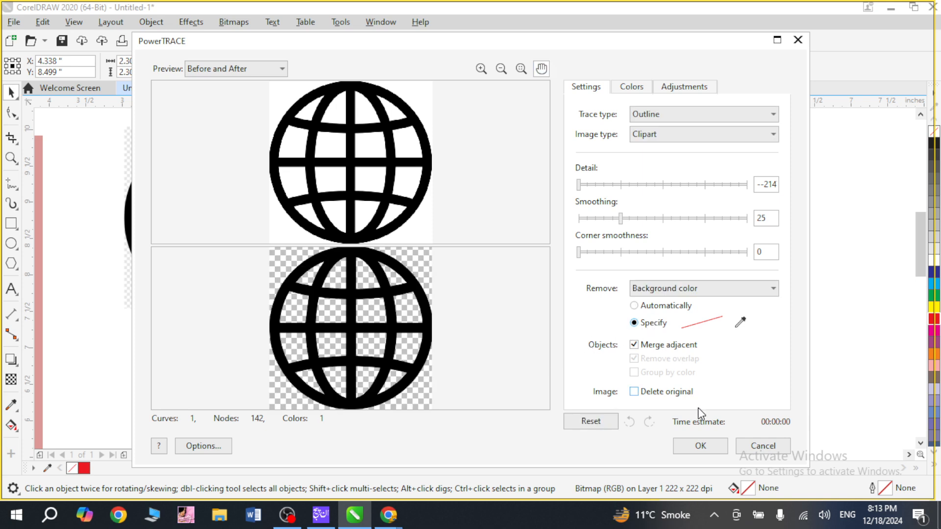
left_click(701, 447)
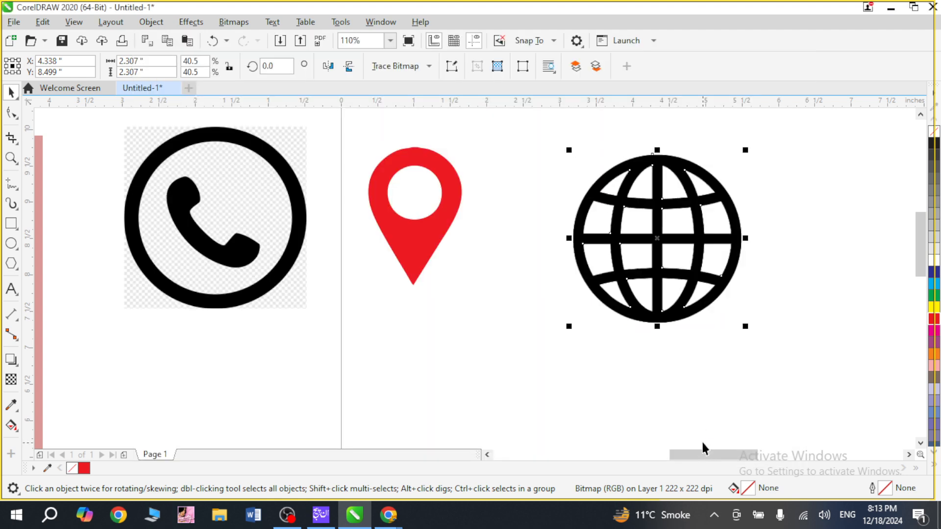
Pull the traced globe off its source image, delete the original bitmap, and move the traced globe back near the pin.
mouse_move(645, 275)
left_mouse_down()
mouse_move(822, 276)
mouse_move(851, 267)
mouse_move(758, 268)
left_mouse_up()
left_click(708, 266)
key("Delete")
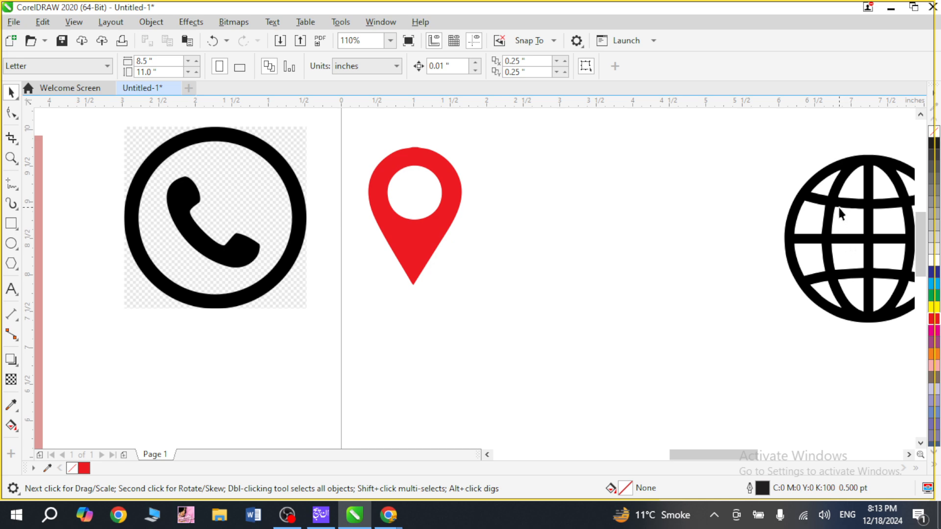
left_click_drag(839, 208, 611, 210)
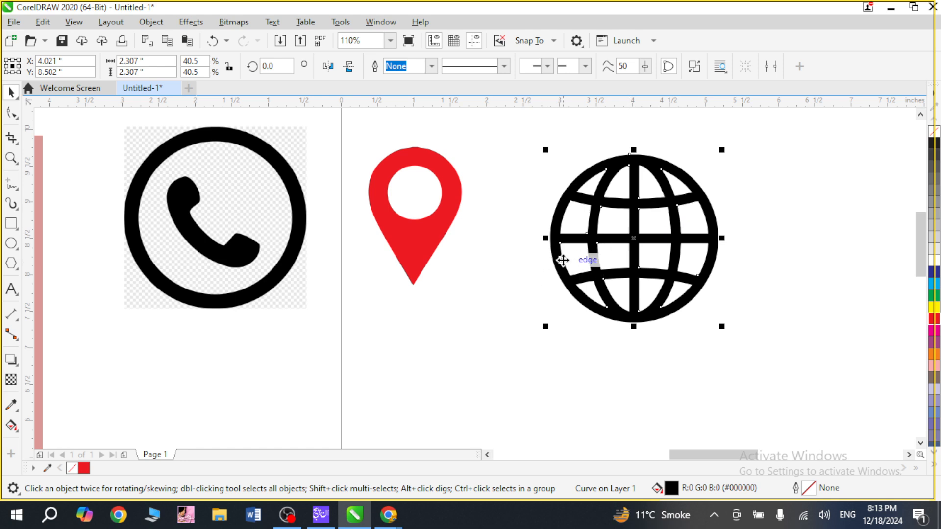
Draw a rectangle about 3.4 by 2.8 inches around the traced globe and fill it with yellow.
left_click(11, 224)
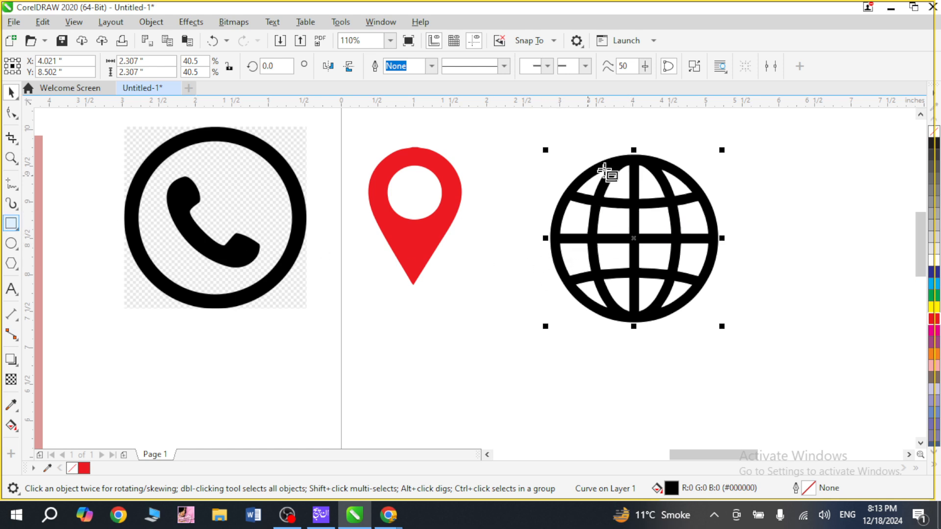
left_click_drag(515, 136, 762, 342)
key("space")
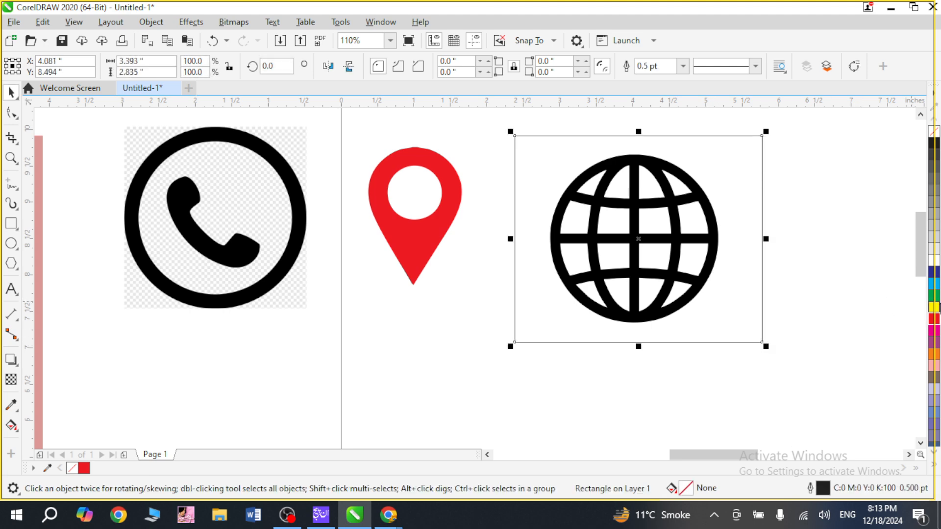
left_click(935, 308)
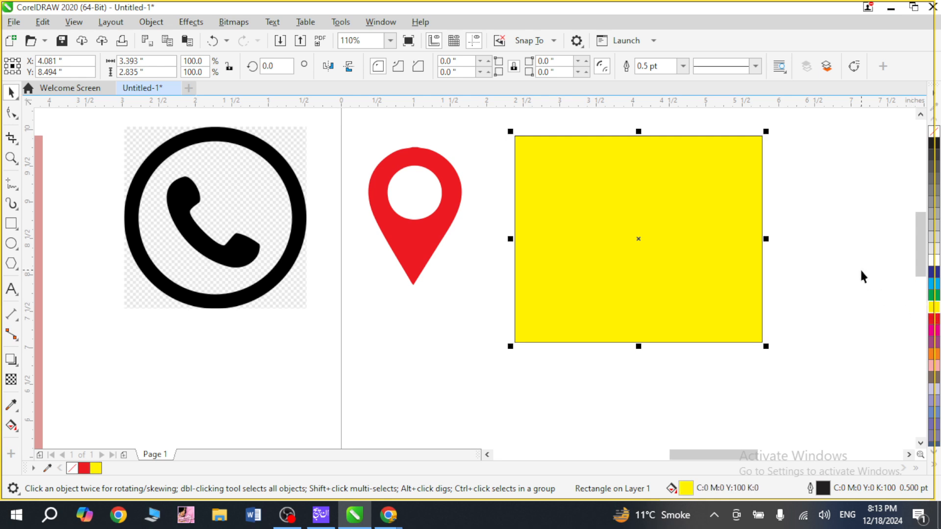
Send the yellow rectangle behind the traced globe and fill the globe with green.
key("ctrl+Page_Down")
key("Escape")
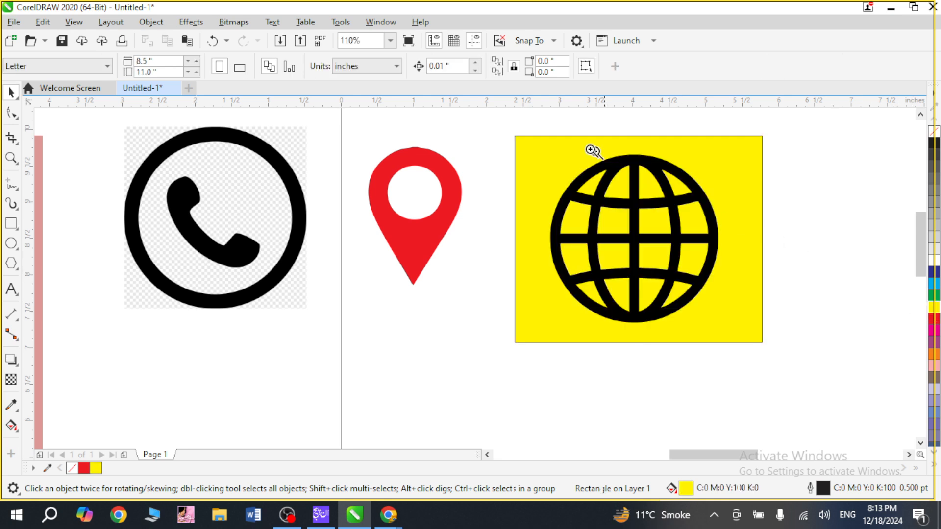
left_click(638, 251)
left_click_drag(474, 187, 490, 194)
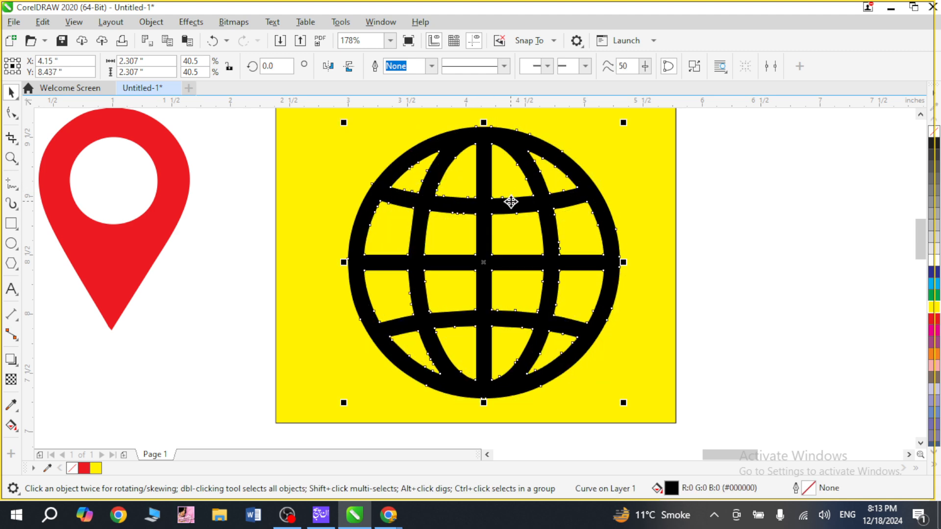
left_click(934, 294)
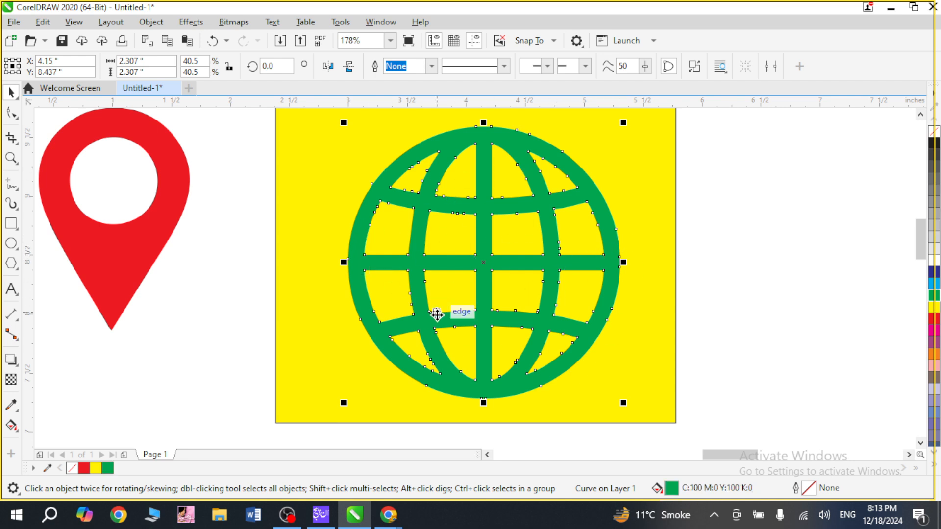
left_click(700, 220)
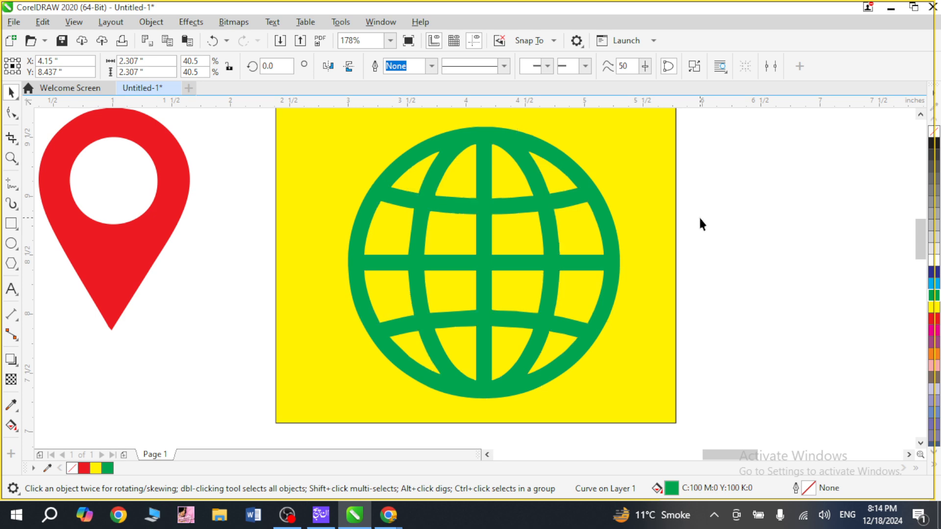
Delete the yellow rectangle behind the globe and move the globe closer to the location pin.
left_click(620, 185)
key("Delete")
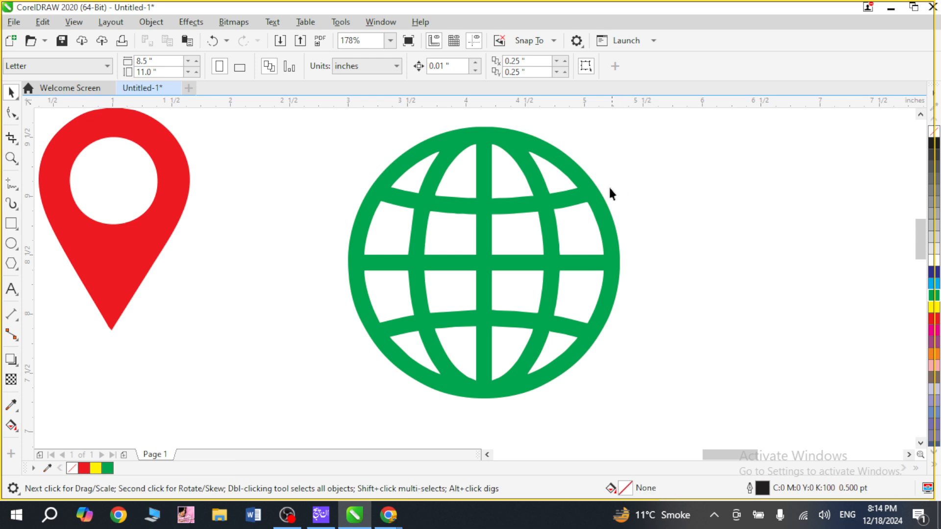
left_click_drag(467, 210, 416, 213)
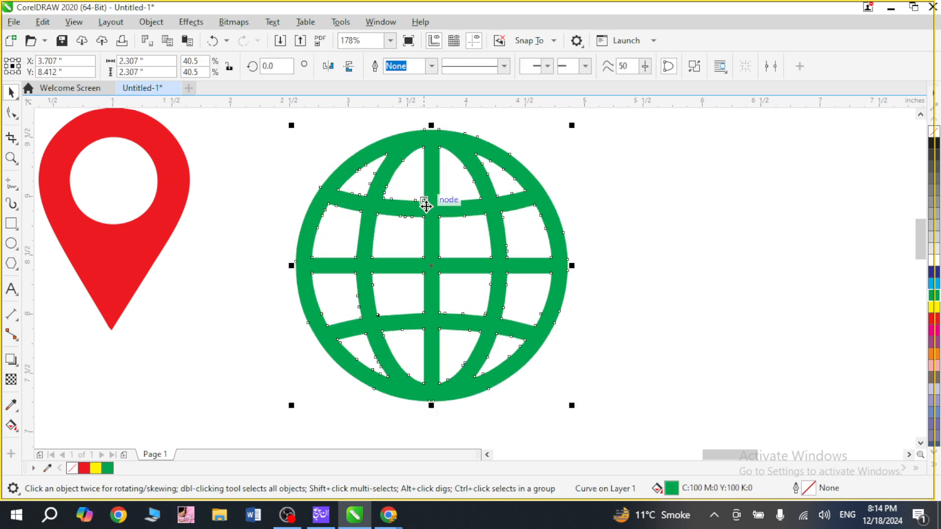
Fill the globe with red, scale it down proportionally to about 1.67 inches, and place it beside the location pin.
key("z")
left_click_drag(301, 142, 399, 257)
key("F4")
key("z")
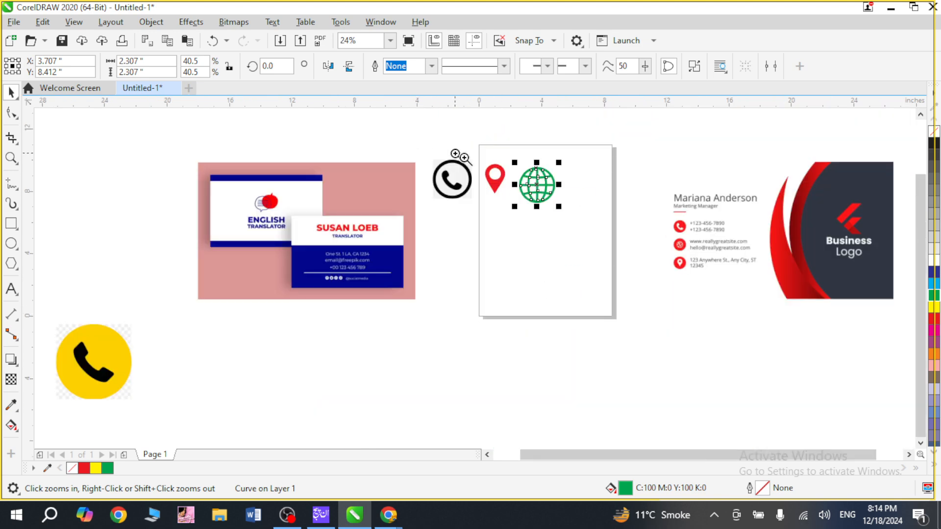
left_click_drag(457, 160, 594, 237)
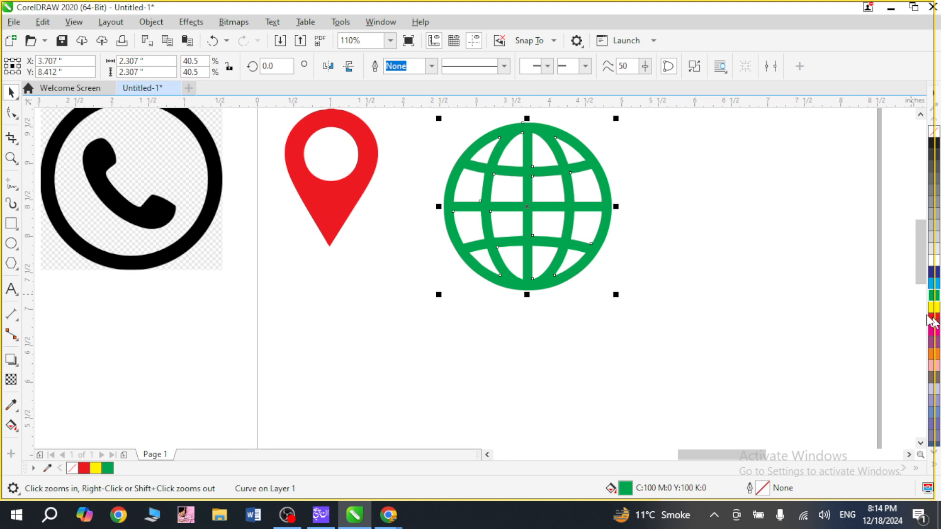
left_click(935, 322)
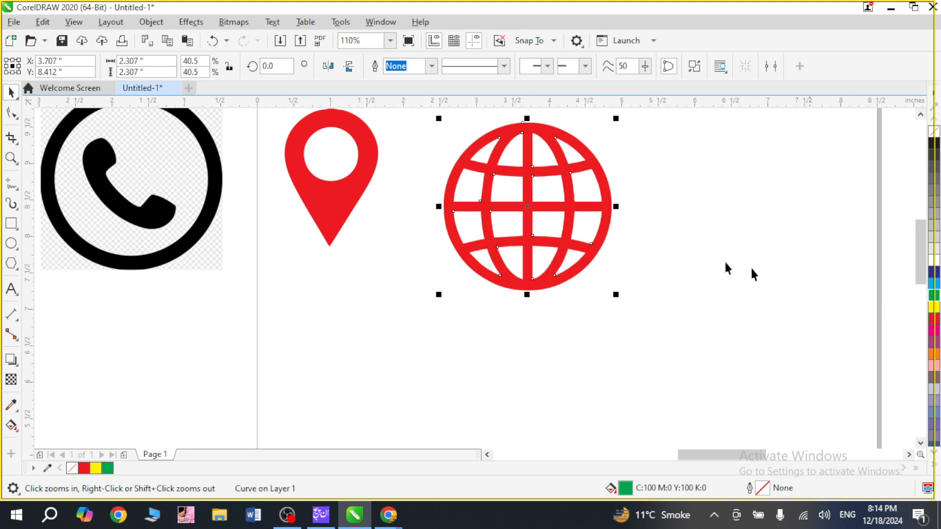
left_click_drag(615, 294, 563, 249)
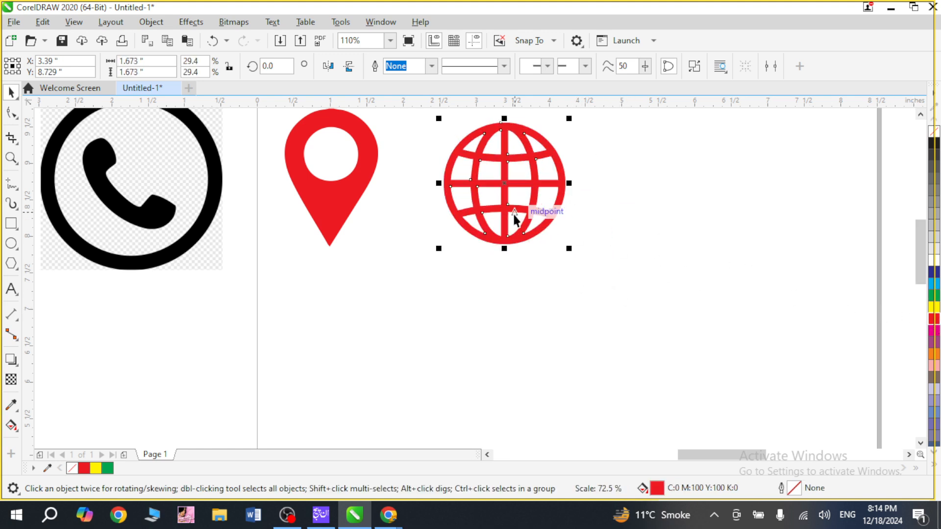
left_click_drag(516, 219, 469, 221)
left_click(492, 353)
Move the phone bitmap to the lower right of the globe and outline-trace it as Clipart, with background color removal set to Specify.
left_click_drag(71, 174, 613, 305)
key("shift+F2")
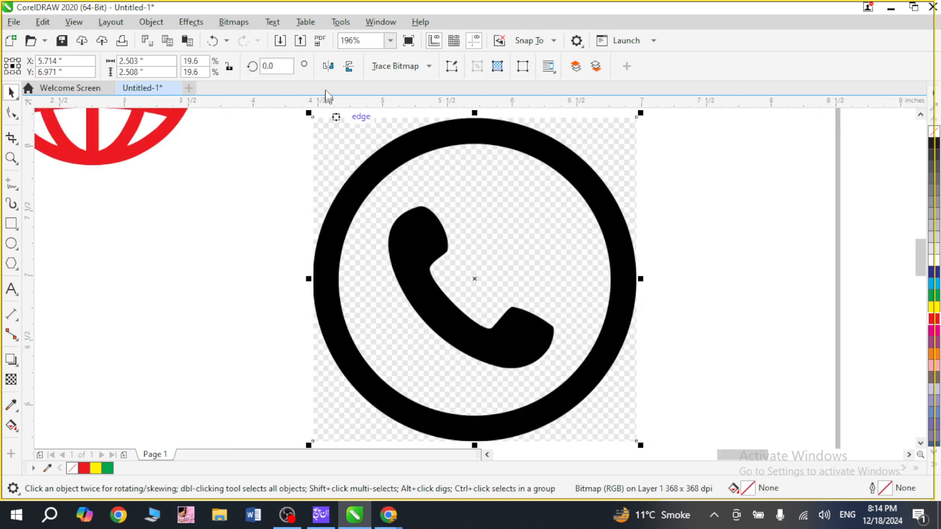
left_click(429, 69)
mouse_move(439, 117)
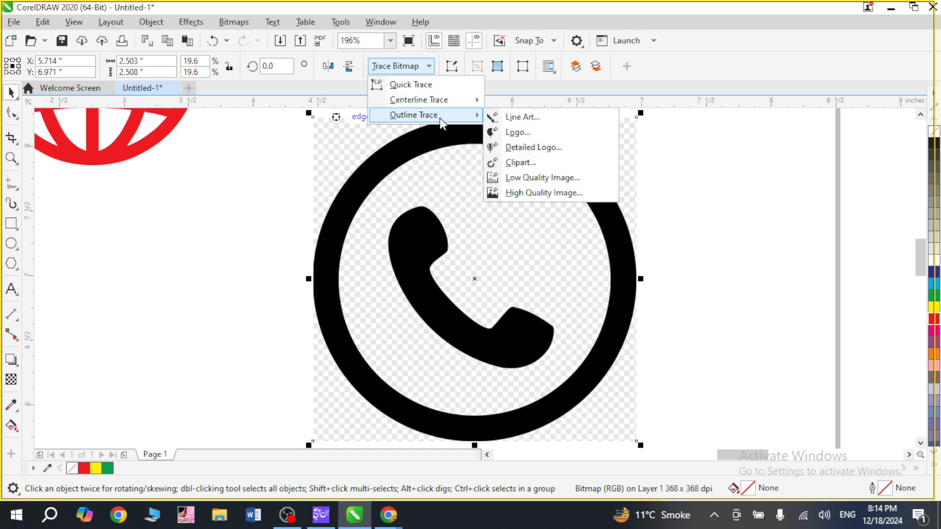
left_click(531, 163)
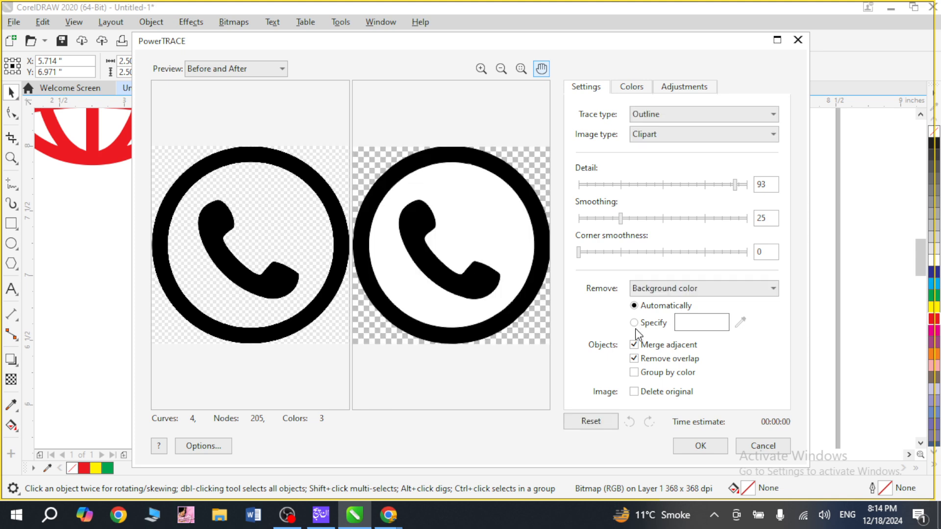
left_click(634, 323)
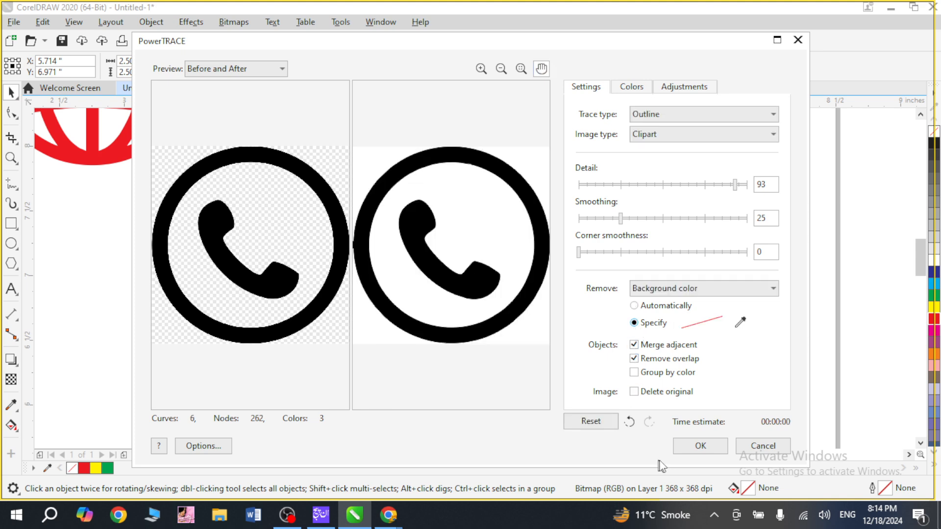
left_click(681, 451)
Pull the traced phone off its source bitmap, delete the bitmap, and move the traced phone beside the globe.
scroll(617, 401, "down", 2)
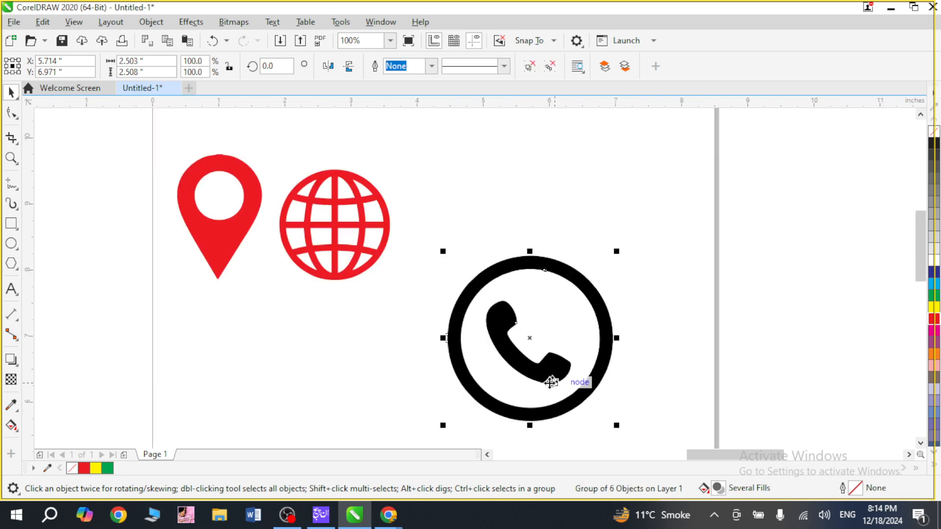
mouse_move(515, 343)
left_mouse_down()
mouse_move(632, 225)
mouse_move(646, 201)
mouse_move(635, 190)
left_mouse_up()
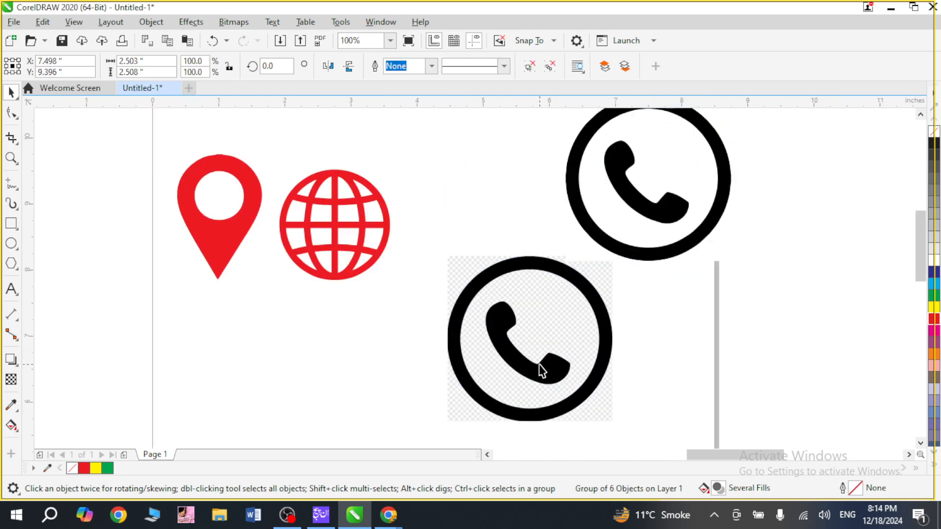
left_click(540, 365)
key("Delete")
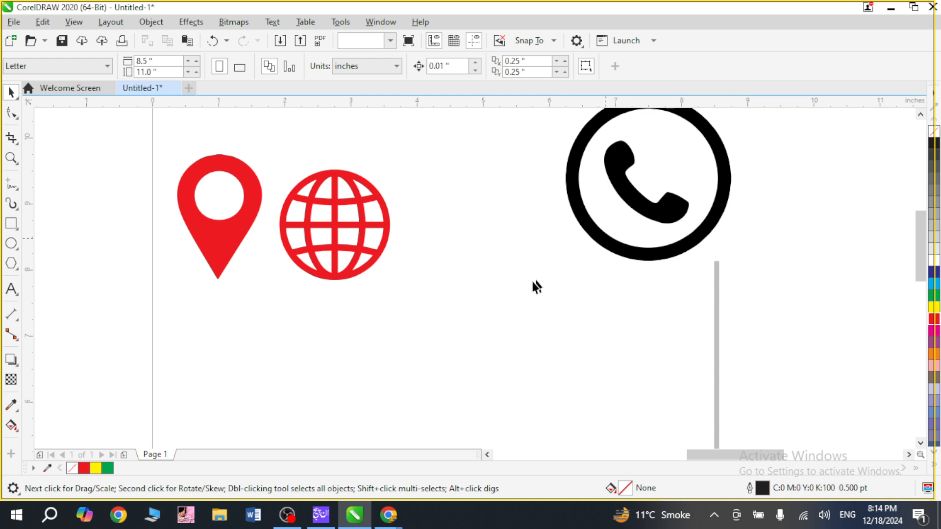
left_click_drag(607, 243, 487, 306)
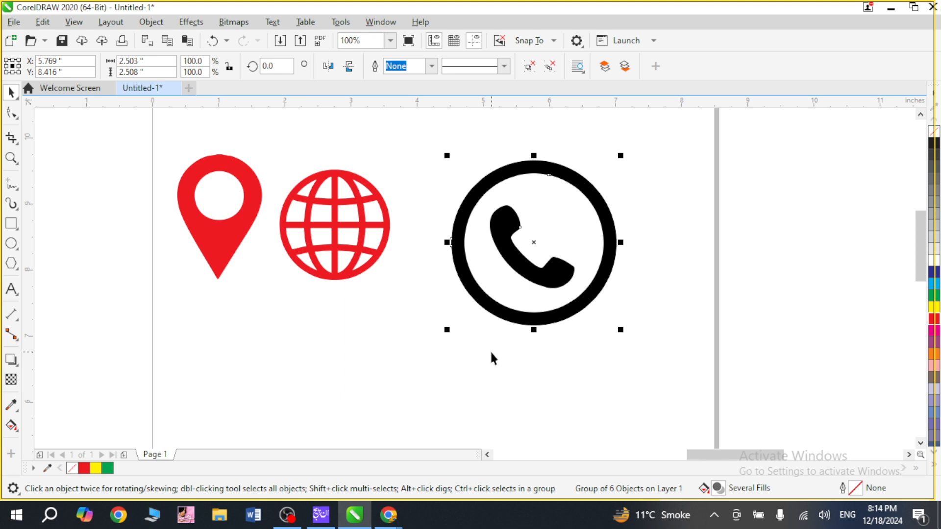
Undo the last phone move and the bitmap deletion, and delete the traced phone.
key("ctrl+z")
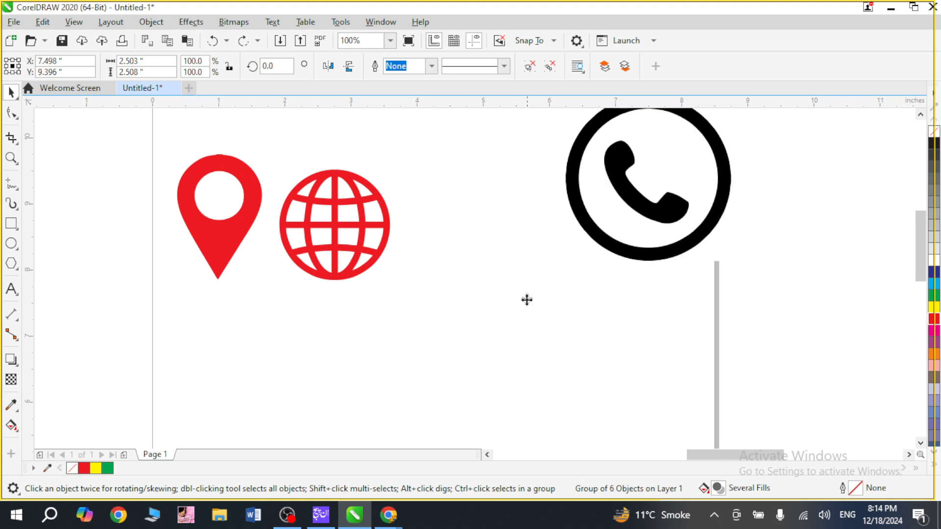
key("ctrl+v")
left_click(653, 244)
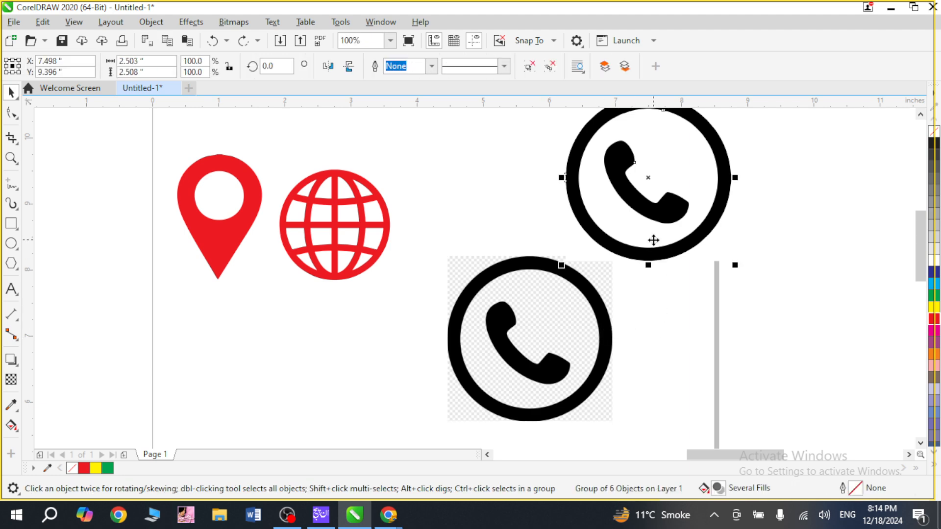
key("Delete")
Move the phone bitmap up beside the globe and outline-trace it again as Clipart, with background color removal set to Specify.
left_click_drag(552, 368, 552, 272)
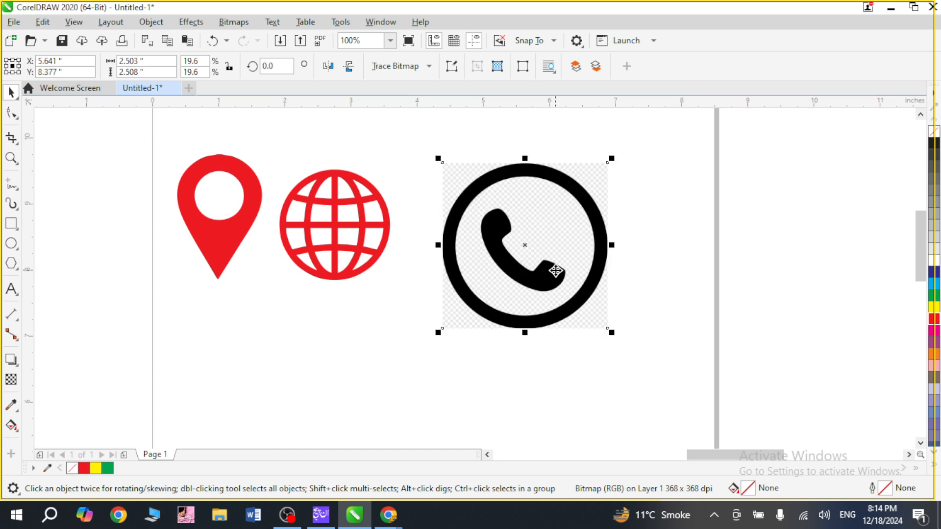
left_click(430, 68)
mouse_move(434, 122)
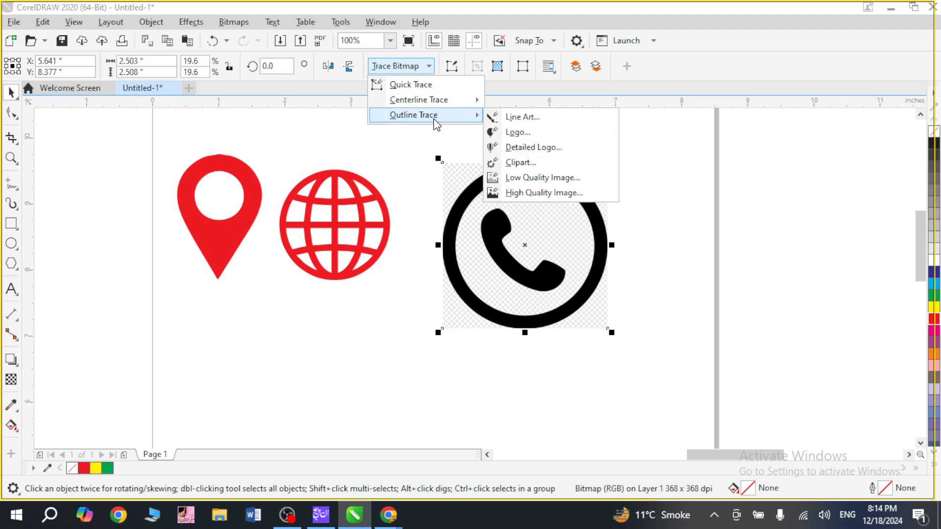
left_click(535, 166)
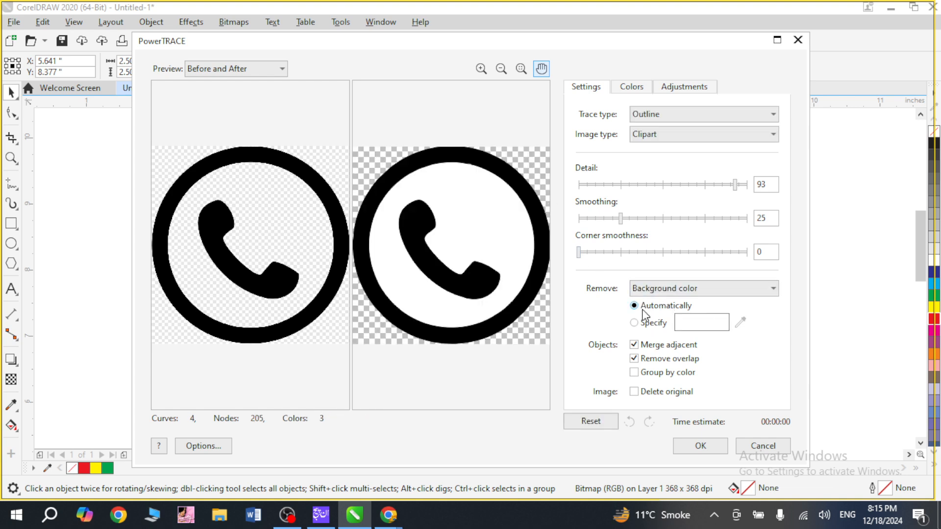
left_click(636, 324)
left_click(700, 447)
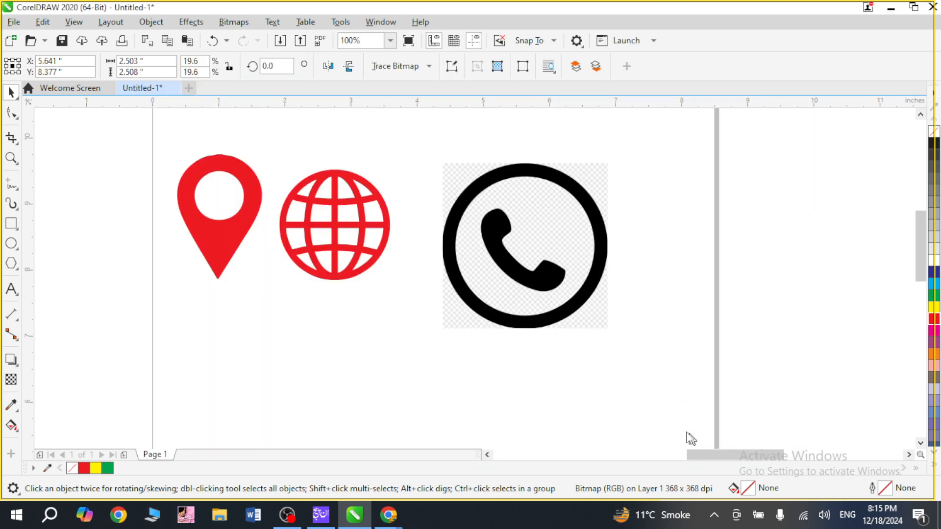
Separate the new phone trace from its bitmap, delete the bitmap, and move the trace back beside the globe.
left_click_drag(524, 264, 726, 238)
left_click(550, 269)
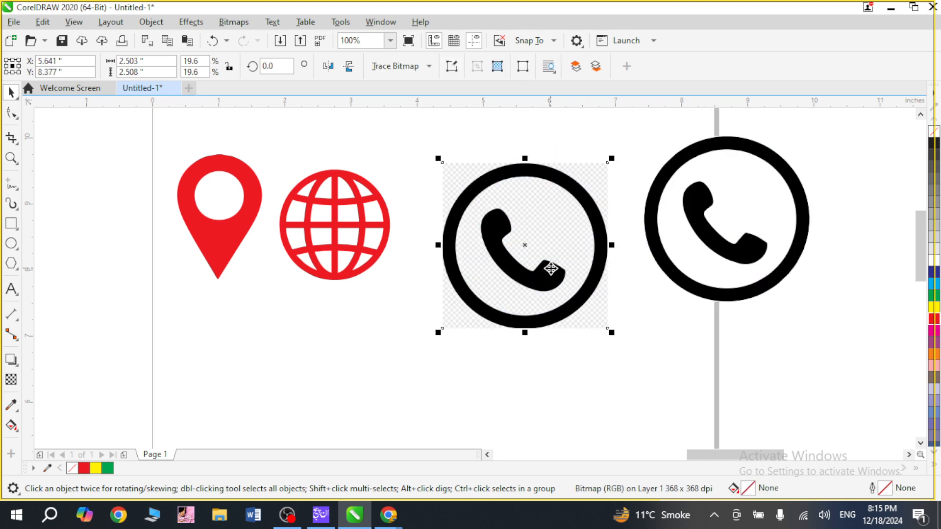
key("Delete")
mouse_move(655, 230)
left_mouse_down()
mouse_move(510, 260)
mouse_move(455, 253)
left_mouse_up()
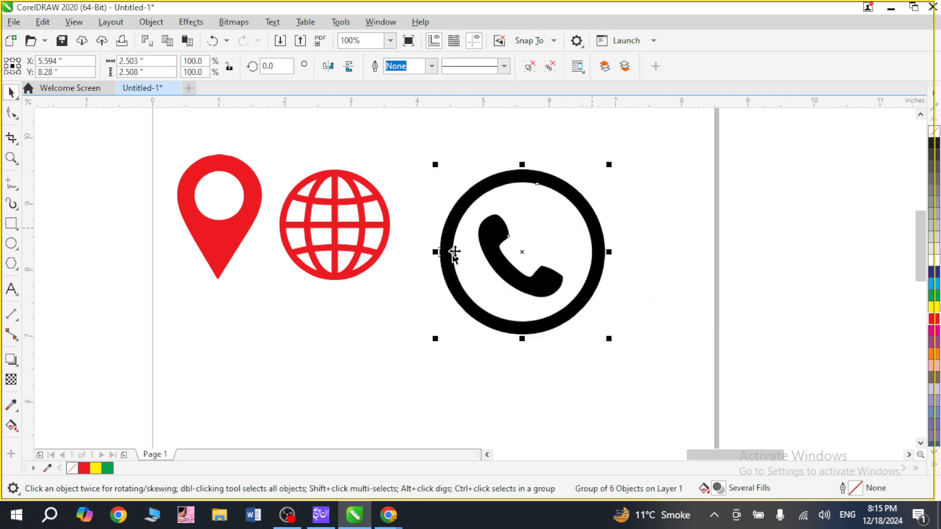
Fill the traced phone group with red and delete the background pieces outside the ring and between the ring and the handset.
left_click(935, 320)
key("z")
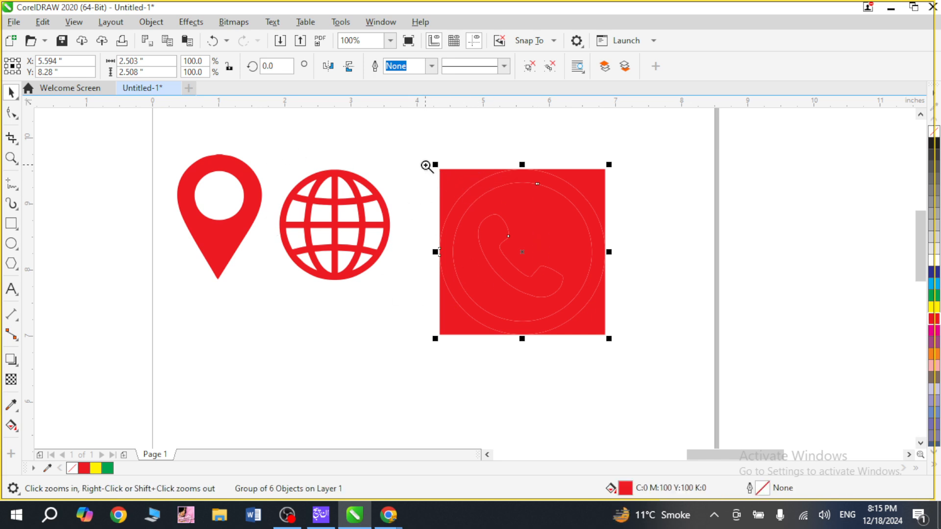
left_click_drag(427, 167, 614, 342)
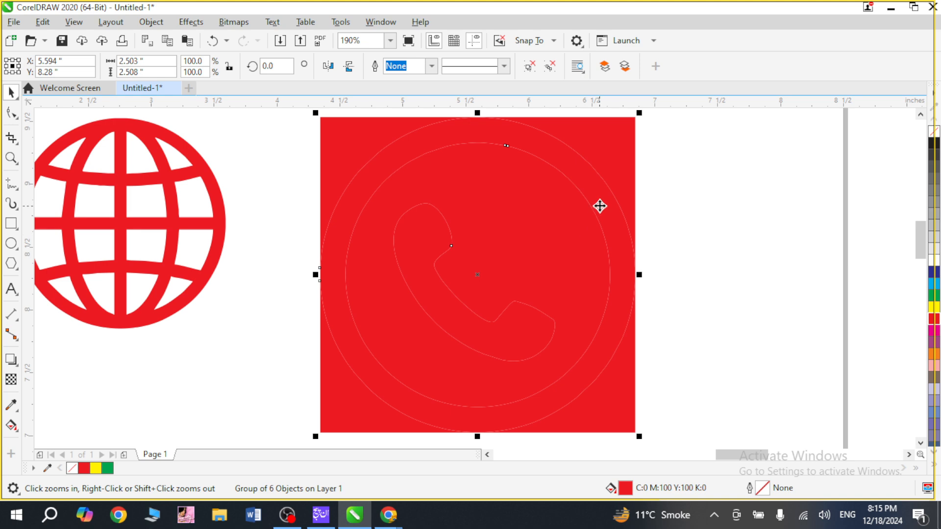
left_click(608, 142, "ctrl")
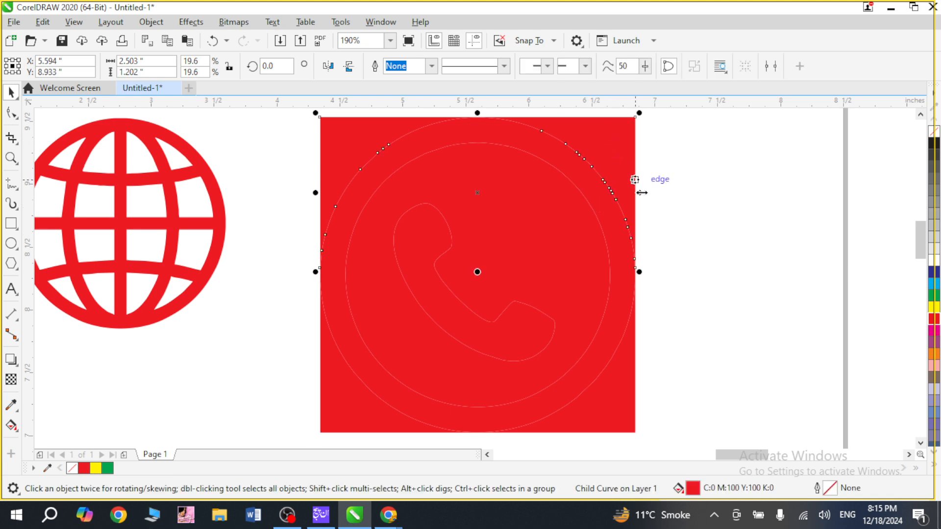
key("Delete")
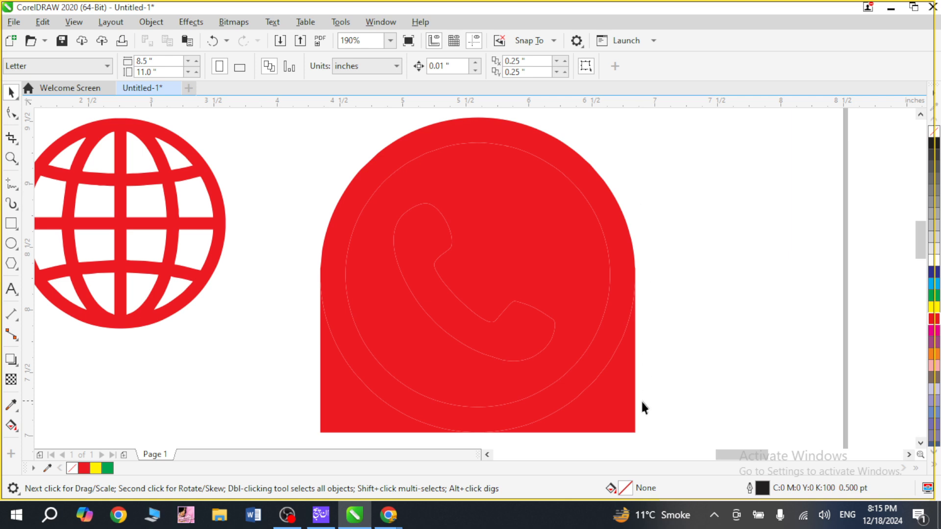
left_click(622, 403, "ctrl")
key("Delete")
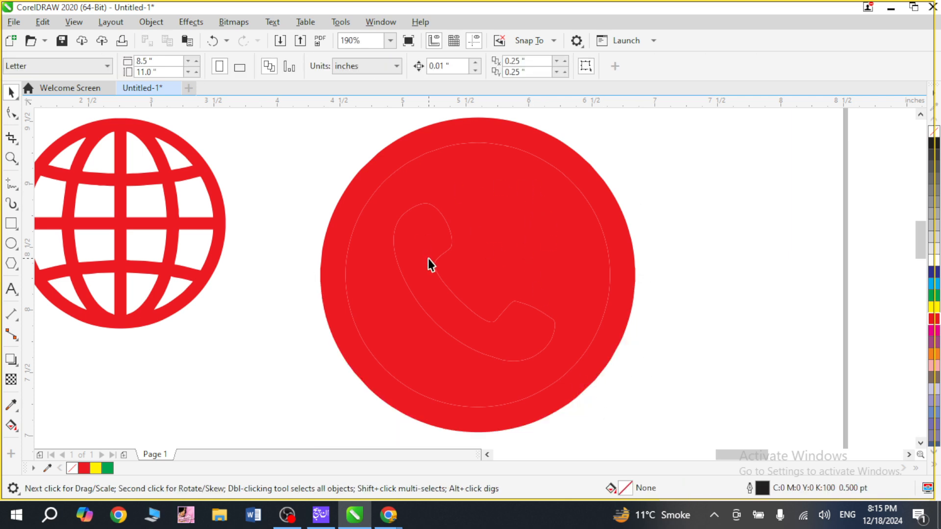
left_click(514, 191, "ctrl")
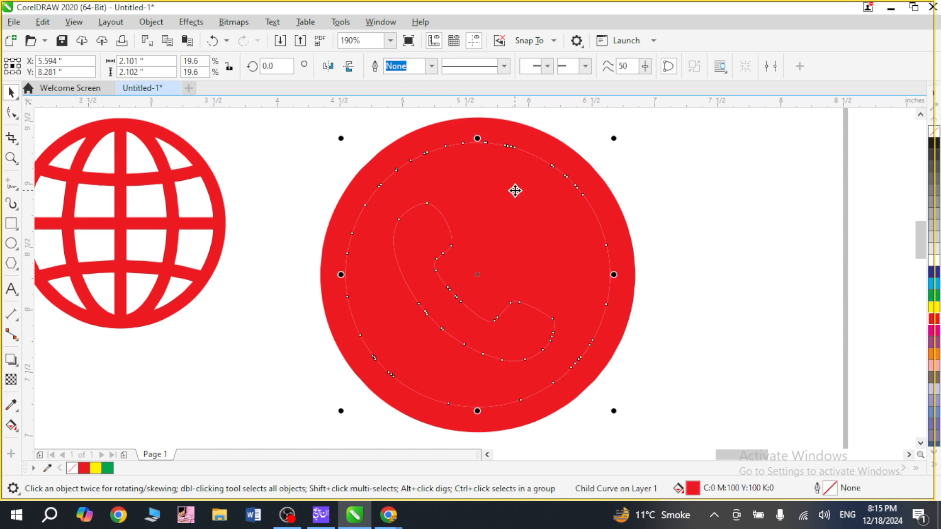
key("Delete")
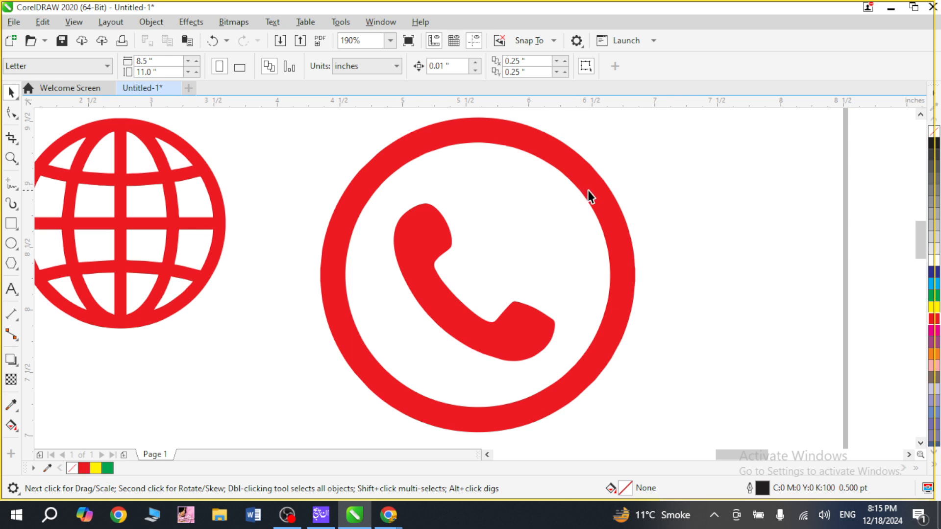
Scale the red phone icon down proportionally to roughly the globe's size and place it next to the globe.
left_click(626, 286)
left_click_drag(641, 441, 535, 333)
left_click_drag(409, 257, 348, 273)
left_click(600, 267)
Save the drawing to the Desktop as a CorelDRAW file named English Business cards.
key("F4")
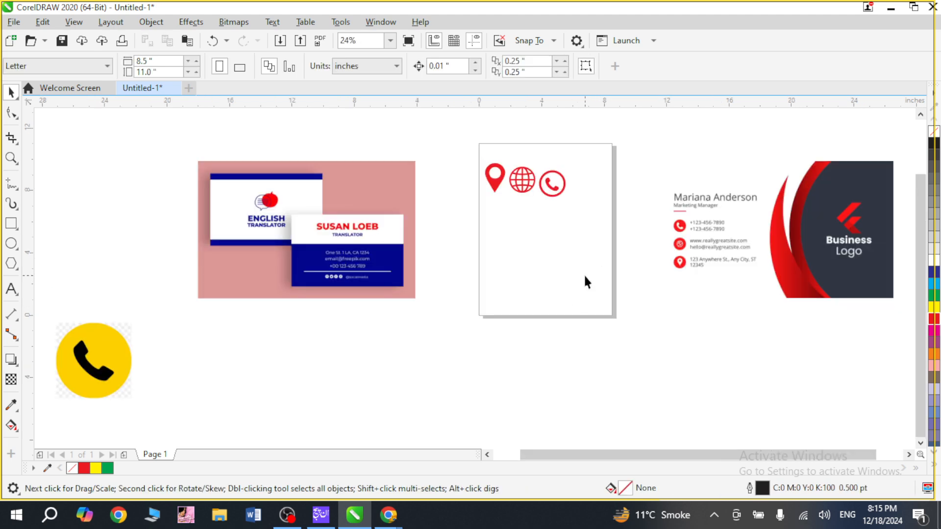
key("ctrl+s")
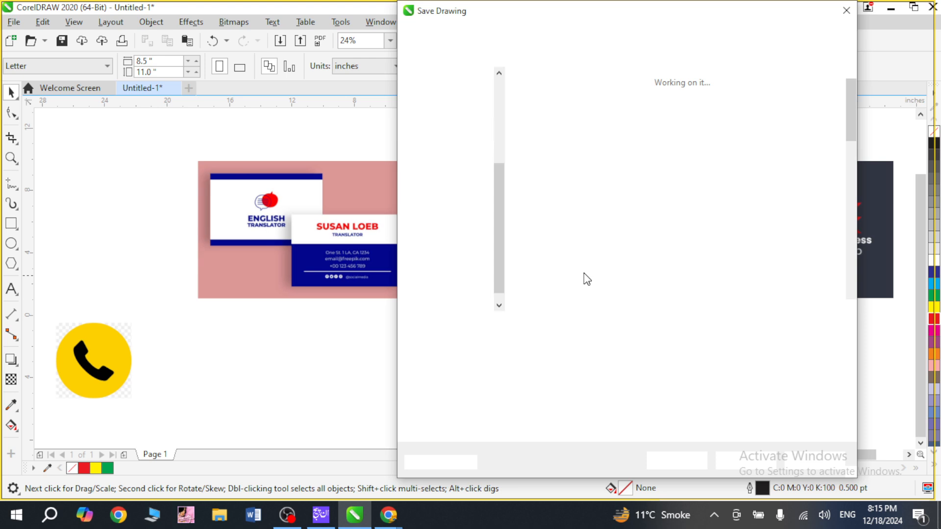
type("Enl")
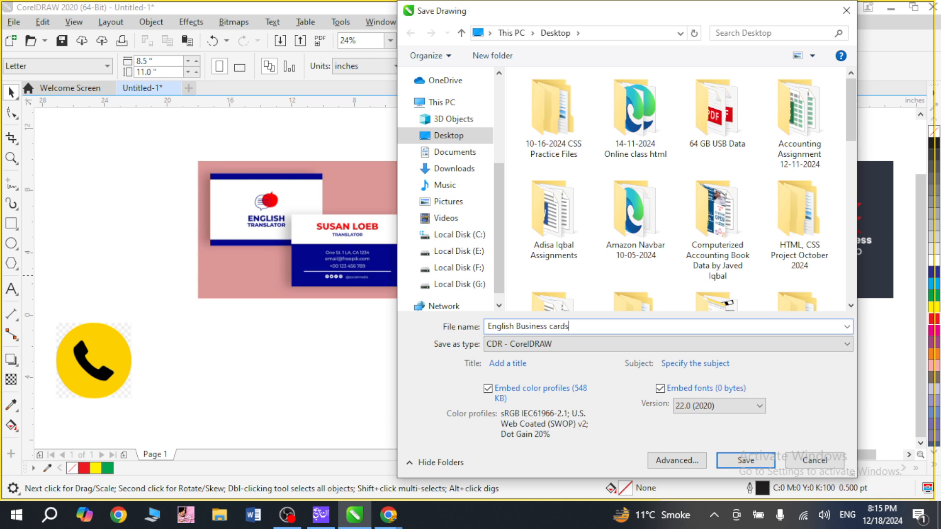
key("Return")
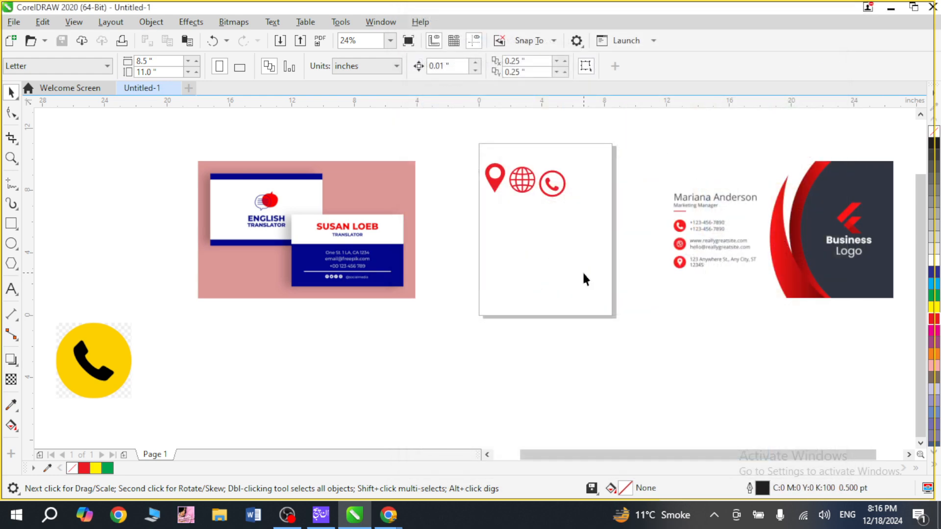
Delete the leftover yellow phone bitmap and move the three red icons off the page, above the contact details of the red-and-dark sample card.
left_click(118, 366)
key("Delete")
key("F4")
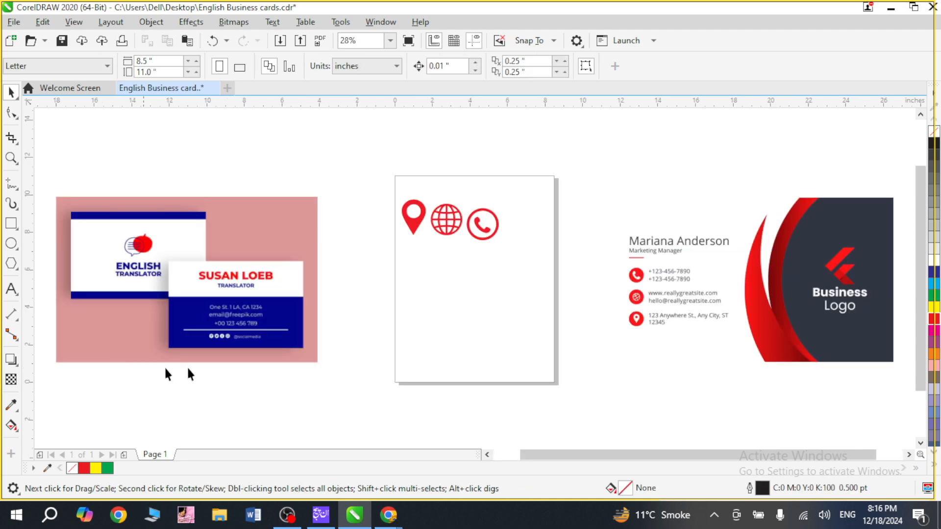
left_click_drag(371, 153, 519, 275)
left_click_drag(479, 236, 665, 192)
left_click(557, 223)
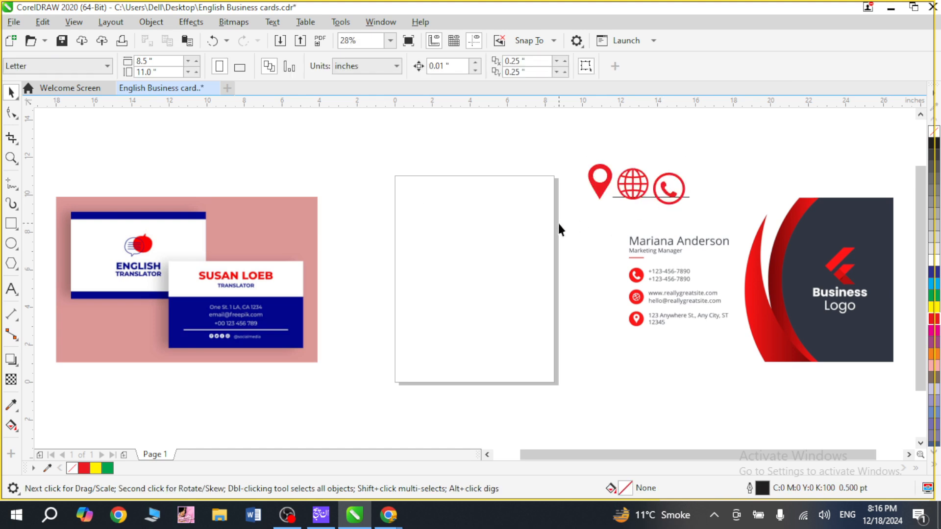
Reposition the pin, globe and phone icons individually into a neat, evenly spaced row and save the drawing.
key("z")
left_click_drag(572, 164, 710, 221)
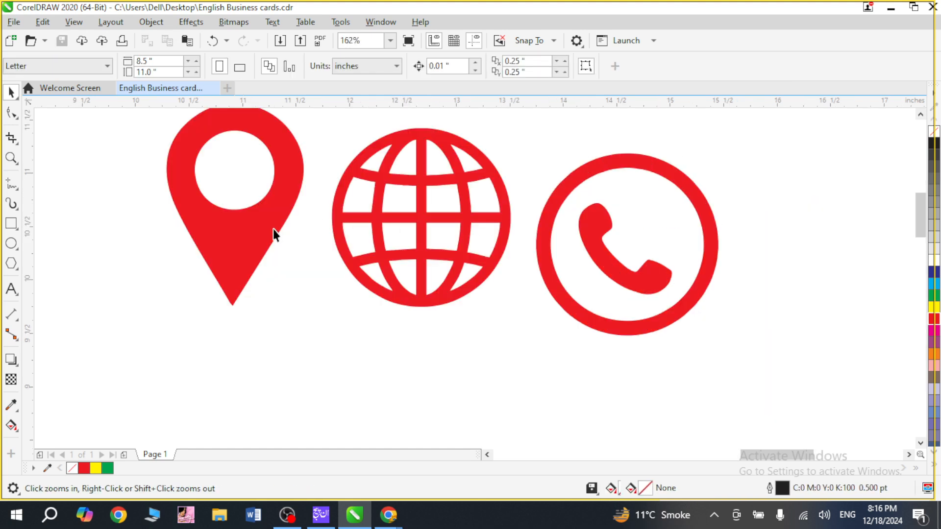
key("ctrl+s")
left_click_drag(259, 218, 263, 254)
left_click(413, 256)
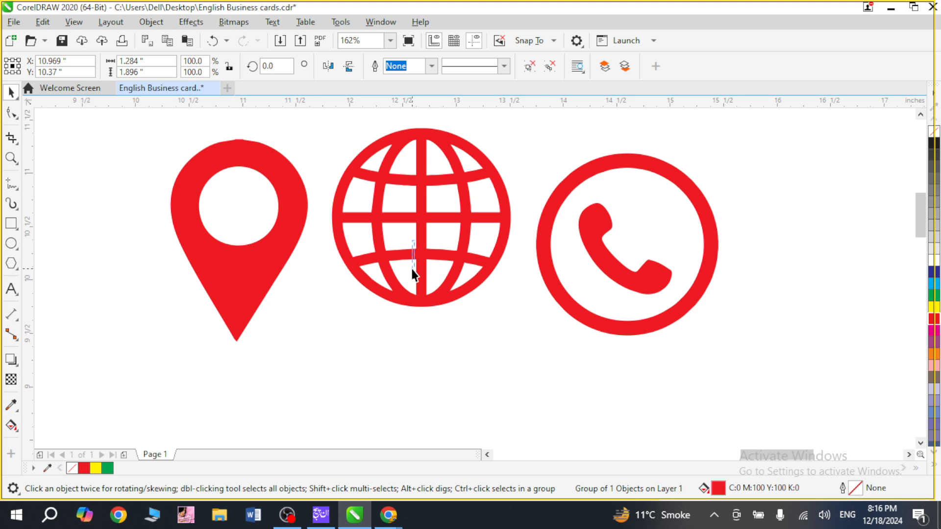
left_click_drag(416, 219, 426, 242)
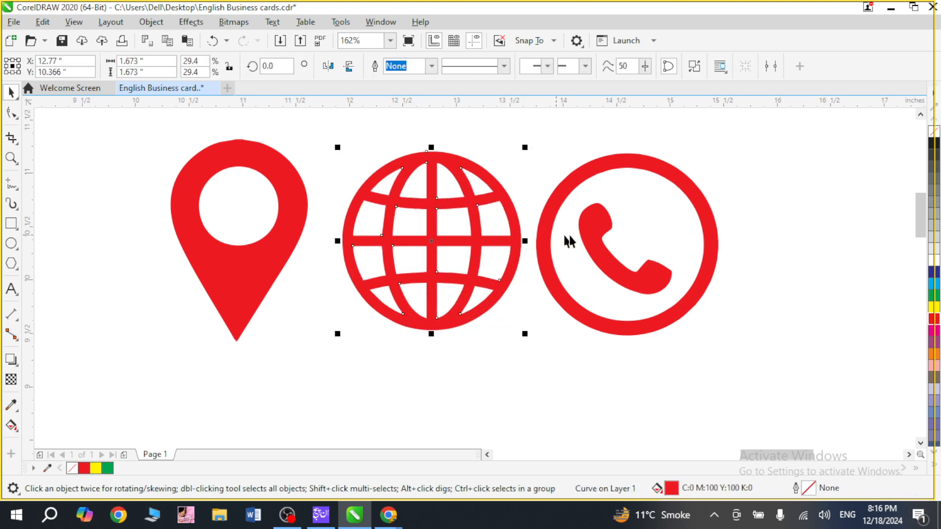
left_click_drag(604, 245, 613, 230)
left_click(782, 235)
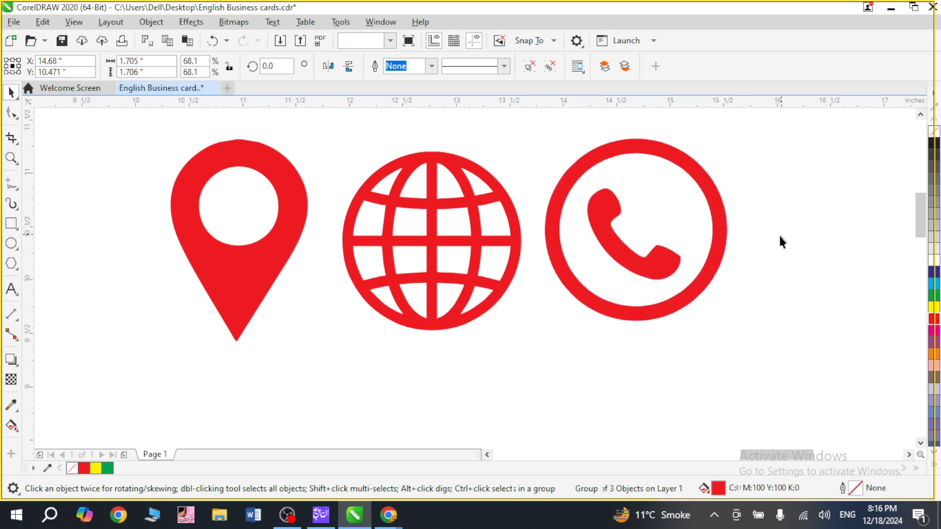
key("F4")
key("ctrl+s")
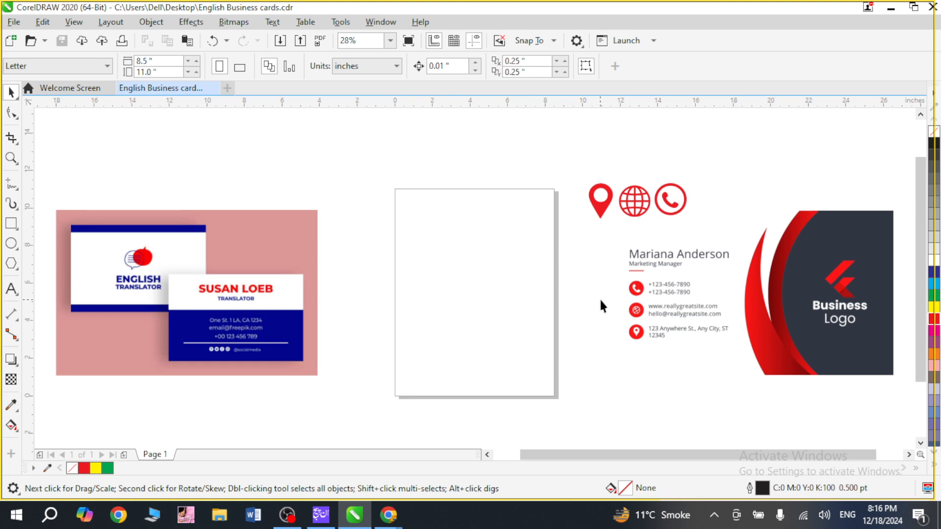
Draw a rectangle about 4.0 by 2.31 inches in the upper part of the empty page.
key("z")
left_click_drag(610, 280, 659, 363)
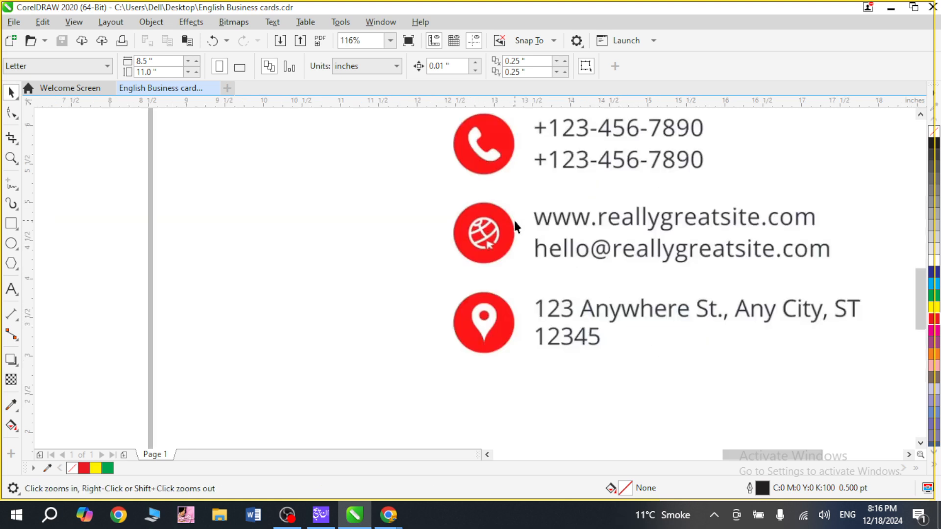
right_click(488, 338)
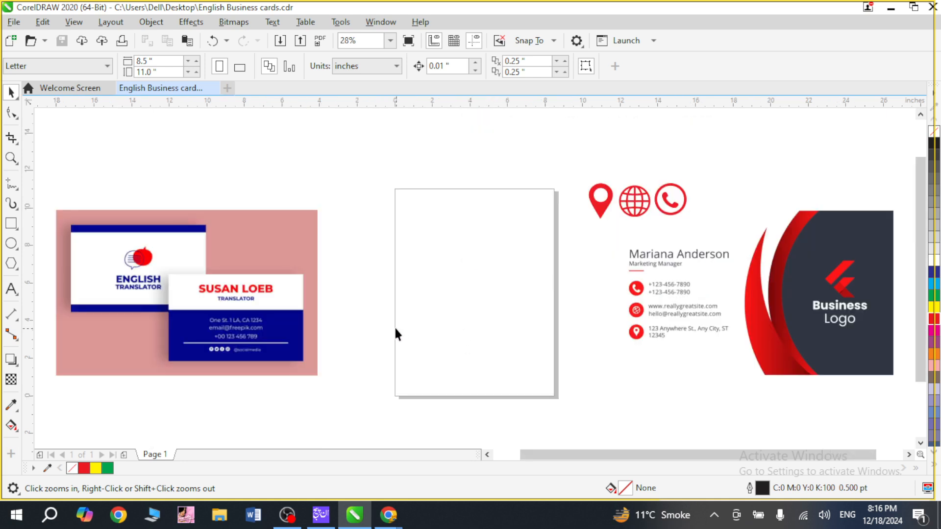
left_click(16, 229)
left_click(64, 224)
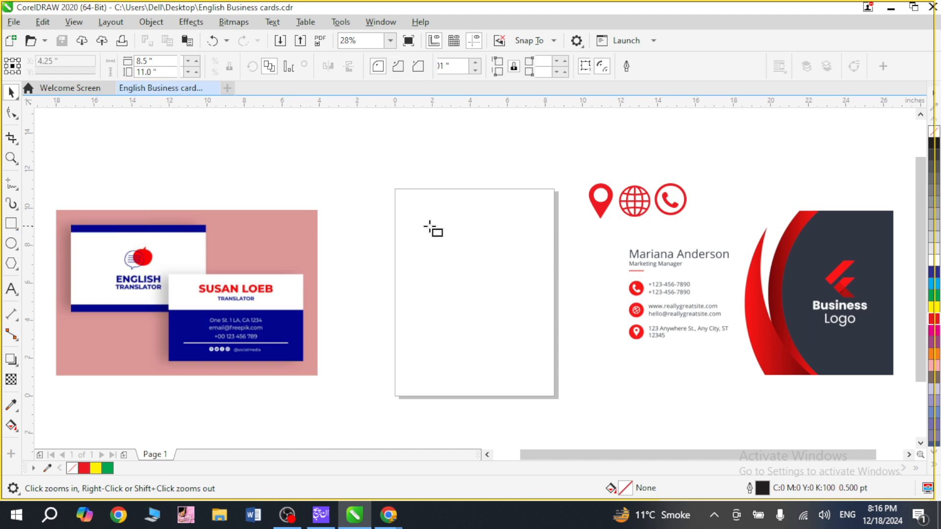
left_click_drag(430, 226, 505, 269)
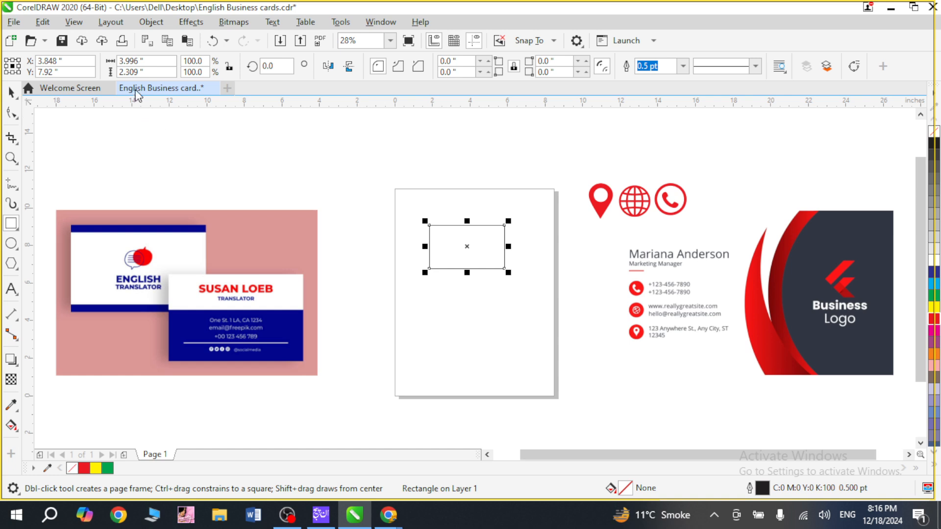
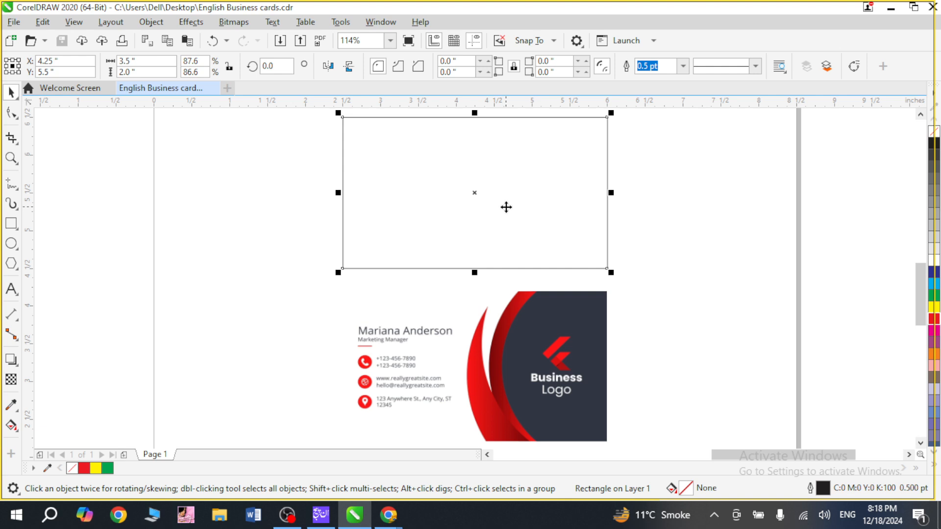
Size the rectangle to 3.5 by 2.0 inches and duplicate it as a panel about 1.26 inches wide against its right edge.
key("Return")
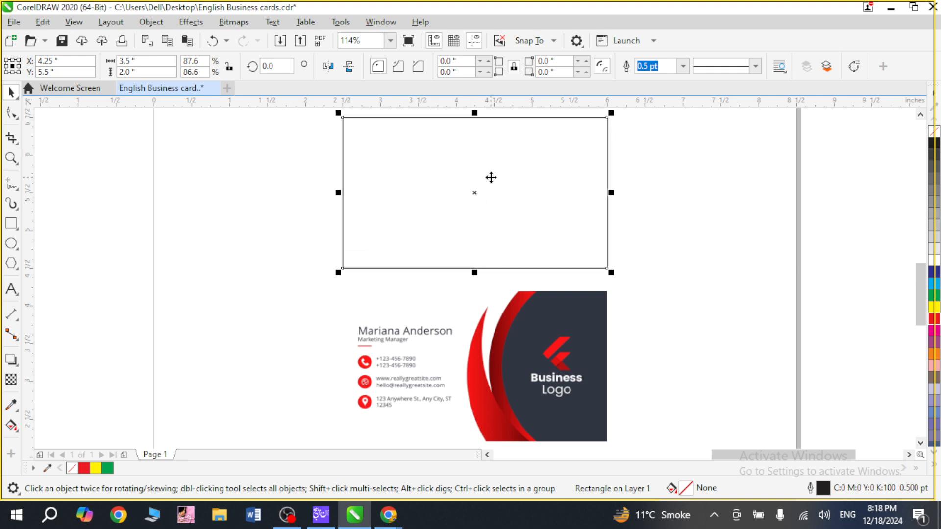
left_click_drag(338, 192, 493, 192)
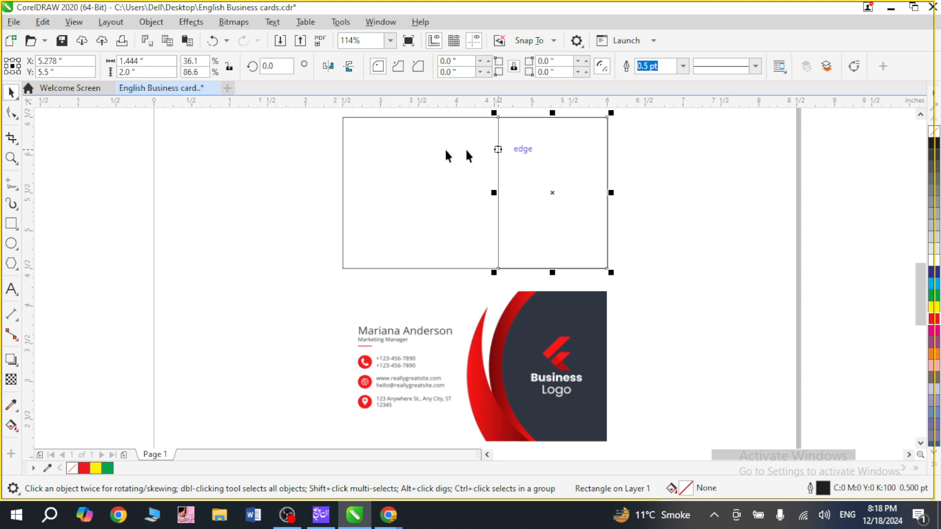
left_click(13, 118)
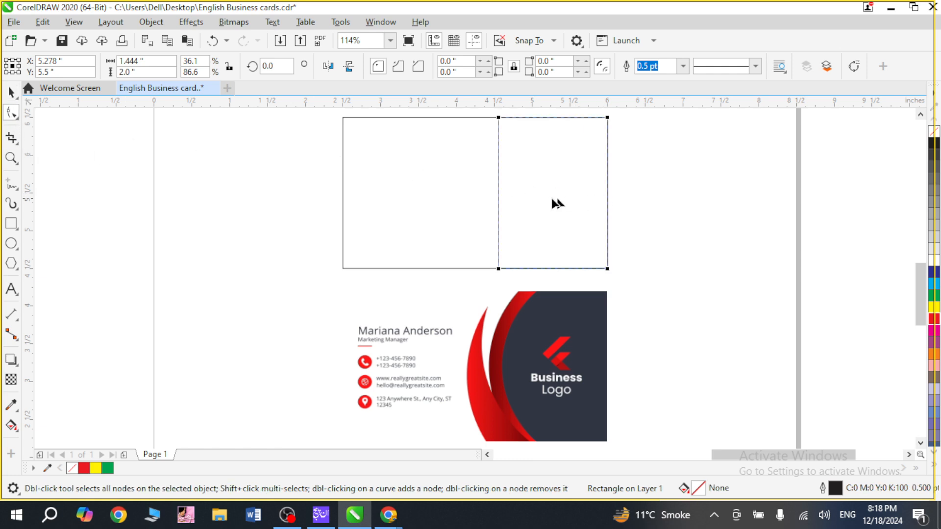
key("space")
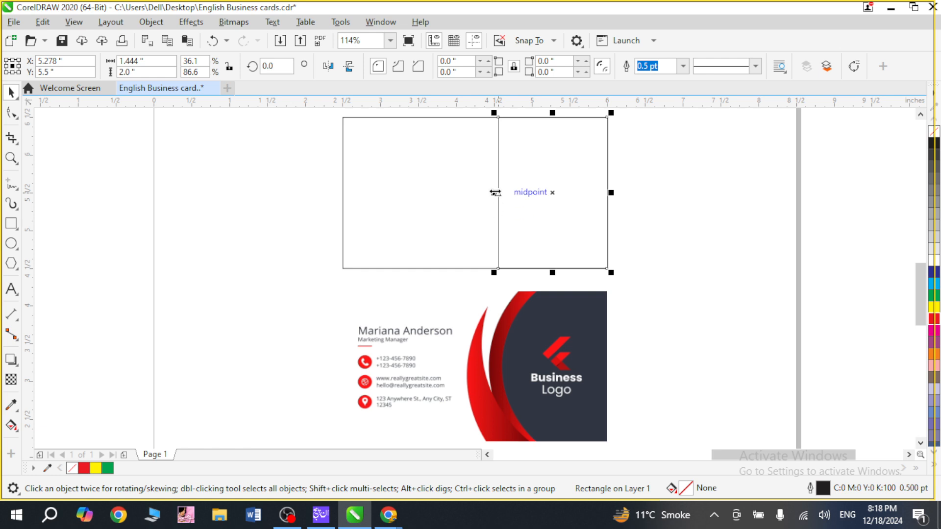
mouse_move(494, 193)
left_mouse_down()
mouse_move(523, 191)
mouse_move(509, 193)
left_mouse_up()
Convert the narrow panel to curves and bow its straight left edge outward into an arc, making it about 1.66 inches wide.
key("ctrl+q")
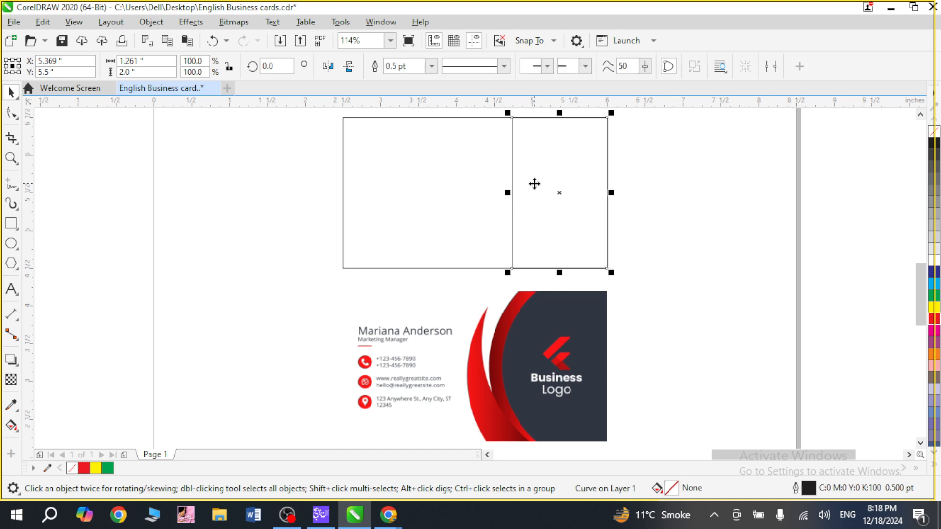
key("F10")
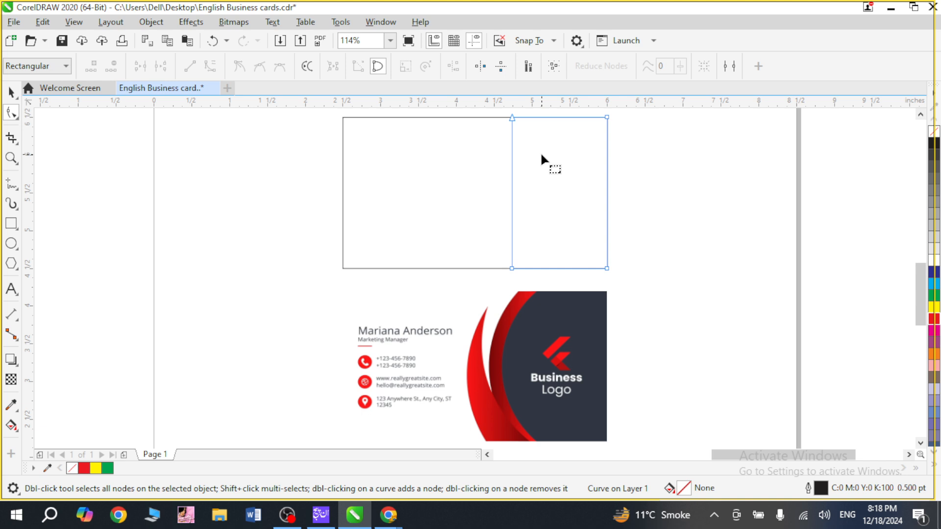
left_click(512, 186)
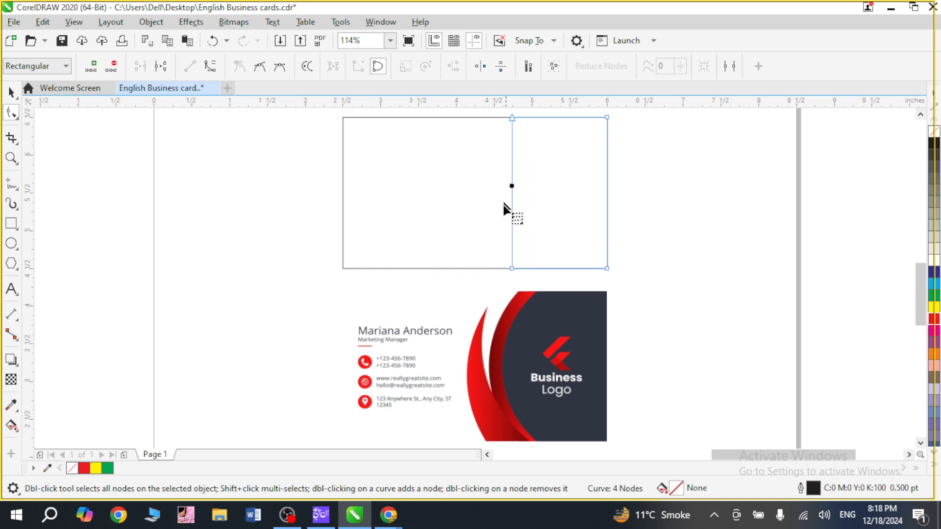
left_click(209, 68)
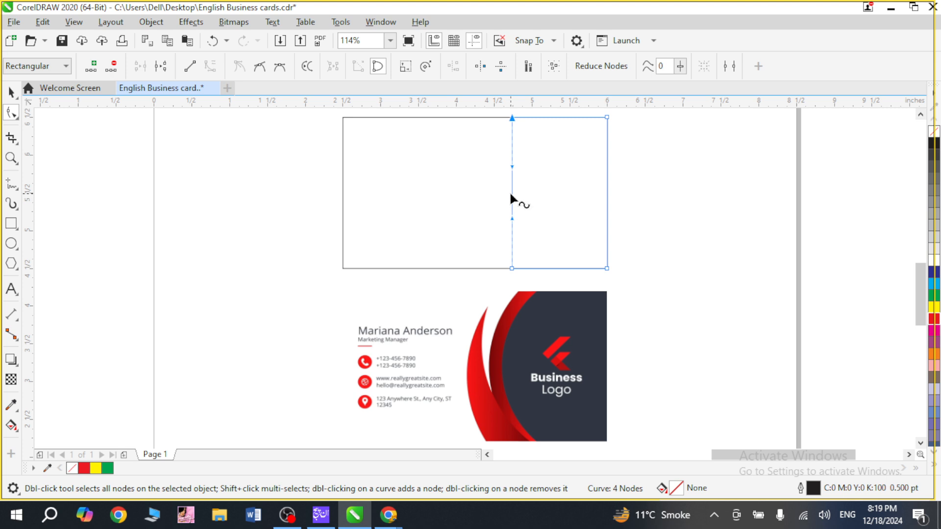
left_click_drag(513, 193, 482, 195)
key("space")
left_click(713, 247)
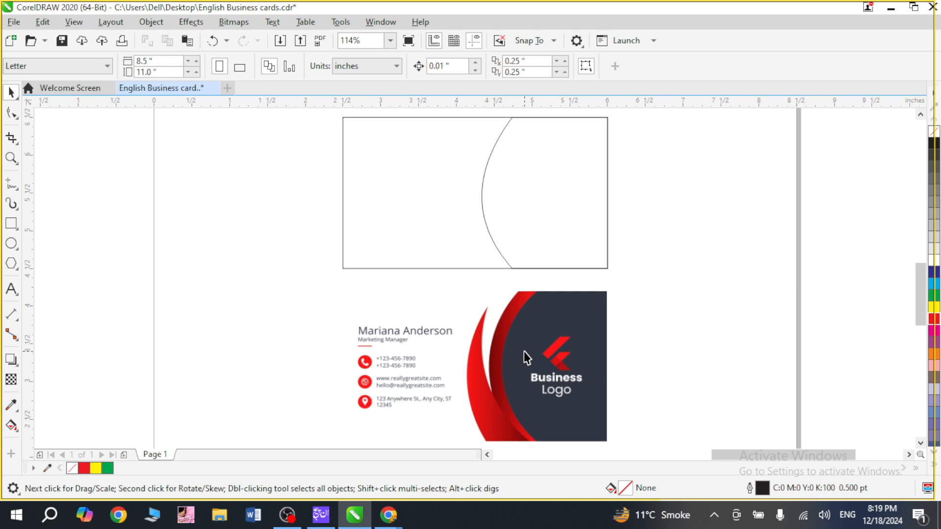
Duplicate the curved panel as a copy stretched leftward to about 1.92 inches wide, keeping the right edges aligned.
left_click(578, 245)
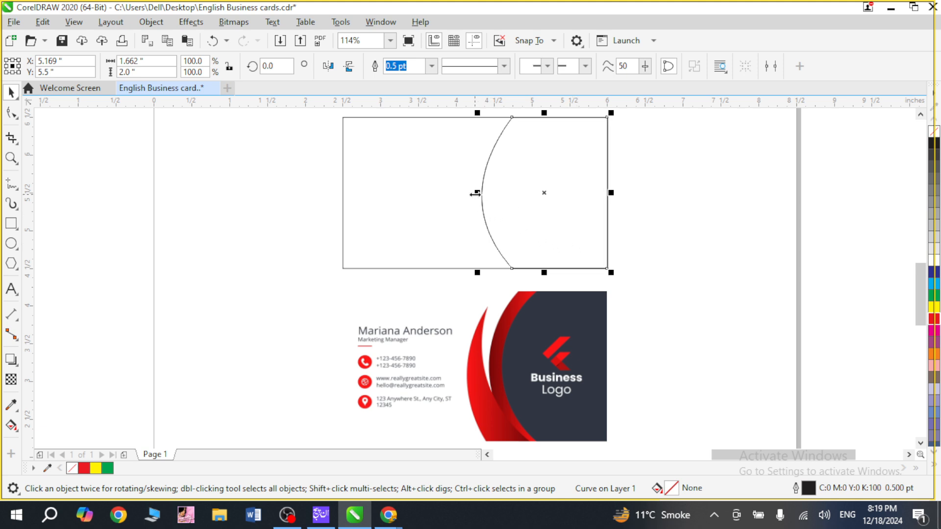
left_click_drag(478, 193, 457, 197)
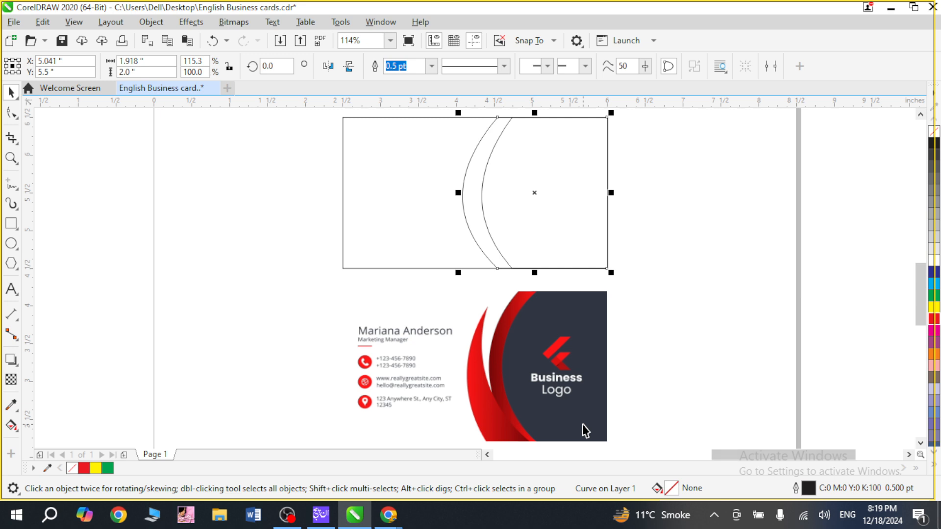
left_click(660, 245)
Pull the wider panel's arc slightly inward so the panel is about 1.85 inches wide, leaving a slim band beside the inner arc.
key("z")
left_click_drag(443, 113, 539, 283)
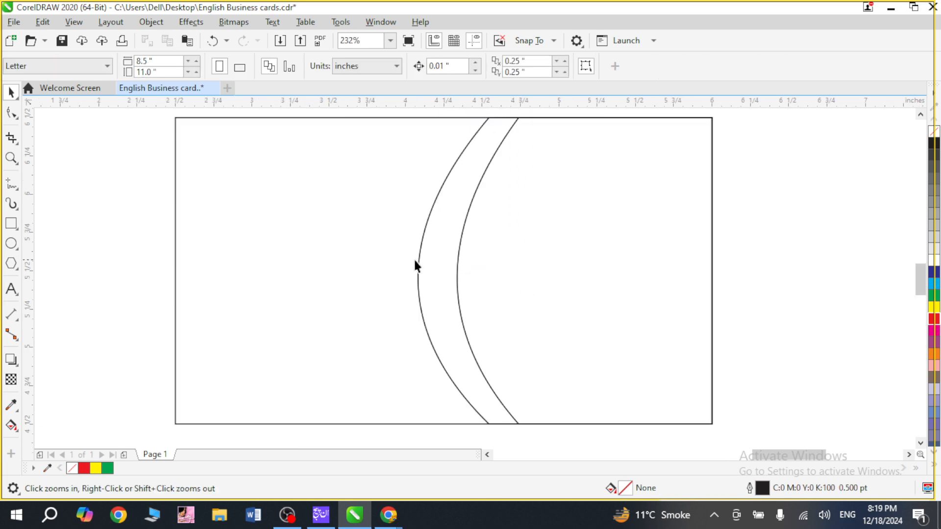
key("space")
left_click(415, 265)
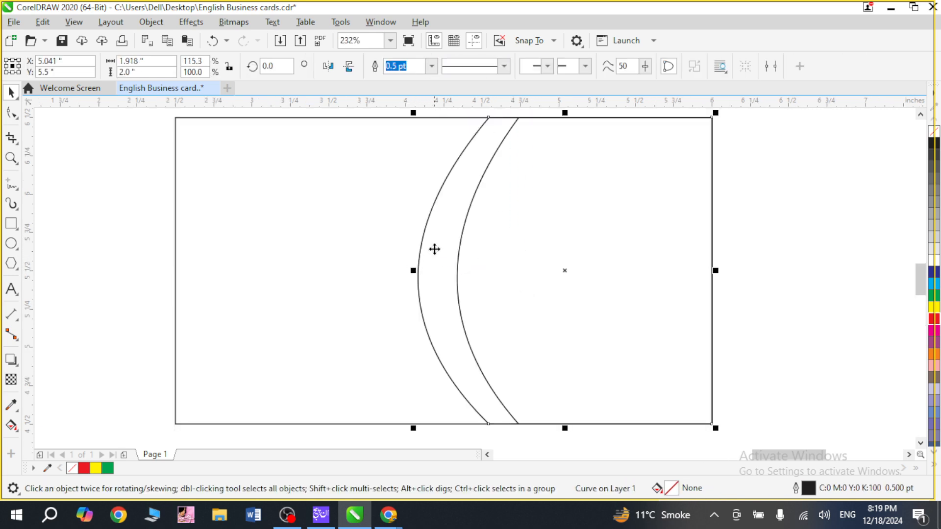
key("F10")
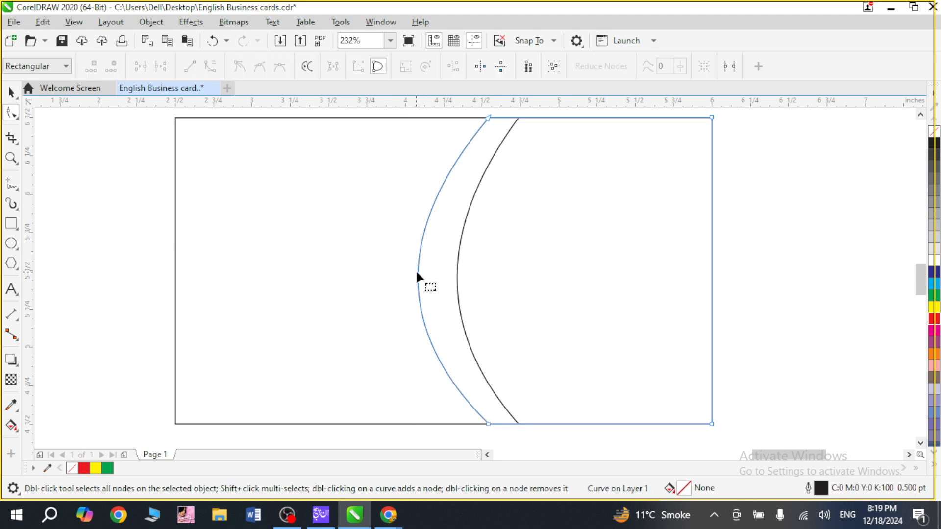
left_click_drag(416, 272, 430, 270)
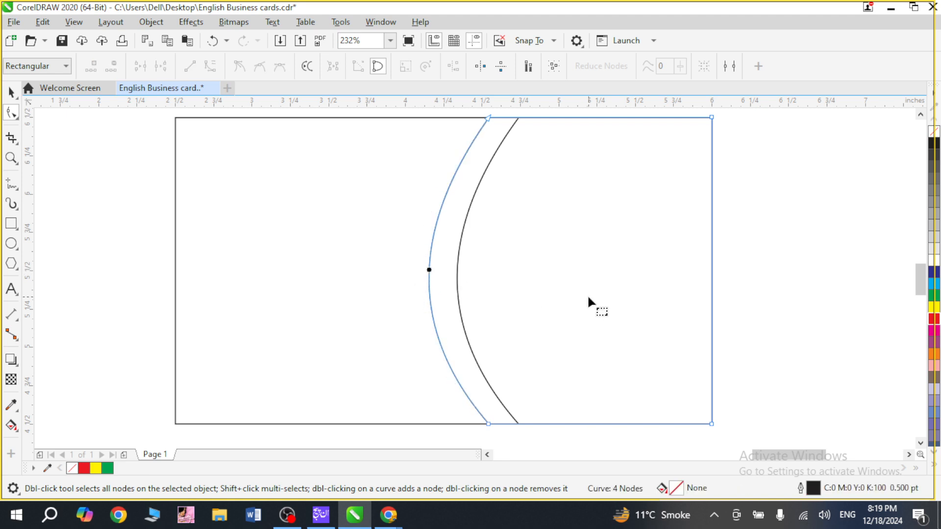
left_click(639, 306)
key("space")
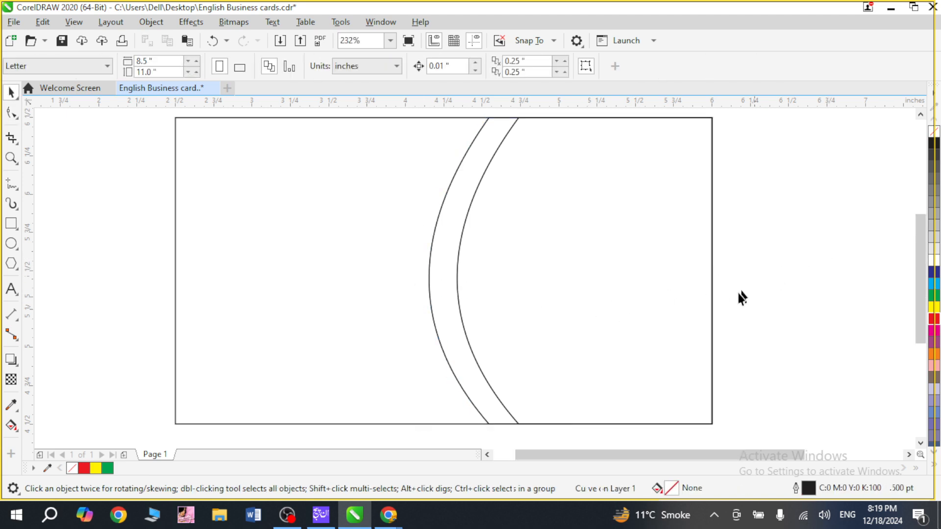
Sample the dark slate colour #313642 from the sample card and fill the wider curved panel with it.
key("F4")
key("z")
left_click(836, 310)
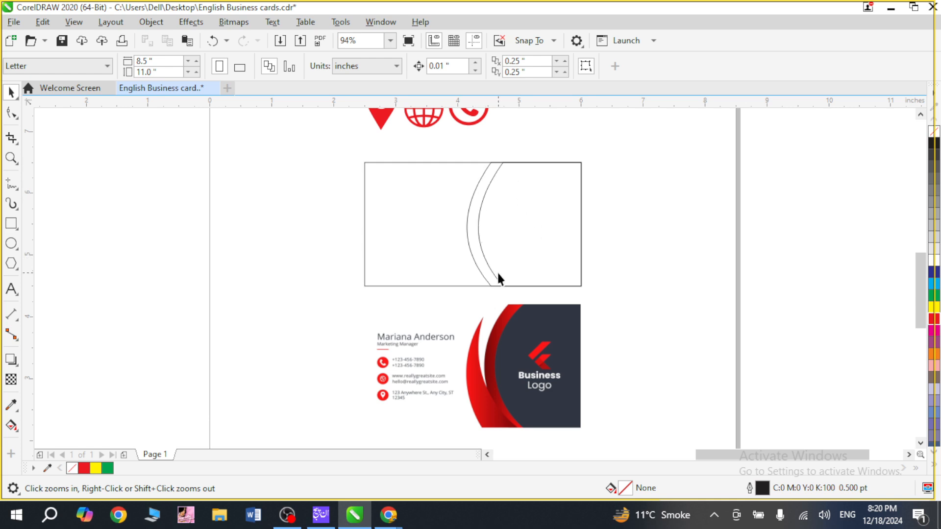
key("space")
left_click(536, 232)
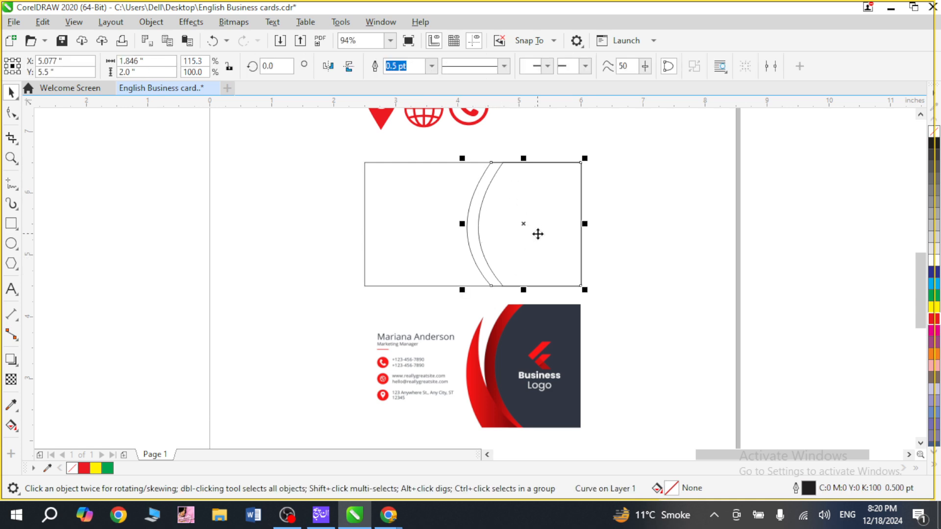
left_click(649, 239)
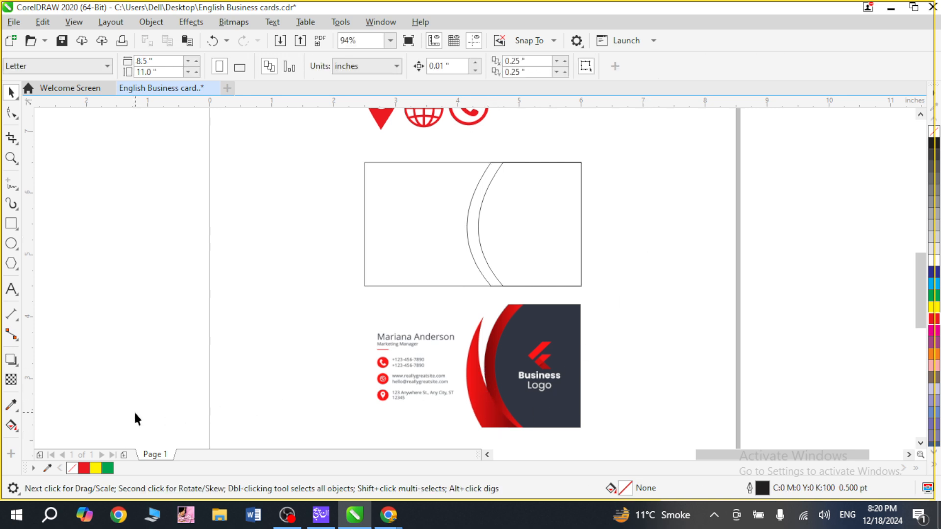
left_click(18, 411)
left_click(524, 333)
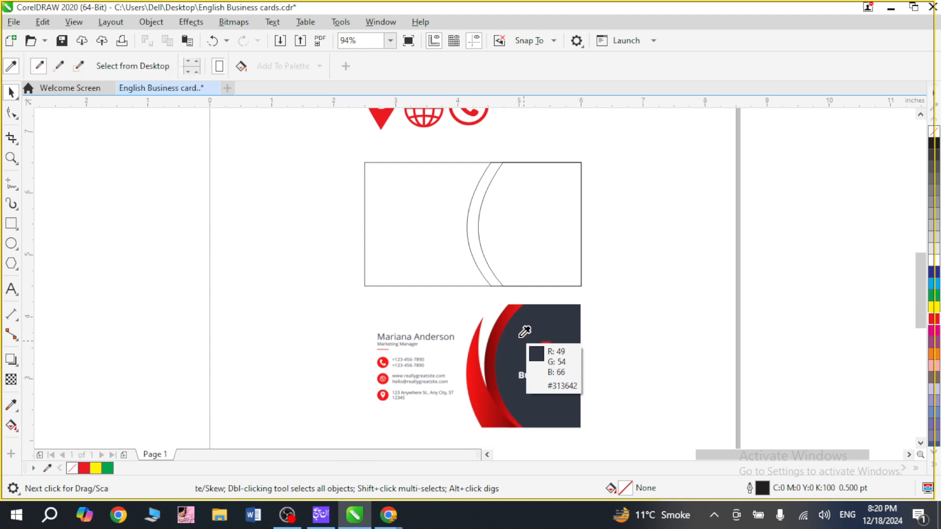
left_click(558, 232)
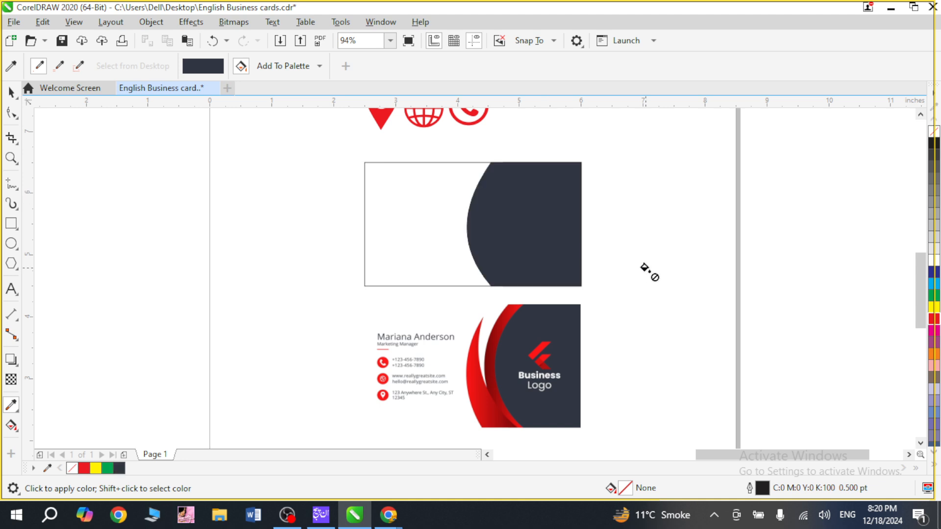
Examine the red gradient bands along the dark panel of the sample card, keeping the wider curved panel selected.
key("space")
left_click(578, 245)
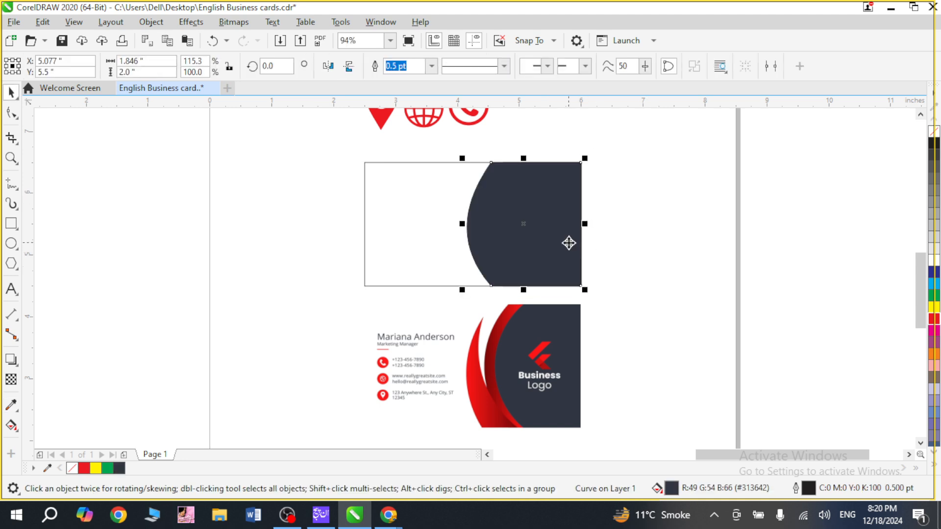
left_click(581, 296)
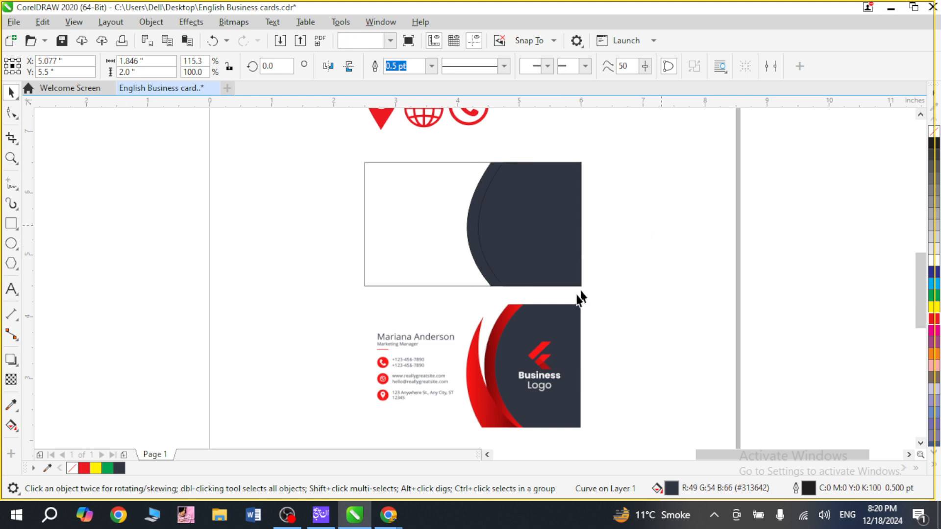
left_click_drag(440, 142, 531, 295)
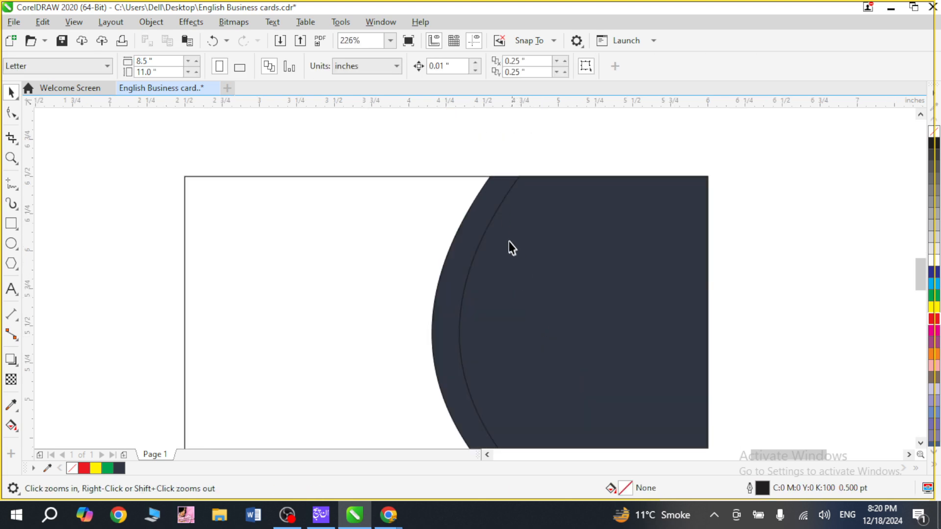
left_click(489, 219)
left_click(458, 234)
key("F4")
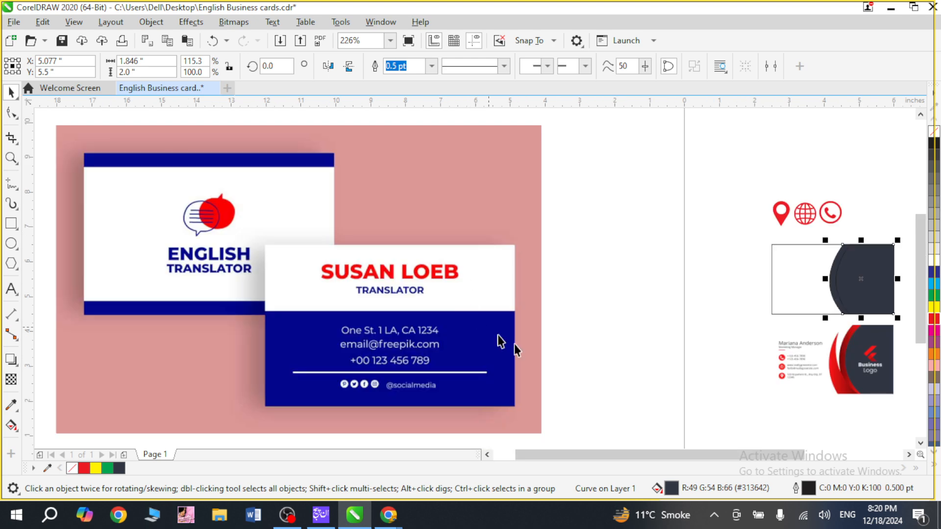
key("F2")
left_click_drag(823, 324, 876, 386)
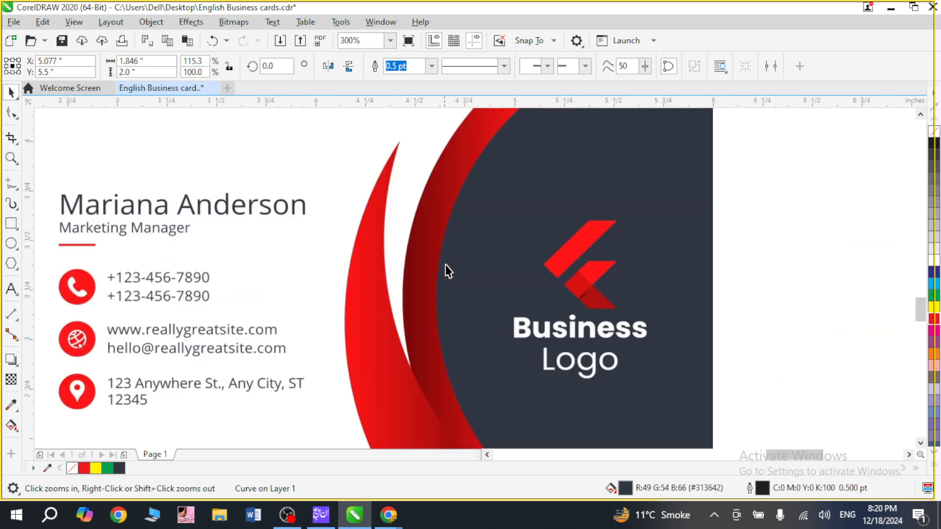
scroll(507, 371, "down", 2)
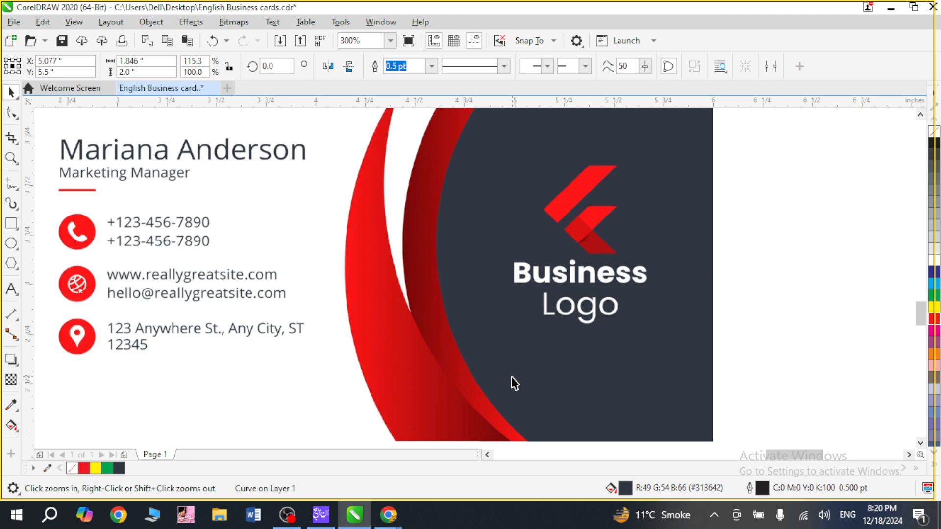
key("F4")
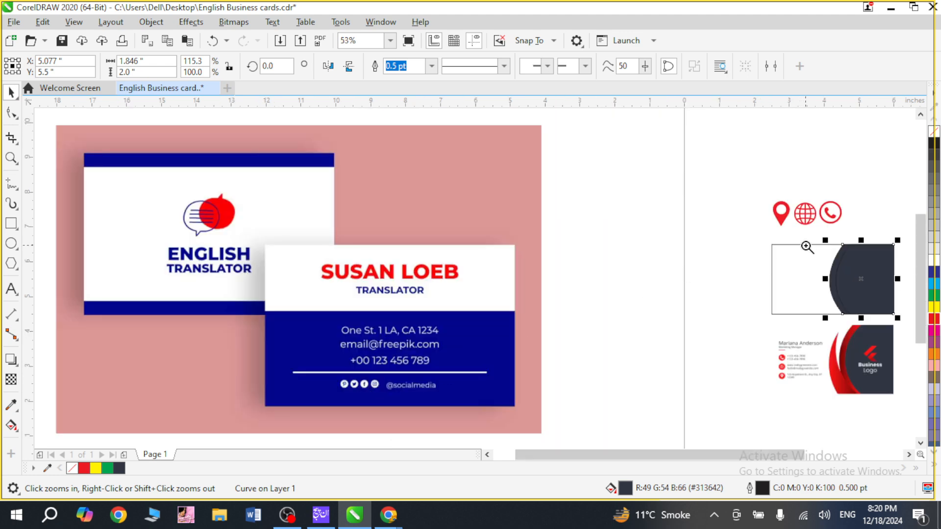
Give the wider curved panel a linear fountain fill and set its start colour to dark red #960303.
key("shift+F2")
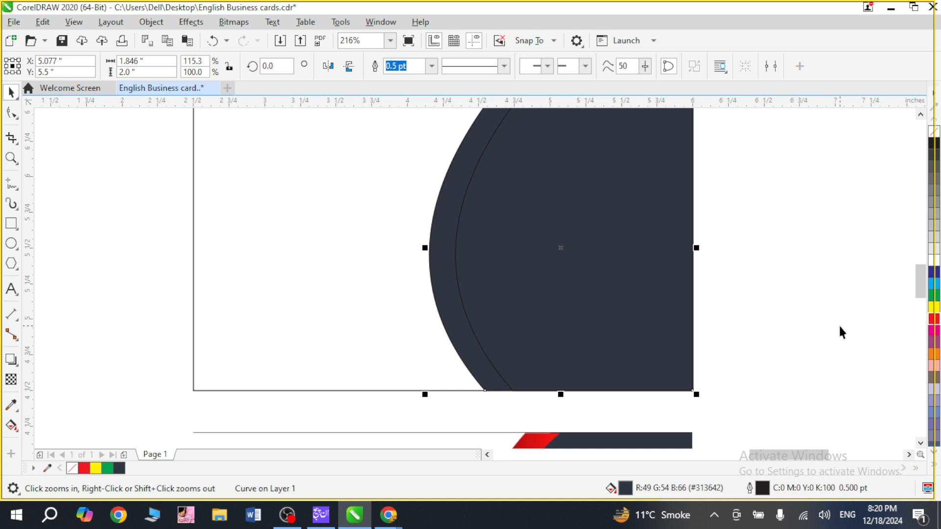
key("F11")
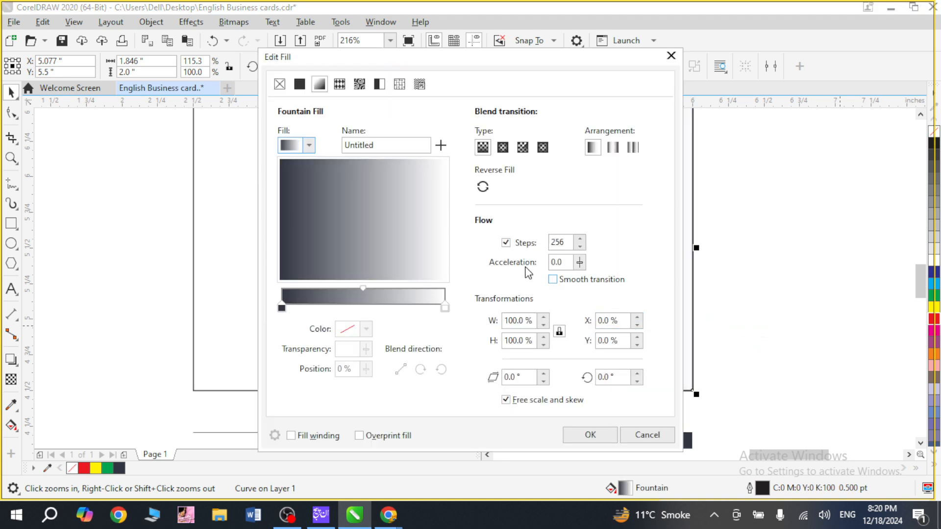
left_click(282, 308)
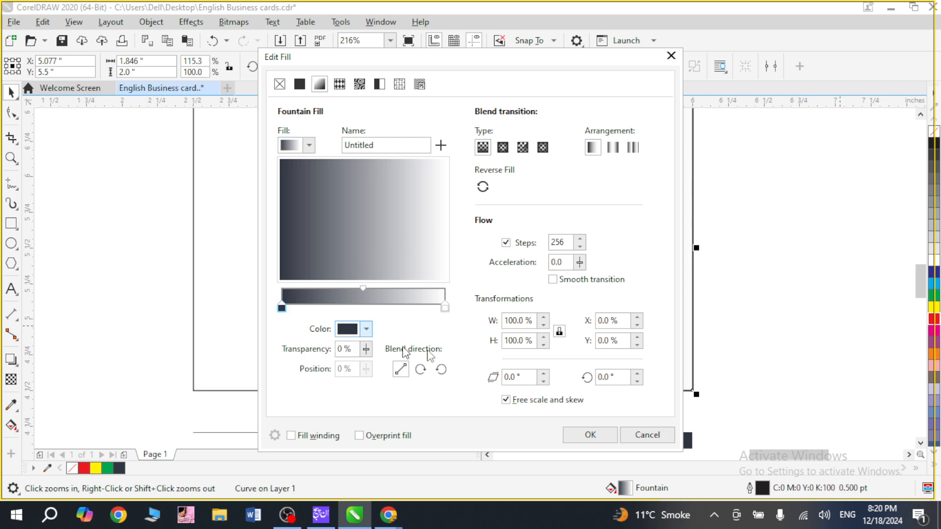
left_click(365, 329)
left_click_drag(367, 265, 334, 266)
mouse_move(406, 177)
left_mouse_down()
mouse_move(401, 169)
mouse_move(419, 163)
mouse_move(431, 169)
mouse_move(434, 202)
mouse_move(430, 211)
mouse_move(421, 204)
mouse_move(435, 201)
left_mouse_up()
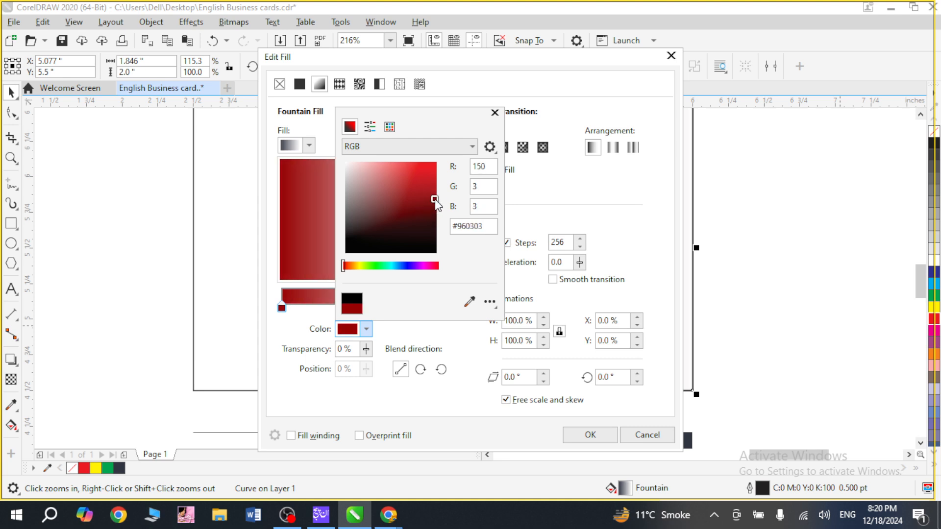
left_click(524, 203)
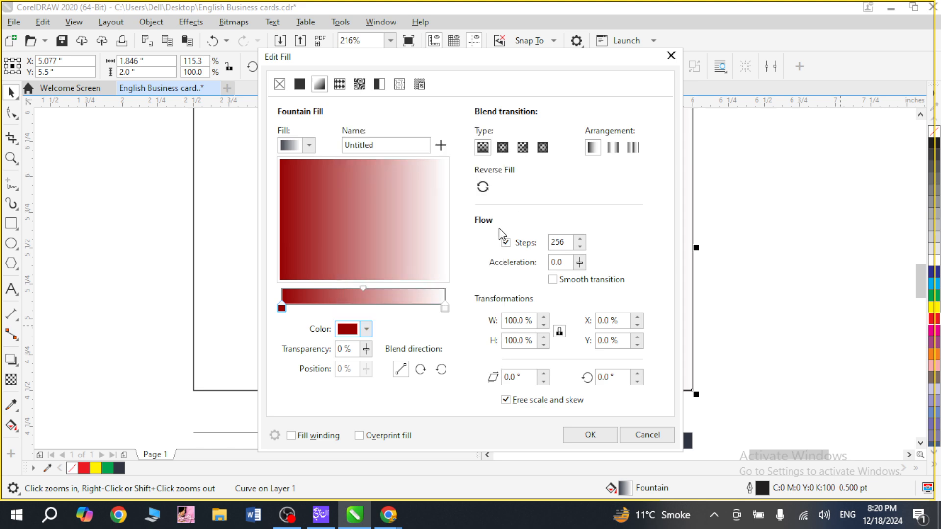
Set the end colour of the wider panel's fountain fill to bright red (C8 M100 Y100 K3) and apply the fill.
left_click(444, 307)
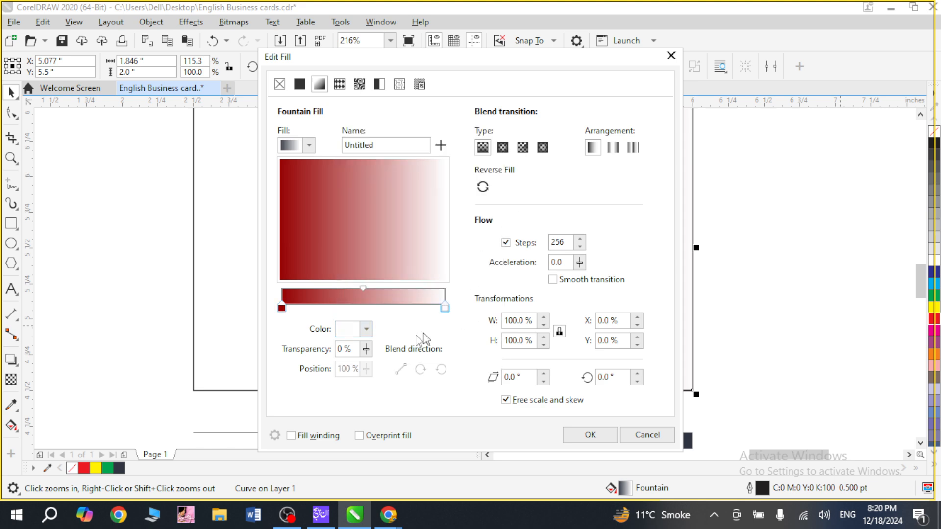
left_click(367, 330)
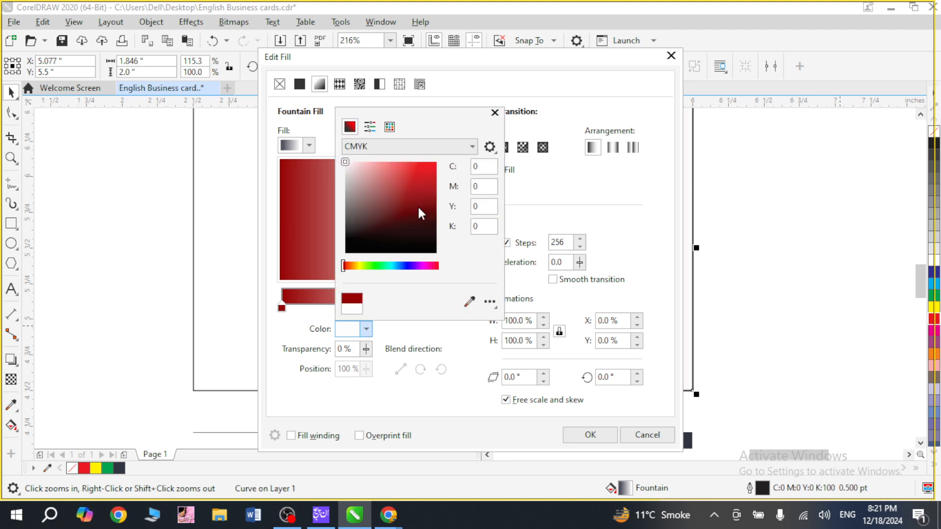
left_click(414, 166)
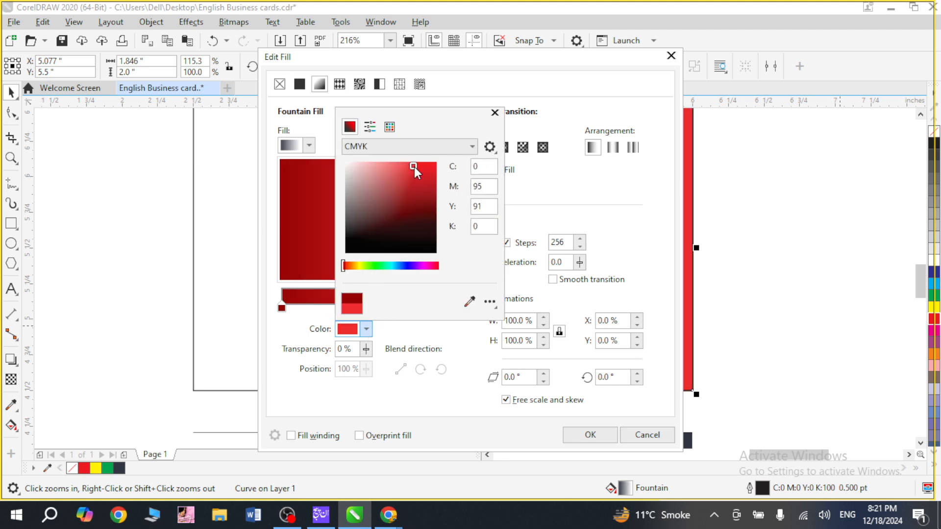
left_click_drag(446, 118, 613, 90)
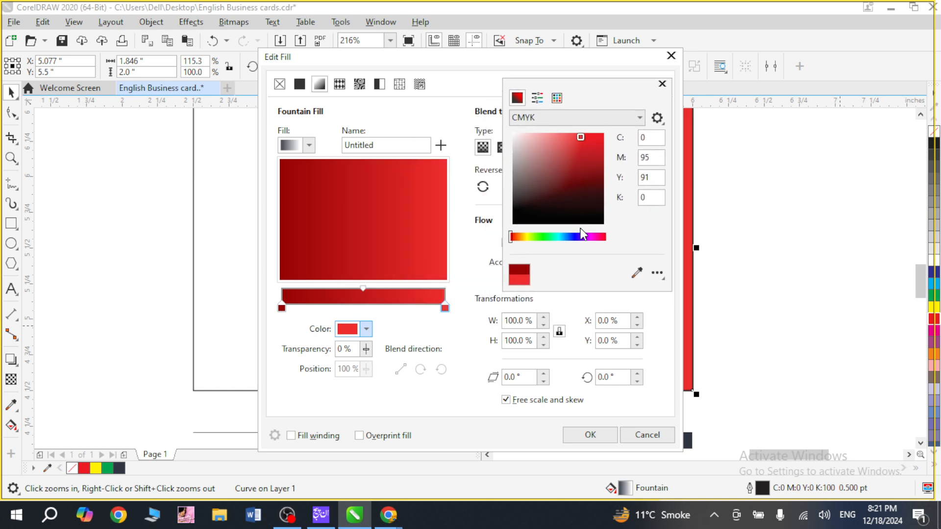
left_click(592, 140)
left_click(599, 140)
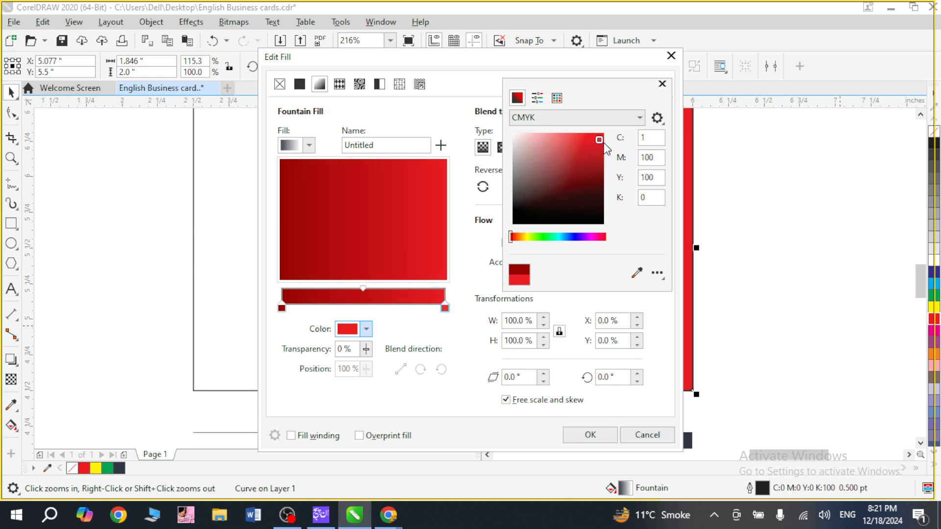
left_click(598, 146)
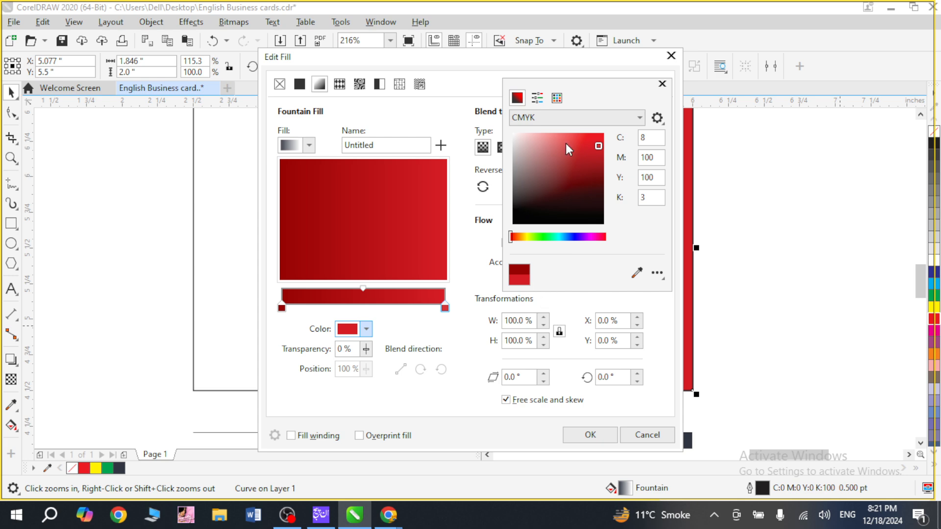
left_click(662, 84)
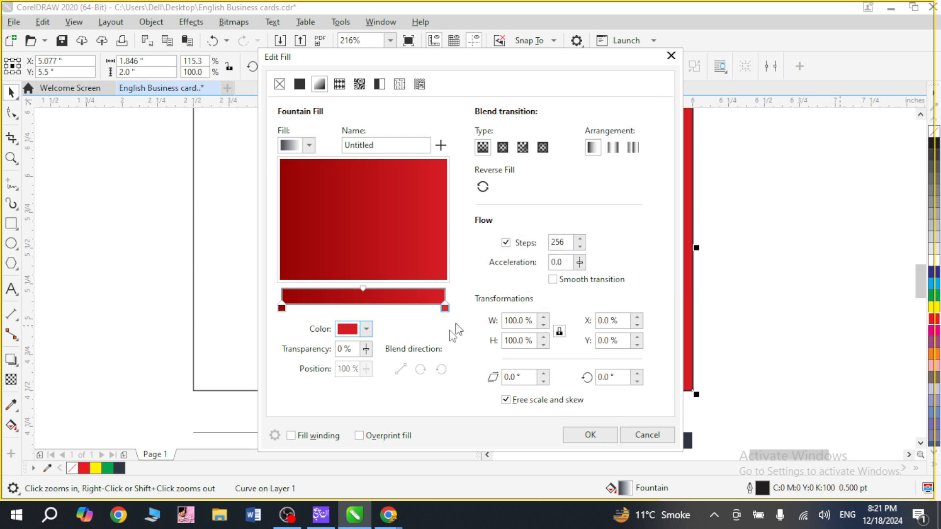
left_click(588, 435)
left_click(691, 326)
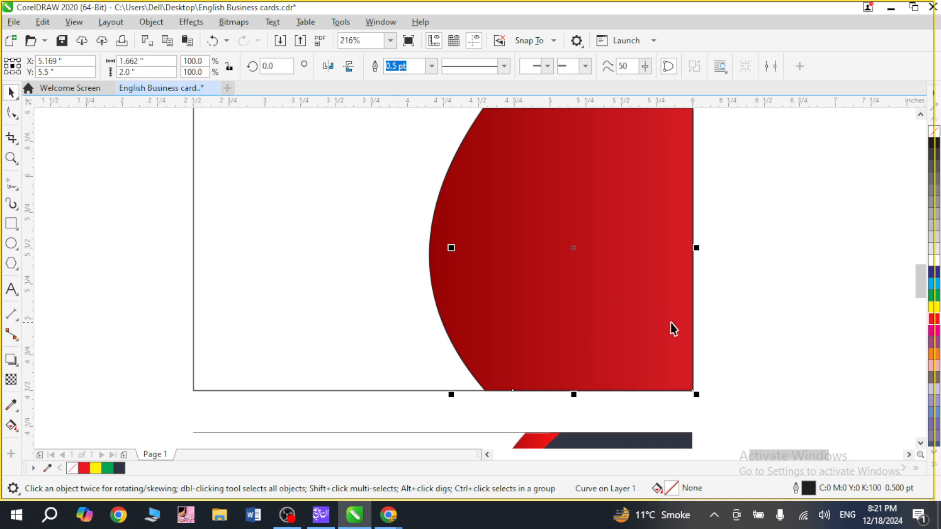
key("ctrl+z")
left_click(783, 291)
scroll(746, 276, "down", 2)
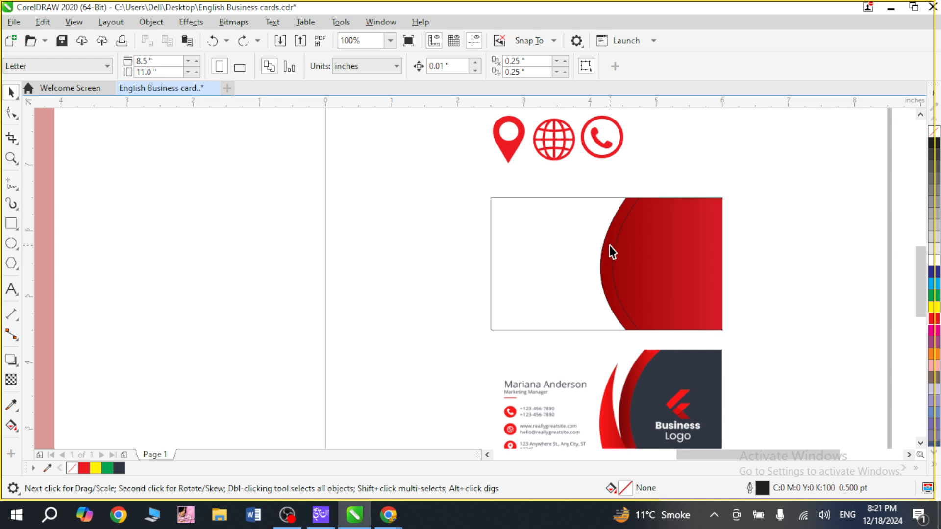
left_click(610, 245)
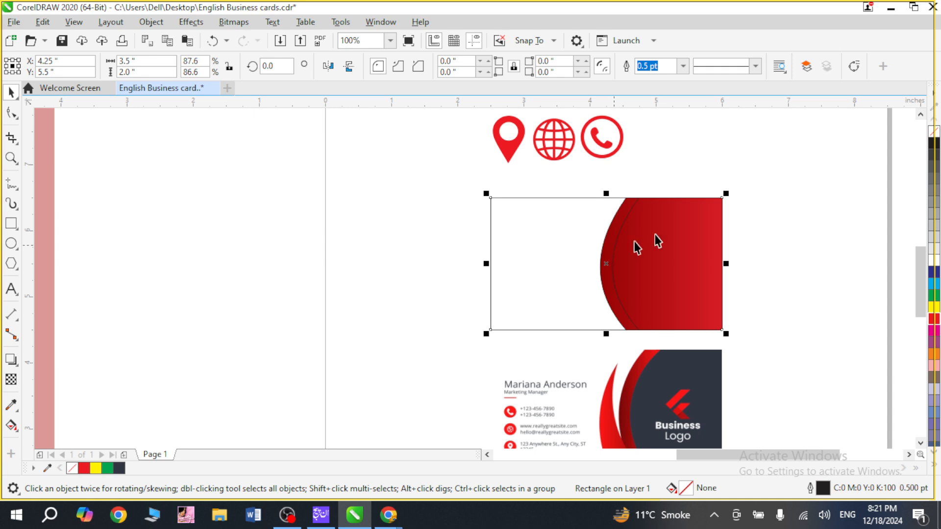
left_click(768, 243)
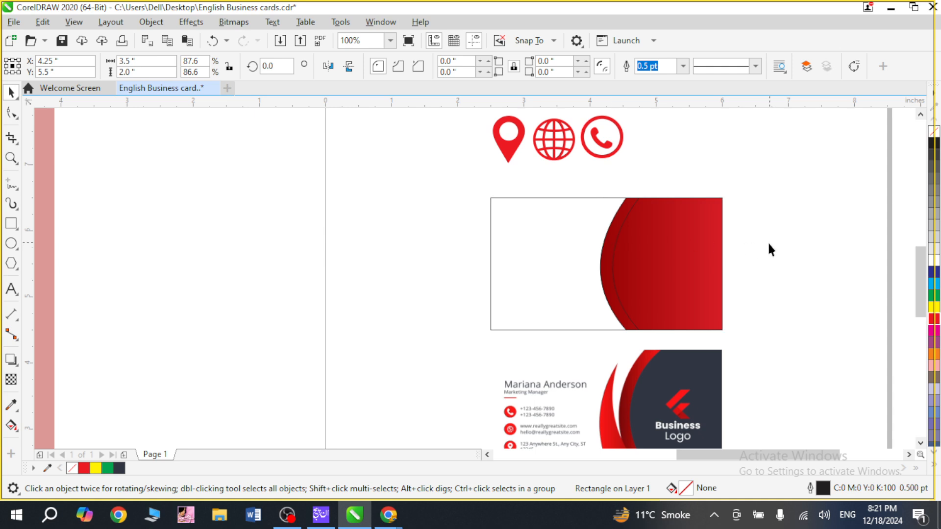
Fill the narrower inner curved panel with the dark slate #313642 sampled from the sample card.
left_click(645, 275)
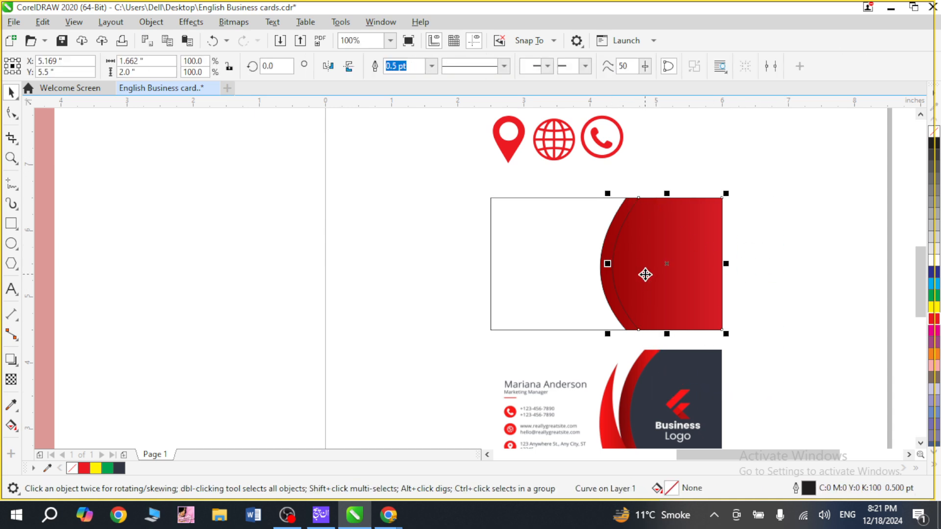
key("z")
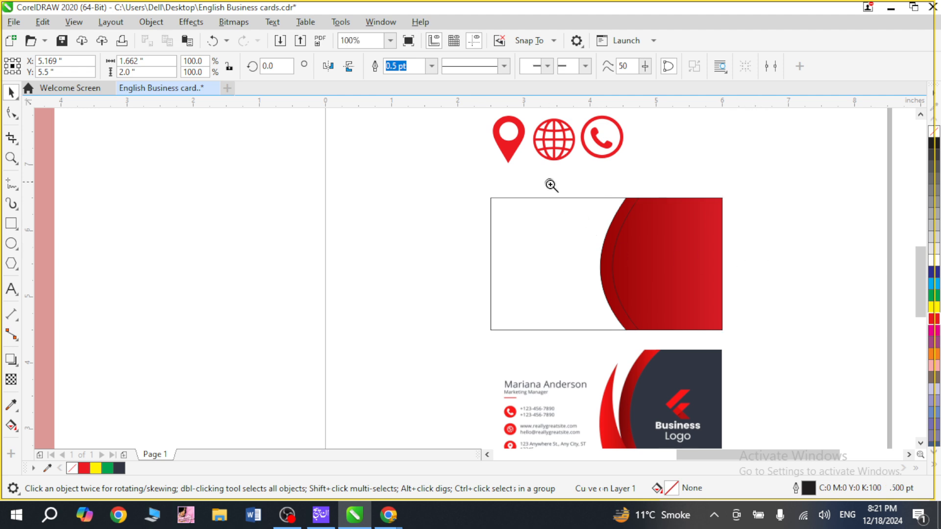
left_click_drag(551, 185, 739, 379)
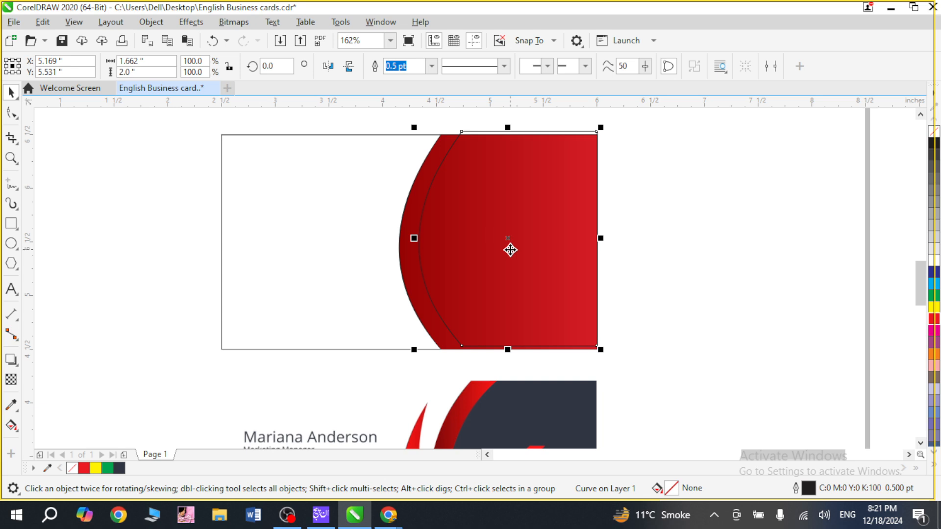
key("ctrl+z")
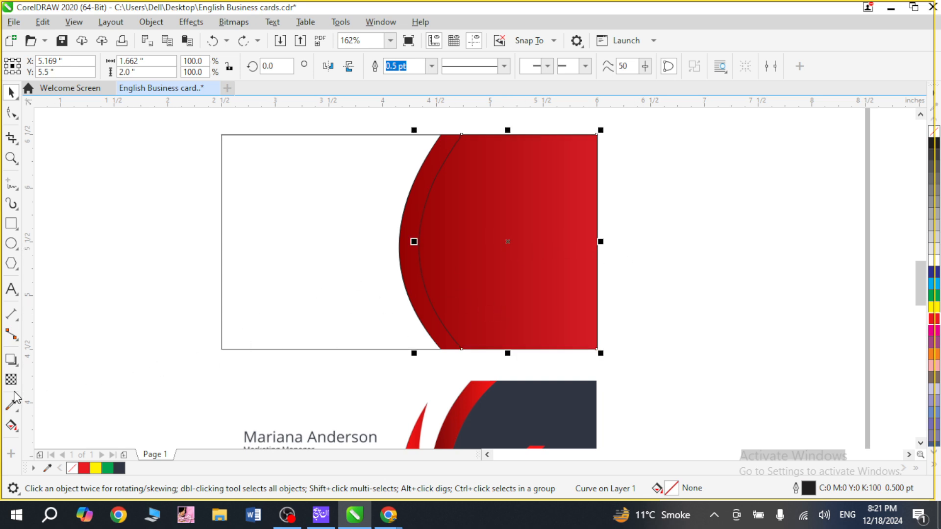
left_click(12, 405)
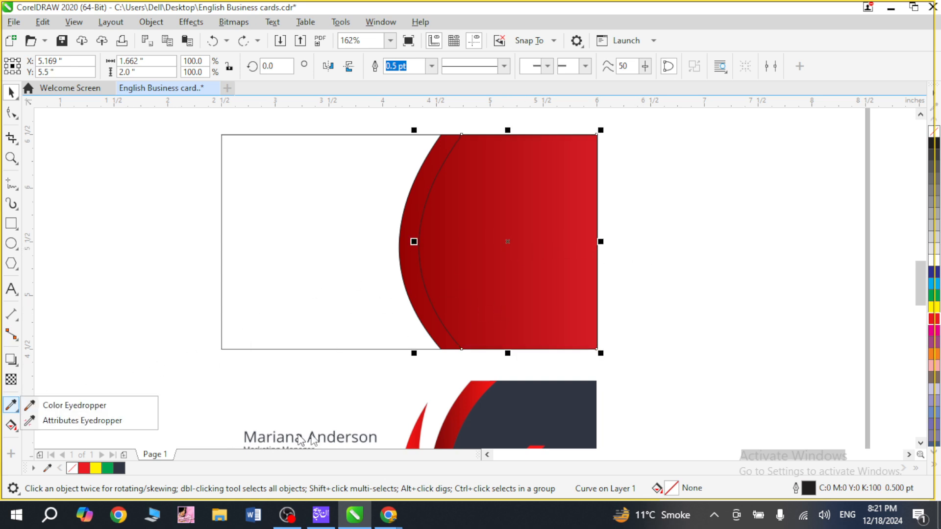
left_click(71, 407)
left_click(576, 430)
left_click(520, 262)
key("space")
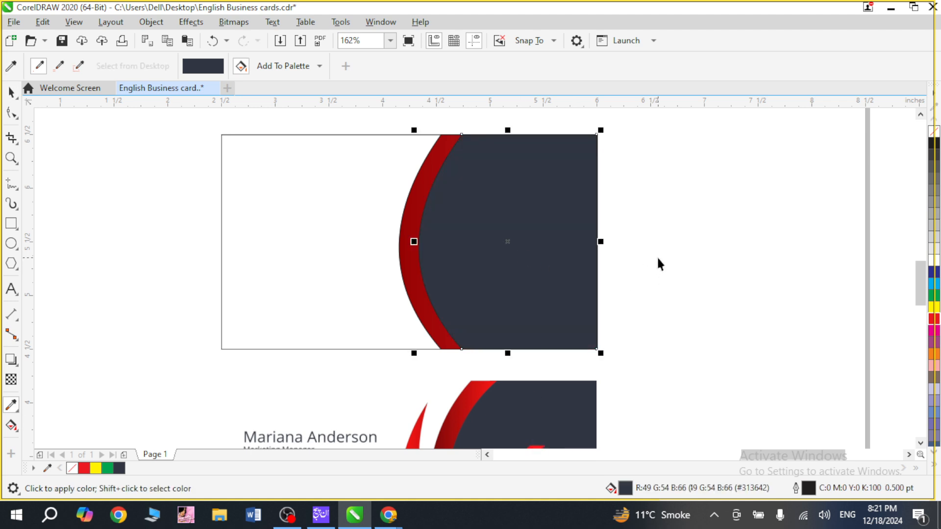
Delete the wider red panel and undo the deletion.
left_click(657, 256)
key("F4")
key("F2")
left_click_drag(817, 237, 887, 390)
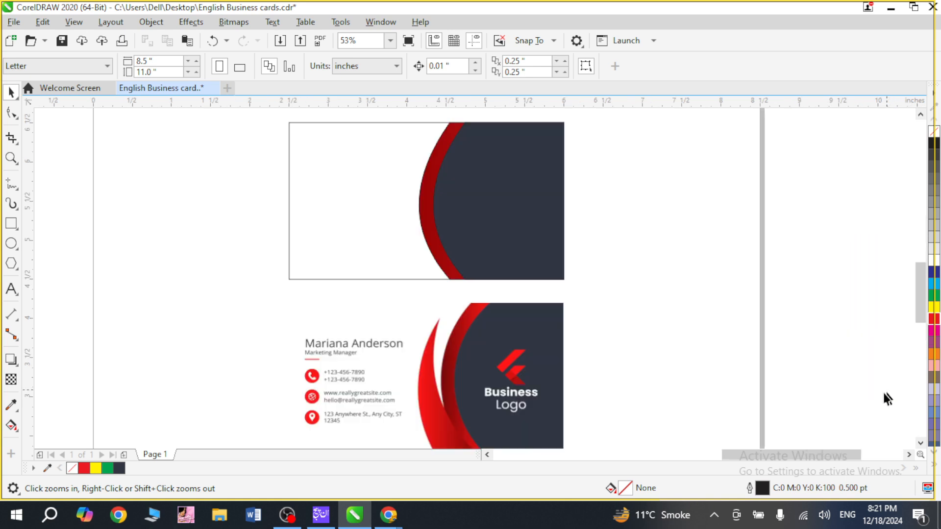
left_click(424, 193)
key("Delete")
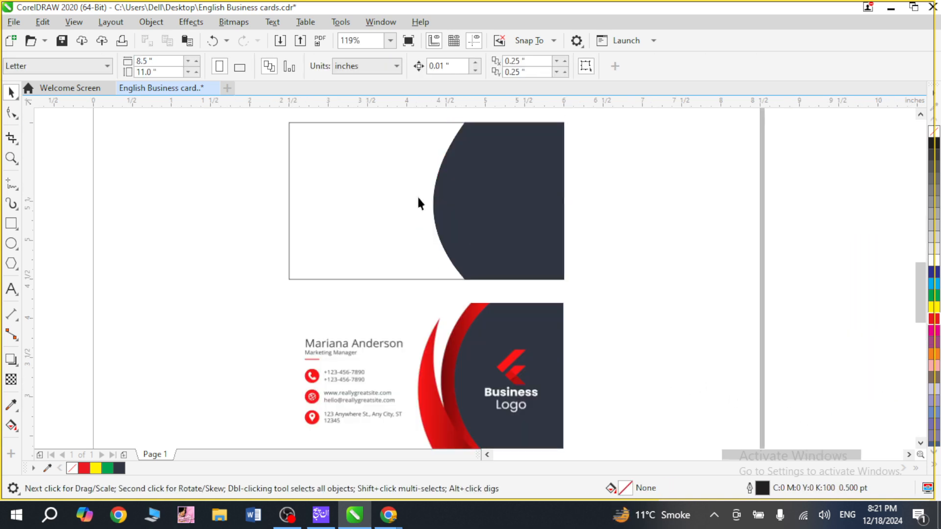
key("ctrl+z")
Change the end colour of the wider panel's fountain fill to a lighter, softer red and apply it.
key("F11")
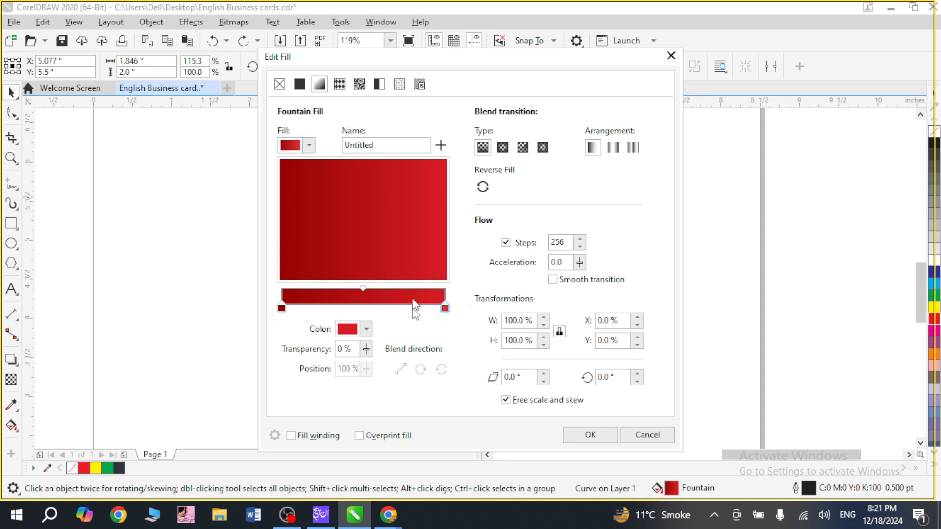
left_click(366, 330)
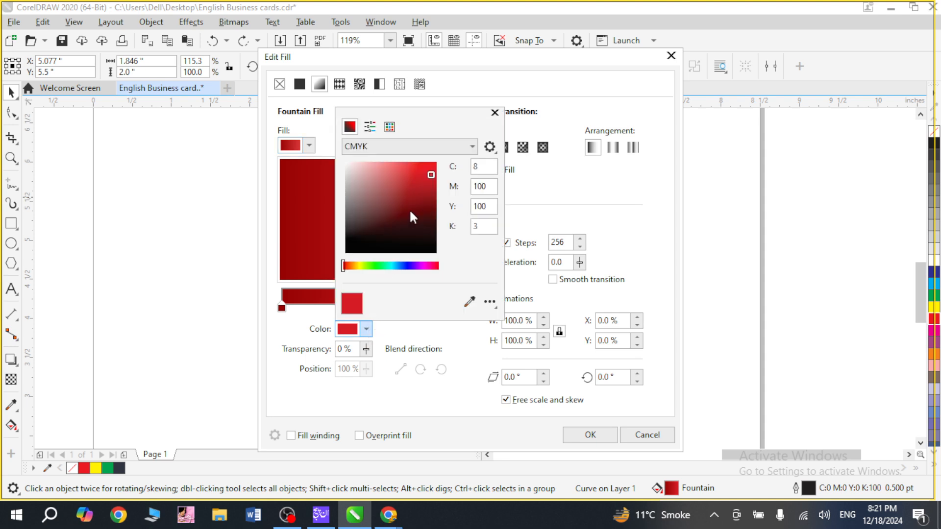
left_click(413, 167)
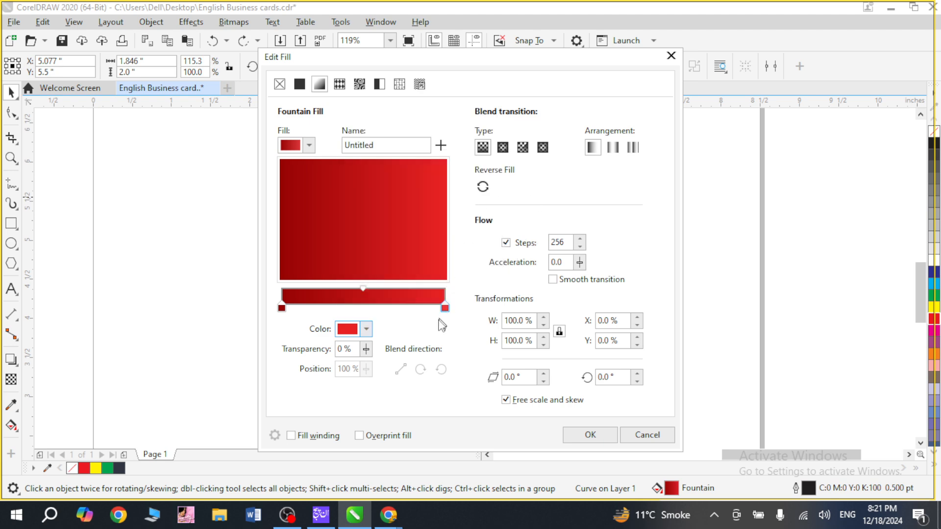
left_click(366, 329)
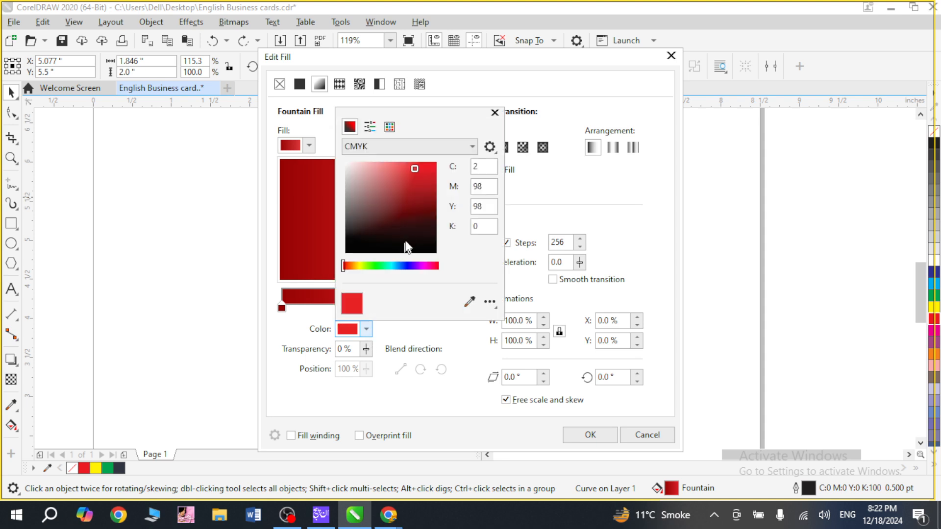
left_click(408, 172)
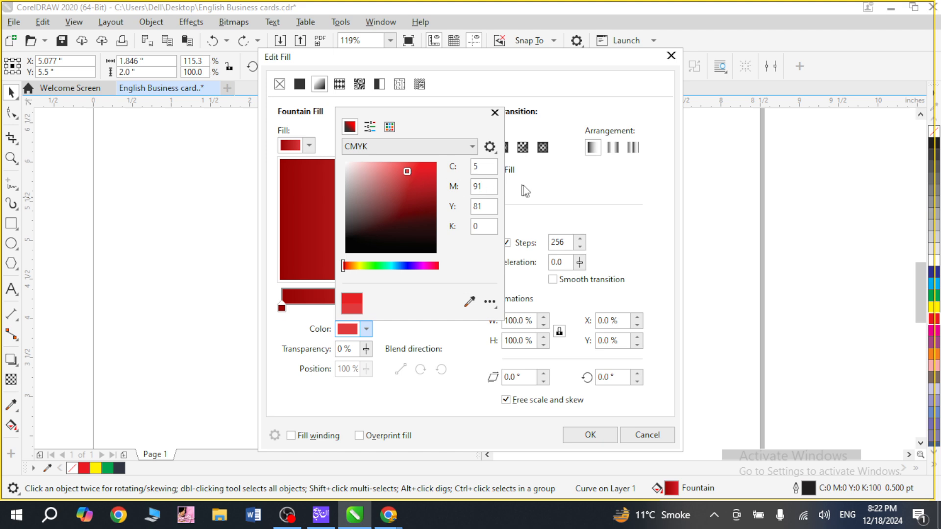
left_click(524, 205)
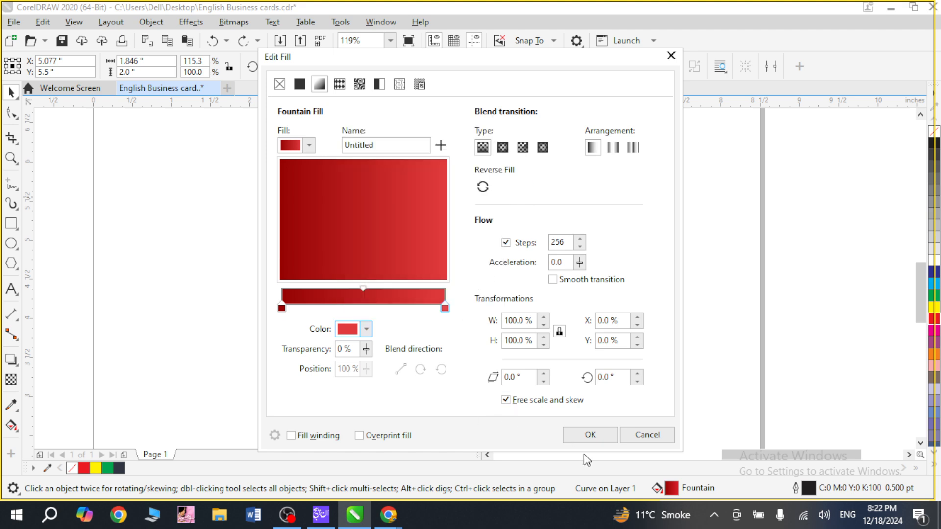
left_click(589, 433)
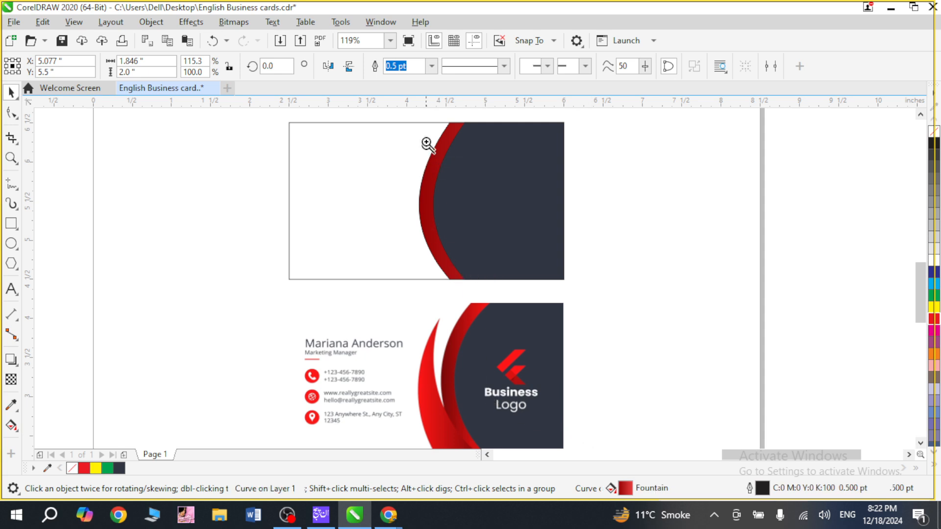
Rotate the wider panel's linear gradient to about 77.4°, with dark red at the lower end, and apply it.
left_click_drag(426, 143, 476, 201)
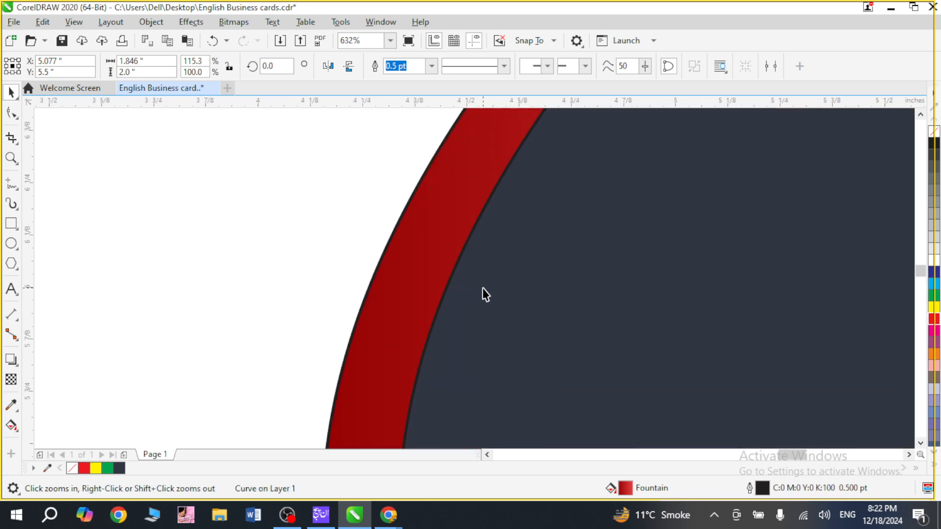
key("F11")
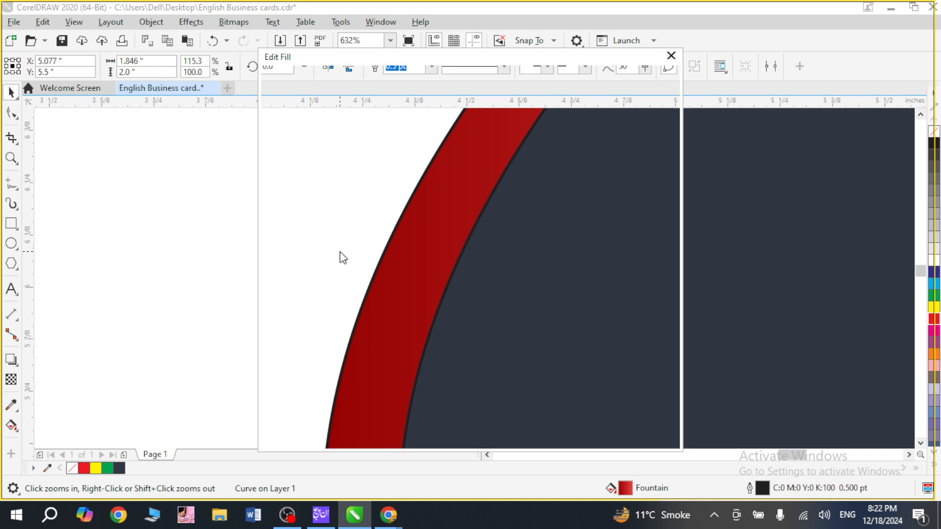
left_click_drag(360, 276, 377, 177)
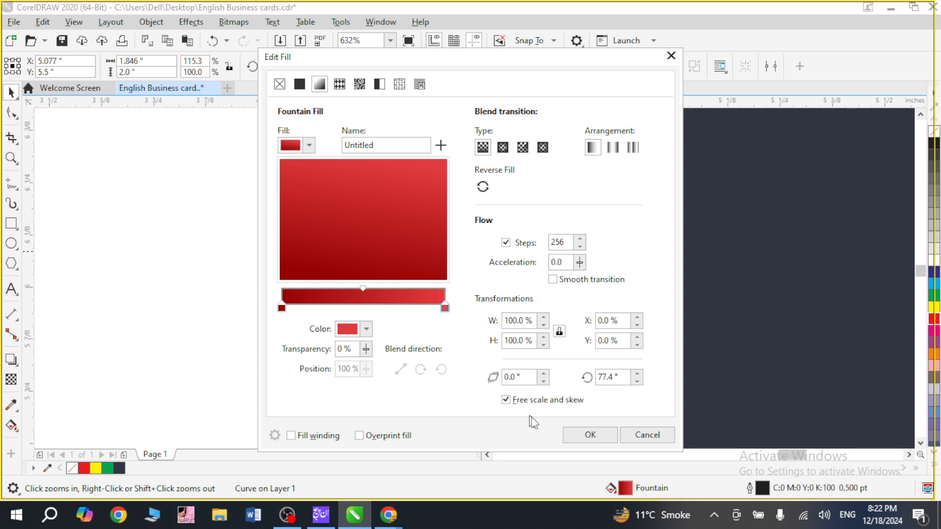
left_click(595, 436)
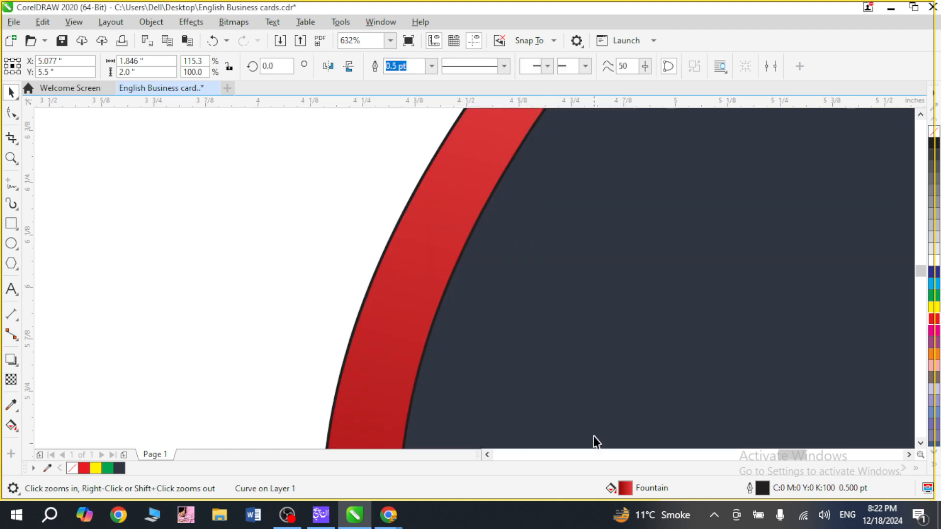
Select both the slate panel and the red gradient panel and remove their outlines.
scroll(581, 434, "down", 1)
key("F4")
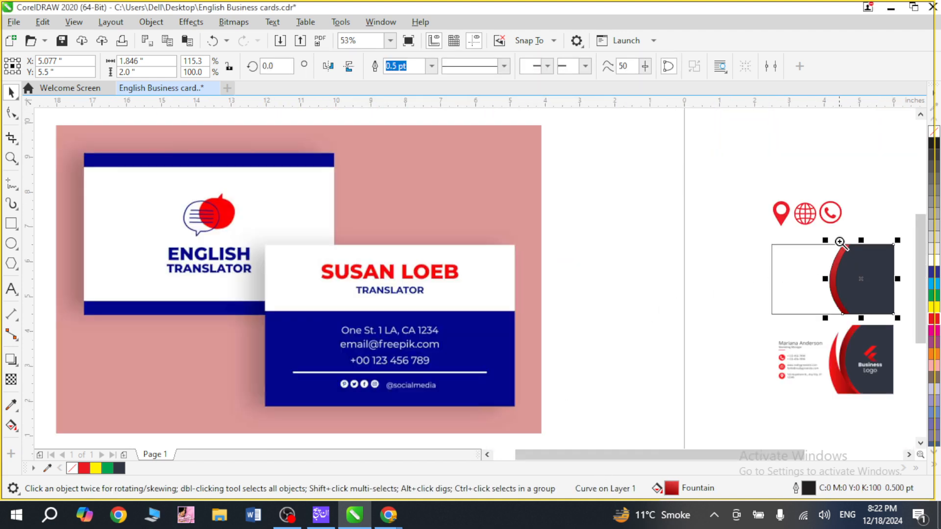
key("z")
left_click_drag(839, 242, 863, 321)
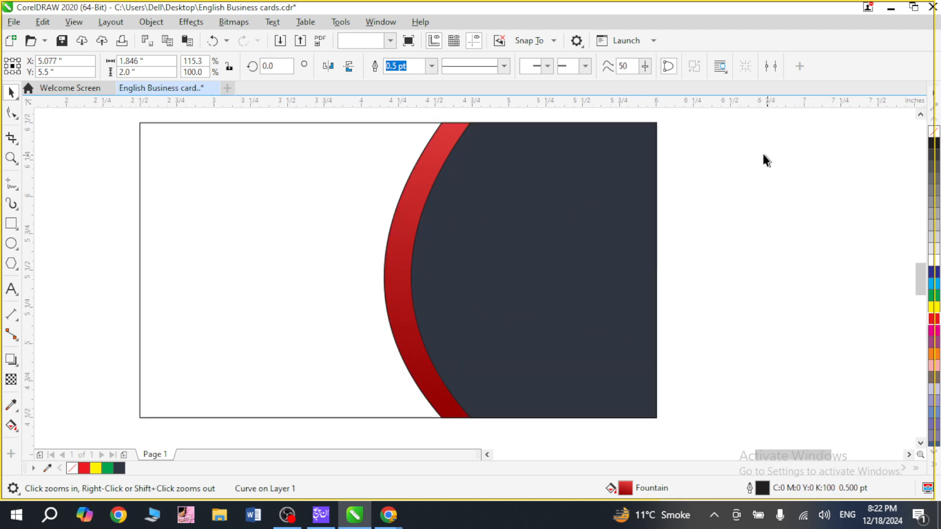
left_click_drag(756, 153, 546, 319)
scroll(715, 112, "down", 1)
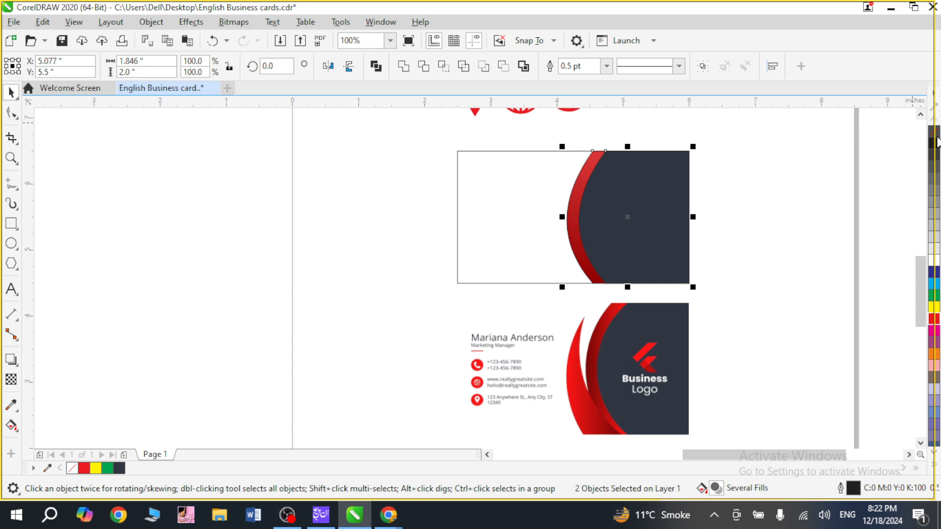
right_click(937, 135)
left_click(757, 178)
Examine the outline-free panel and red band up close and compare them with the sample card's red bands.
key("F2")
left_click_drag(556, 141, 632, 213)
key("F4")
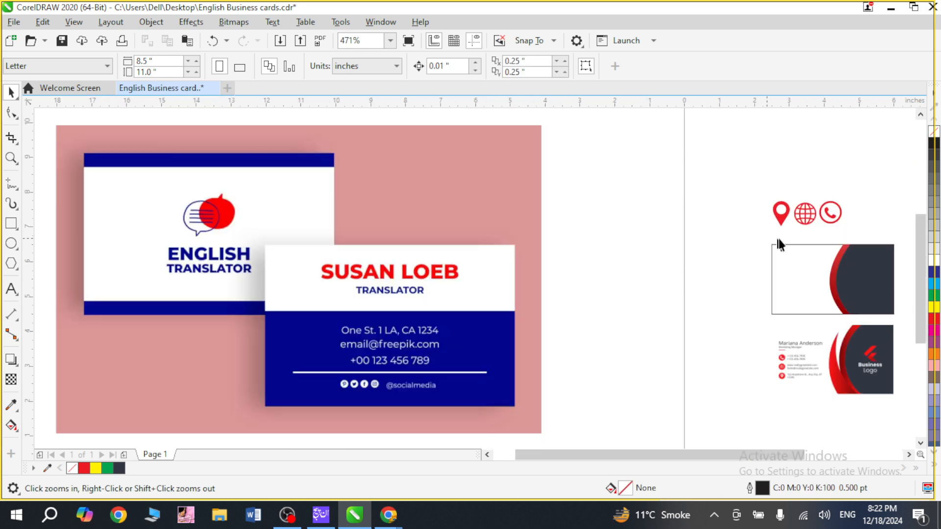
left_click_drag(783, 270, 910, 408)
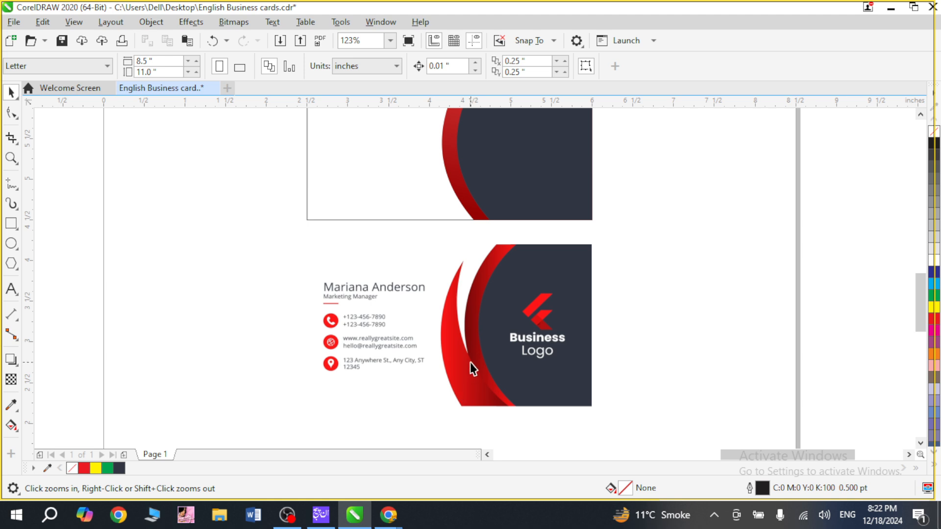
right_click(504, 322)
left_click_drag(397, 164, 571, 303)
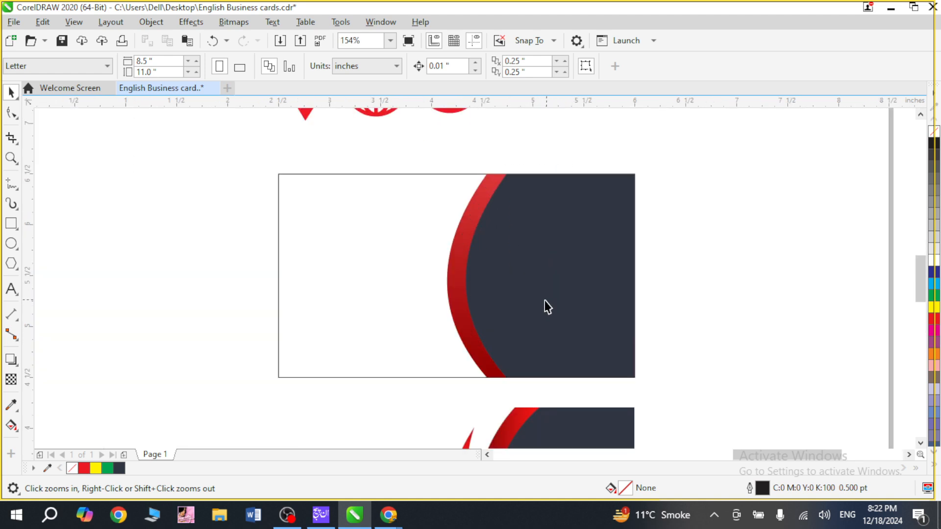
Place a copy of the red gradient panel about 0.2 in to the left of the original.
left_click(498, 287)
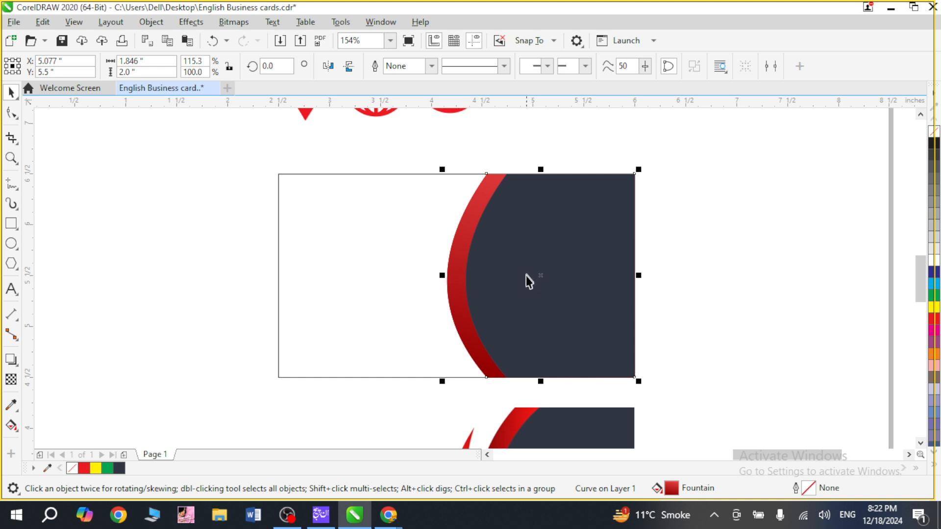
left_click_drag(542, 278, 519, 281)
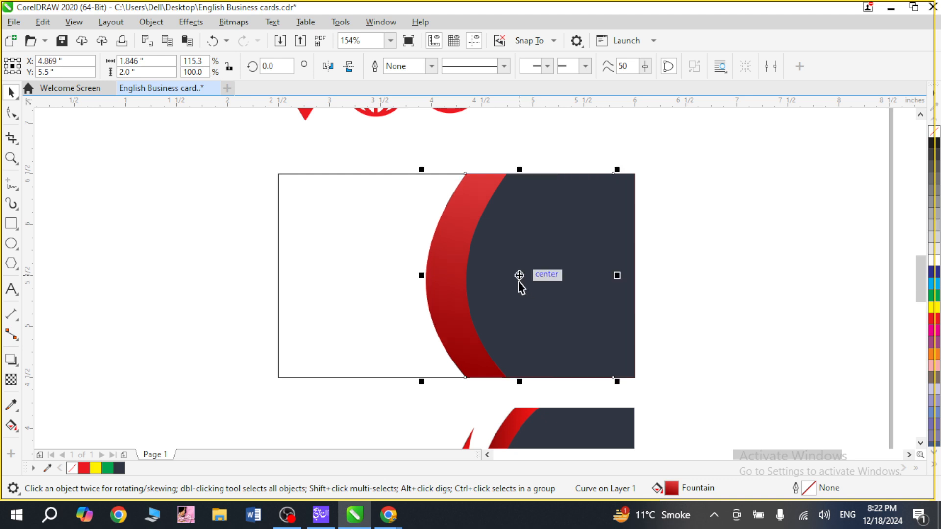
scroll(573, 318, "down", 3)
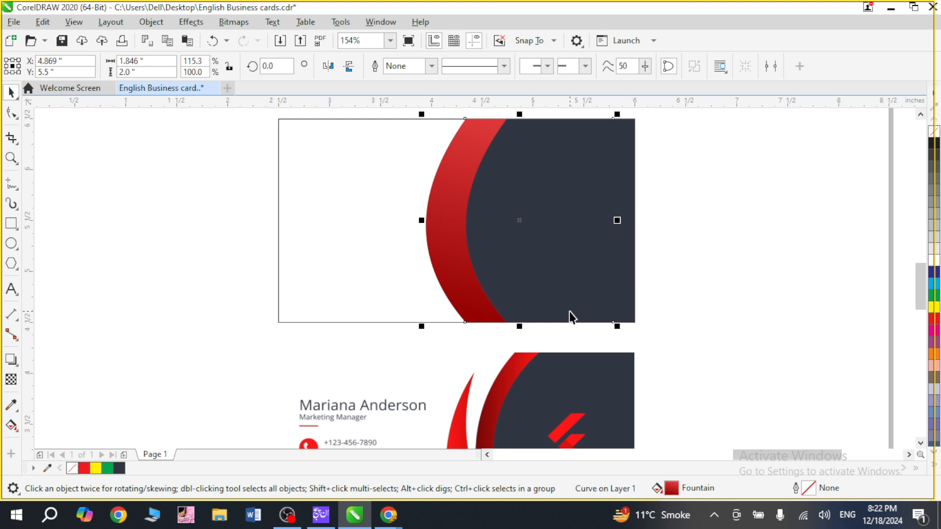
Change the start colour of the panel copy's fountain fill to a duller, deeper dark red.
key("F11")
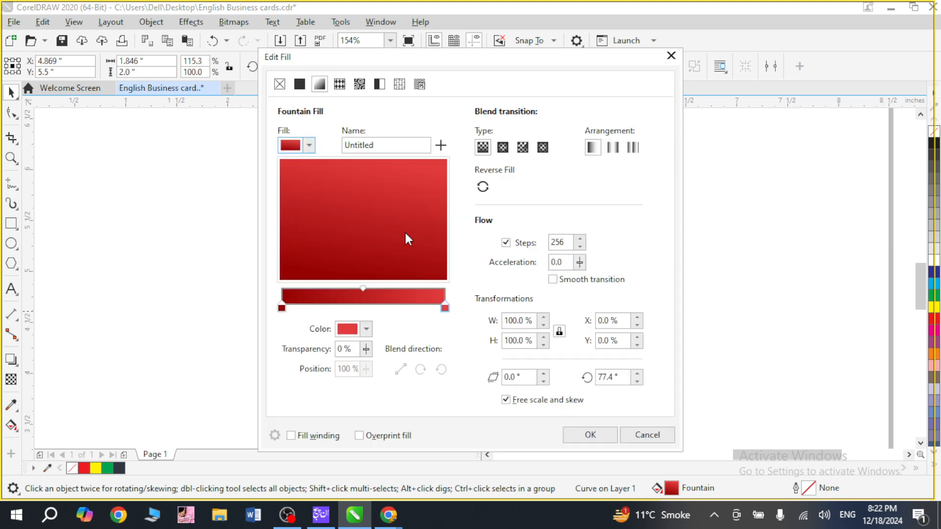
left_click(282, 309)
left_click(367, 330)
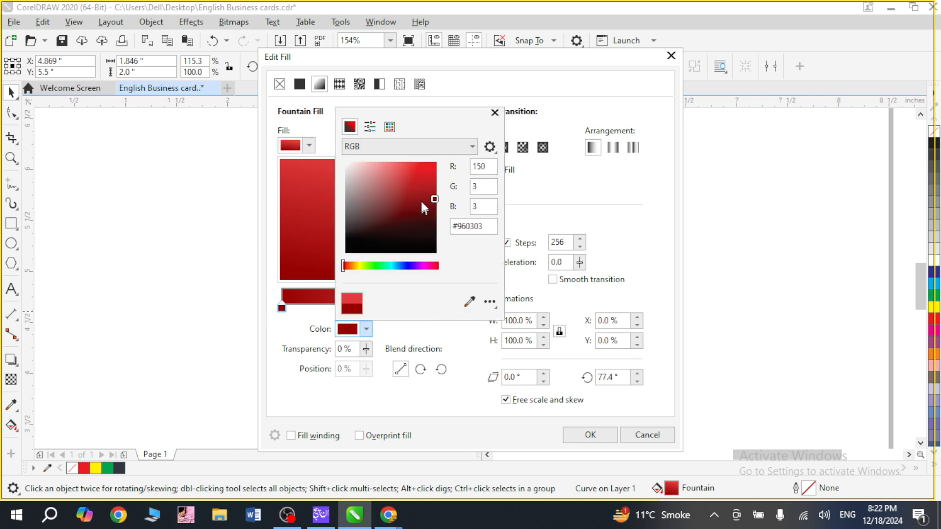
mouse_move(427, 202)
left_mouse_down()
mouse_move(416, 203)
mouse_move(427, 205)
left_mouse_up()
left_click(522, 223)
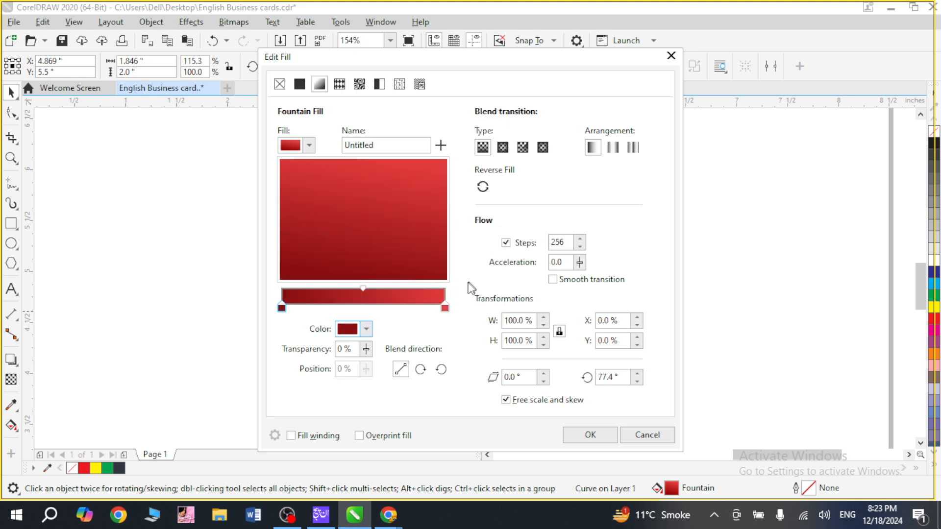
Set the gradient's end colour to a lighter, softer red and flip its direction so dark red is at the upper end, applying the fill.
left_click(445, 307)
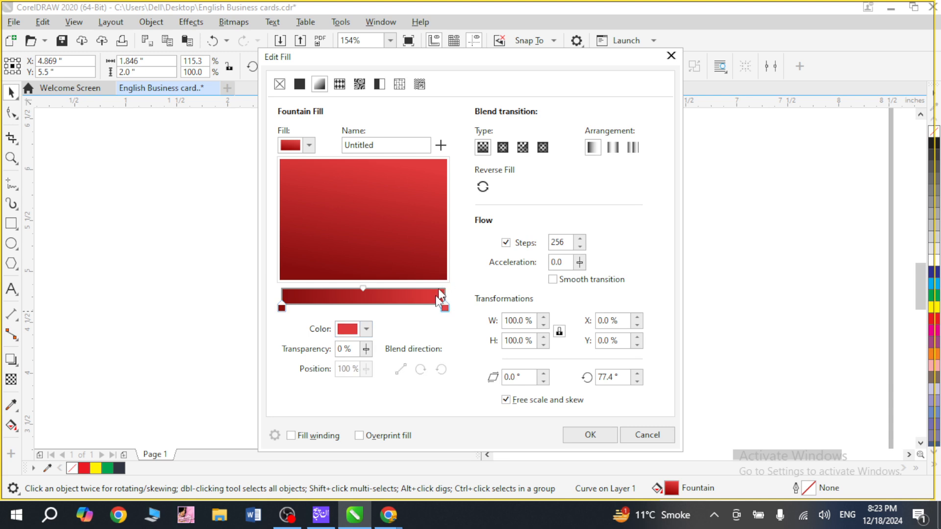
left_click(366, 329)
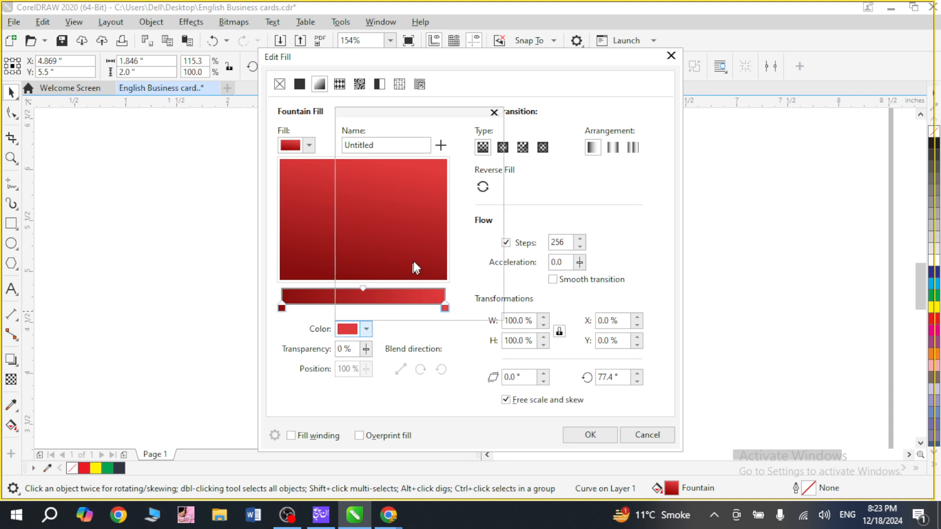
left_click(419, 170)
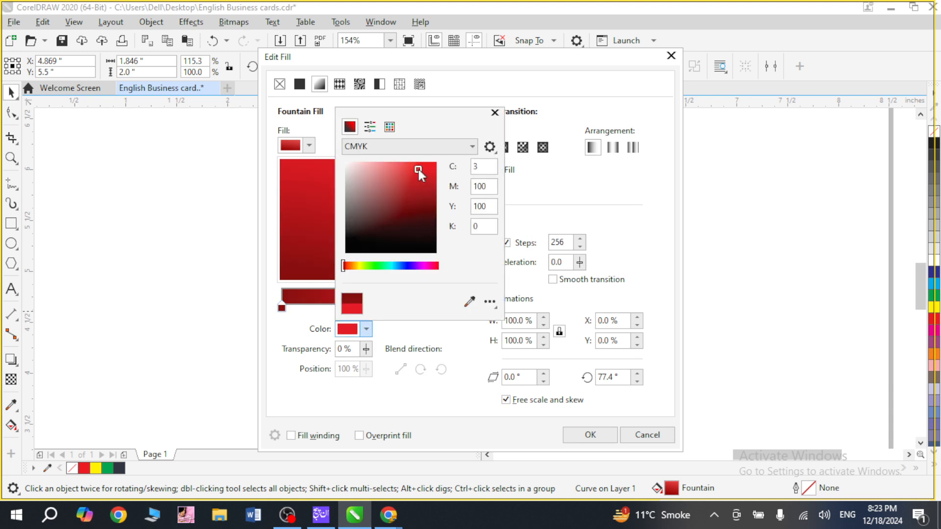
left_click_drag(395, 169, 401, 169)
left_click(533, 184)
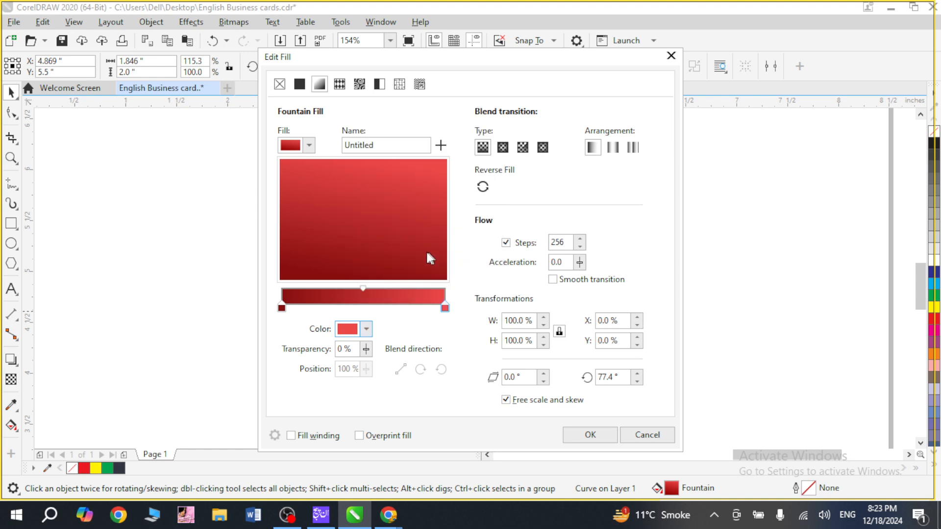
left_click_drag(419, 201, 385, 275)
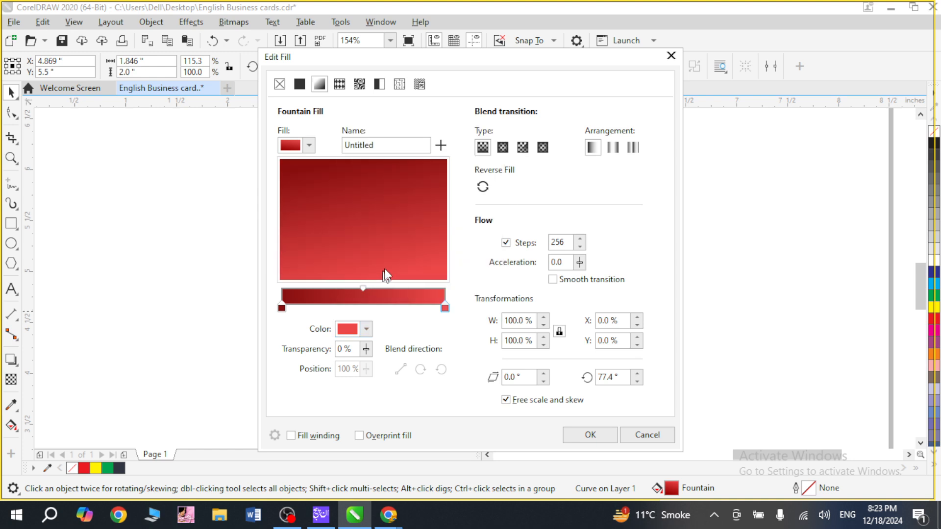
left_click(590, 435)
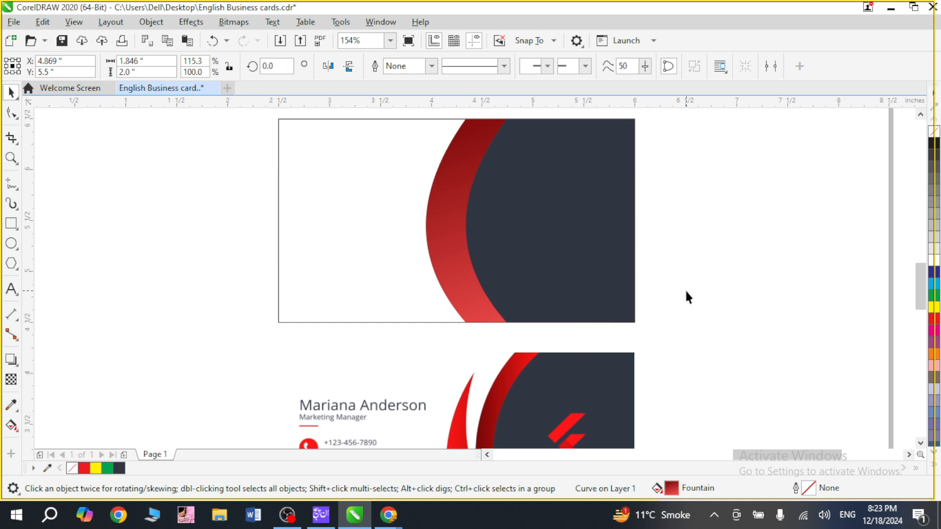
Select the slate panel together with the original red panel and bring both in front of the outer red copy.
left_click_drag(723, 260, 448, 365)
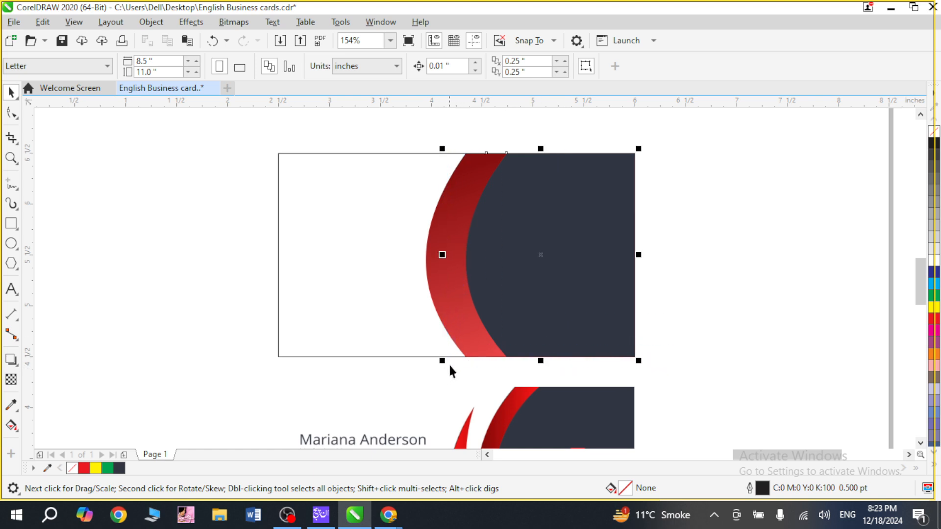
key("shift+Page_Up")
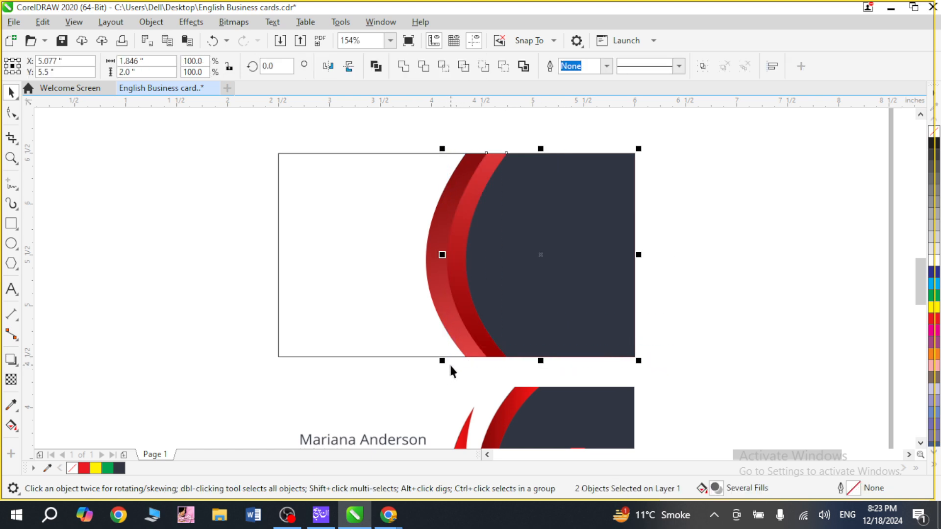
left_click(751, 285)
Move both nodes of the outer red copy's straight edge left, just short of the curve's ends, narrowing it to about 0.536 in.
scroll(751, 285, "down", 2)
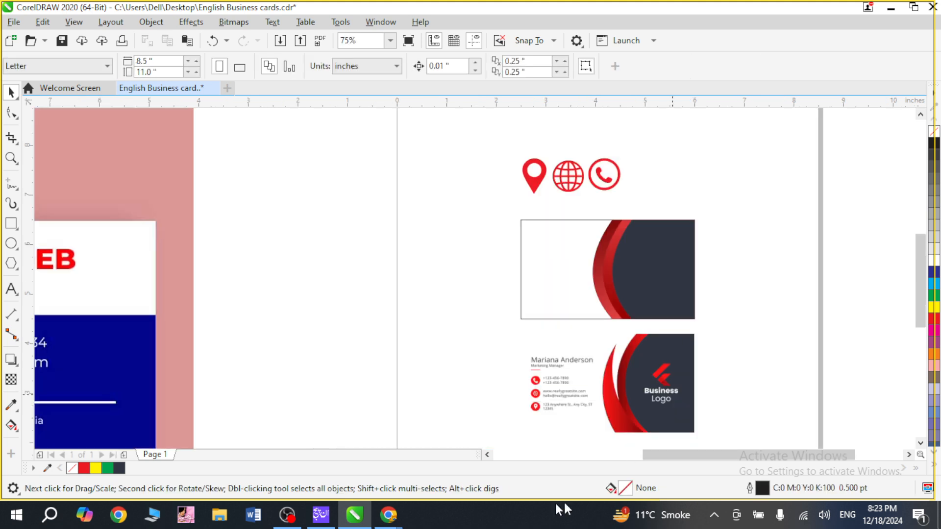
key("F2")
left_click_drag(563, 322, 647, 447)
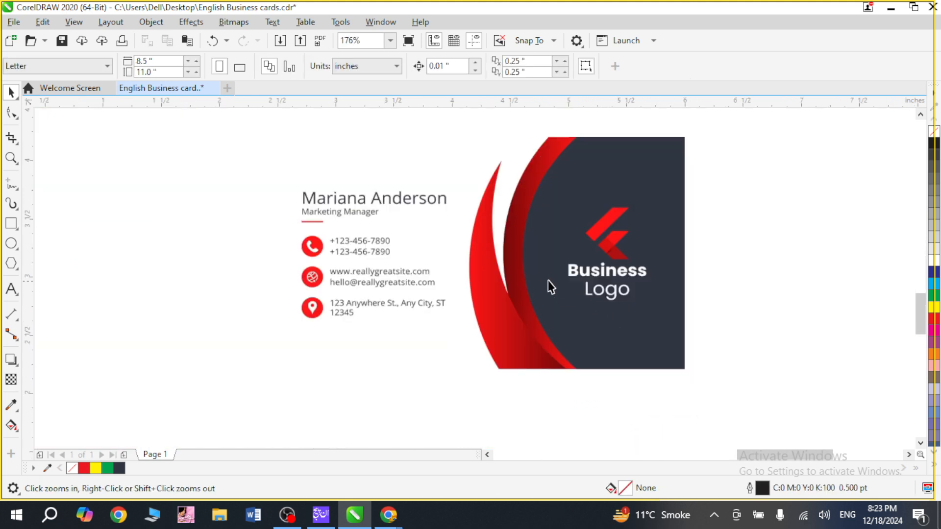
key("F4")
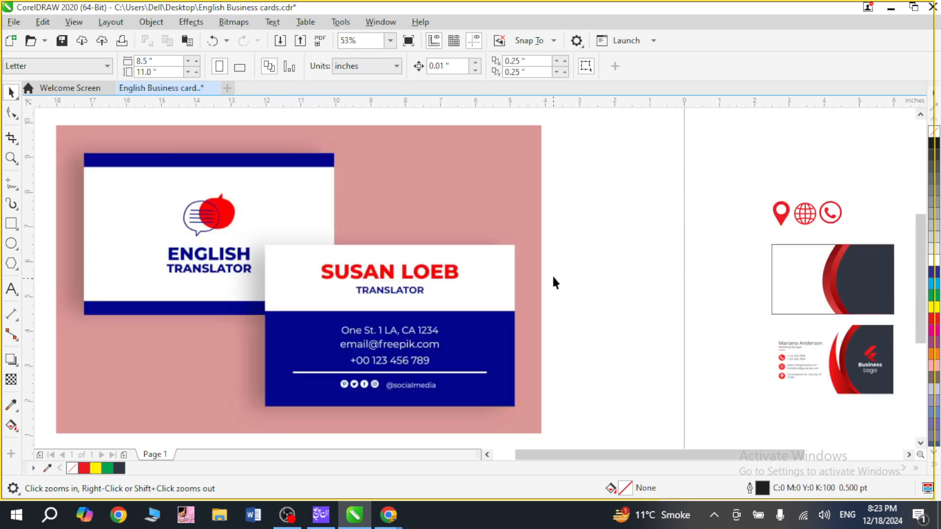
double_click(825, 281)
key("F2")
left_click_drag(779, 216, 897, 346)
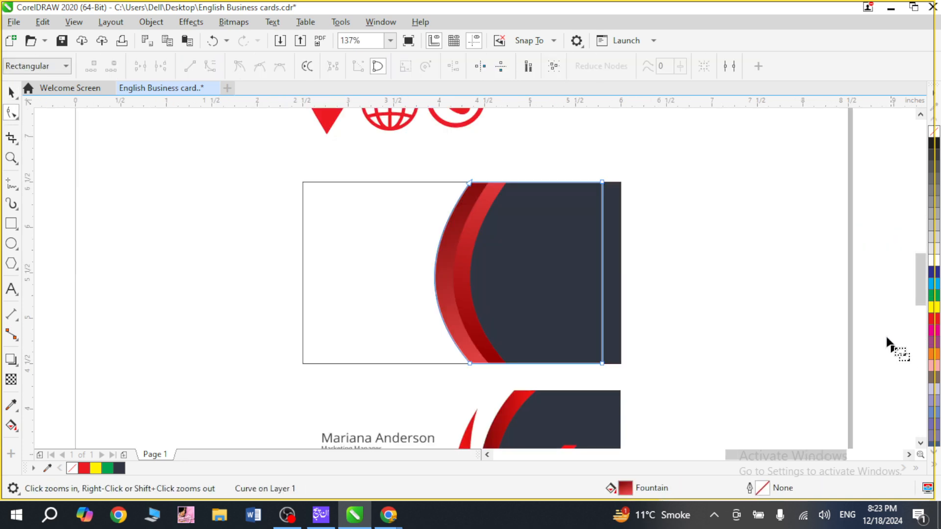
left_click_drag(579, 162, 608, 374)
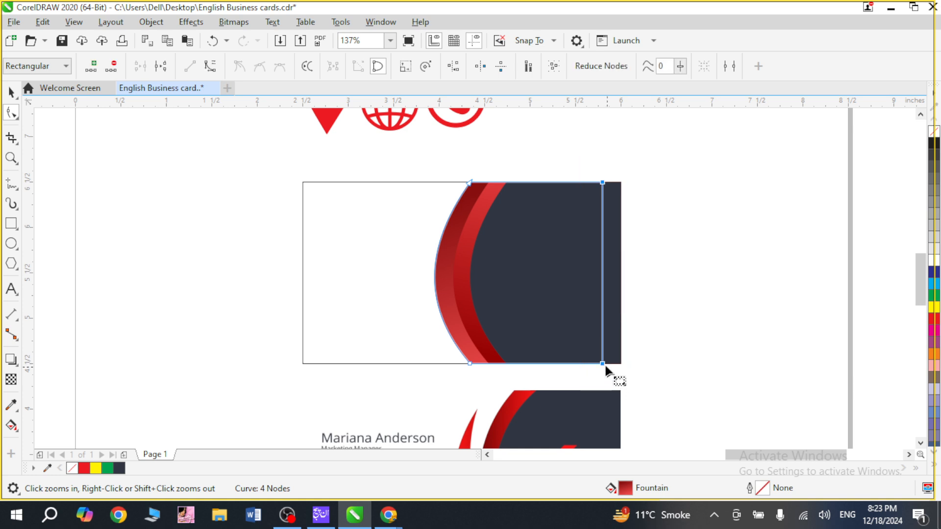
key("Left")
key("Left")
key("Left")
key("Left")
key("Left")
key("Left")
key("Left")
key("Left")
key("Left")
key("Left")
key("Left")
key("Left")
key("Left")
key("Left")
key("Left")
key("Left")
key("Left")
key("Left")
key("Left")
key("Left")
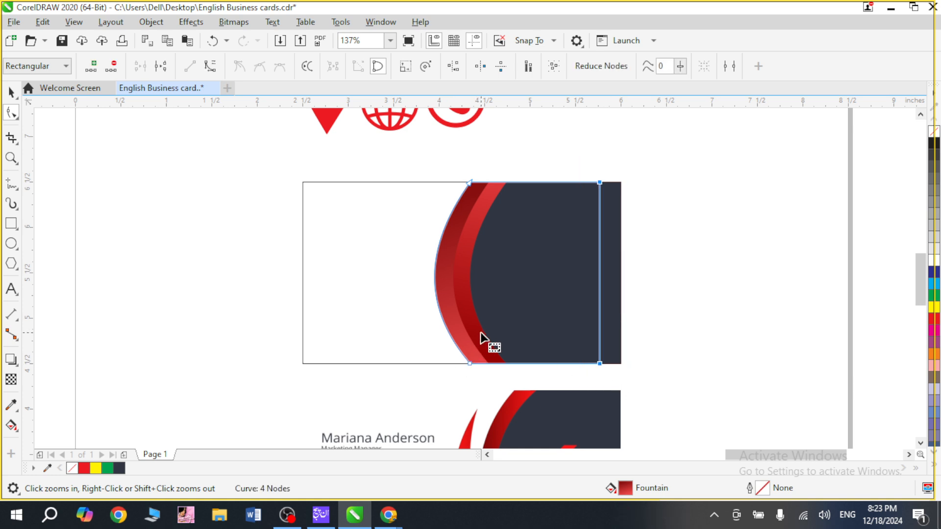
key("Left")
key("Left")
key("Left")
key("Left")
key("Left")
key("Left")
key("Left")
key("Left")
key("Left")
key("Left")
key("Left")
key("Left")
key("Left")
key("Left")
key("Left")
key("Left")
key("Left")
key("Left")
key("Left")
key("Left")
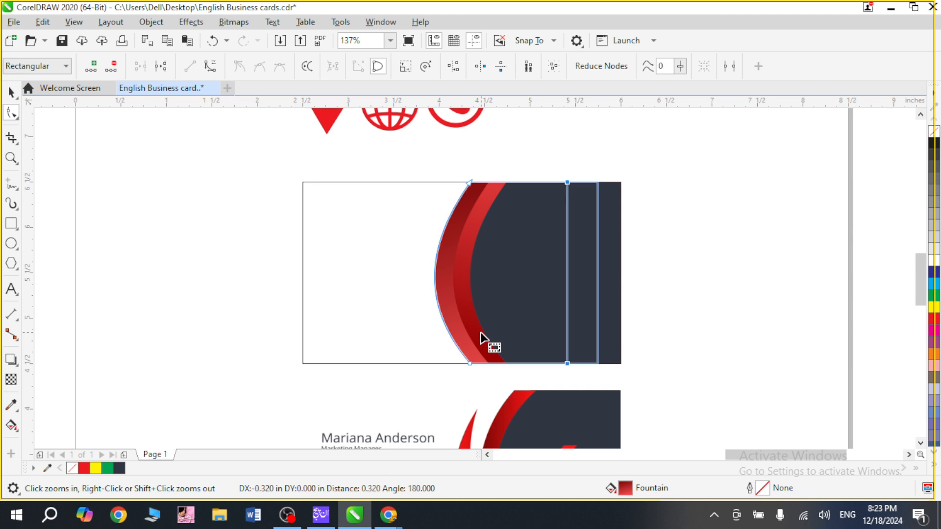
key("Left")
key("Left")
key("Left")
key("Left")
key("Left")
key("Left")
key("Left")
key("Left")
key("Left")
key("Left")
key("Left")
key("Left")
key("Left")
key("Left")
key("Left")
key("Left")
key("Left")
key("Left")
key("Left")
key("Left")
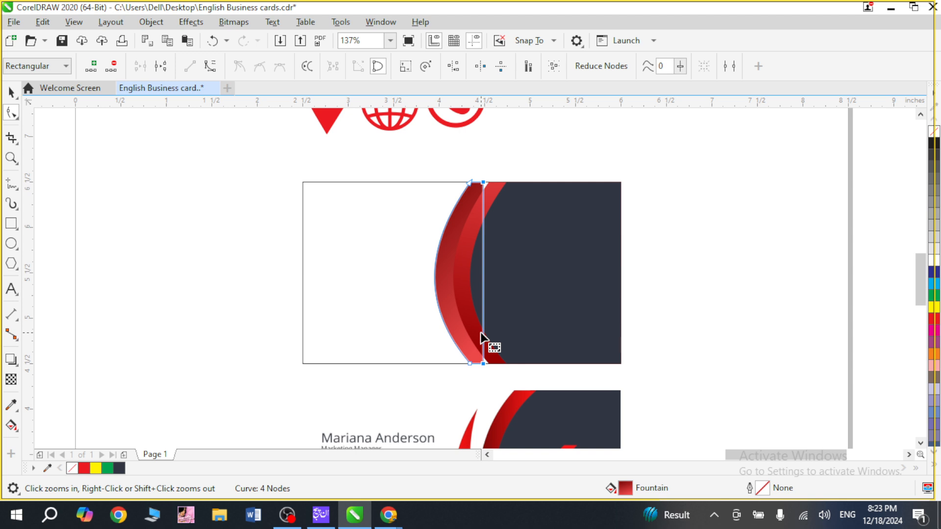
Nudge the narrowed red shape left, clear of the inner red band, to about X 3.844 in.
key("space")
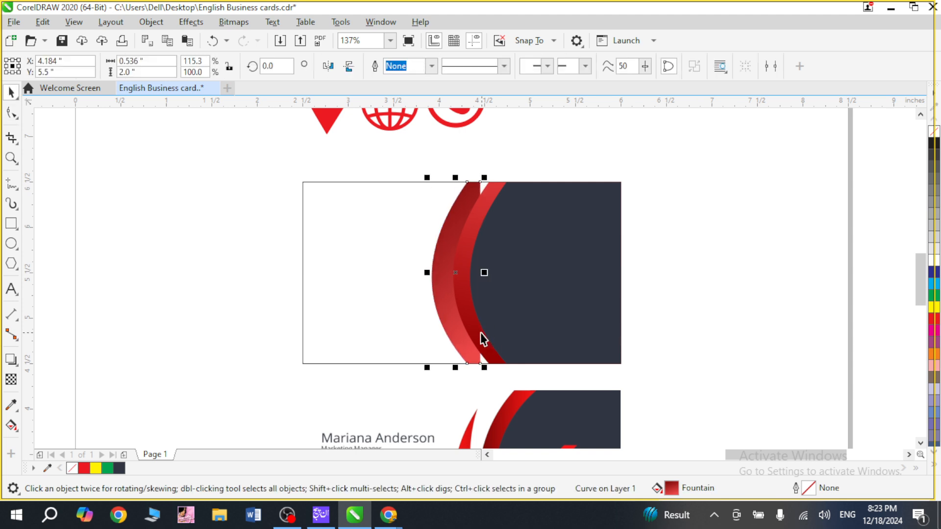
key("Left")
key("Left")
key("Left")
key("Left")
key("Left")
key("Left")
key("Left")
key("Left")
key("Left")
key("Left")
key("Left")
key("Left")
key("Left")
key("Left")
key("Left")
key("Left")
key("Left")
key("Left")
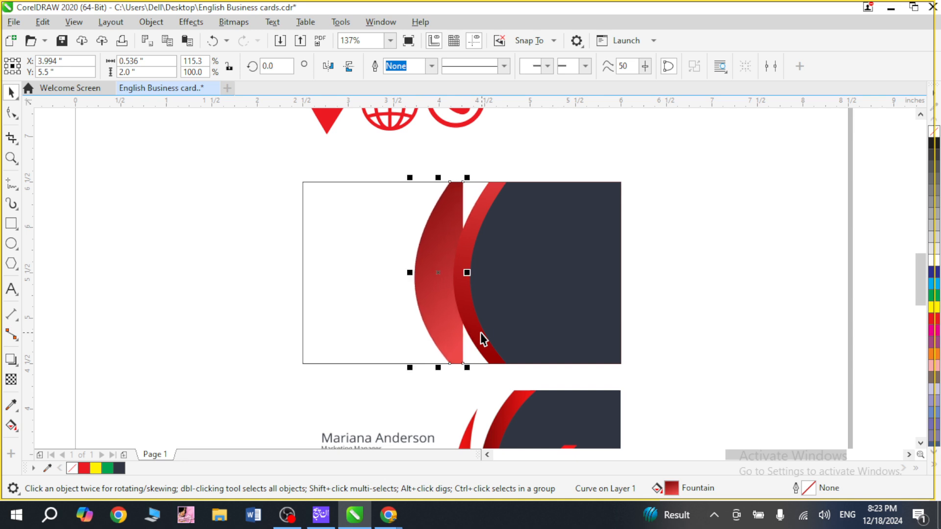
key("Left")
key("Left")
key("Left")
key("Left")
key("Left")
key("Left")
key("Left")
key("Left")
key("Left")
key("Left")
key("Left")
key("Left")
key("Left")
key("Left")
key("Left")
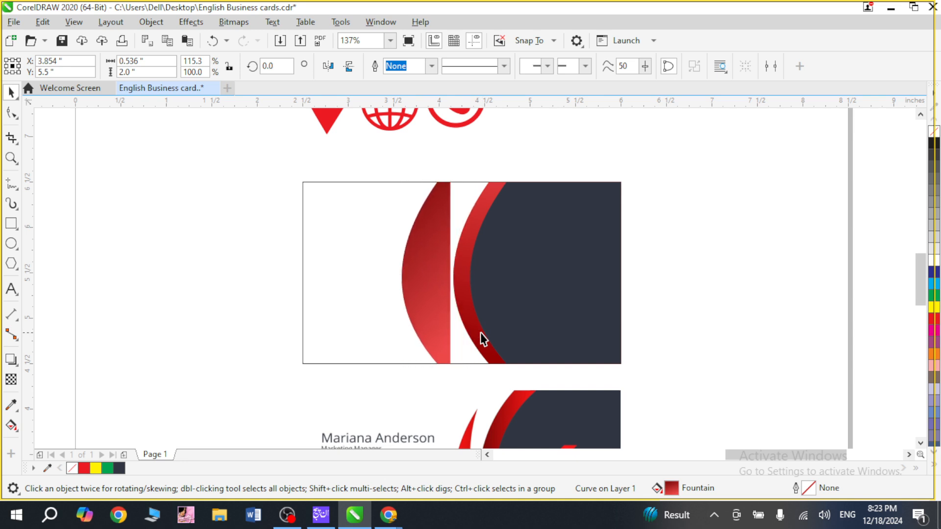
Delete the upper inner corner node of the separated red shape so it tapers to a point at the card's upper edge.
scroll(480, 334, "down", 2)
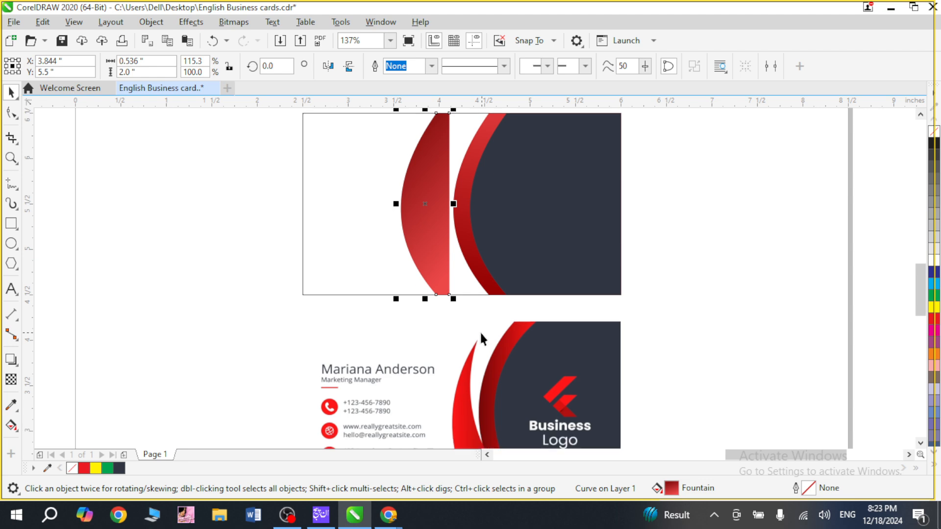
key("F10")
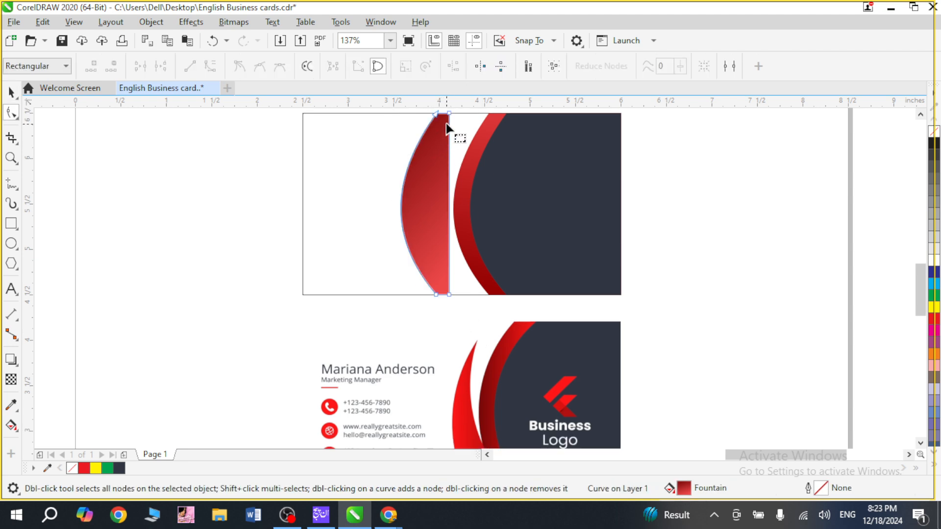
left_click_drag(450, 113, 469, 145)
key("ctrl+z")
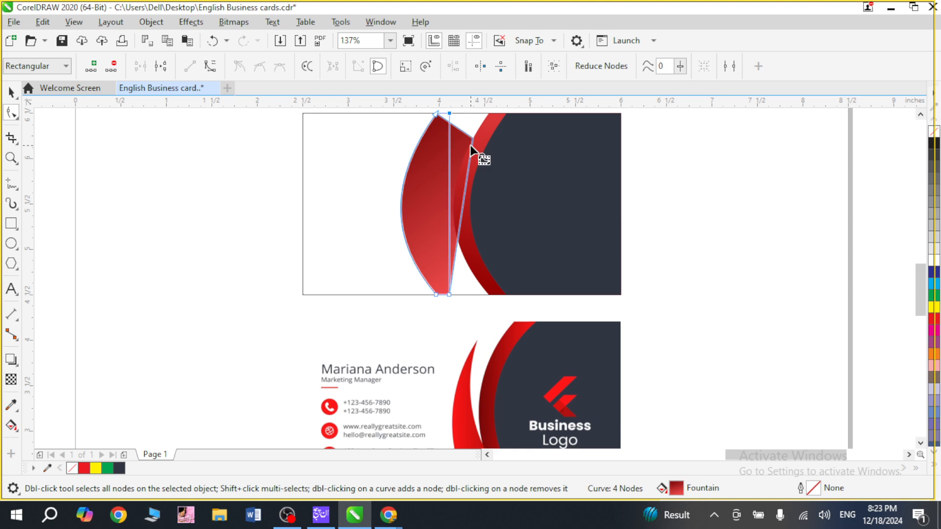
key("Delete")
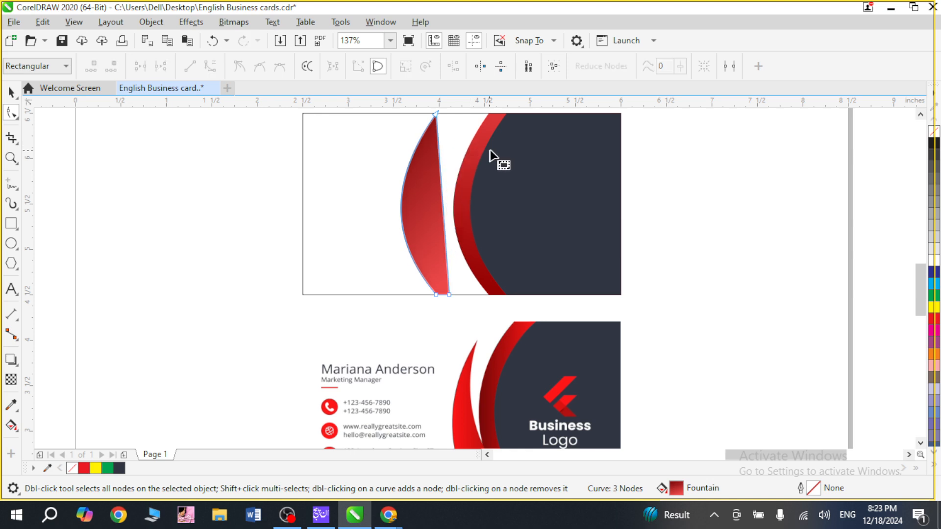
Move the tapered shape's lower inner corner node right along the card's lower edge, widening the shape to about 0.737 in.
key("F4")
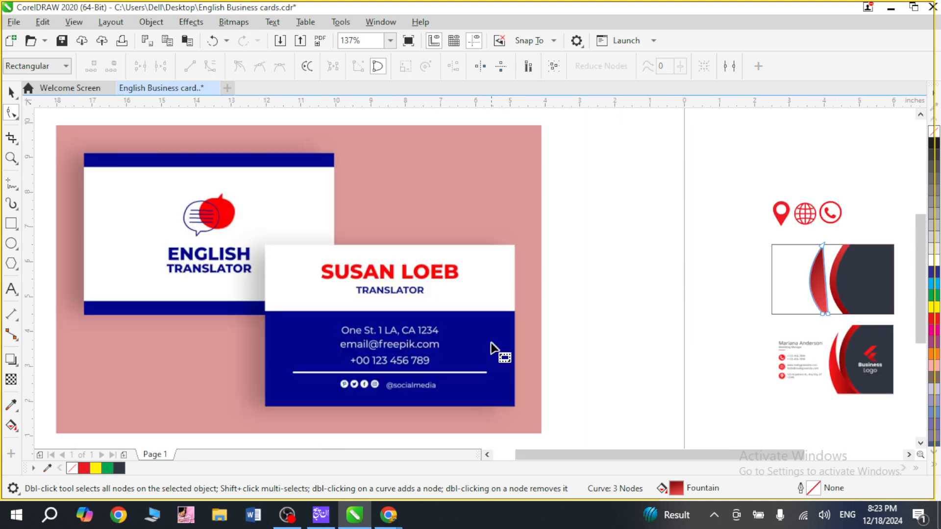
key("F2")
left_click_drag(792, 269, 880, 381)
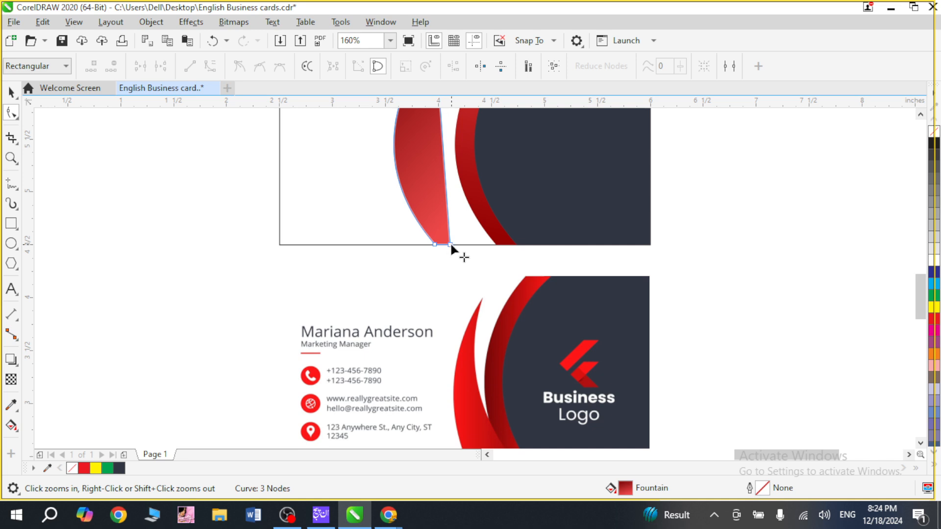
left_click_drag(450, 247, 471, 246)
Nudge the tapered red shape right against the inner red band, to about X 4.215 in.
key("space")
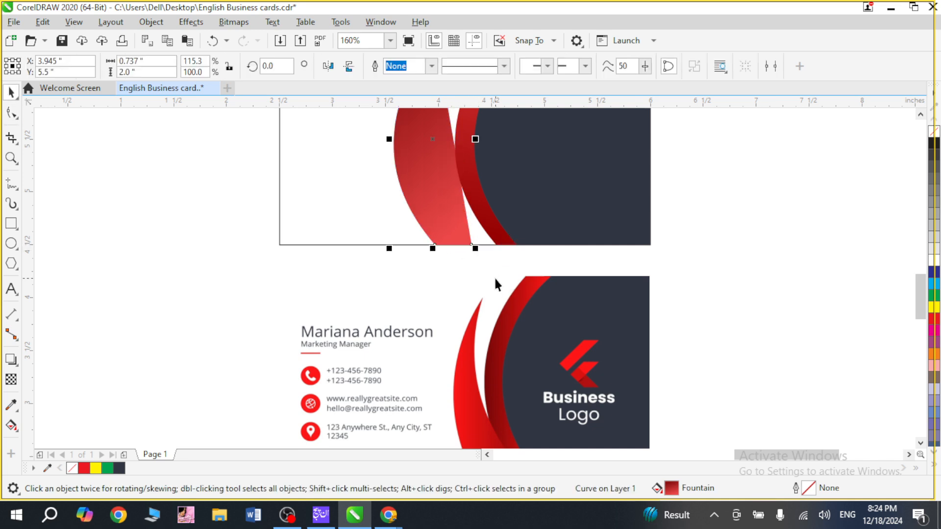
key("Right")
key("Right")
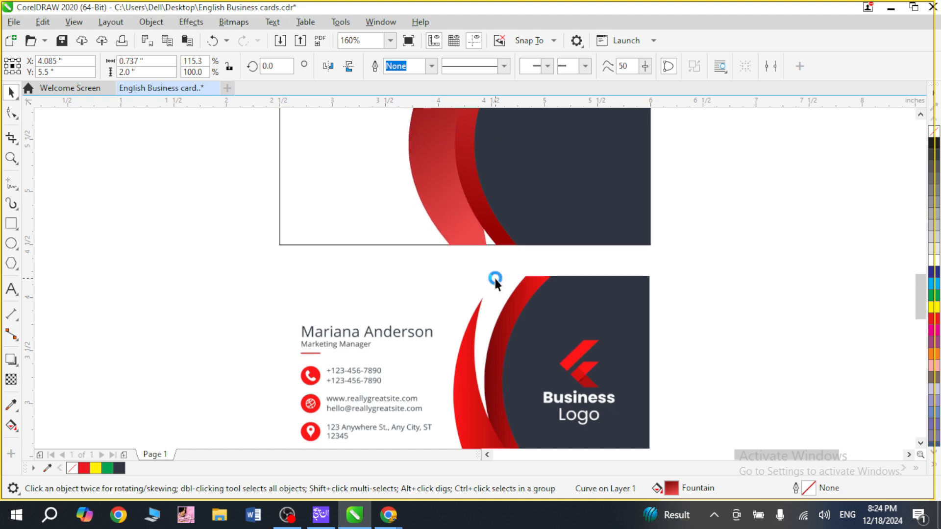
key("ctrl+Right")
key("ctrl+Right")
key("ctrl+Right")
key("ctrl+Right")
key("ctrl+Right")
key("ctrl+Right")
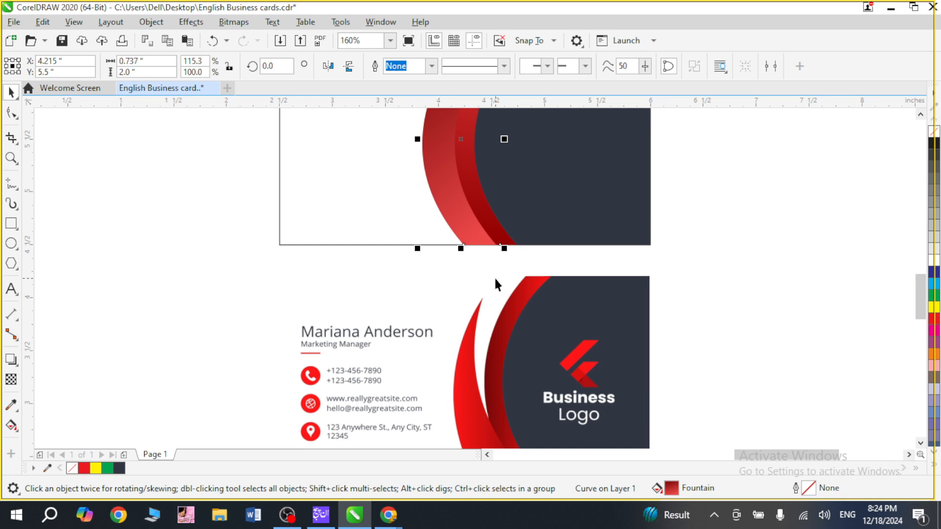
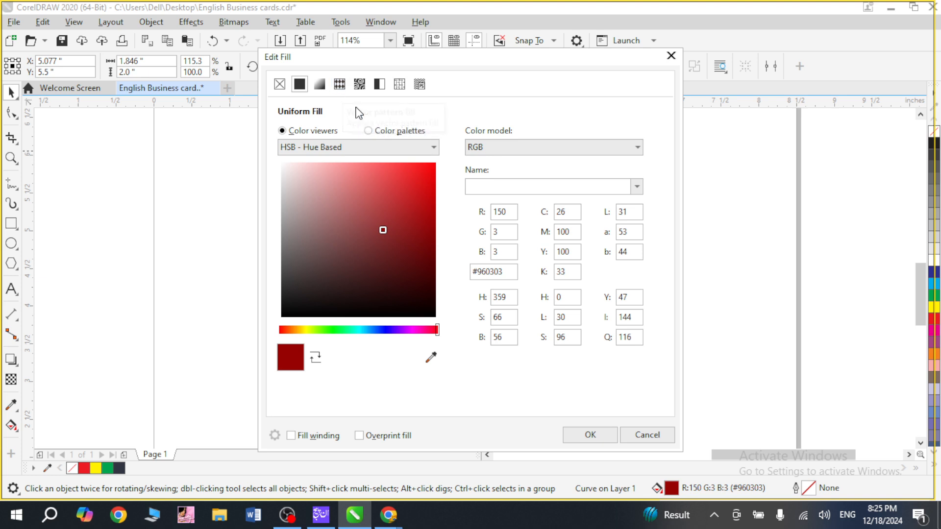
Inspect the inner red band's fountain fill, dismiss the fill settings without changing them, and save the drawing.
left_click(320, 84)
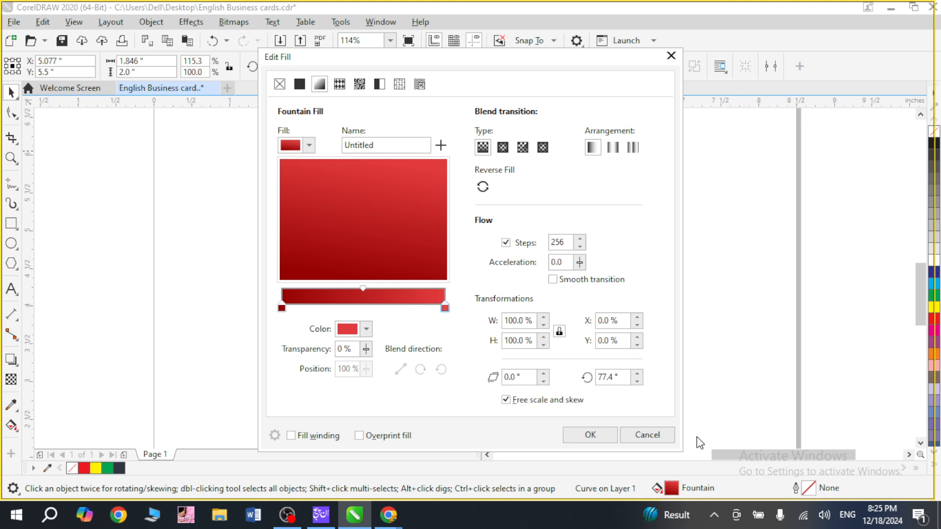
left_click(656, 441)
key("ctrl+s")
left_click(717, 302)
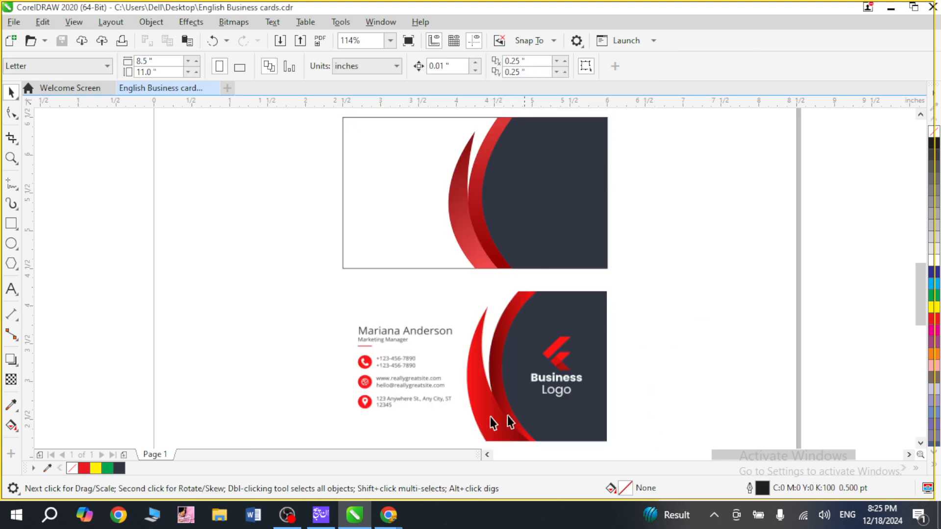
Copy the slate panel to the empty area beside the card and move the copy's straight side 1.003 in inward.
left_click_drag(564, 193, 255, 243)
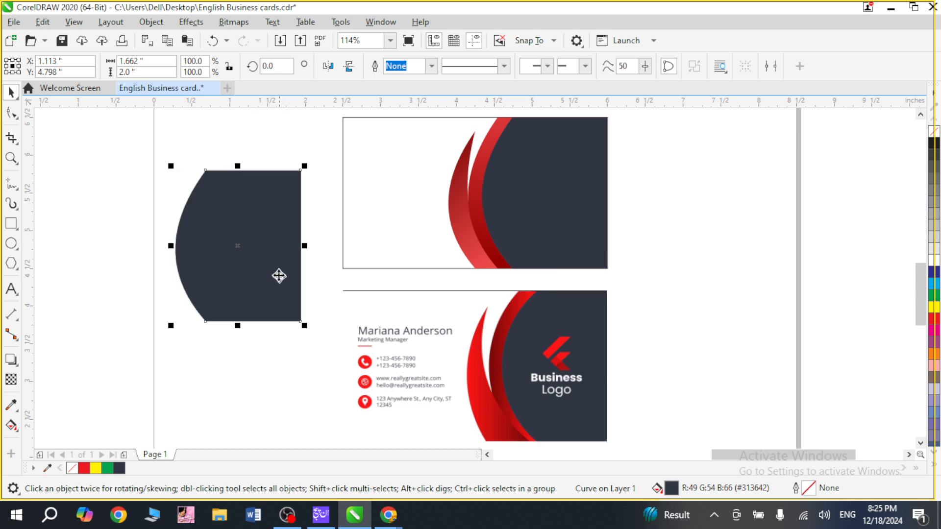
double_click(278, 234)
left_click_drag(282, 143, 225, 325)
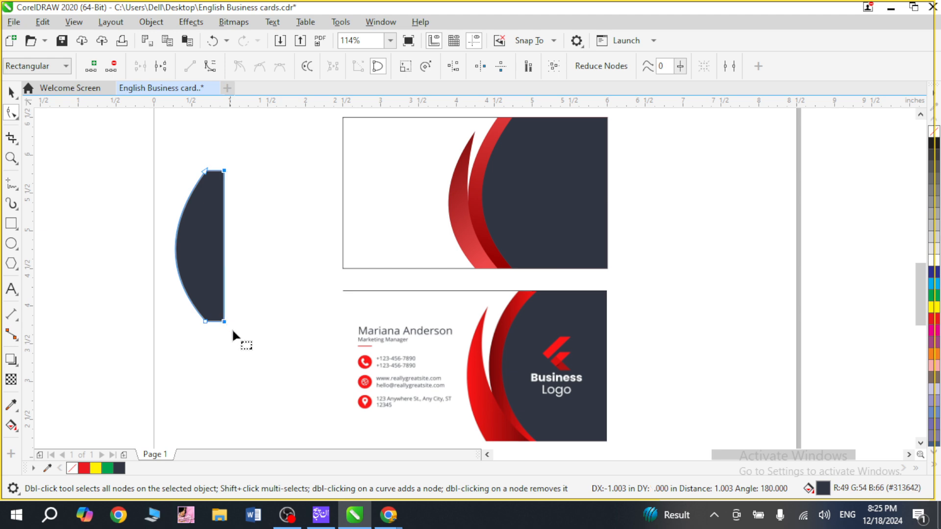
Delete the copy's upper straight-side corner node and move the lower corner node outward along the bottom edge.
key("z")
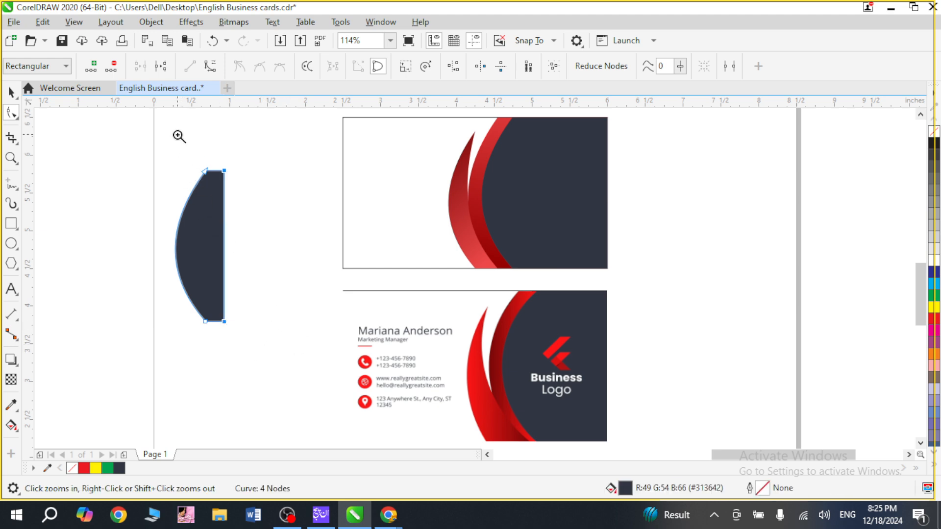
left_click_drag(179, 136, 293, 232)
left_click_drag(468, 243, 481, 256)
key("Delete")
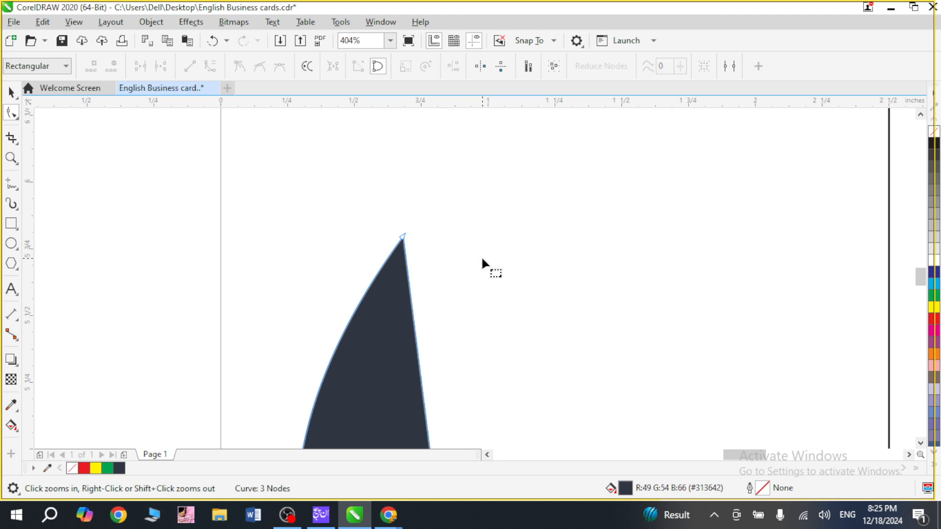
key("F4")
left_click_drag(641, 242, 863, 339)
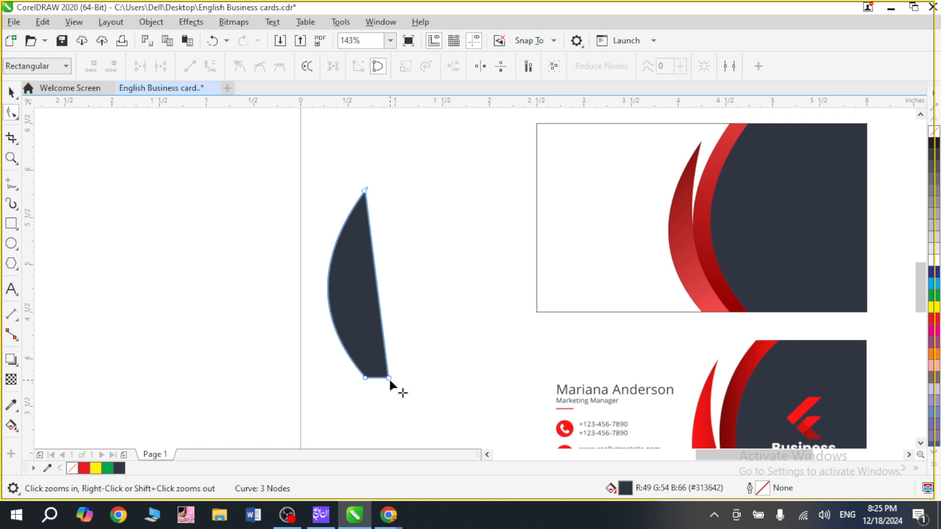
left_click_drag(387, 381, 419, 380)
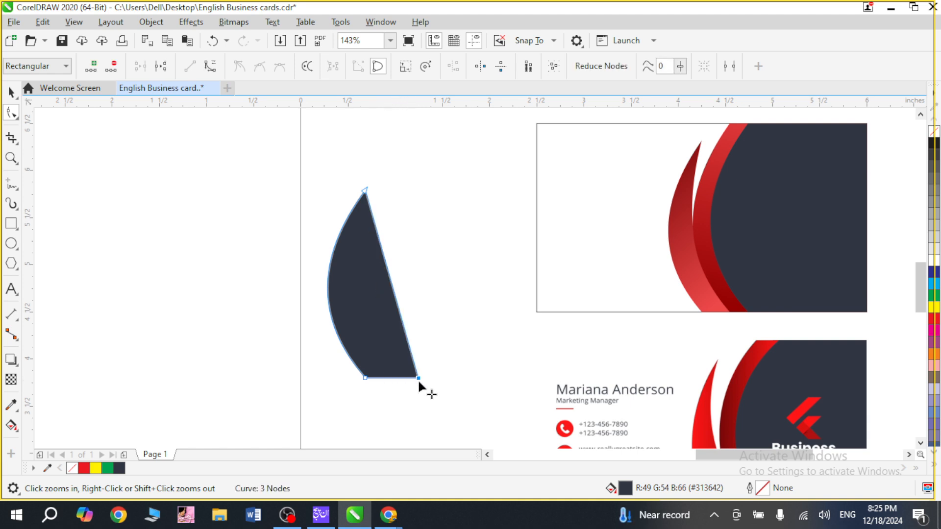
Convert the copy's slanted side to a curve and bow it inward to form a crescent.
left_click(392, 284)
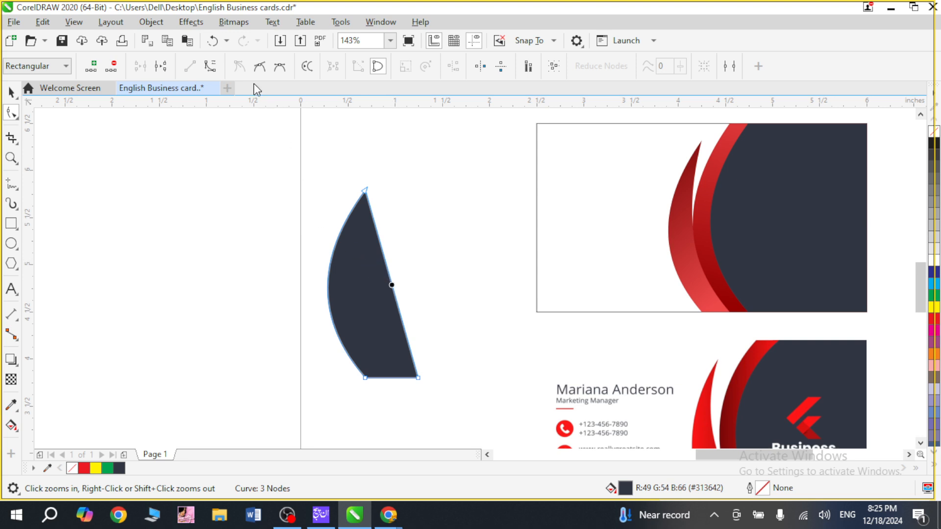
left_click(211, 66)
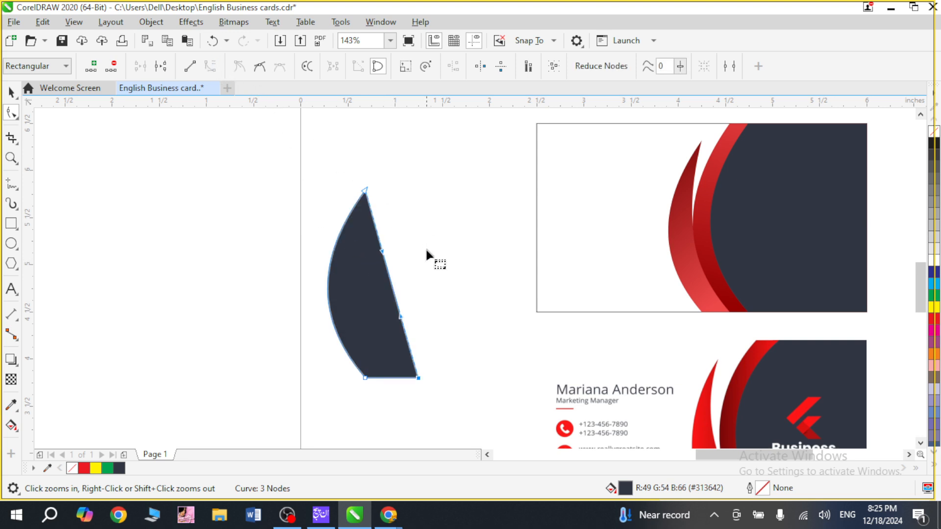
left_click_drag(393, 293, 366, 304)
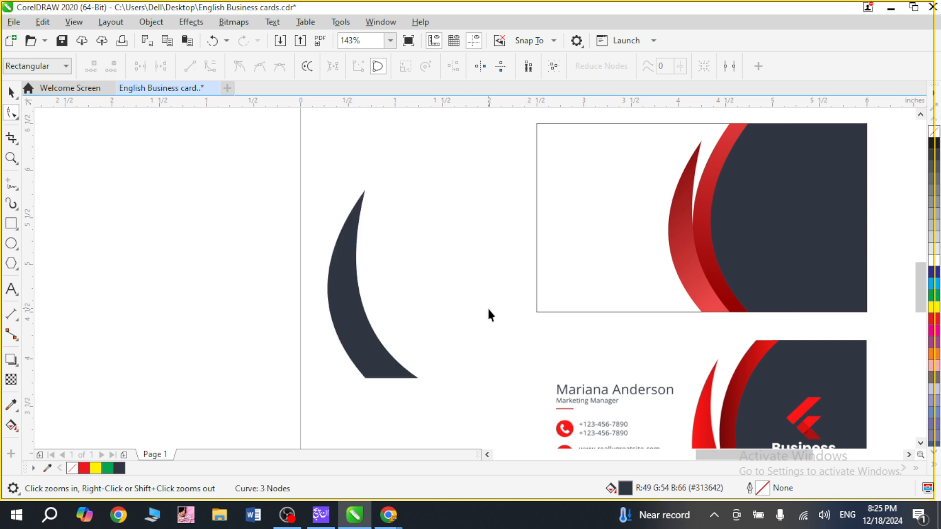
Move the slate crescent slightly up, then delete it.
key("space")
left_click_drag(340, 353, 349, 310)
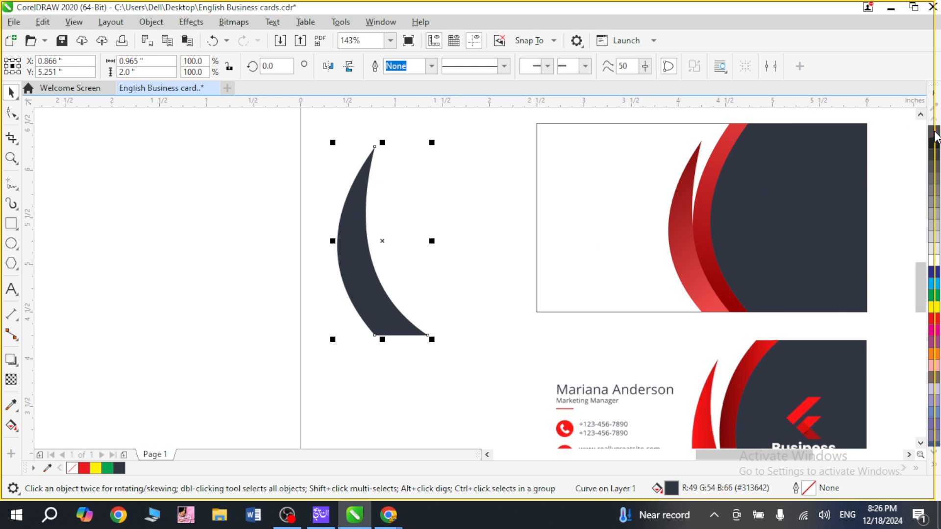
key("Delete")
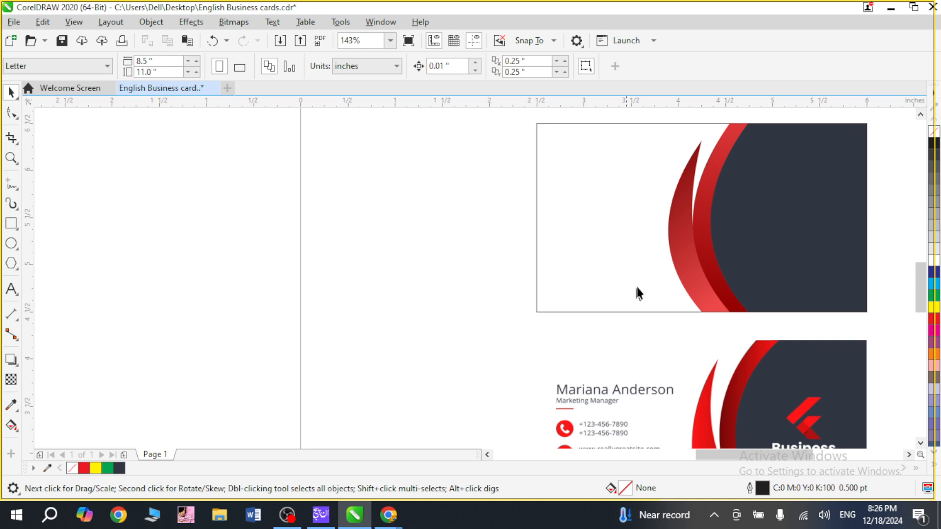
Set the dark upper end of the outer red swoosh's gradient to #730707.
key("z")
left_click_drag(638, 127, 766, 336)
left_click(428, 269)
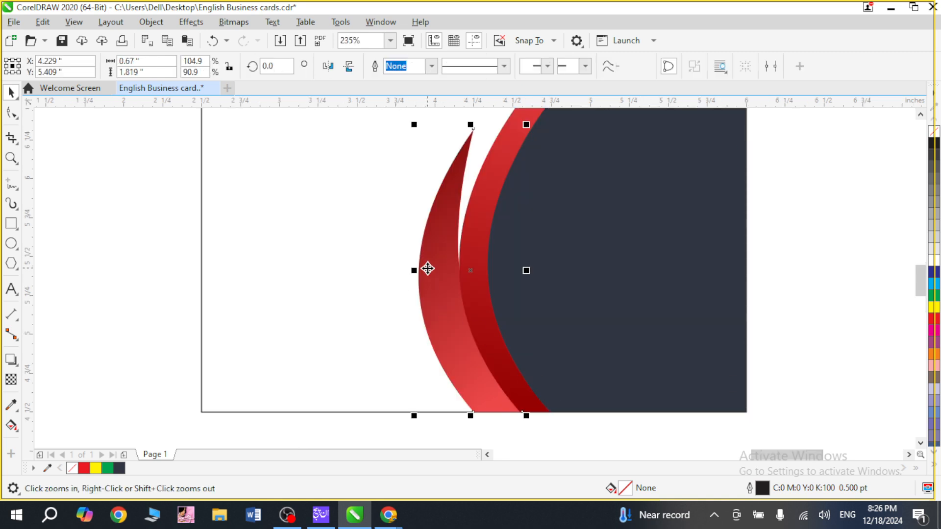
key("F11")
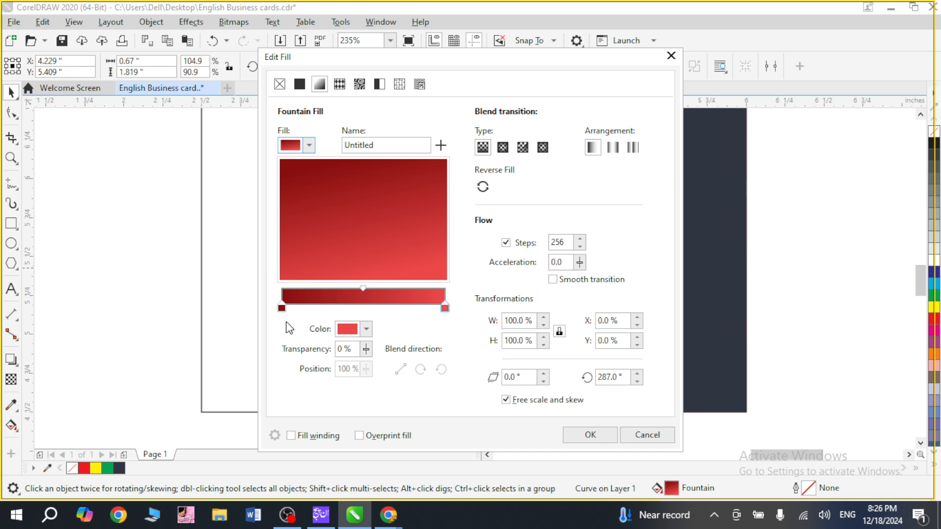
left_click(282, 308)
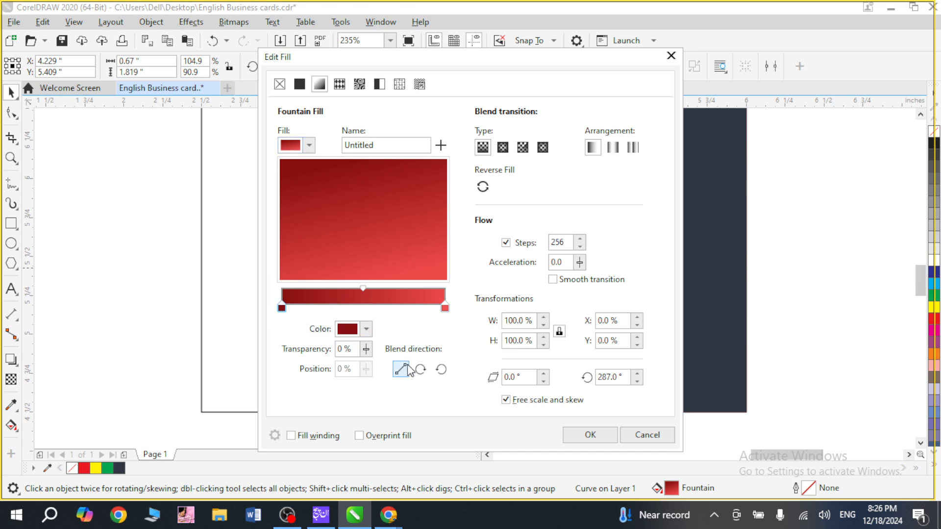
left_click(367, 328)
left_click_drag(426, 207, 431, 211)
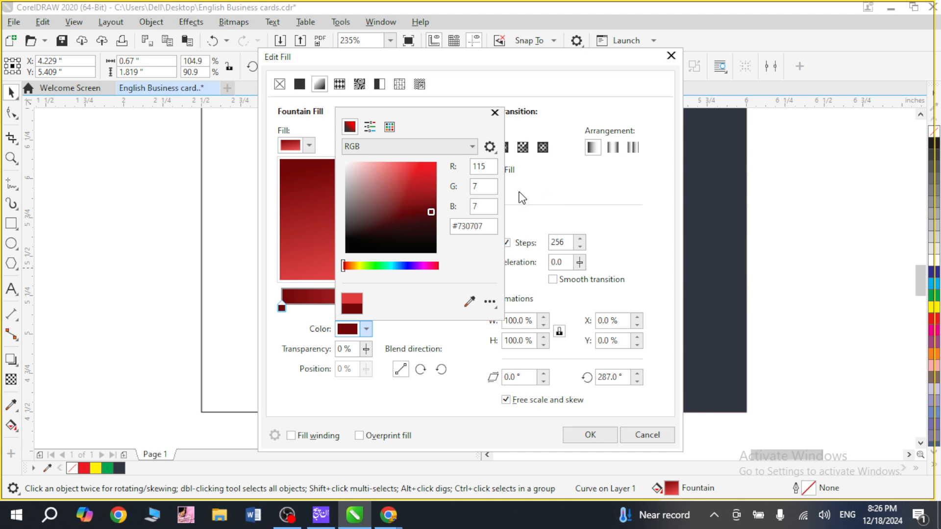
left_click(529, 190)
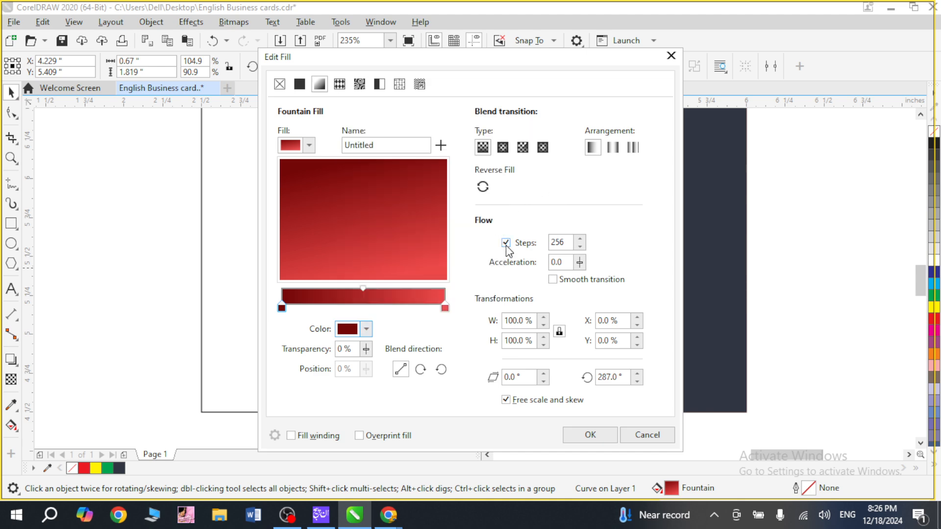
Set the swoosh gradient's light end to C14 M95 Y92 K4, apply the fill and save the drawing.
left_click(445, 308)
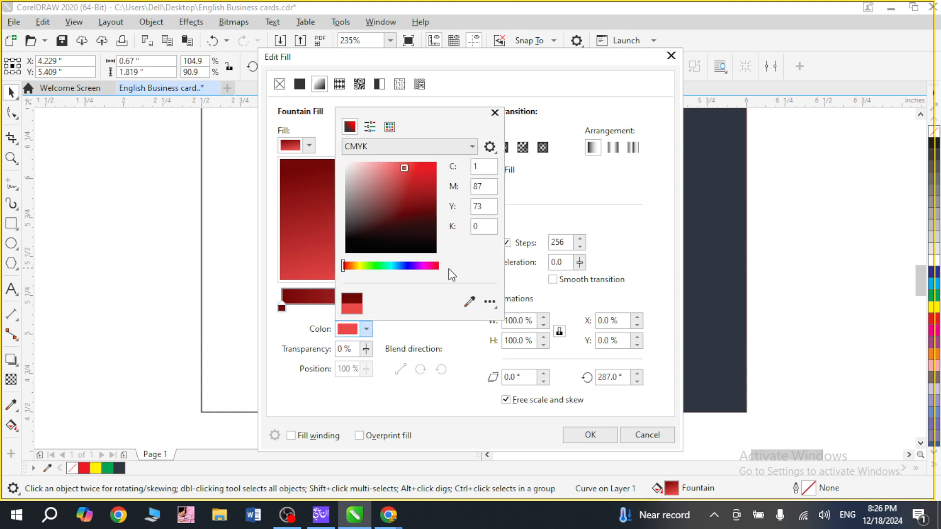
left_click_drag(411, 170, 409, 180)
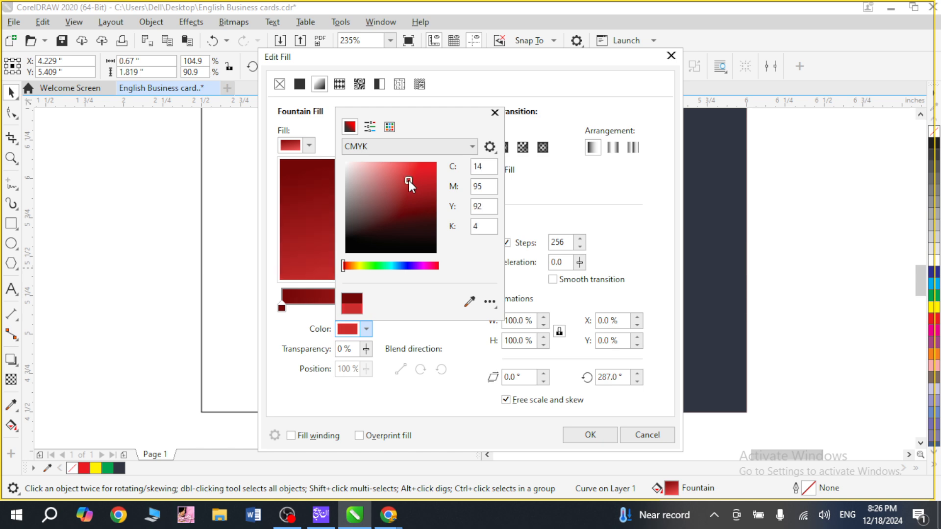
left_click(596, 437)
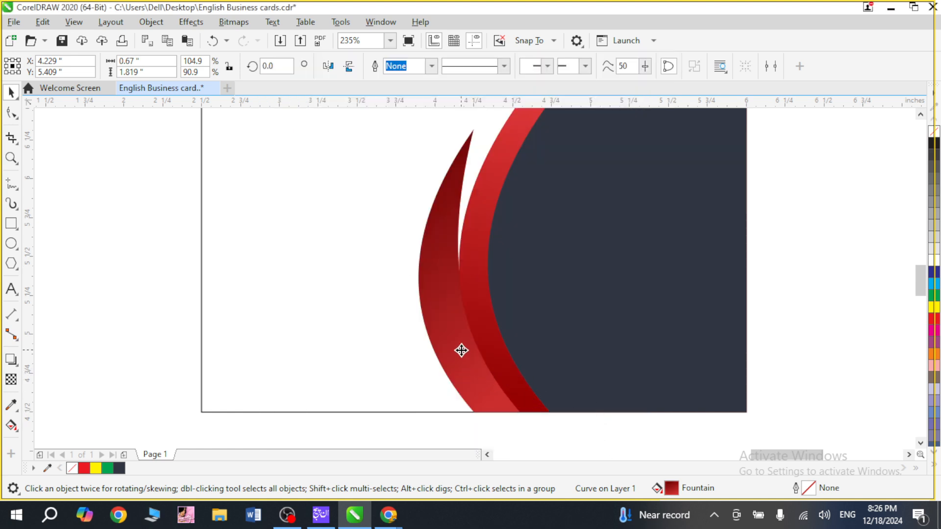
scroll(858, 268, "down", 6)
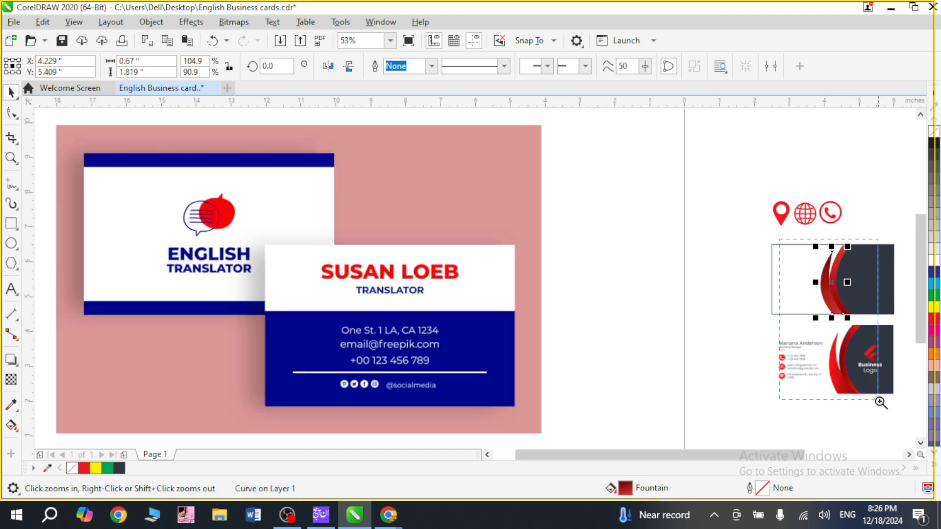
left_click(835, 323)
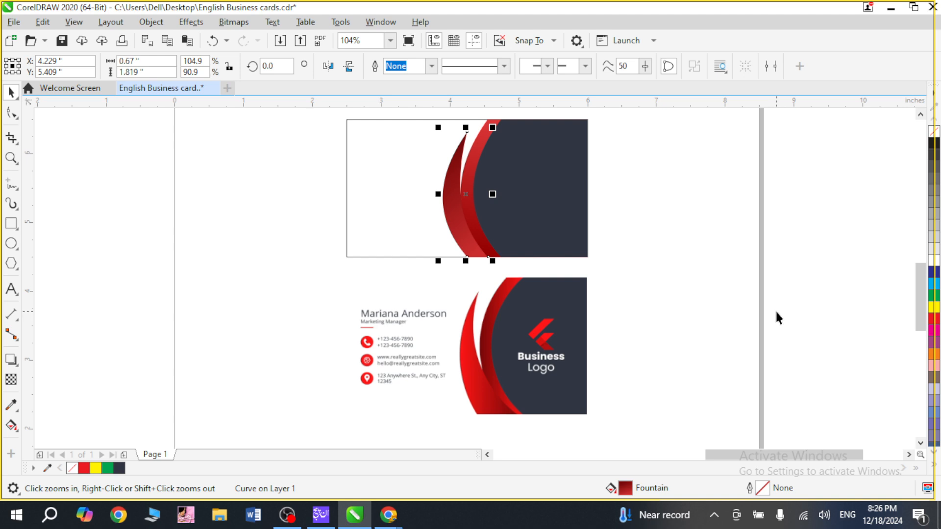
key("ctrl+s")
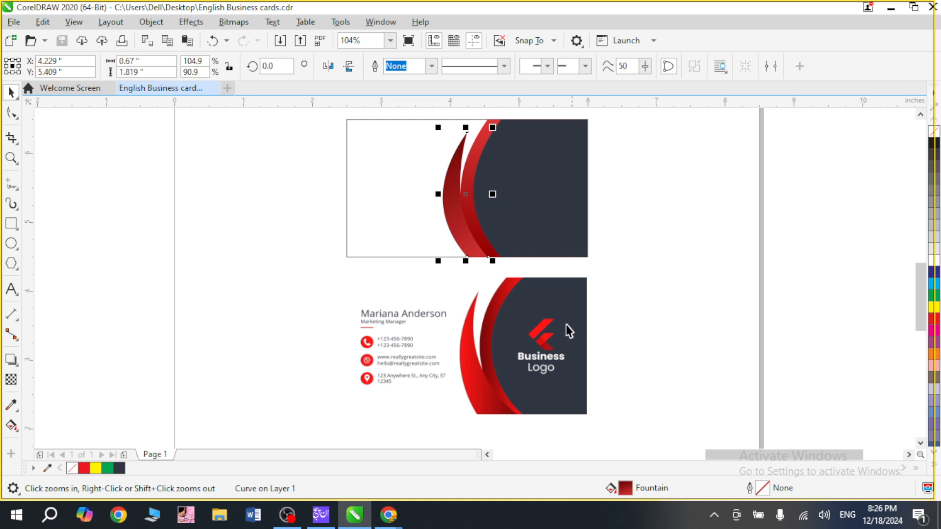
Draw a narrow upright rectangle about 0.116 by 0.37 in beside the red logo mark on the sample card.
left_click_drag(507, 302, 598, 394)
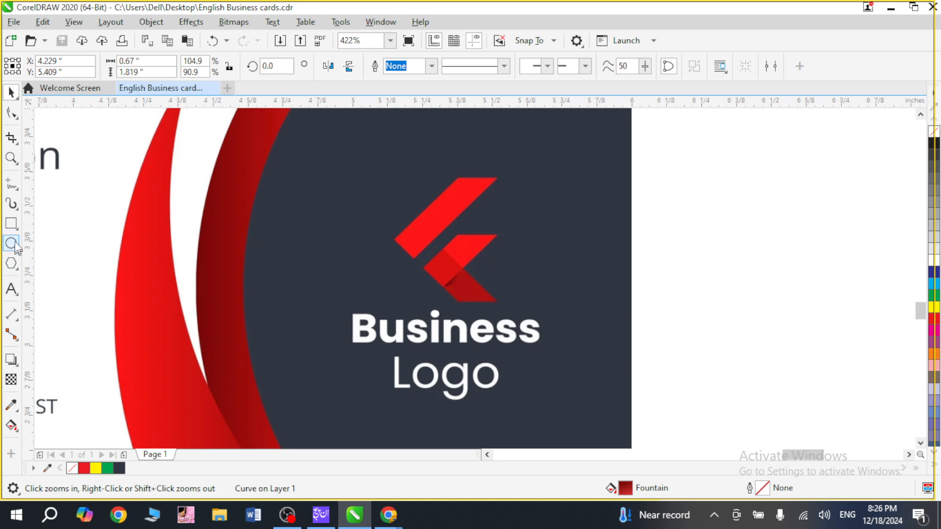
left_click(10, 223)
left_click_drag(322, 173, 356, 277)
key("space")
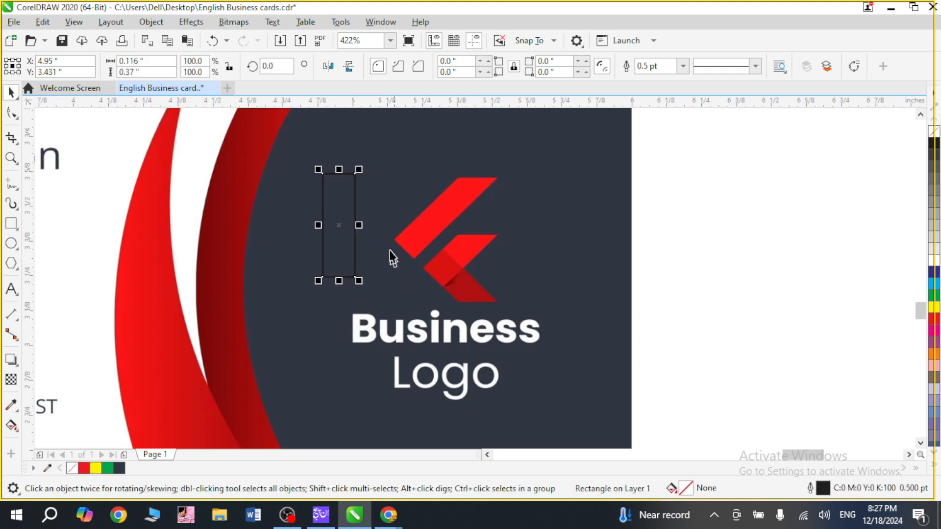
left_click(349, 216)
left_click_drag(365, 171, 369, 172)
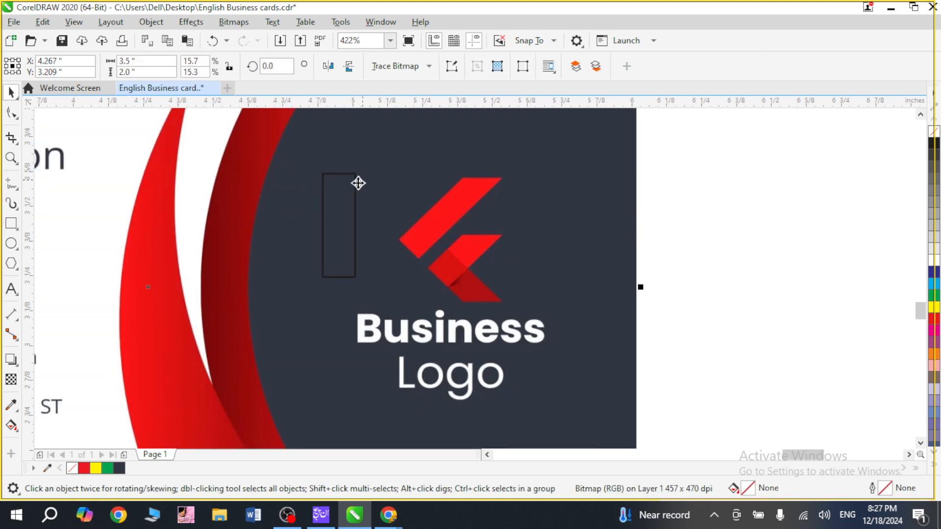
key("ctrl+z")
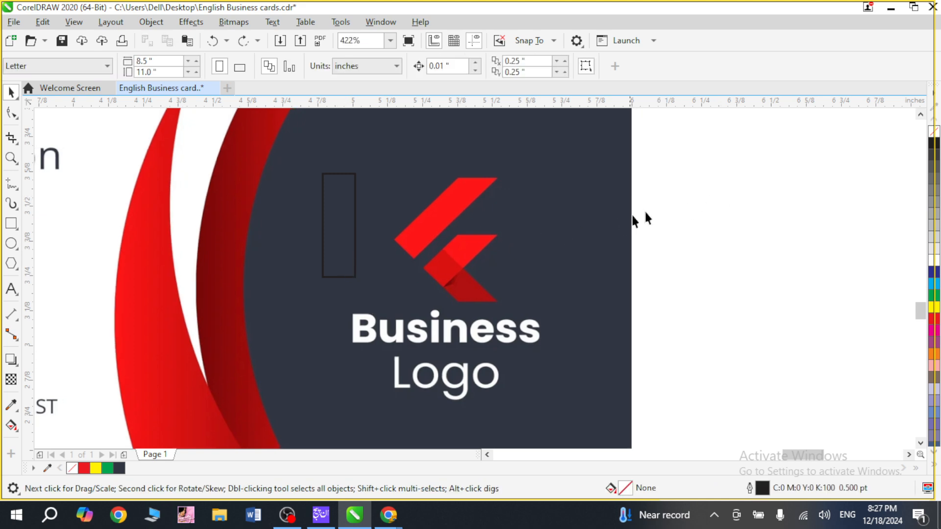
Rotate the narrow rectangle to 315° to match the logo's slanted bar and convert it to curves.
left_click(352, 221)
left_click(350, 208)
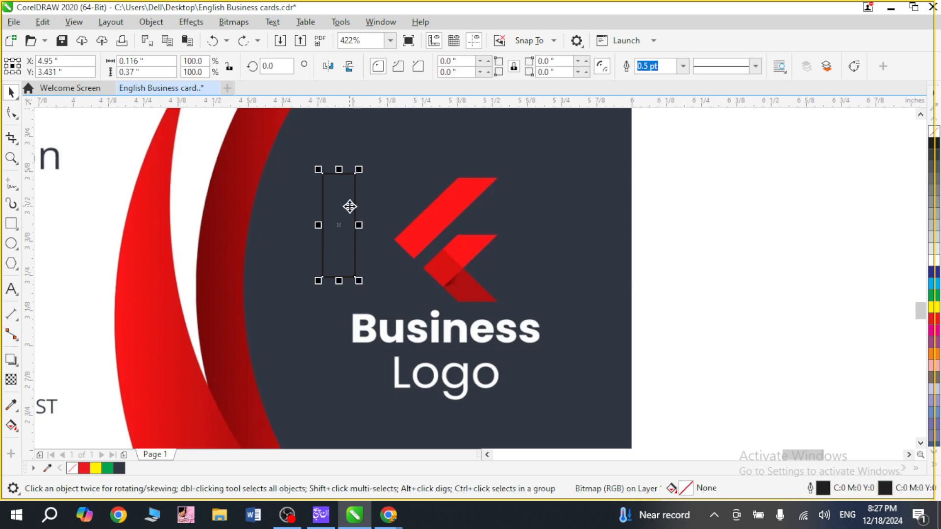
left_click(349, 206)
left_click_drag(363, 171, 390, 207)
left_click(361, 210)
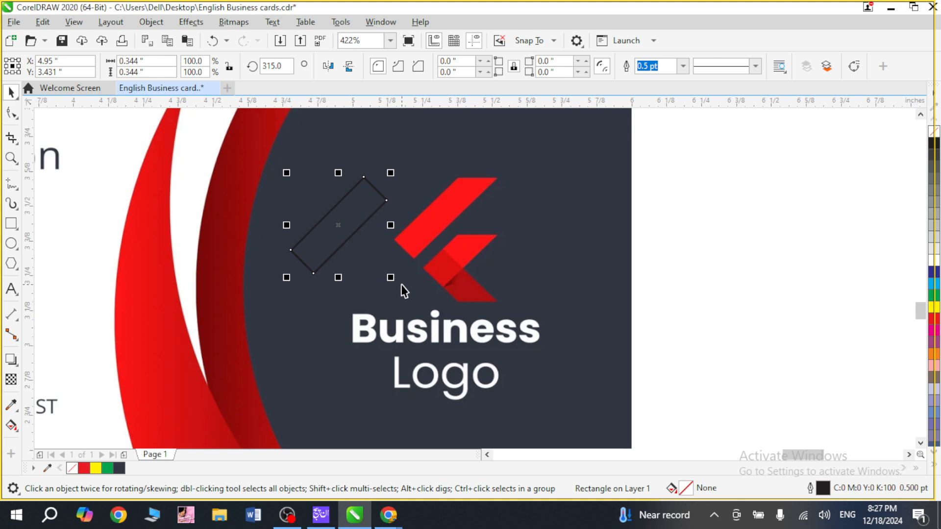
key("ctrl+q")
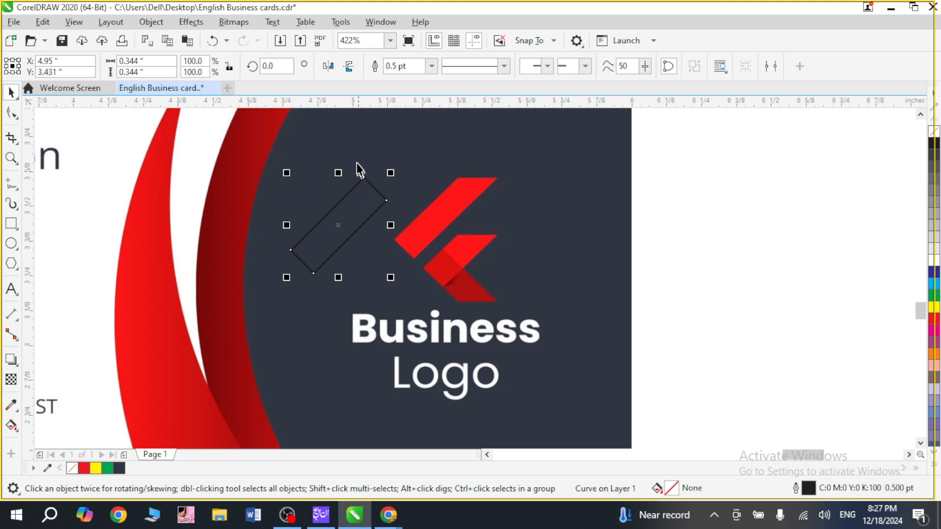
Move the slanted bar's upper outer corner node up and outward, widening the shape to about 0.446 in.
key("z")
left_click_drag(351, 150, 510, 248)
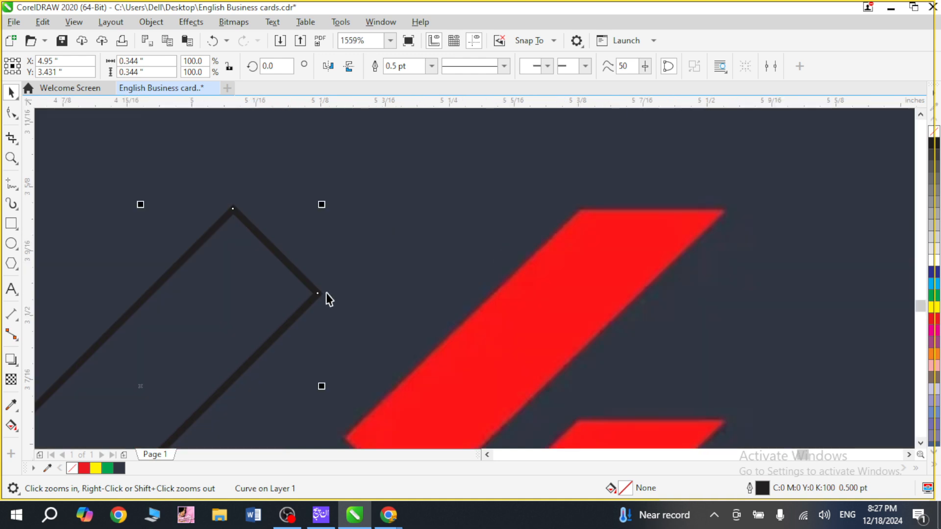
double_click(270, 305)
left_click_drag(316, 293, 427, 222)
scroll(482, 323, "down", 2)
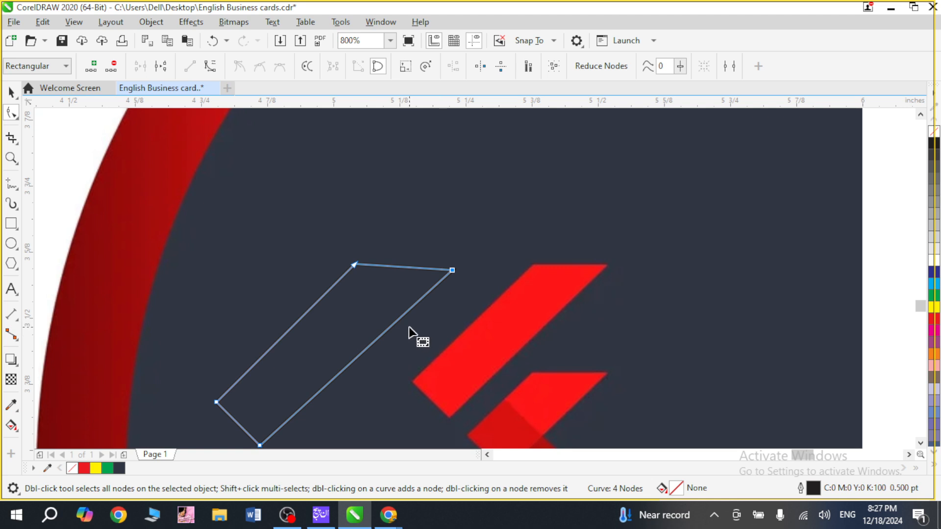
key("space")
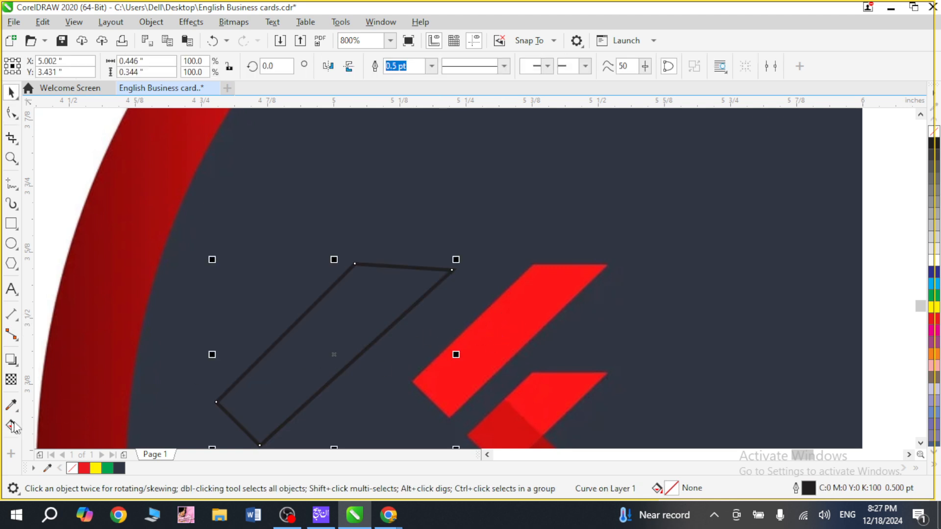
Fill the slanted bar with the red sampled from the sample logo (R255 G22 B23) and remove its outline.
left_click(11, 406)
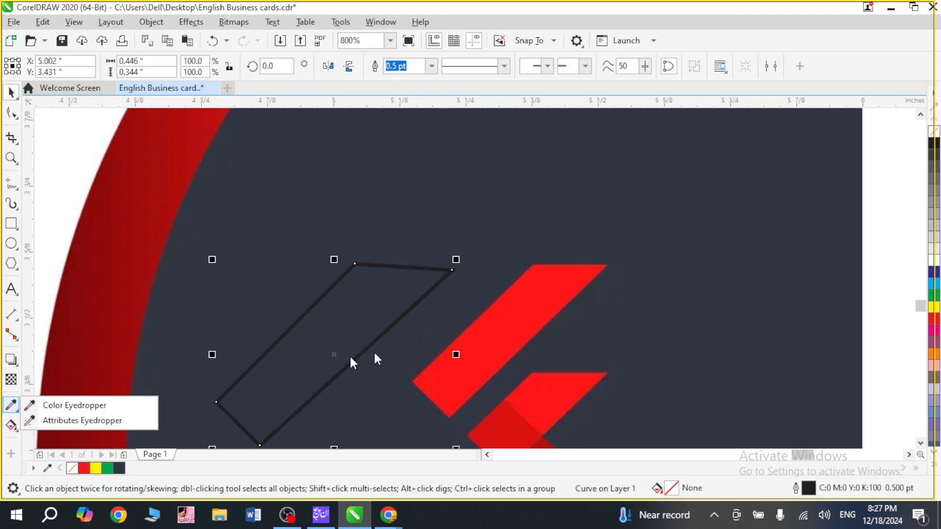
left_click(64, 405)
left_click(487, 332)
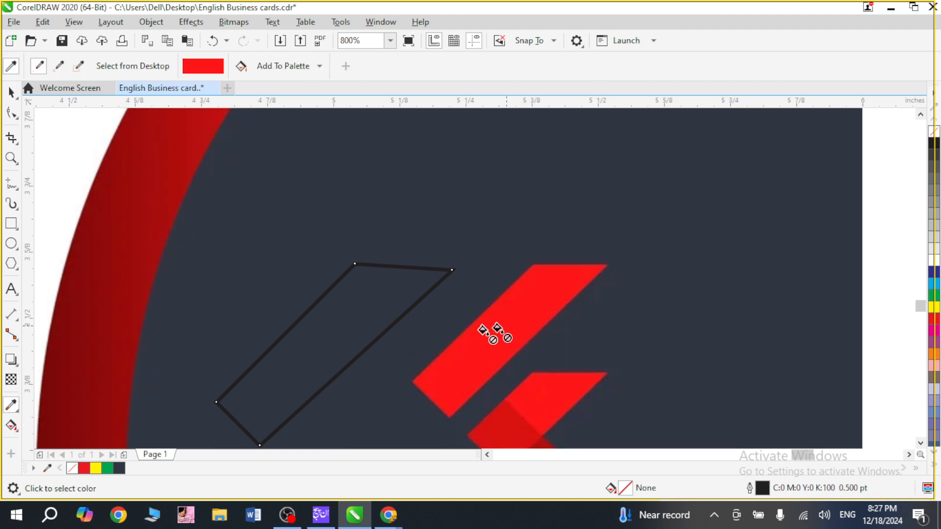
left_click(336, 331)
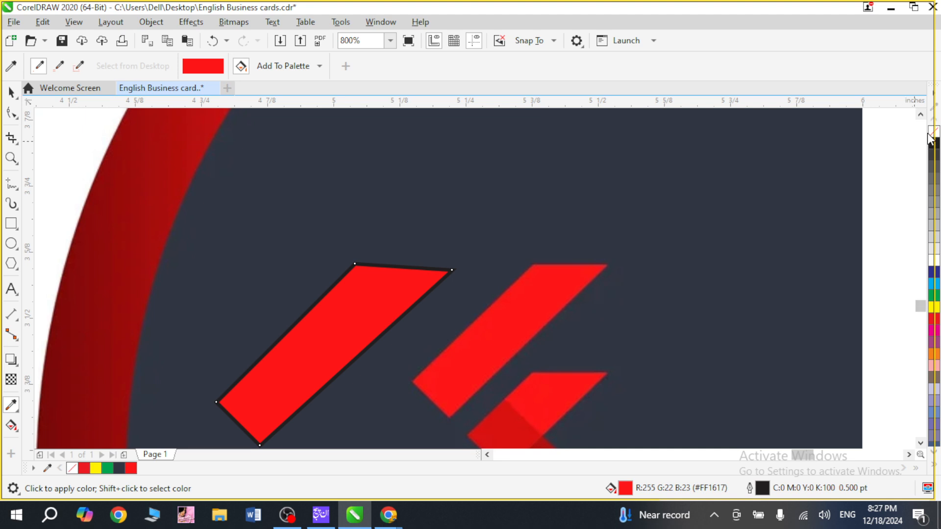
key("space")
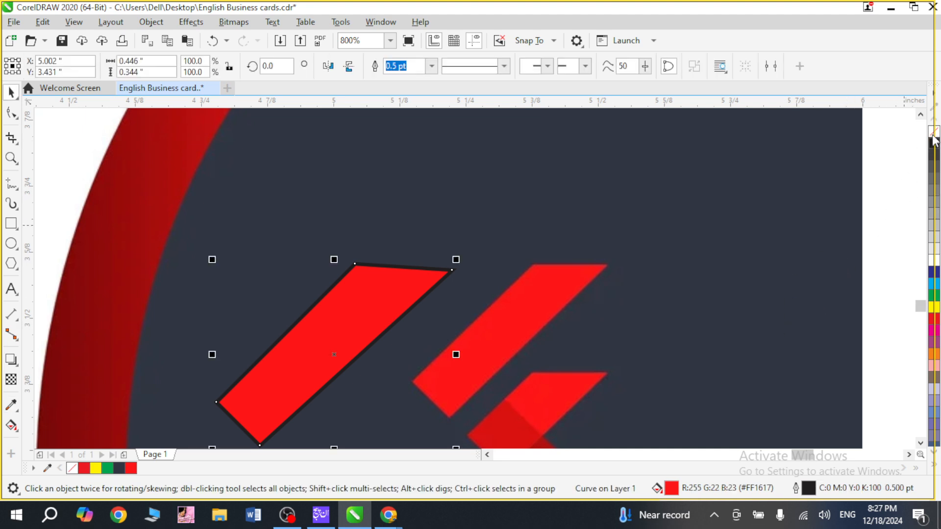
right_click(933, 140)
Shift the slanted bar's upper inner corner node outward to slim the bar, and move the bar up to about X 5.011, Y 3.488 in.
scroll(933, 140, "down", 1)
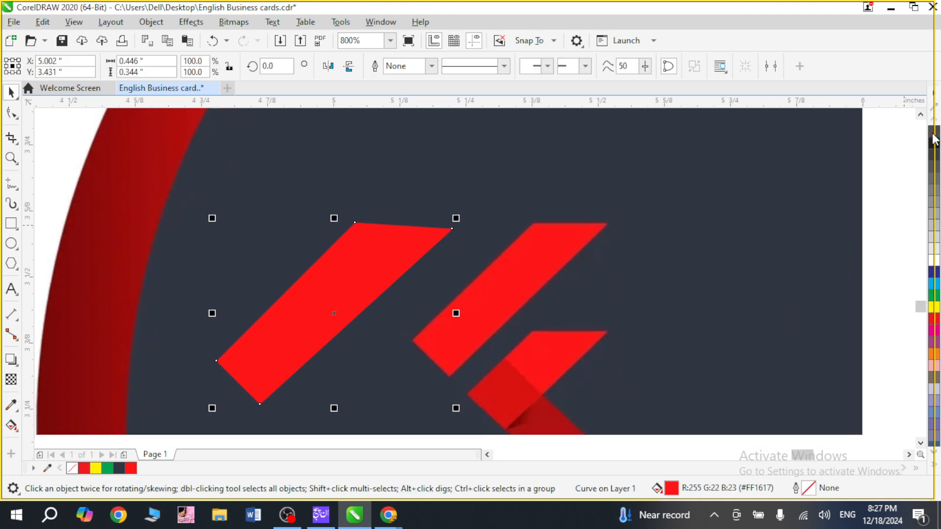
double_click(349, 260)
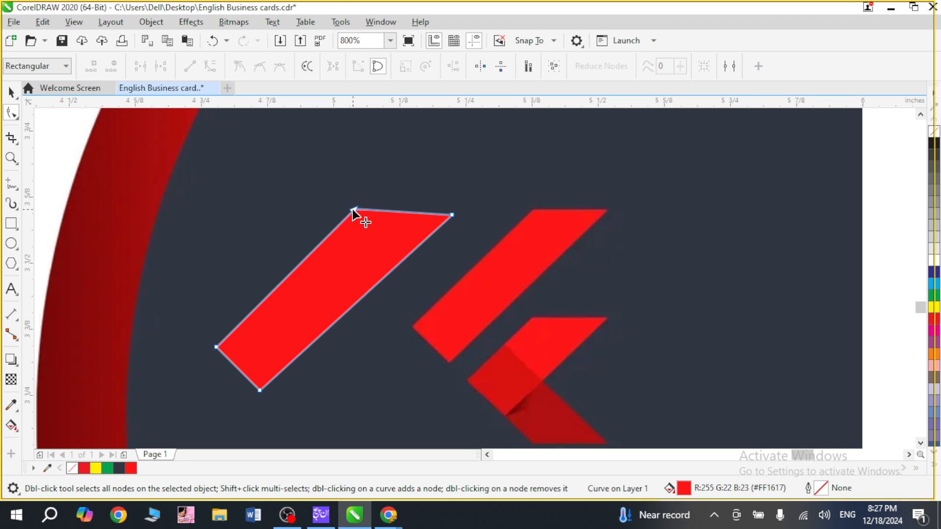
left_click_drag(351, 210, 369, 207)
key("space")
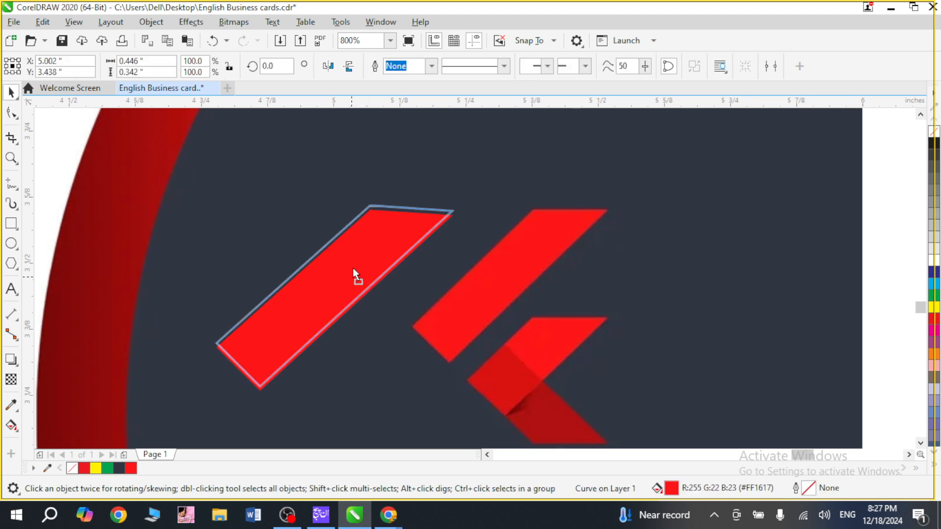
left_click_drag(353, 274, 358, 247)
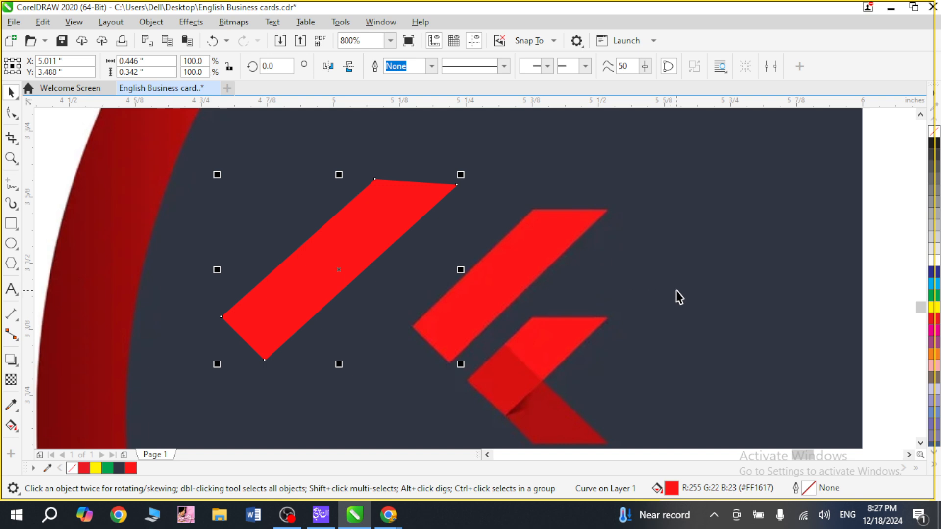
Duplicate the slanted bar, scale the copy to about 50.3% and place it below the original bar.
key("alt+Right")
key("alt+Right")
key("alt+Down")
key("alt+Down")
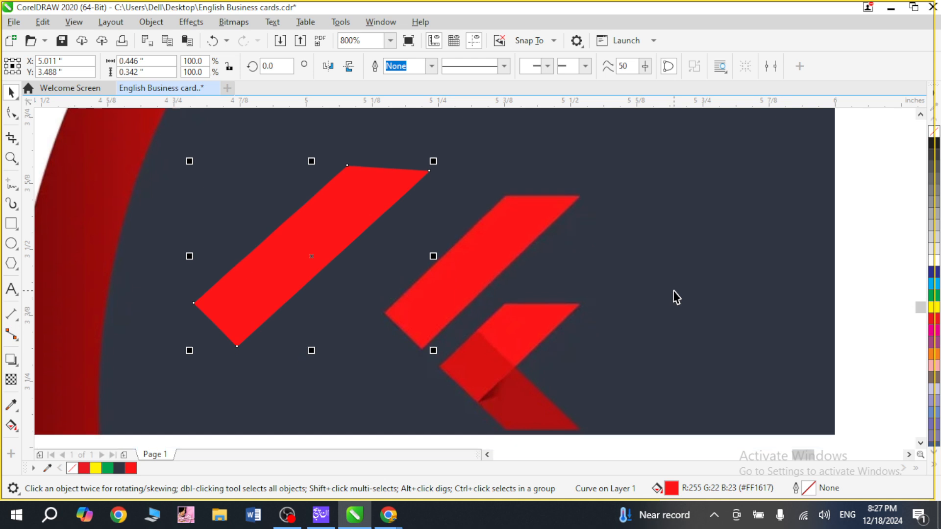
key("alt+Right")
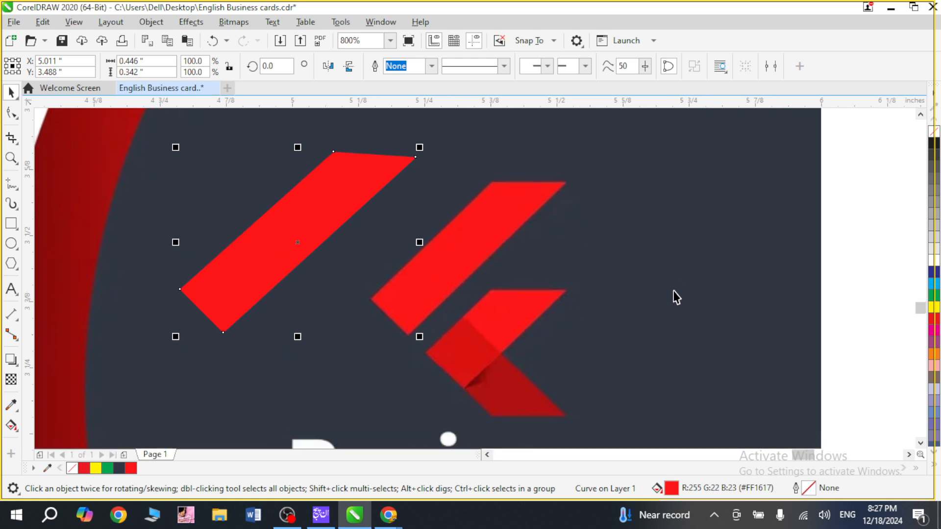
left_click_drag(319, 236, 402, 317)
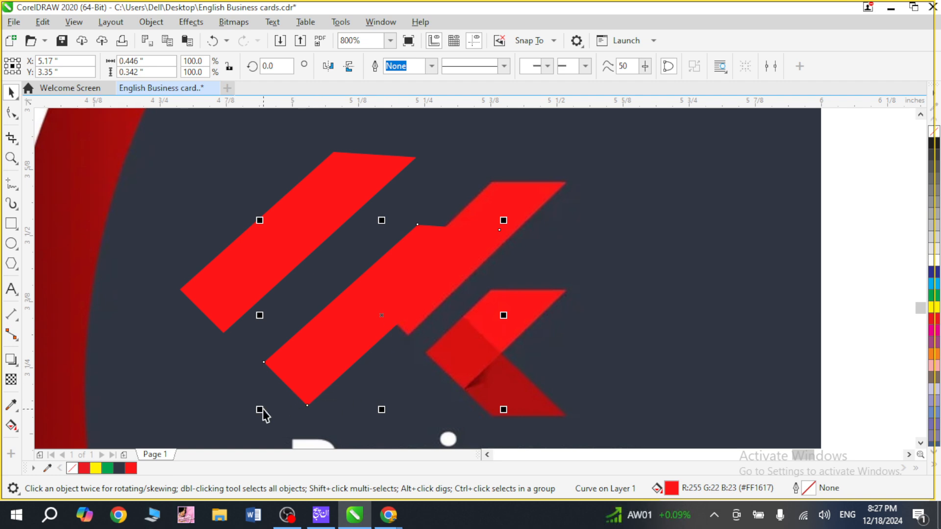
left_click_drag(260, 412, 330, 378)
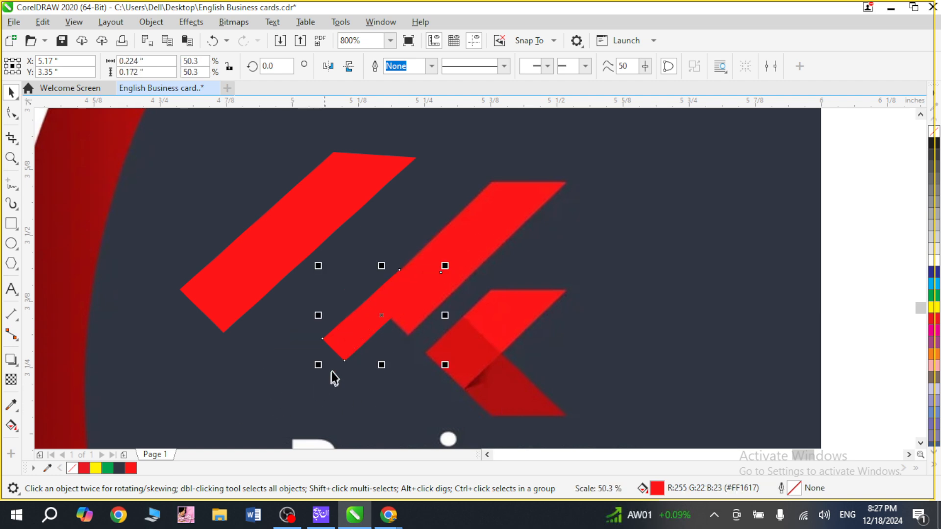
left_click_drag(344, 336, 275, 358)
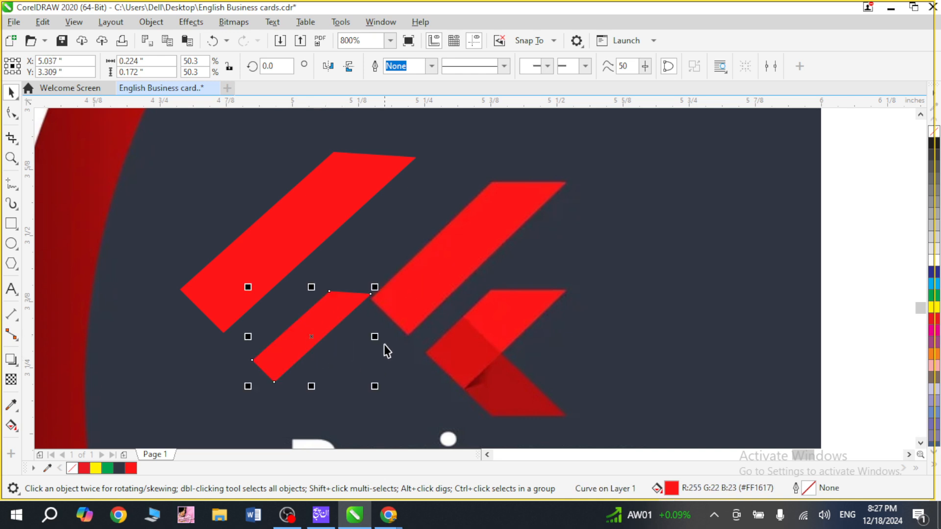
mouse_move(375, 337)
left_mouse_down()
mouse_move(393, 342)
mouse_move(383, 343)
left_mouse_up()
key("ctrl+z")
left_click_drag(316, 387, 322, 395)
key("ctrl+z")
Try nudging the small bar's upper outer corner node outward and down with the Shape tool, and undo the nudges.
key("F10")
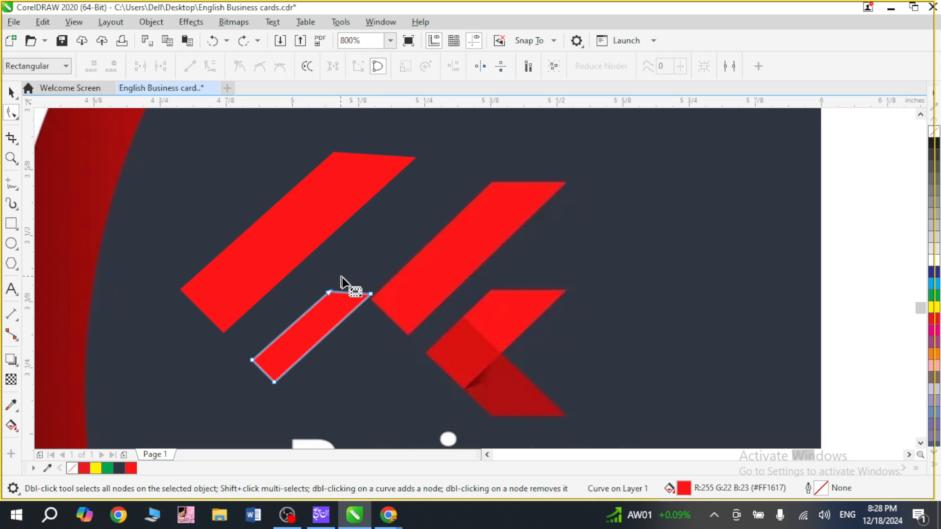
left_click_drag(378, 285, 288, 397)
key("ctrl+z")
key("ctrl+z")
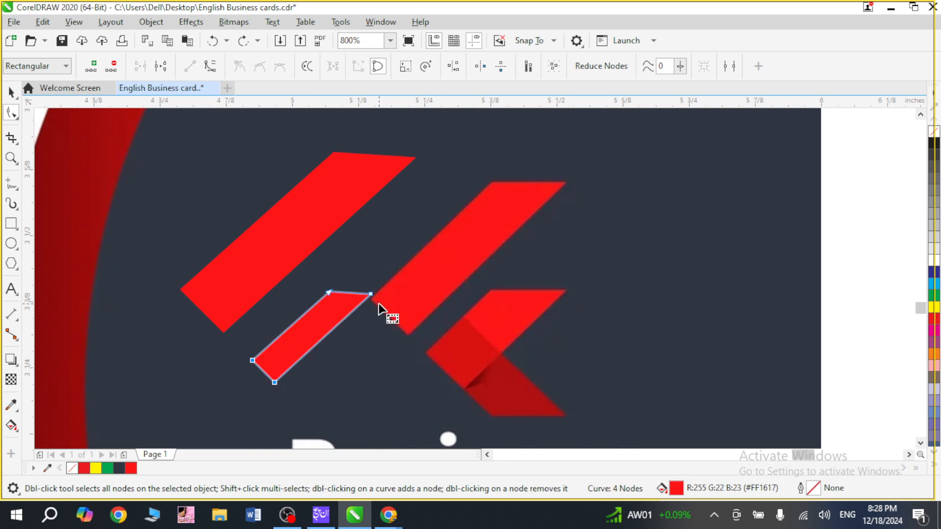
left_click(371, 295)
key("Right")
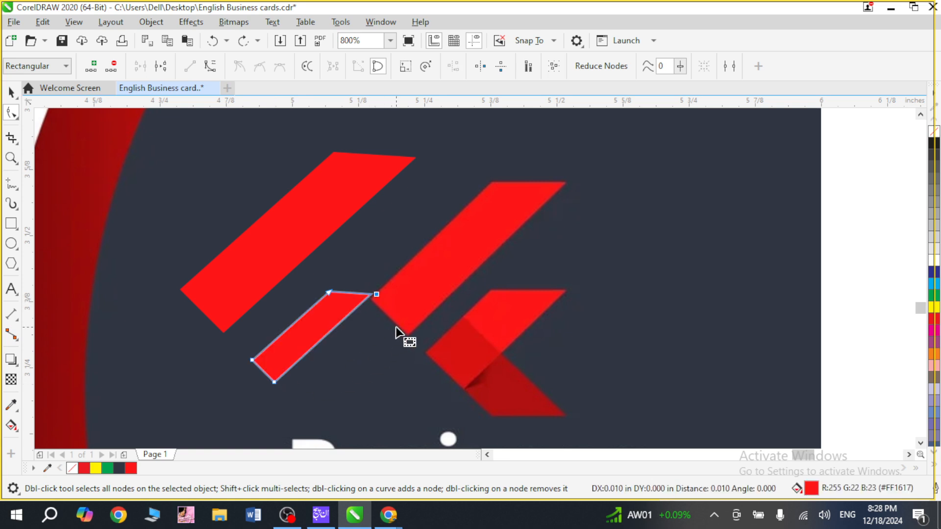
key("Down")
key("Down")
key("ctrl+z")
key("ctrl+z")
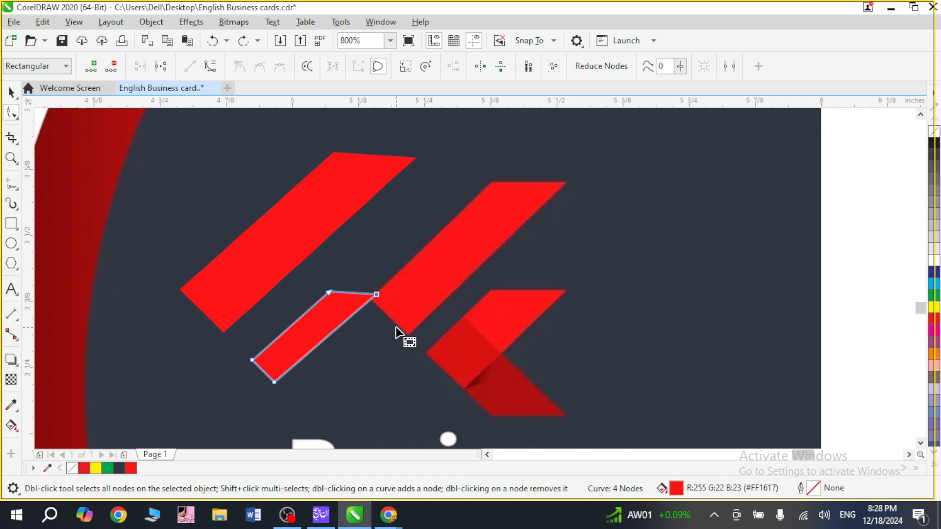
key("ctrl+z")
Nudge the small bar's two outer corner nodes together to the right and slightly down to thicken the bar.
key("Down")
key("Right")
key("Right")
key("Right")
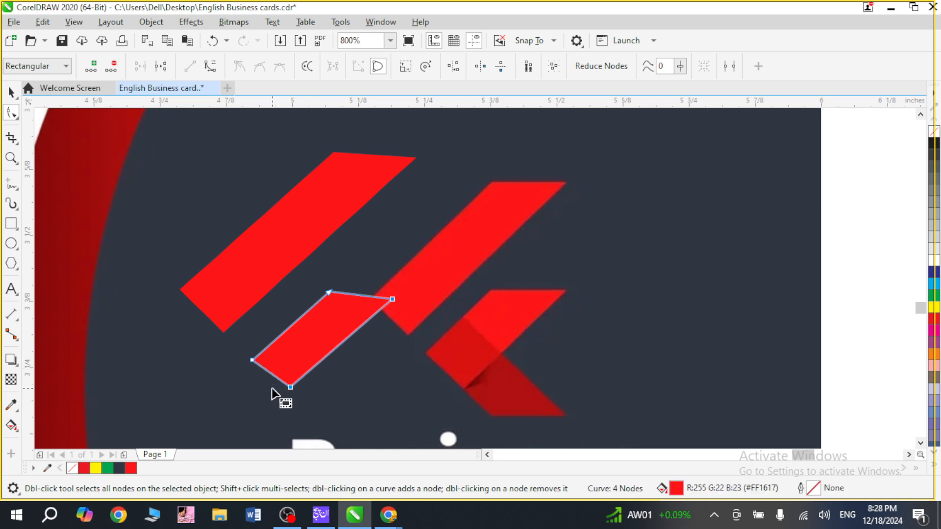
key("Down")
key("Right")
key("Right")
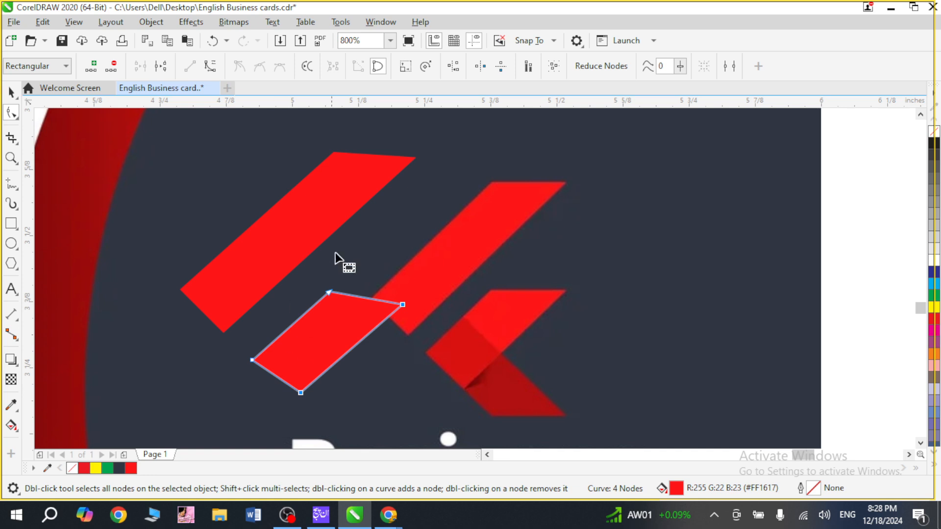
Nudge only the small bar's upper outer corner node up and right, making the shape about 0.294 by 0.192 in.
left_click(403, 304)
key("Up")
key("Up")
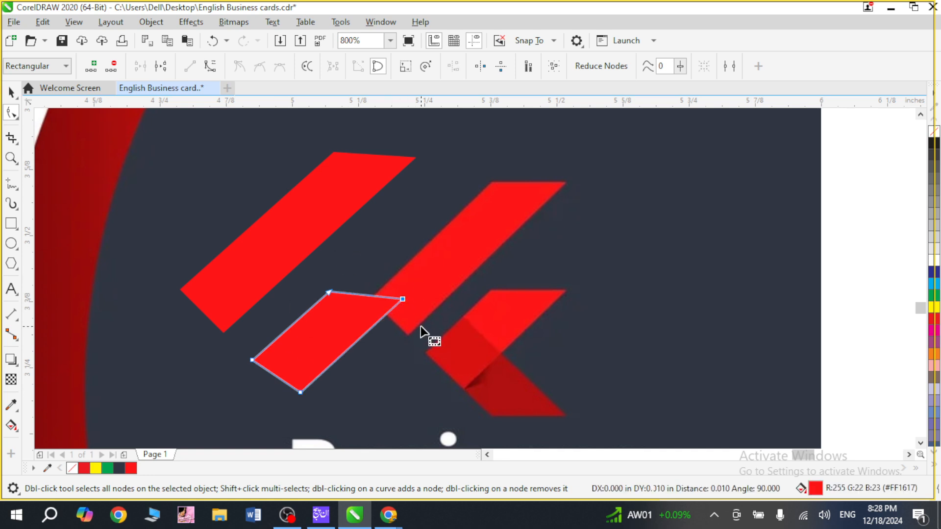
key("Right")
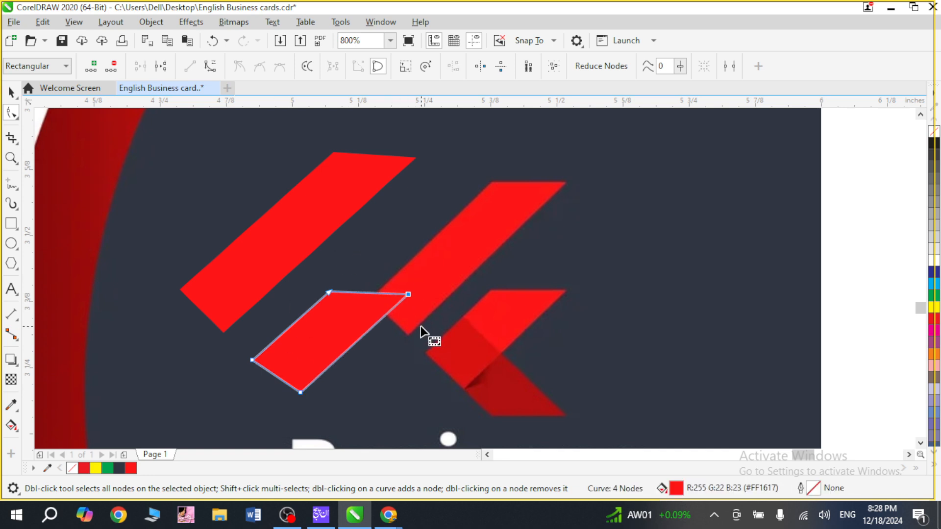
Position the small bar parallel below the large bar with a narrow gap, at about X 5.051, Y 3.318 in.
key("space")
left_click_drag(352, 324, 317, 310)
left_click(277, 286, "shift")
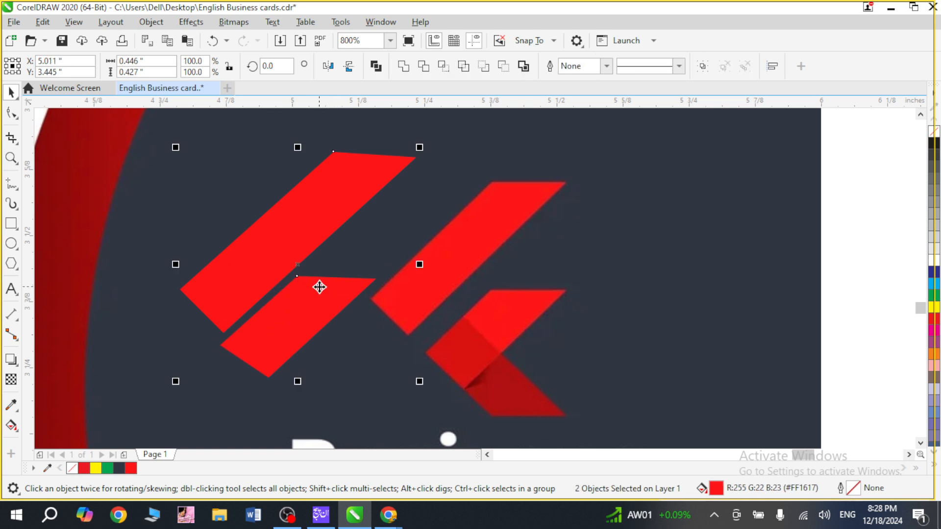
left_click(294, 326)
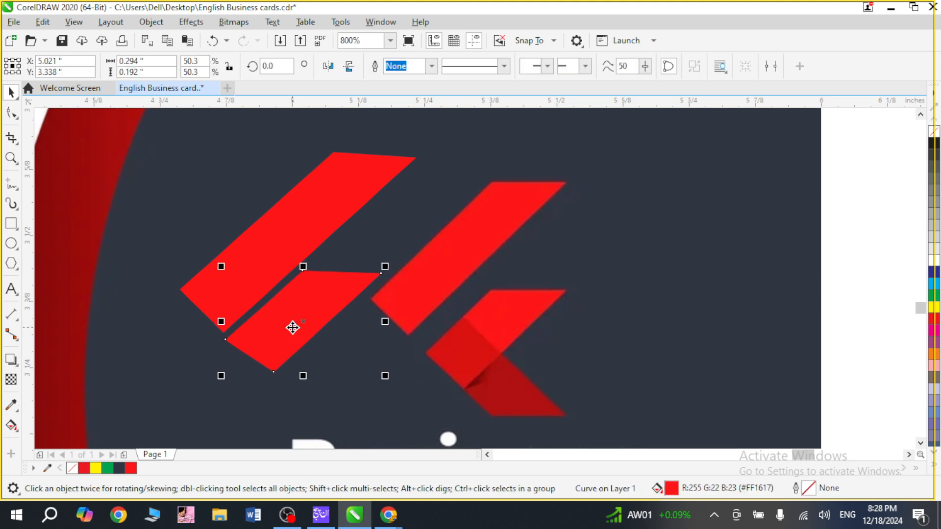
key("ctrl+Right")
key("ctrl+Right")
key("ctrl+Down")
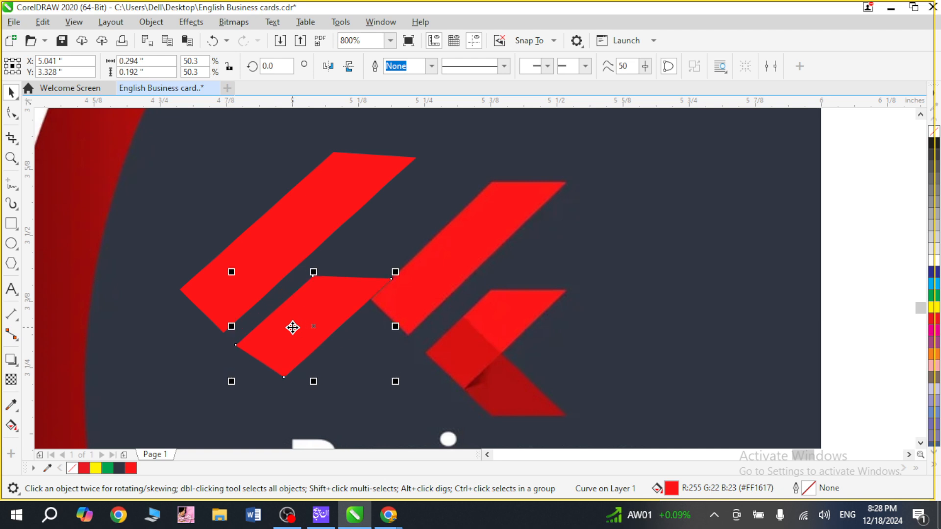
key("ctrl+Right")
key("Down")
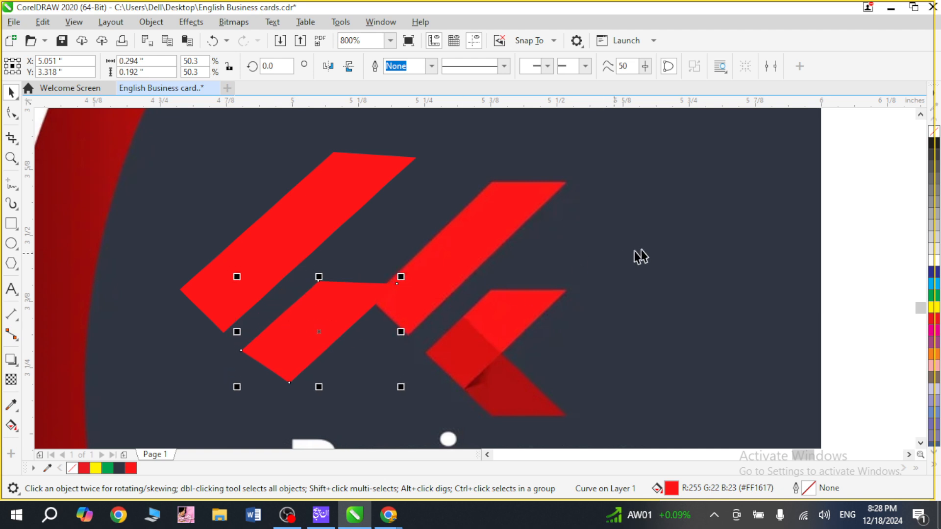
left_click(837, 242)
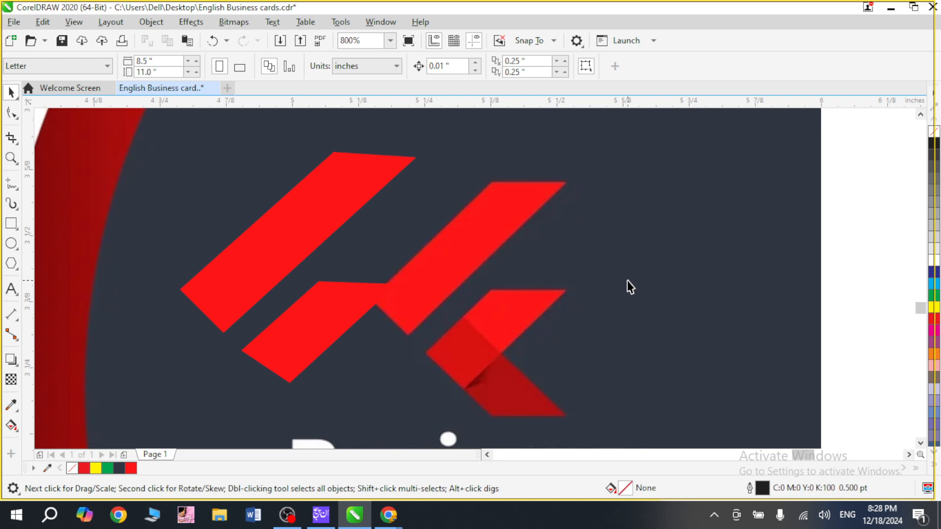
Create a vertically mirrored copy of the small bar and move it up to overlap the small bar's lower end.
left_click(332, 334)
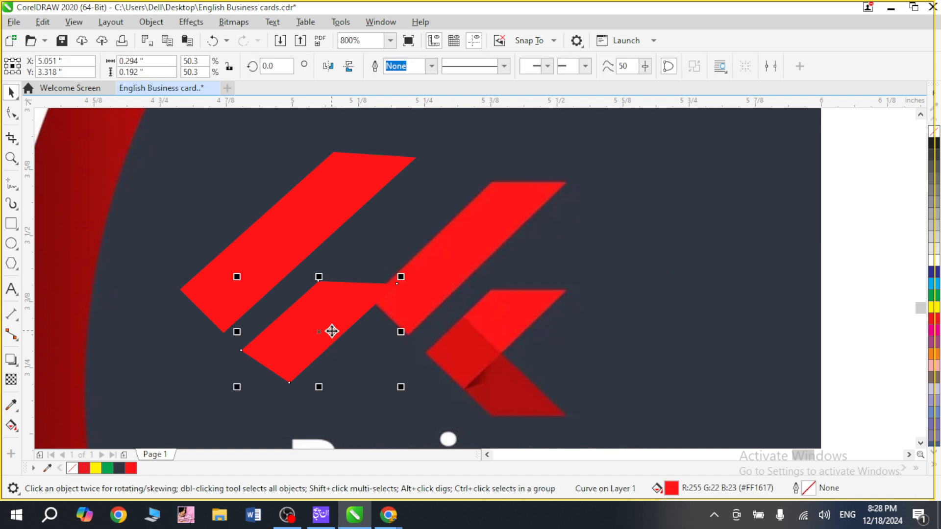
left_click(332, 332)
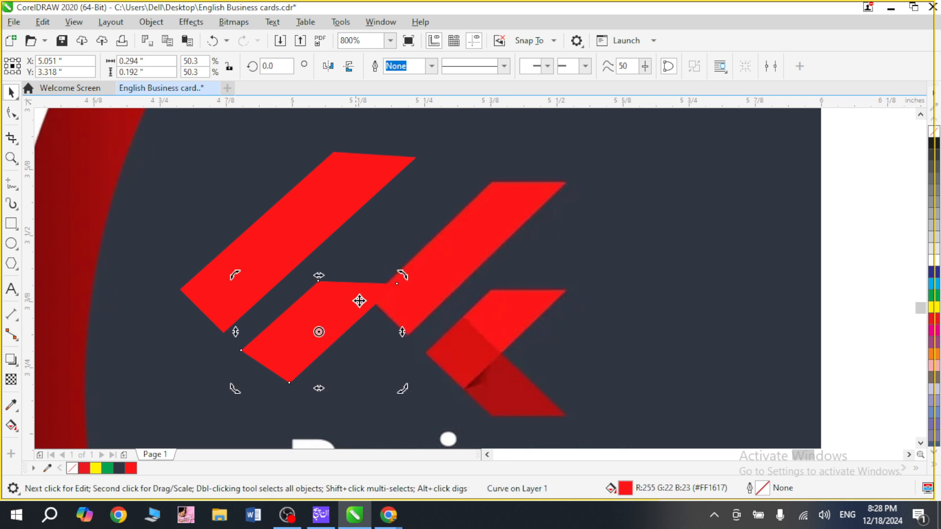
left_click(325, 293)
left_click_drag(321, 276, 289, 395)
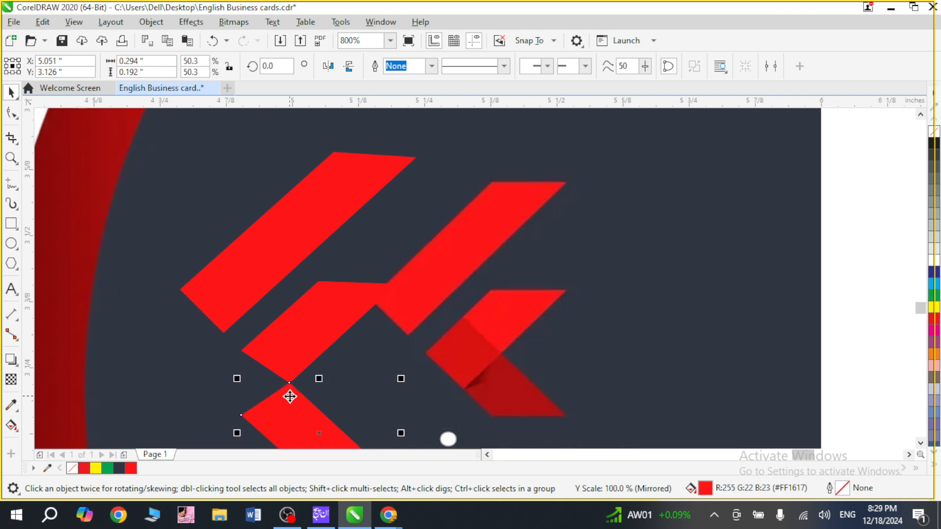
left_click(304, 331)
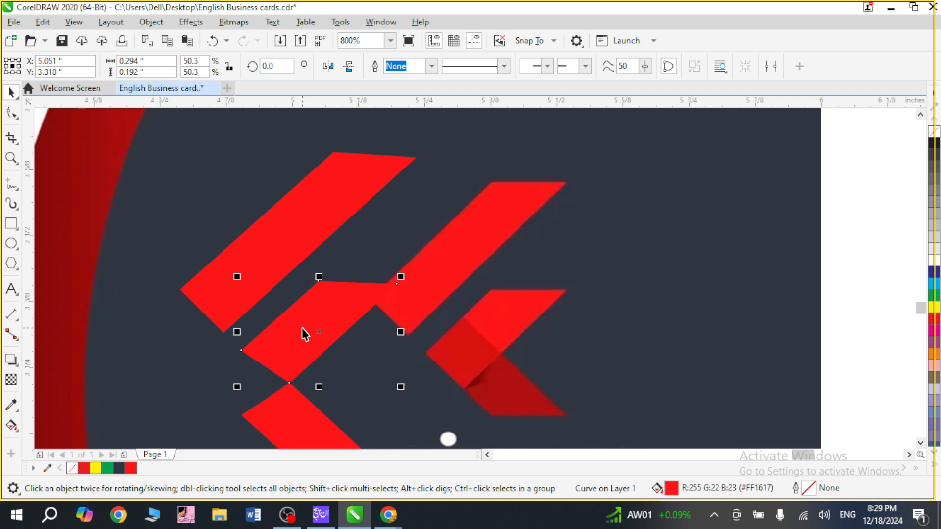
key("Escape")
left_click(316, 357)
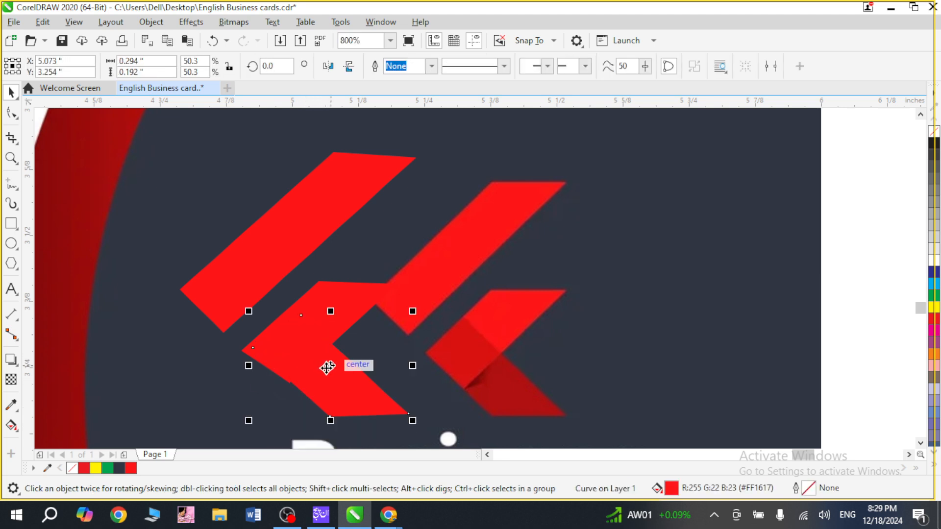
Rotate the mirrored bar to about 5.425° and move it to about X 5.057, Y 3.264 in, aligned with the small bar's outer corner.
left_click(328, 369)
left_click_drag(419, 422, 420, 415)
left_click(330, 395)
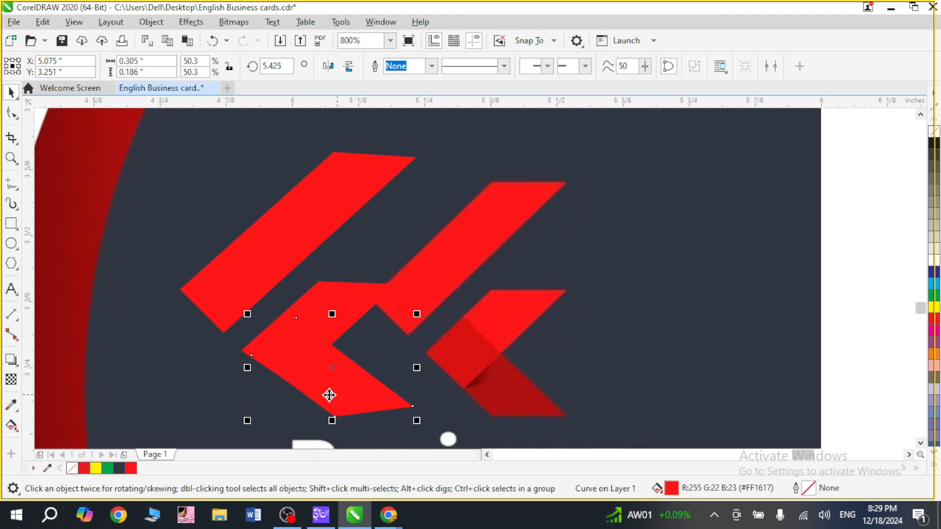
left_click_drag(302, 388, 287, 378)
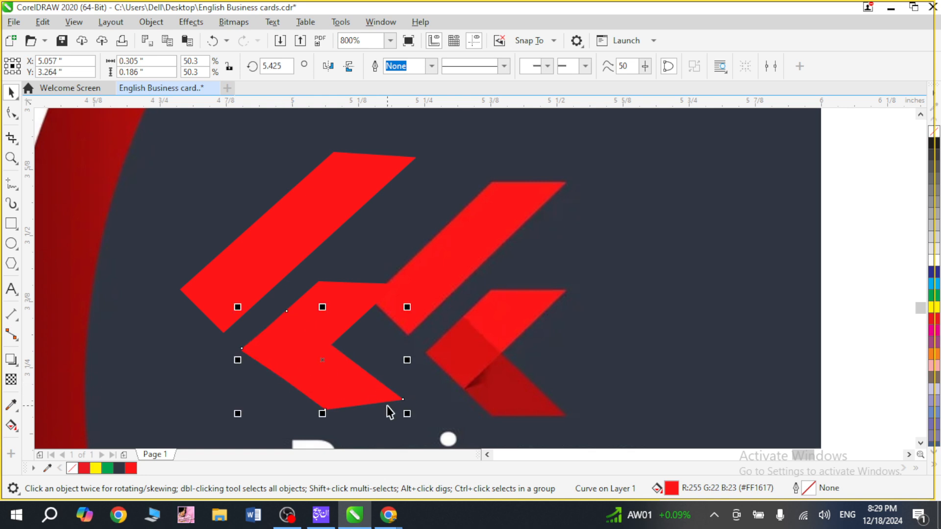
key("F11")
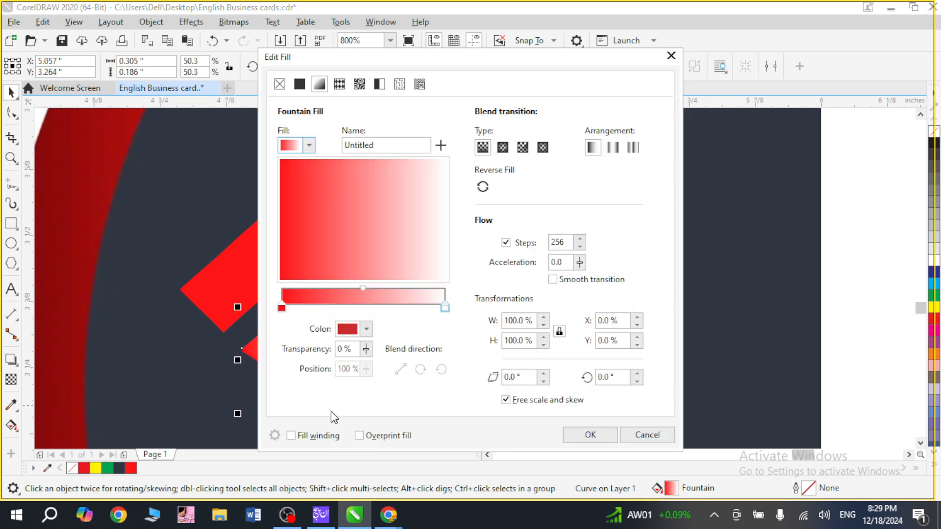
key("Escape")
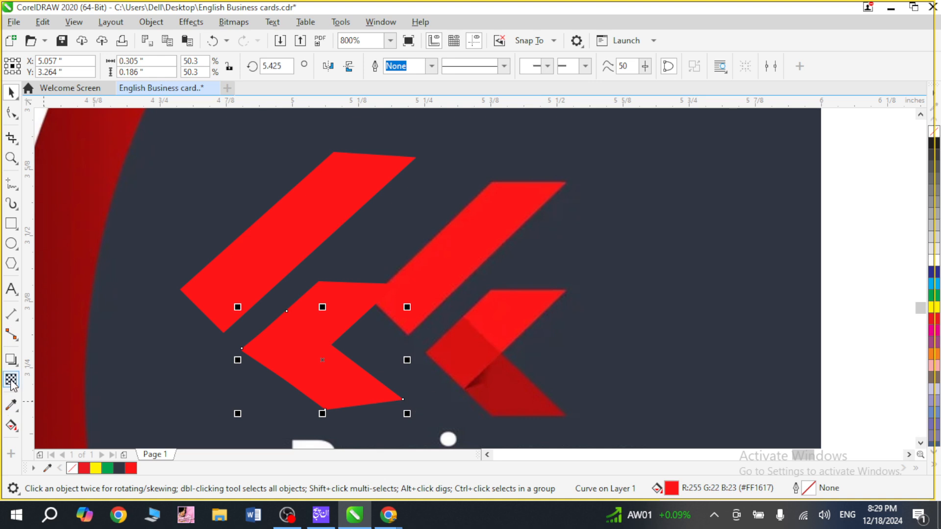
Fill the mirrored lower bar with the dark red sampled from the sample logo's lower fold, and bring the small bar in front of it.
left_click(11, 405)
left_click(503, 376)
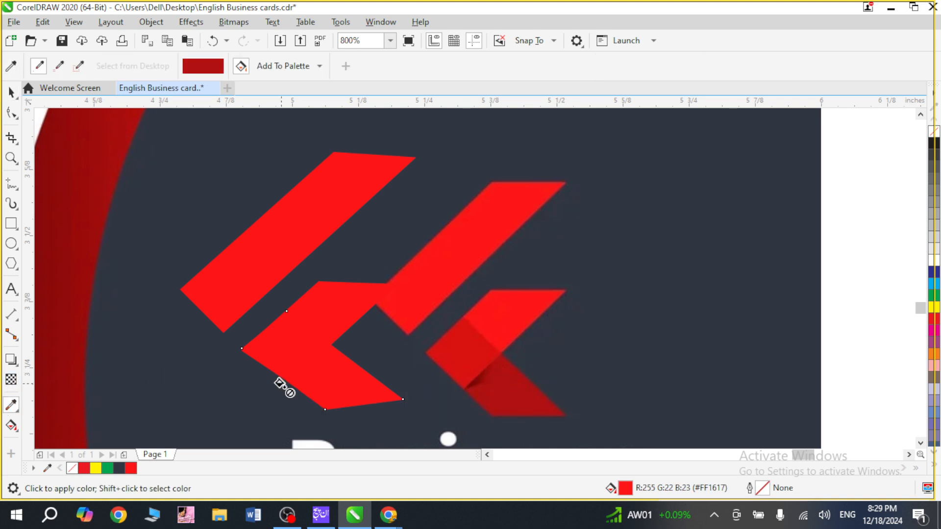
left_click(302, 365)
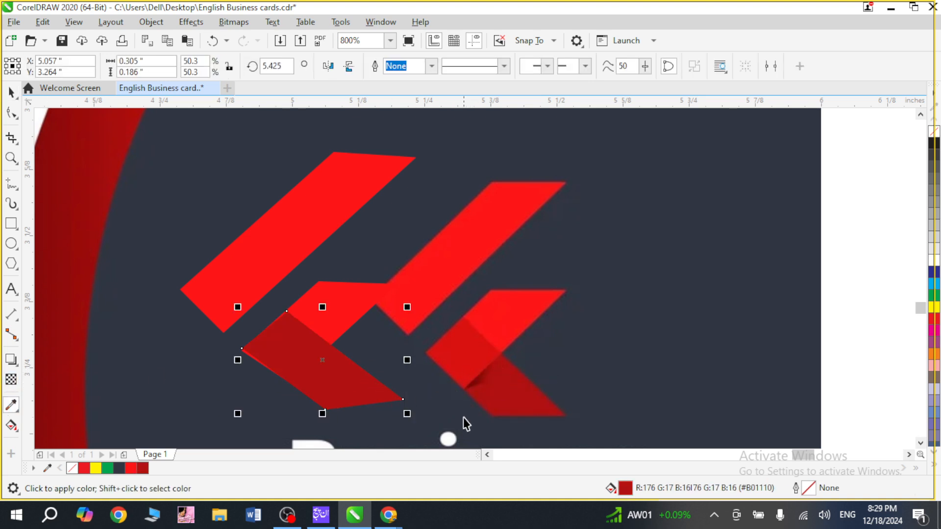
key("space")
left_click(356, 308)
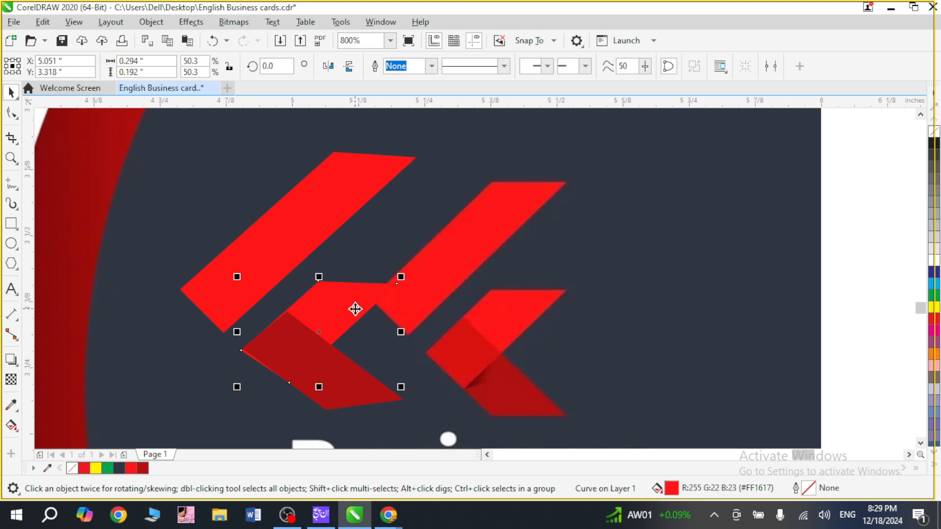
key("shift+Page_Up")
Add a black Multiply drop shadow to the small bright red bar with opacity 90 and feathering 10.
key("z")
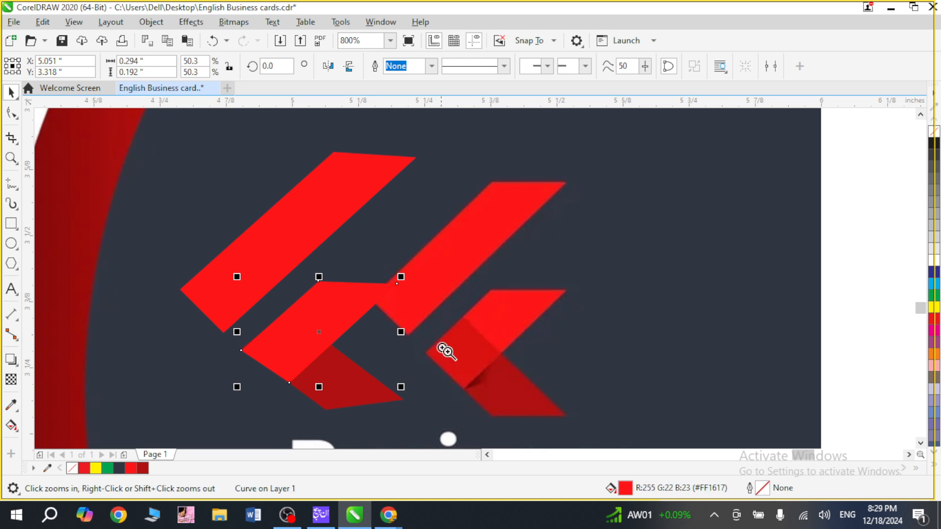
scroll(498, 397, "up", 4)
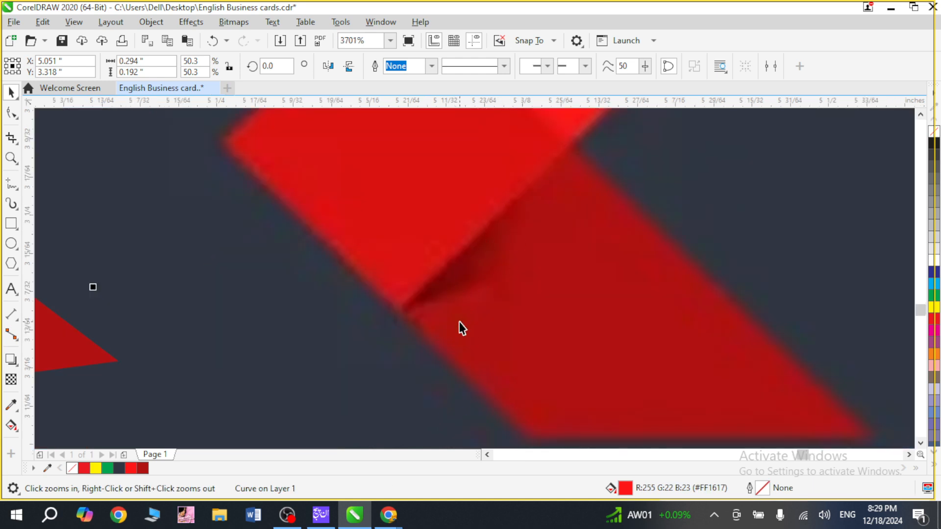
scroll(448, 417, "down", 2)
scroll(427, 410, "down", 2)
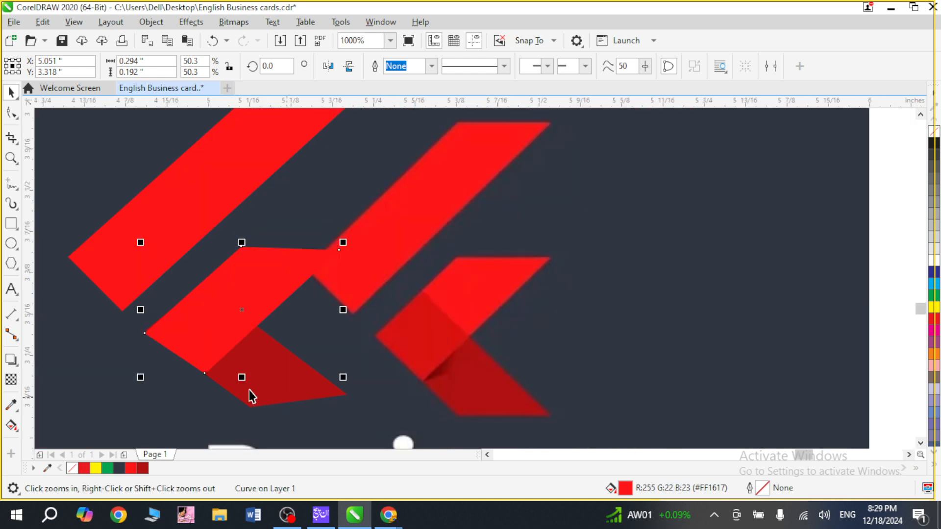
left_click(257, 298)
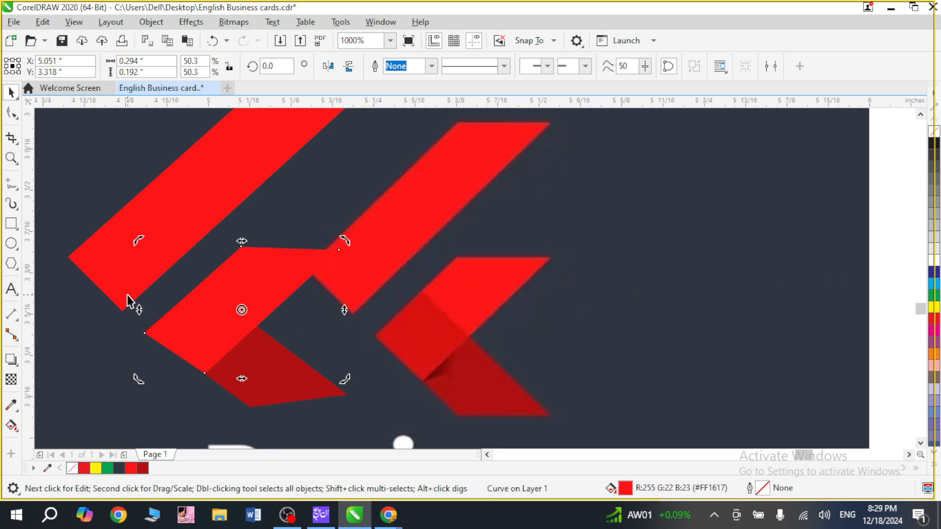
left_click(14, 365)
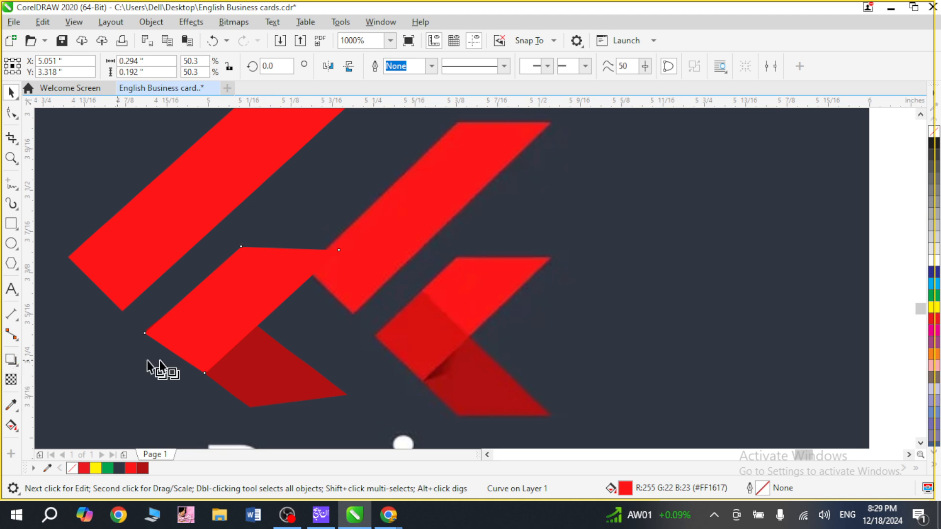
left_click_drag(252, 363, 256, 365)
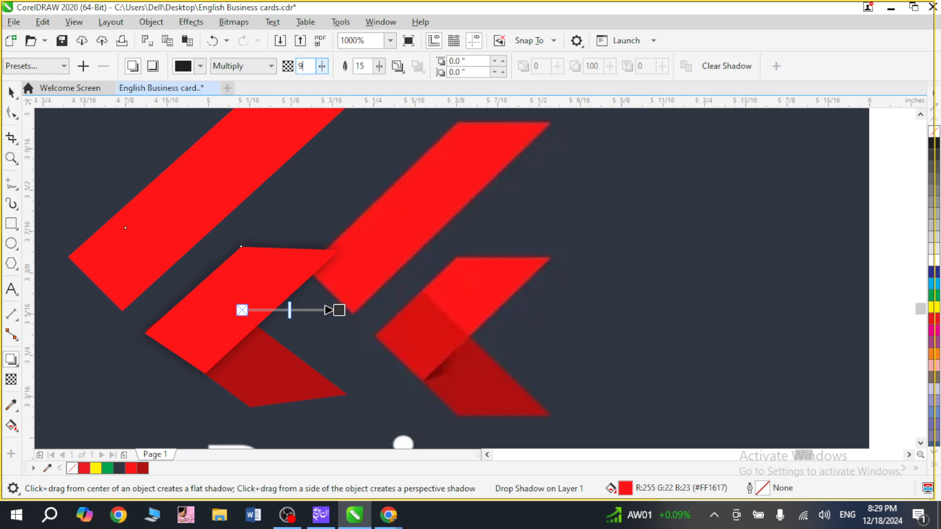
key("Tab")
key("space")
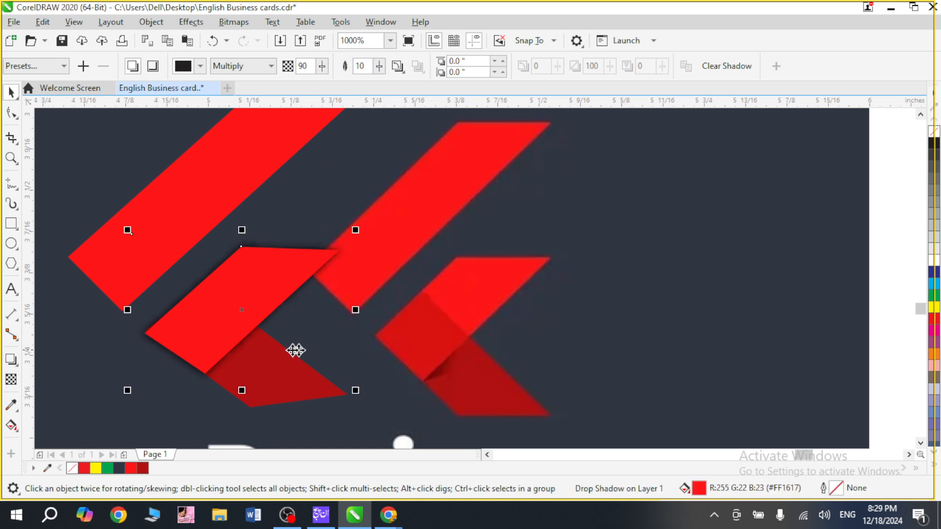
Bring the dark red mirrored bar in front of the shadowed small bar.
left_click(279, 371)
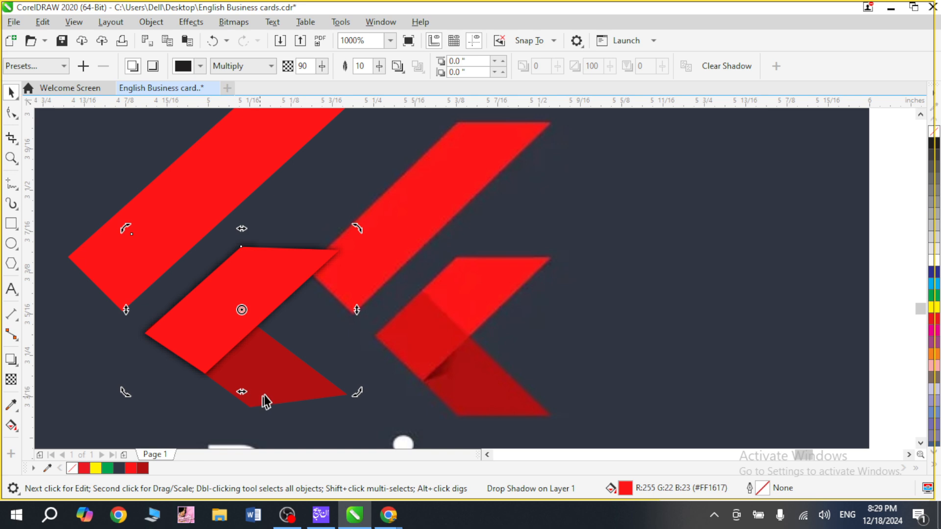
left_click(275, 394)
key("shift+Page_Up")
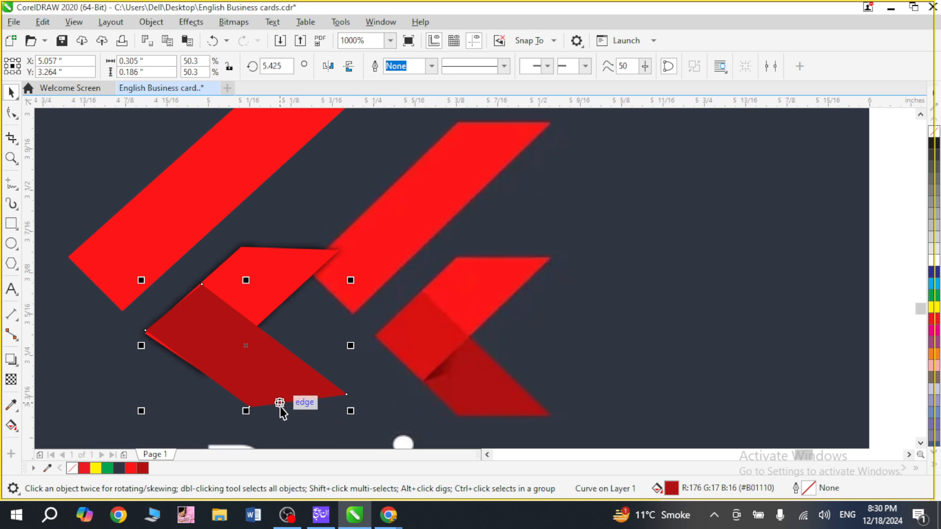
Move the dark red bar's two outer corner nodes slightly outward to cover the bright red edge, making the bar about 0.306 by 0.187 in.
key("z")
left_click_drag(152, 252, 259, 357)
key("F10")
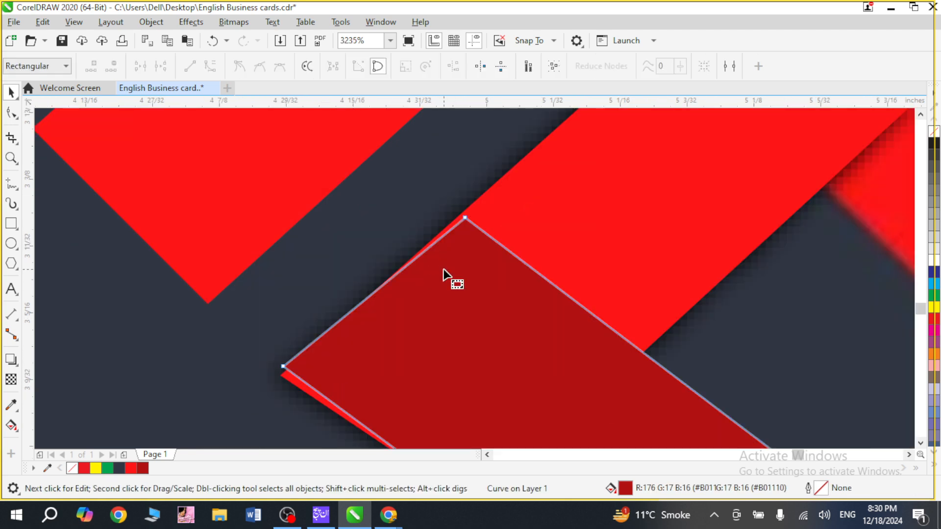
left_click_drag(465, 219, 457, 217)
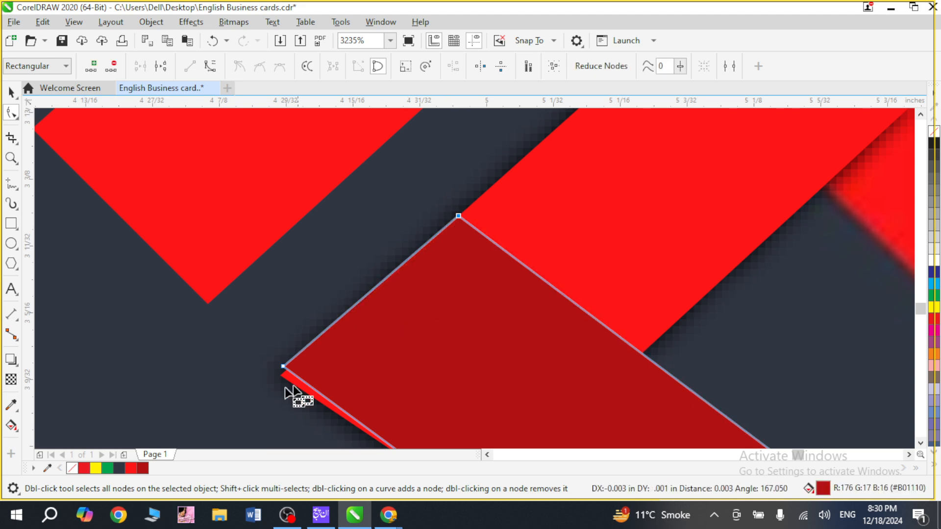
mouse_move(283, 371)
left_mouse_down()
mouse_move(284, 382)
mouse_move(275, 379)
left_mouse_up()
scroll(349, 417, "down", 10)
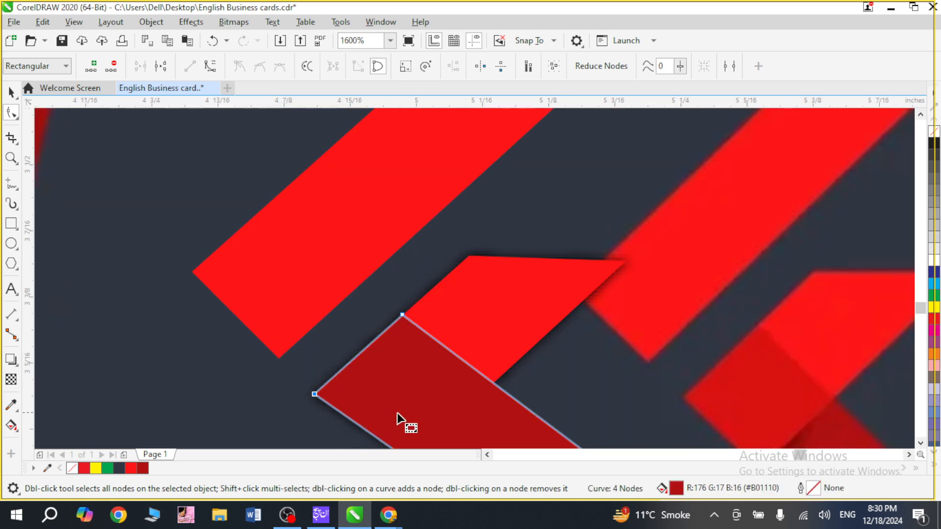
key("space")
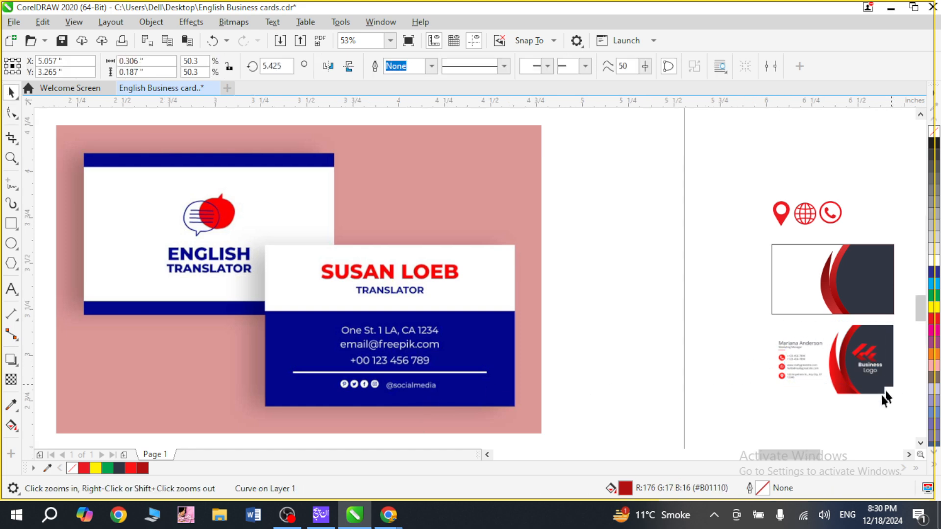
Group the recreated logo shapes and move the group onto the dark panel of the recreated card, at about X 5.306, Y 4.958 in.
scroll(882, 395, "up", 4)
left_click_drag(844, 181, 528, 347)
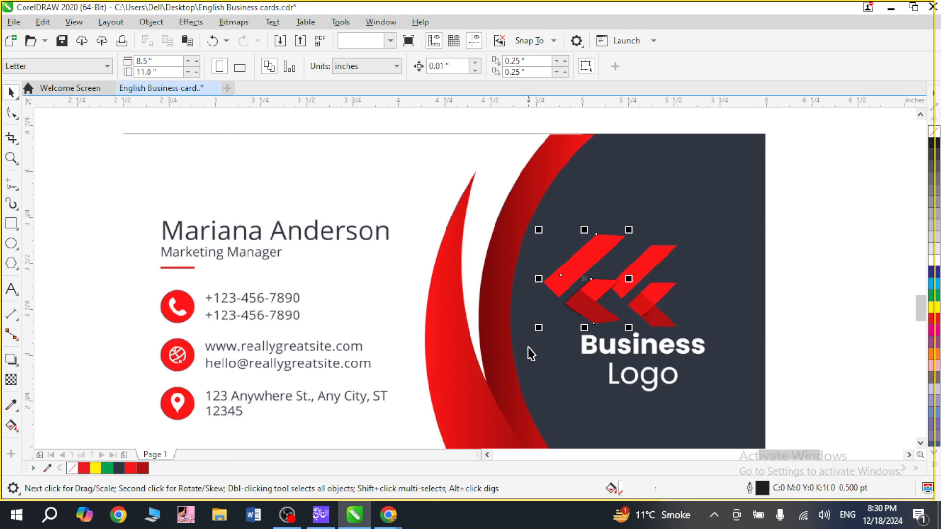
scroll(619, 292, "down", 2)
left_click_drag(589, 273, 618, 127)
scroll(667, 142, "up", 2)
left_click_drag(692, 65, 690, 67)
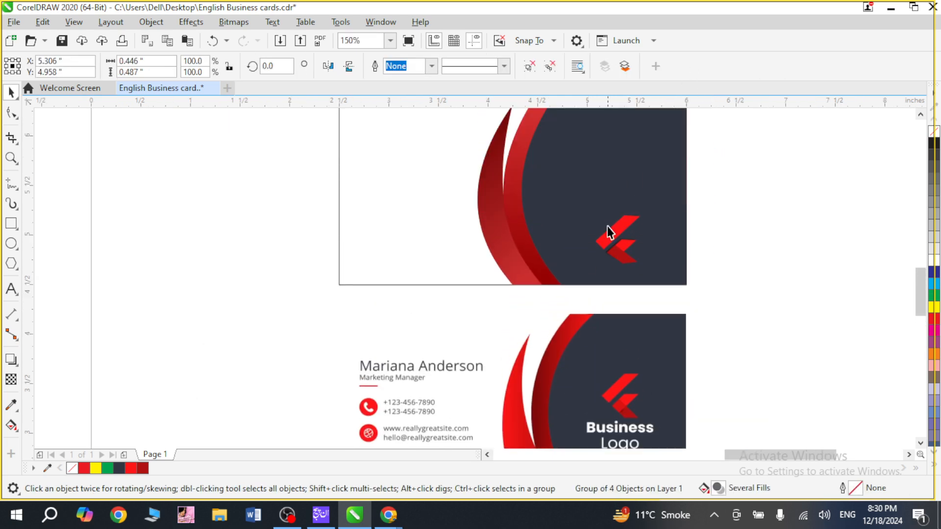
Centre the logo group vertically and horizontally on the card's dark panel shape.
left_click(609, 242)
left_click(608, 157, "shift")
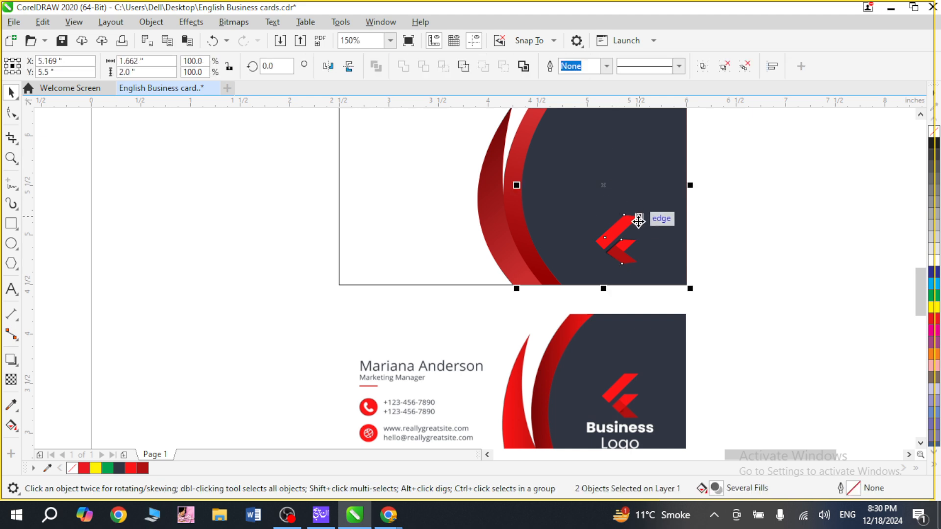
key("e")
left_click(730, 236)
key("F2")
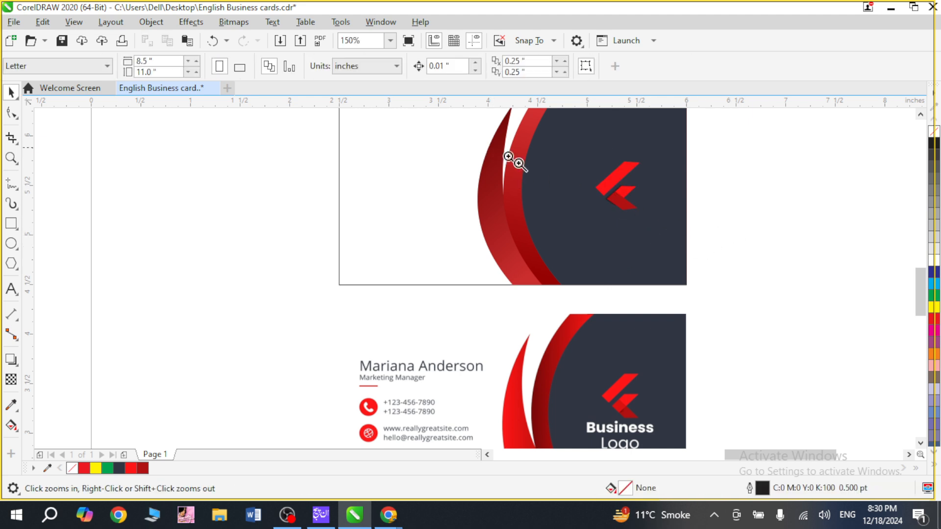
left_click_drag(507, 148, 696, 254)
key("space")
left_click(544, 212)
left_click(406, 218, "shift")
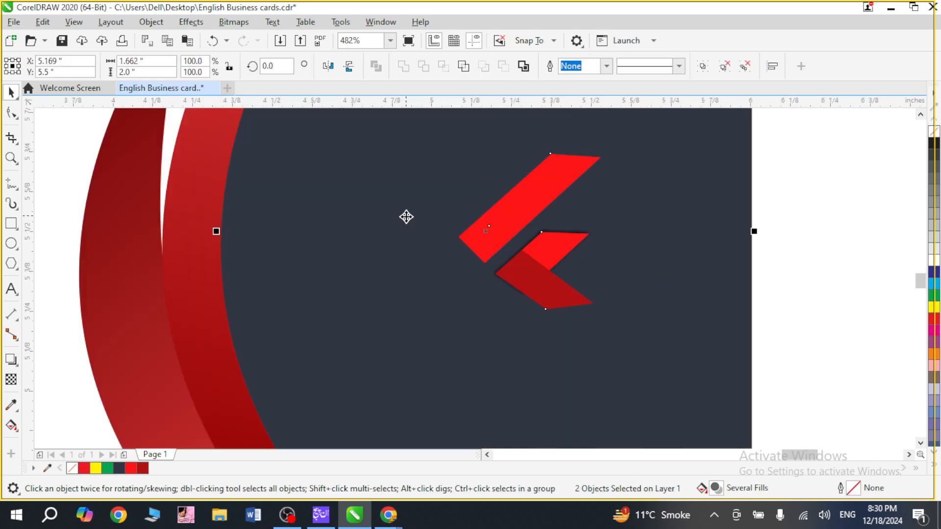
key("c")
key("F4")
key("Escape")
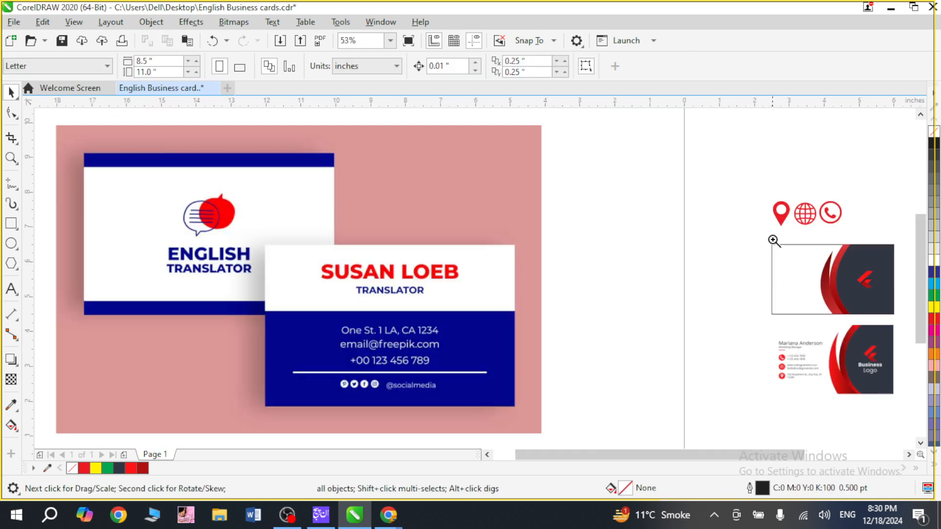
Add the artistic text "Computer Graphics" on the dark panel below the logo.
key("F2")
left_click_drag(773, 237, 907, 332)
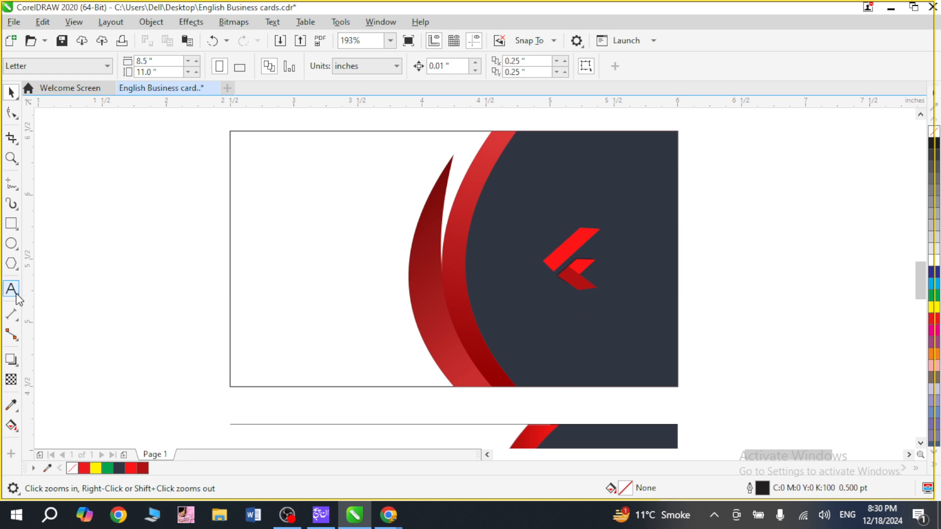
key("F4")
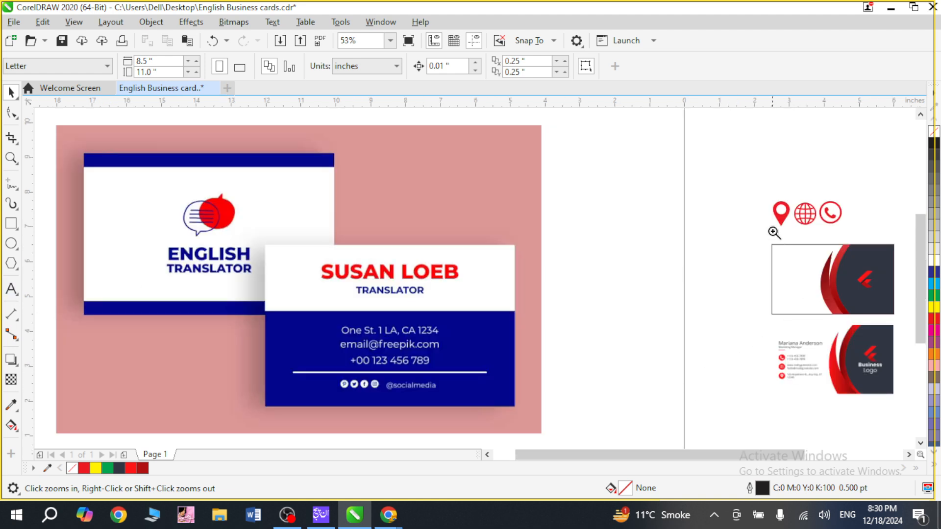
left_click_drag(774, 233, 893, 343)
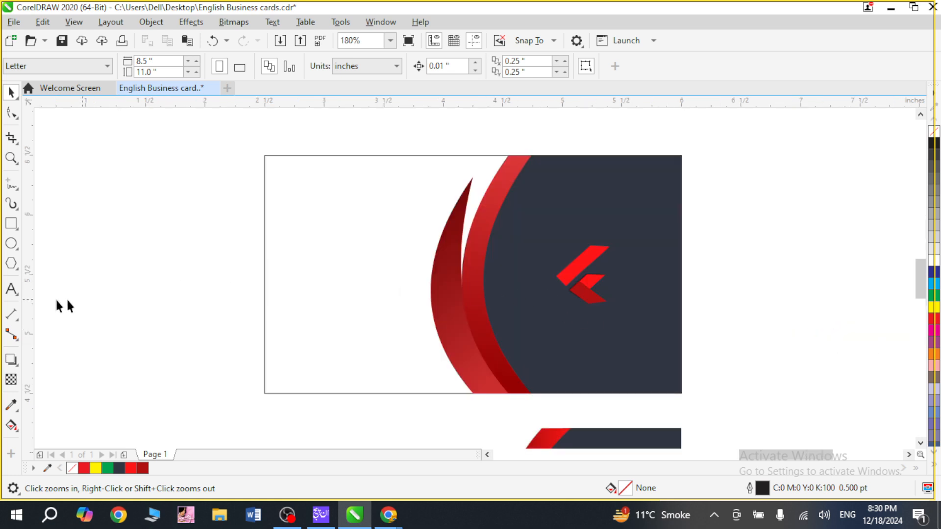
left_click(15, 292)
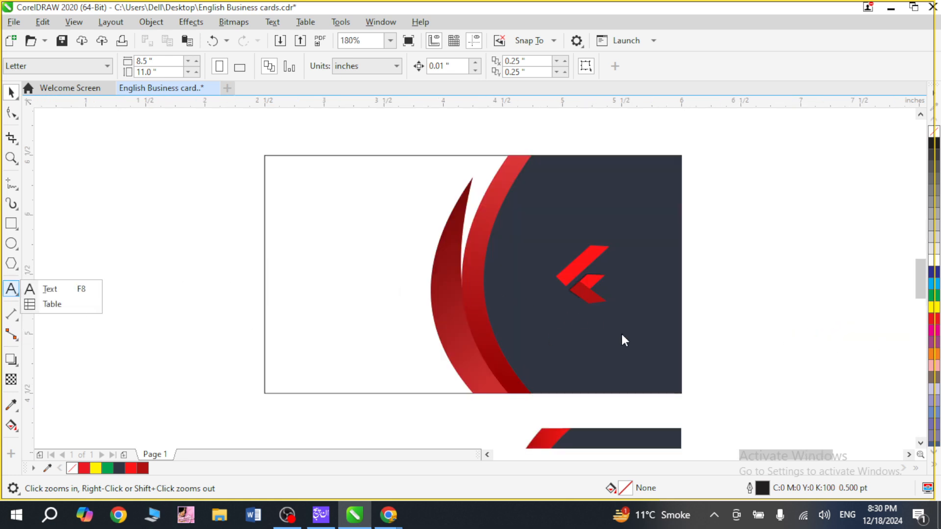
left_click(55, 292)
left_click(538, 362)
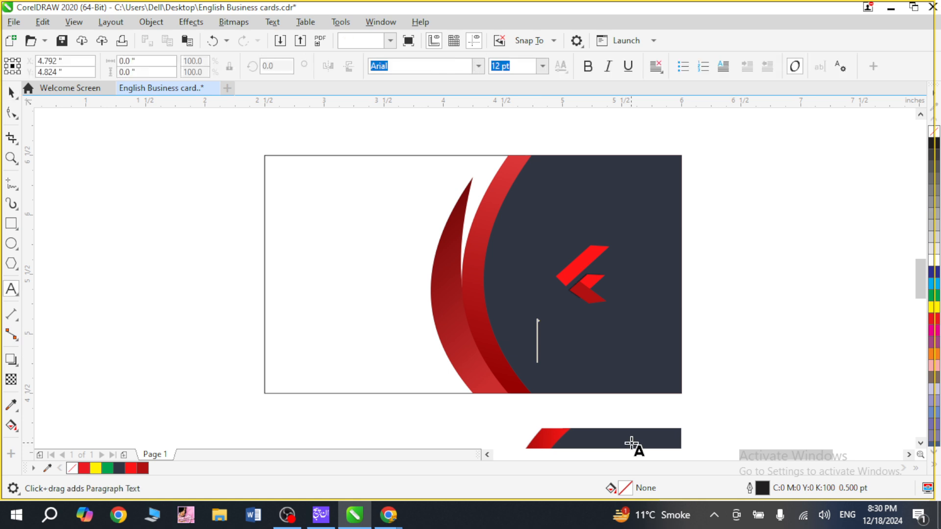
type("Computer")
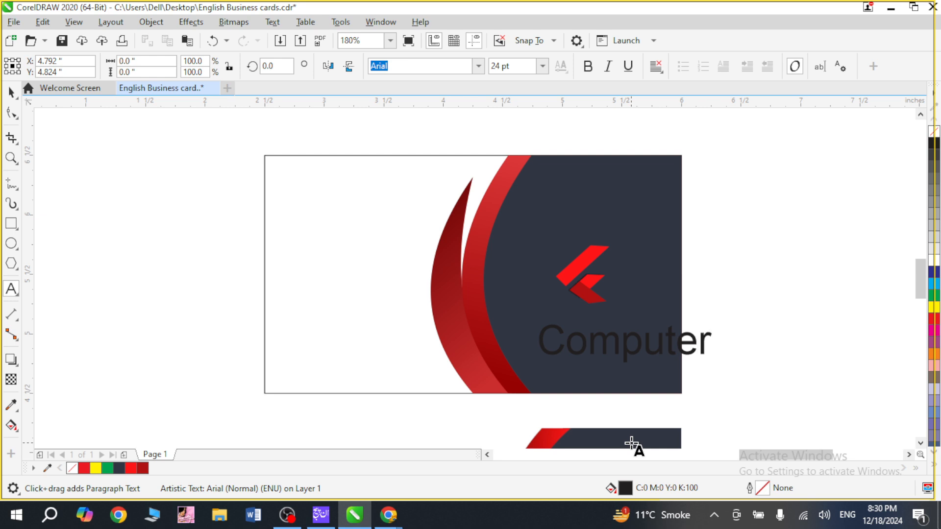
type(" Graphc")
key("BackSpace")
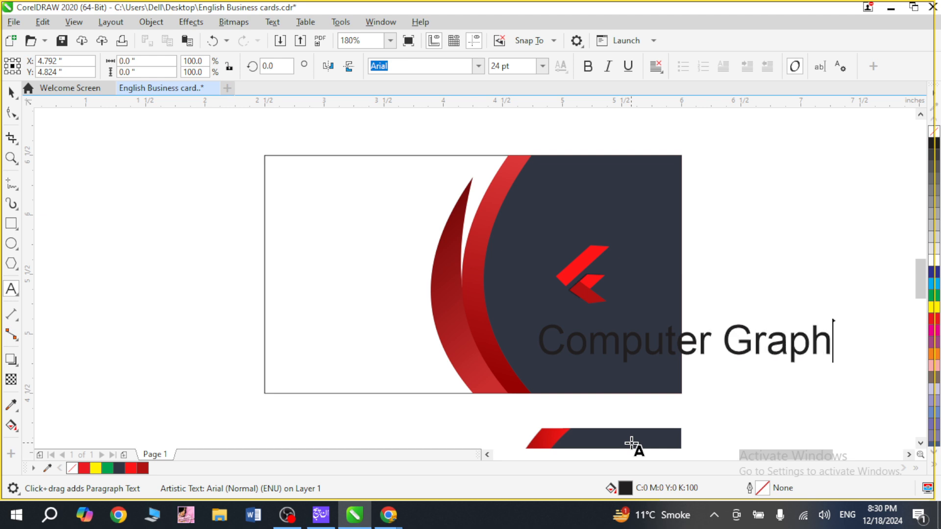
type("ics")
key("ctrl+space")
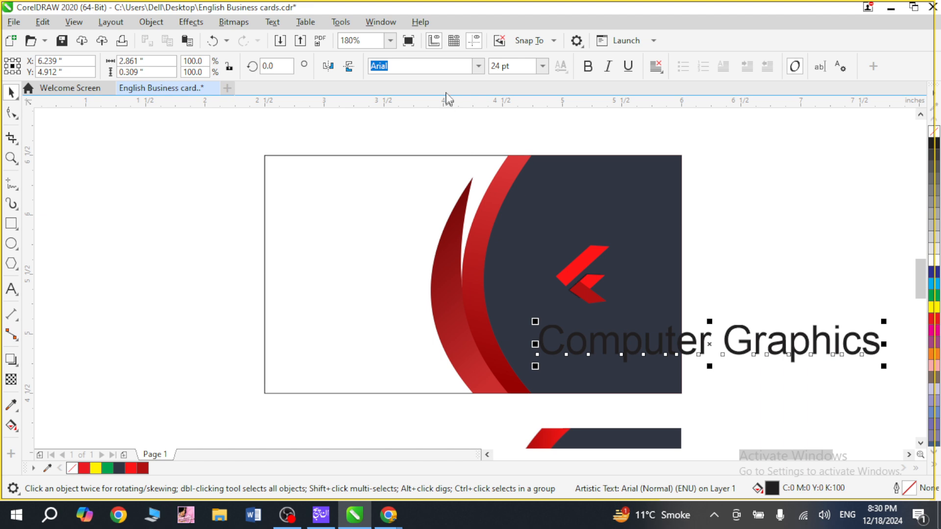
Set the "Computer Graphics" text to the Cooper Black font at 16 pt.
type("c")
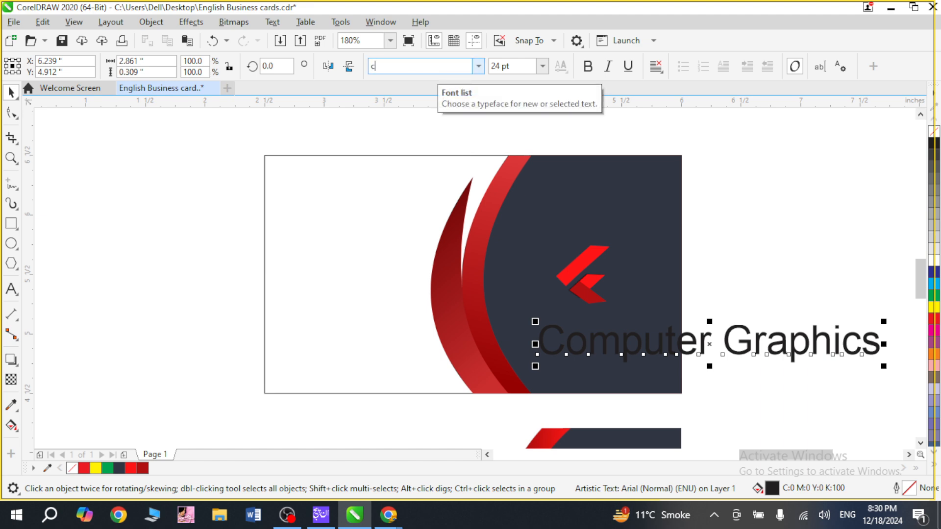
type("o")
type("op'")
key("Return")
key("ctrl+KP_4")
key("ctrl+KP_4")
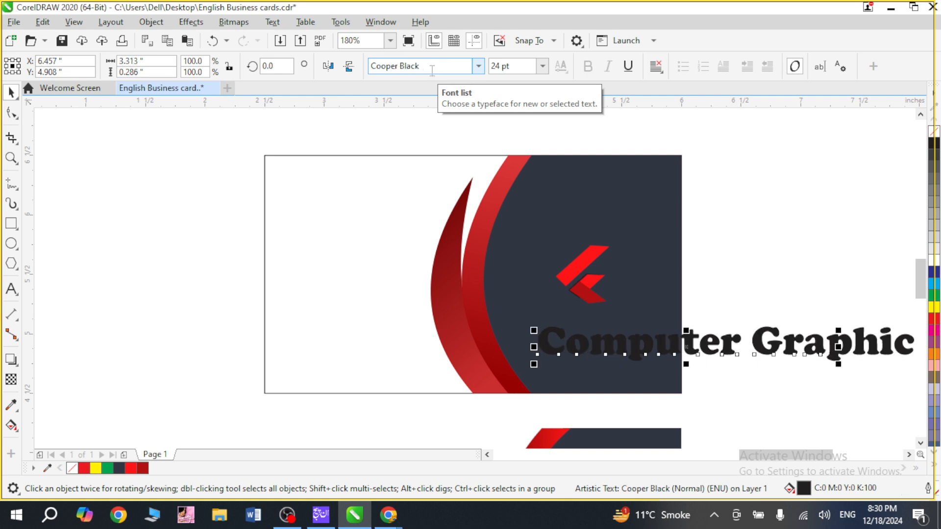
Break the text into two lines so that "Graphics" sits below "Computer".
key("F2")
left_click_drag(527, 224, 814, 459)
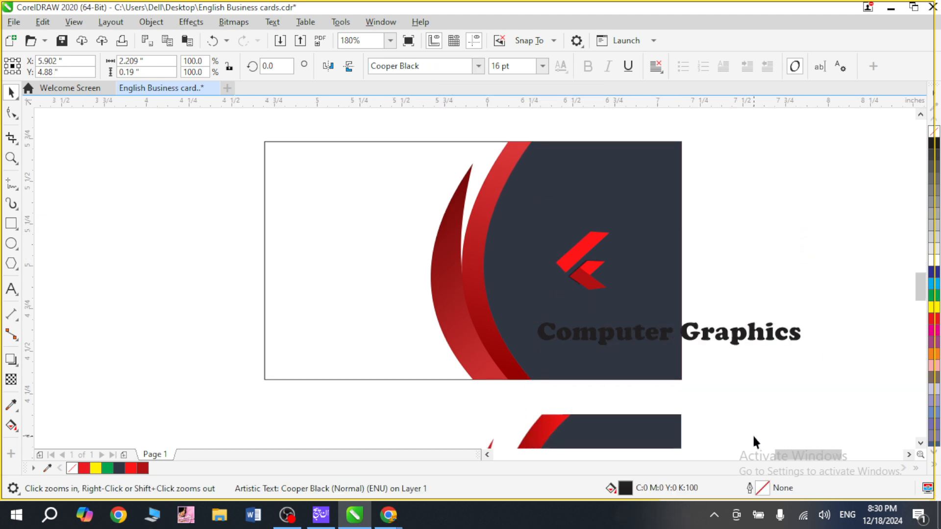
double_click(471, 293)
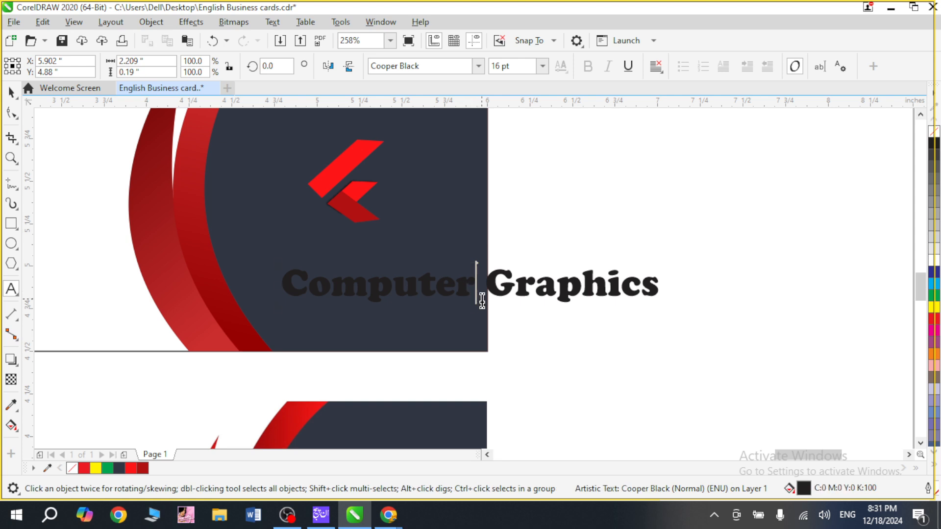
key("Return")
key("Escape")
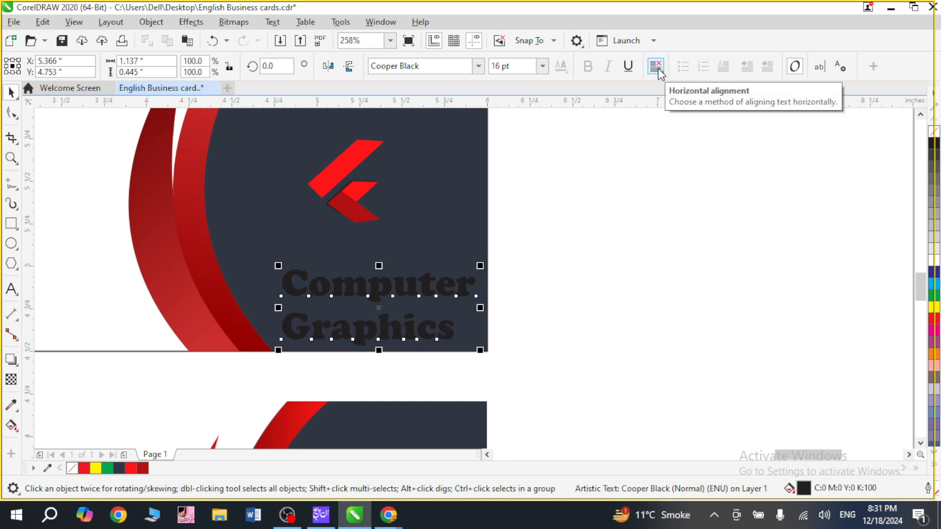
Centre-align the two lines of "Computer Graphics" text and centre the text horizontally on the logo.
left_click(659, 70)
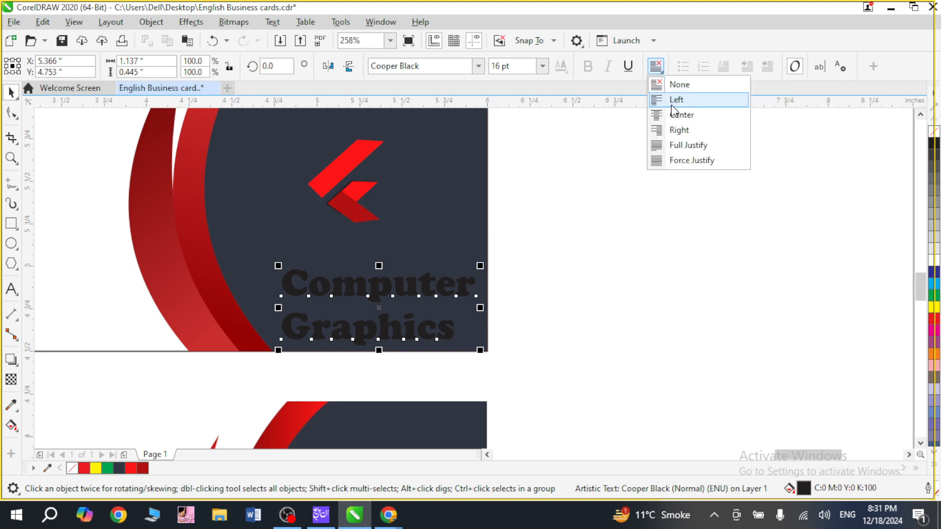
left_click(679, 113)
left_click(444, 287)
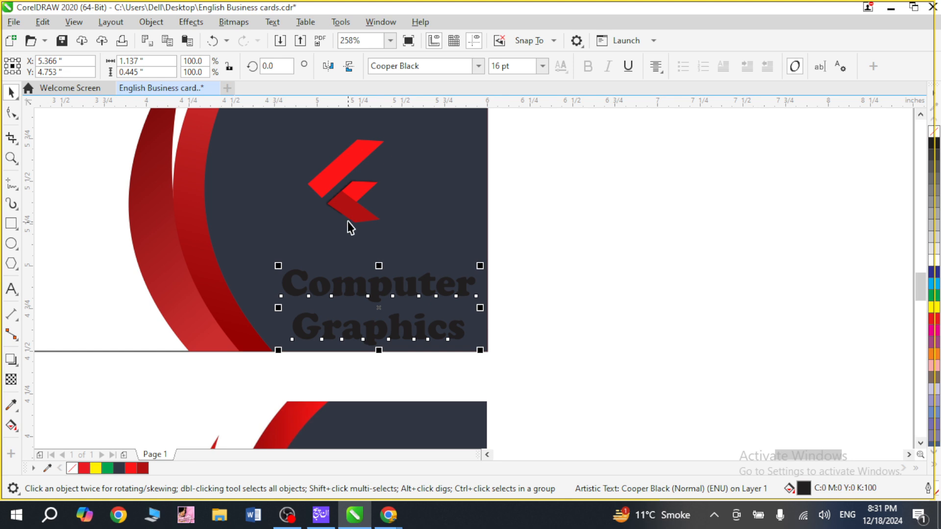
left_click(352, 205, "shift")
key("c")
left_click(610, 252)
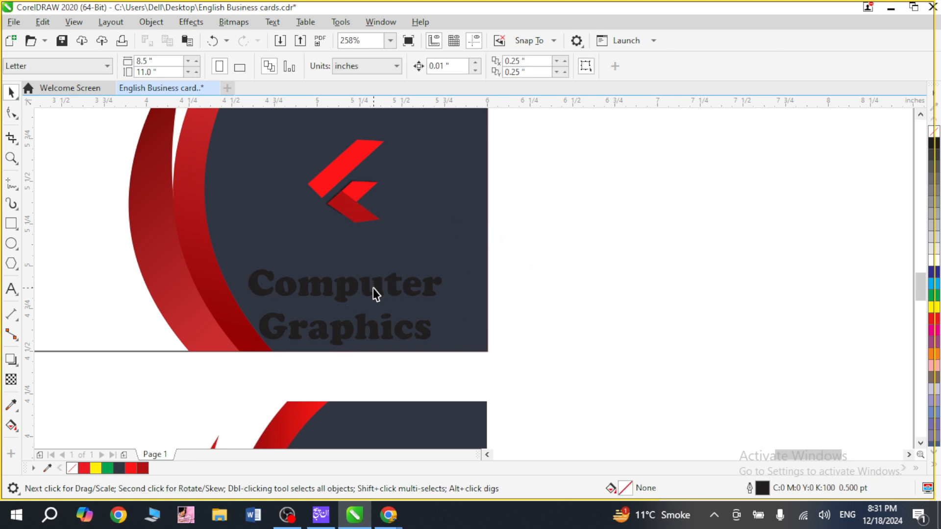
Move the "Computer Graphics" text up to just below the logo and fill it white.
left_click_drag(372, 288, 379, 248)
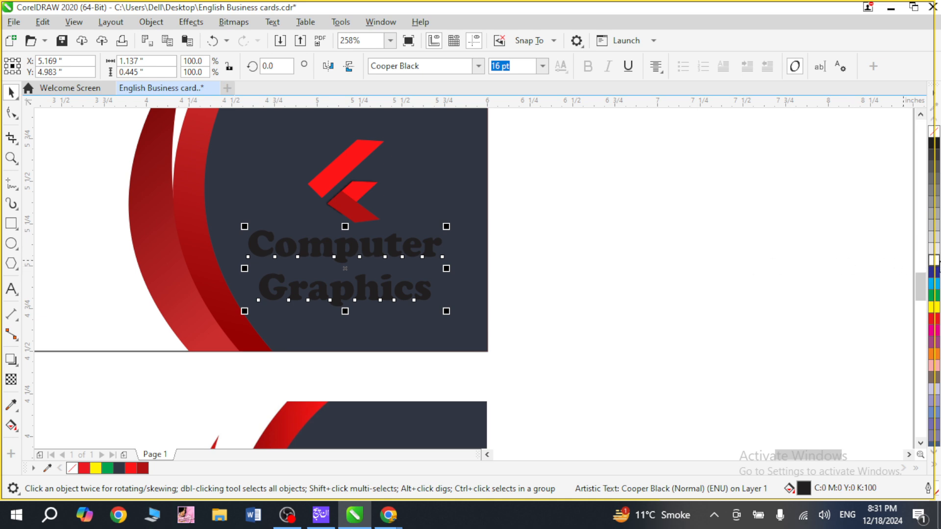
left_click(931, 261)
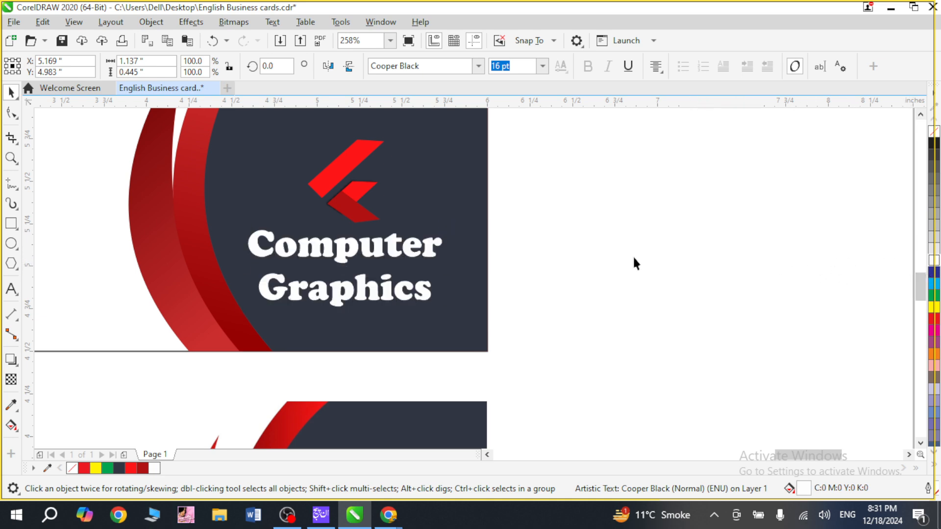
Group the logo with the "Computer Graphics" text and centre the group on the dark panel shape.
left_click(338, 207)
left_click(354, 245, "shift")
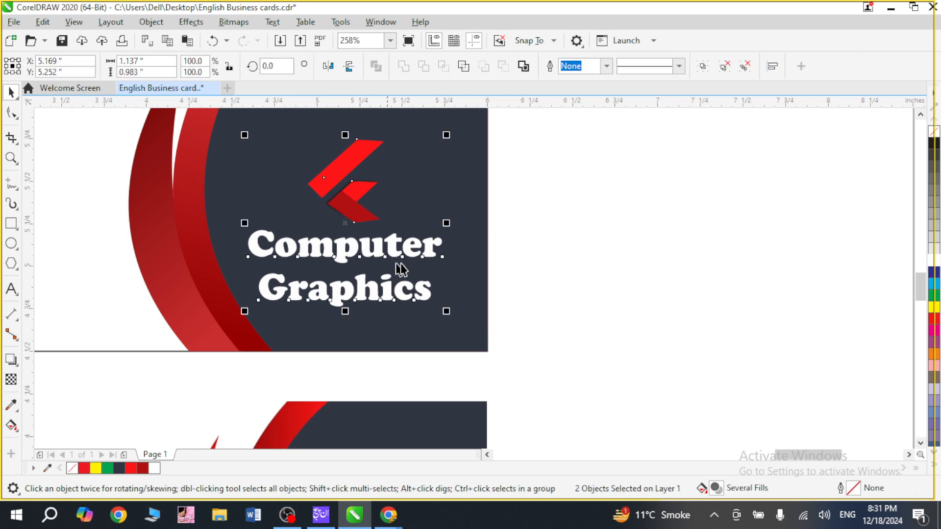
left_click(242, 179)
left_click(332, 200, "shift")
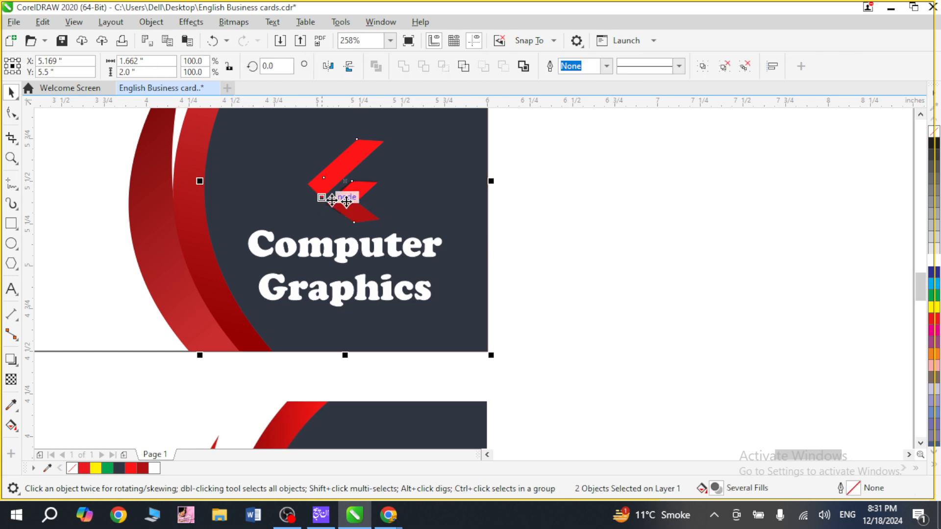
scroll(565, 246, "down", 1)
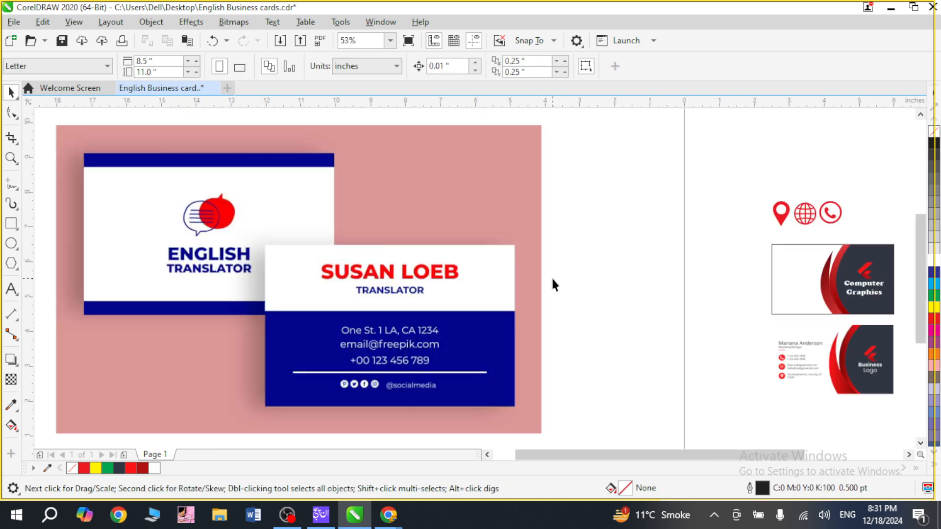
Scale the logo and text group down to about 86.8% around its centre on the dark panel.
key("F2")
left_click_drag(782, 242, 899, 324)
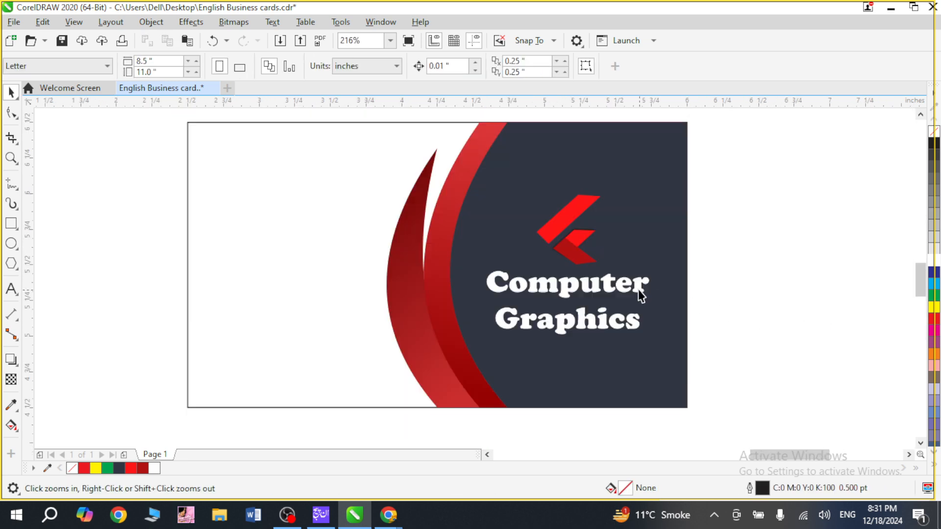
left_click(613, 287)
left_click_drag(652, 341, 643, 330)
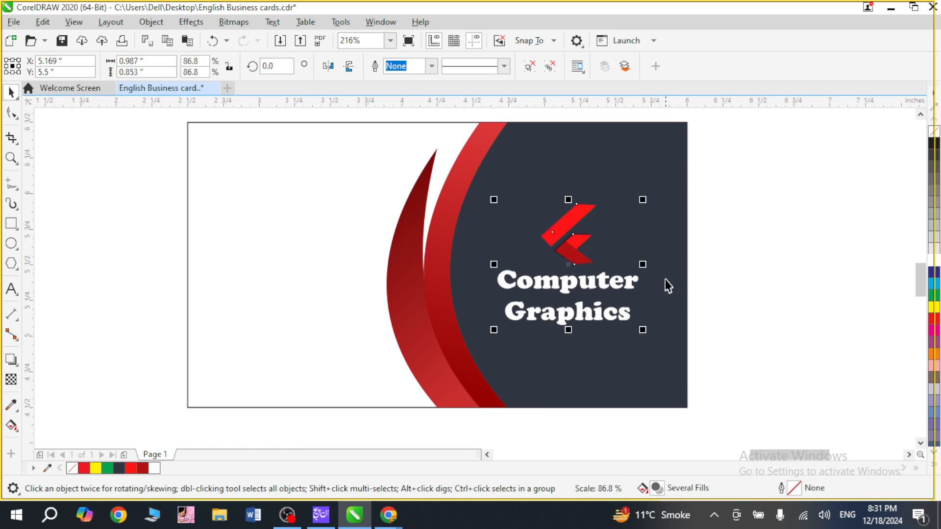
left_click(763, 209)
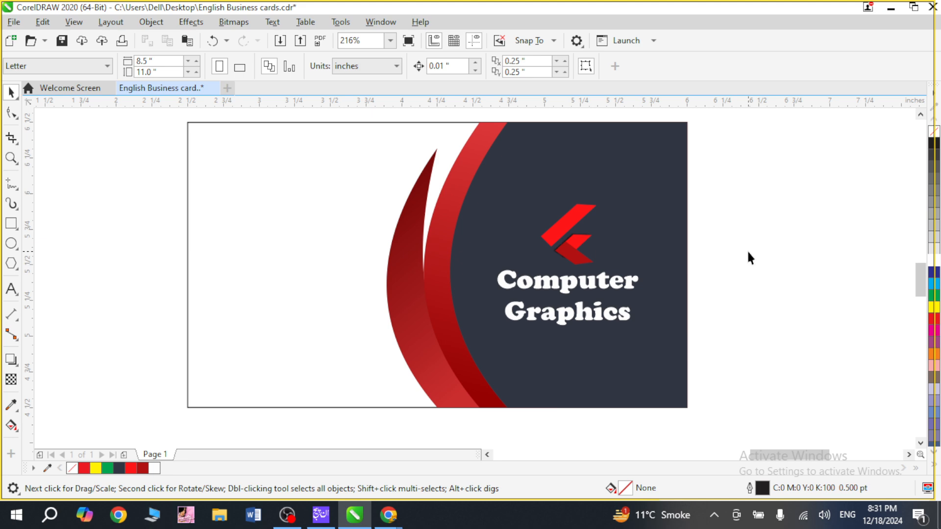
Add the cardholder's full name as artistic text beside the contact details of the sample card.
key("F3")
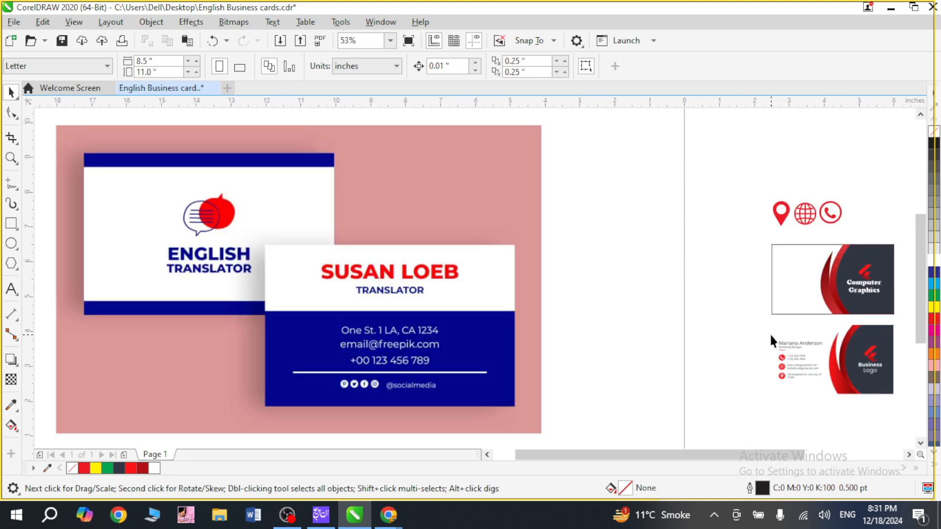
key("z")
left_click_drag(762, 333, 840, 393)
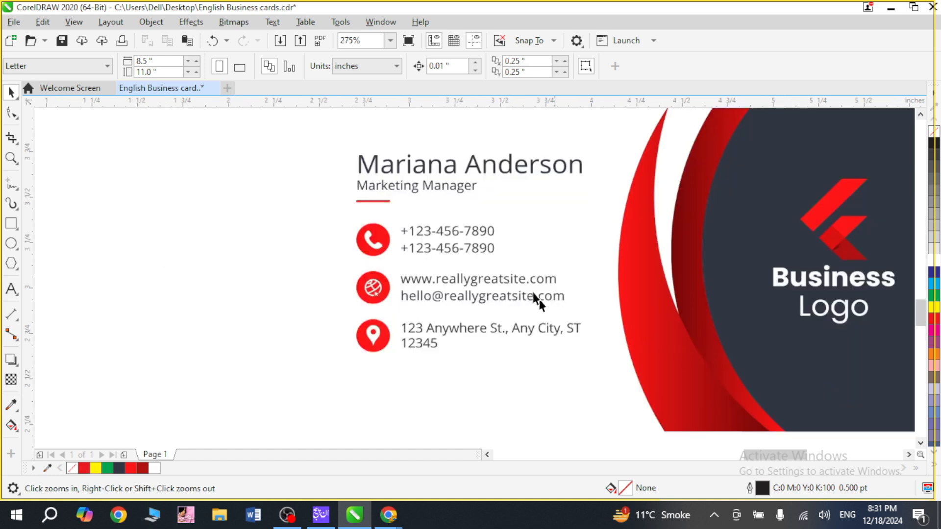
left_click(16, 292)
left_click(123, 260)
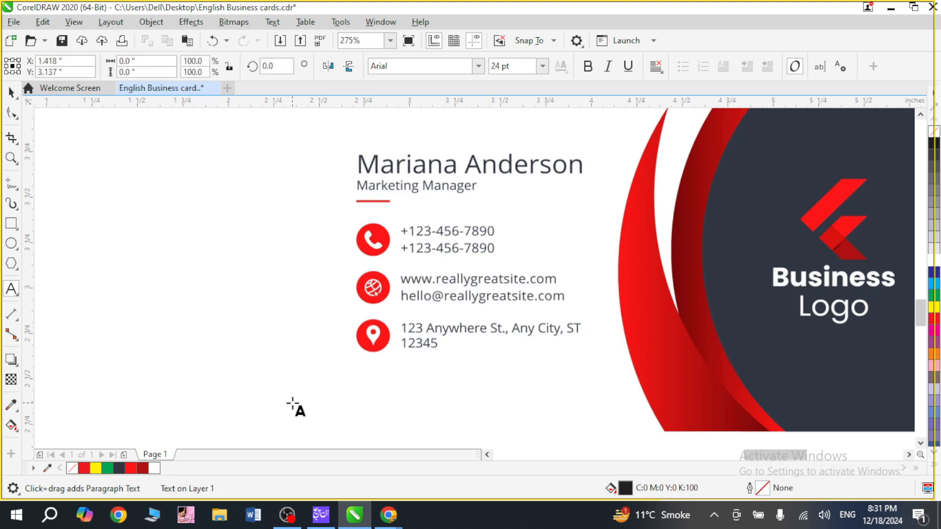
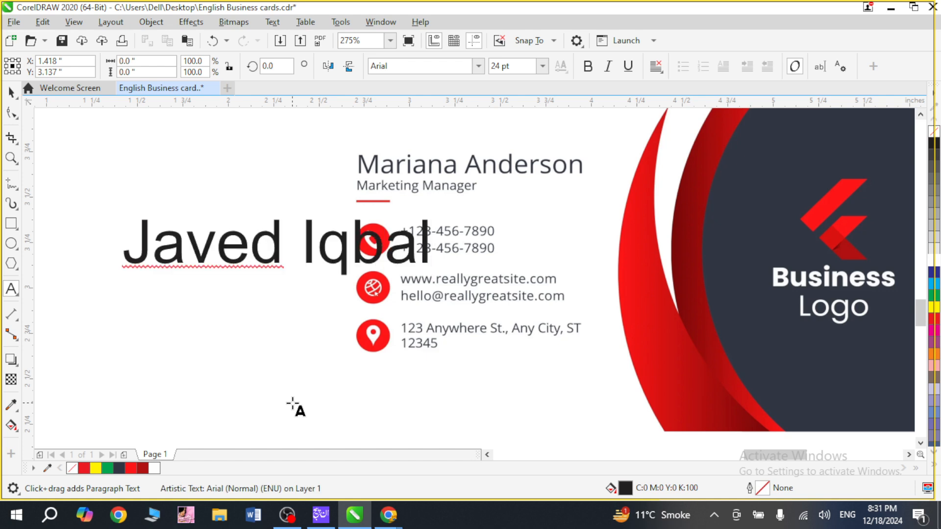
key("ctrl+space")
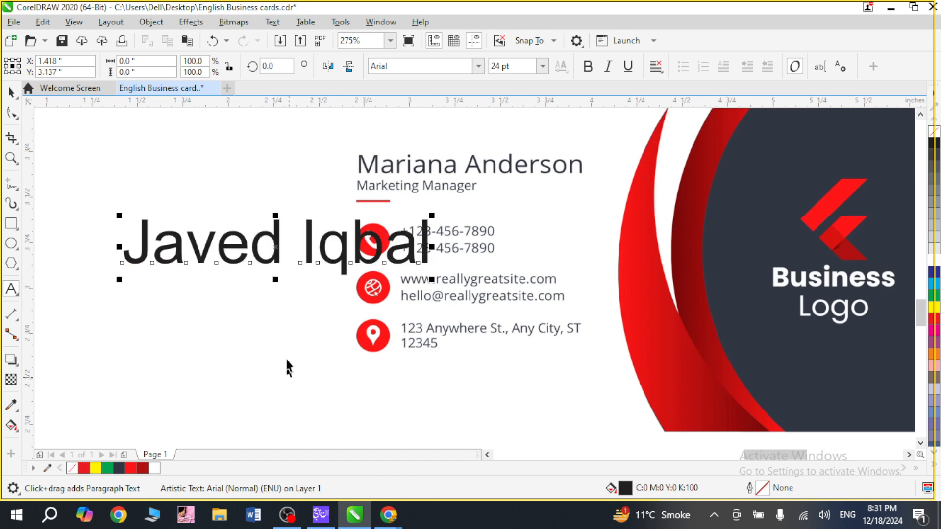
Make the cardholder's name bold and move it level with the name on the sample card.
left_click_drag(276, 237, 192, 183)
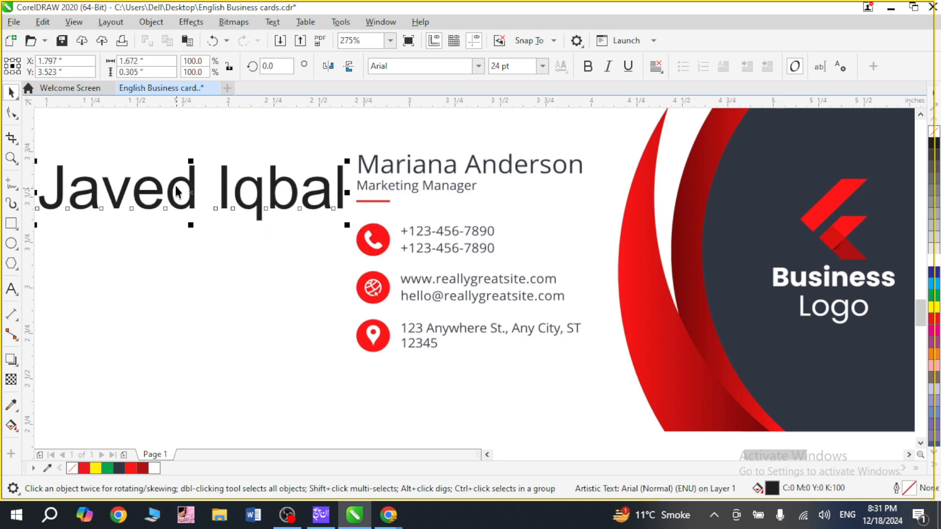
left_click(588, 66)
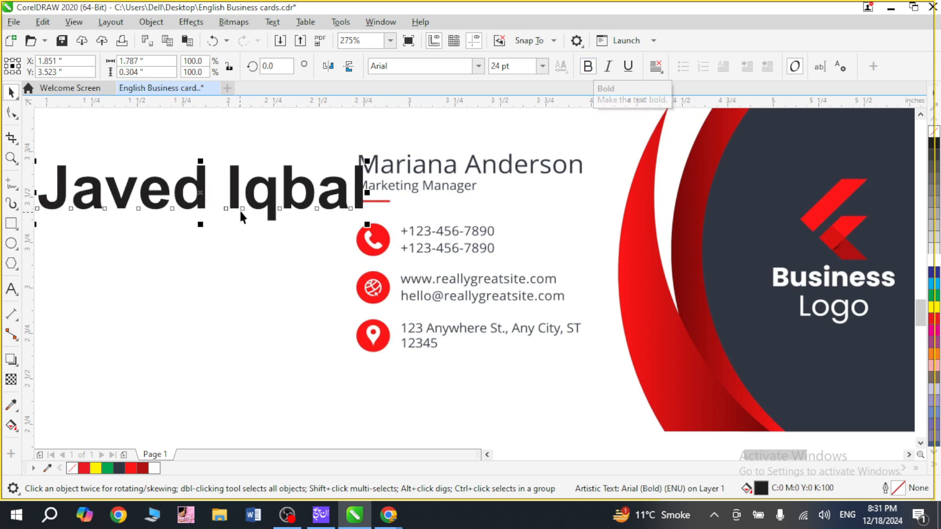
left_click_drag(249, 198, 240, 182)
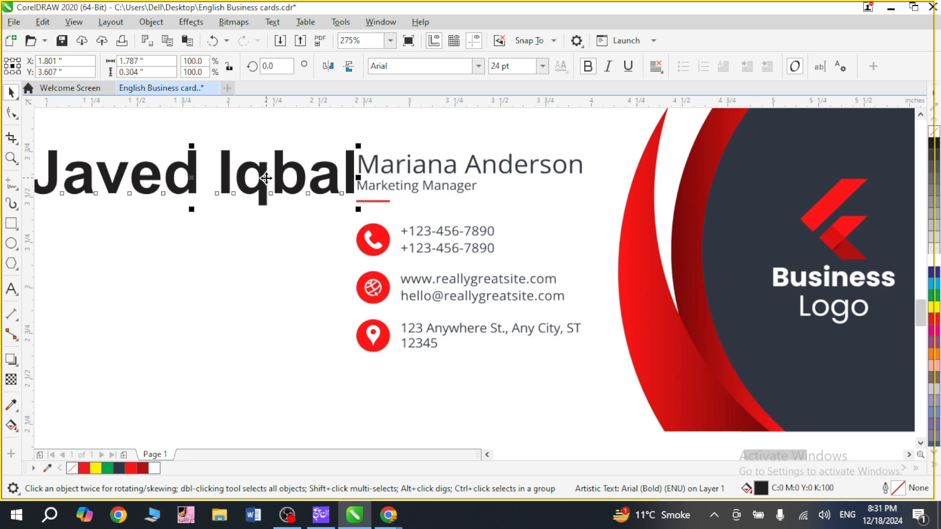
Duplicate the name text directly below the original and turn off bold on the copy.
left_click_drag(266, 178, 273, 253)
right_click(272, 253)
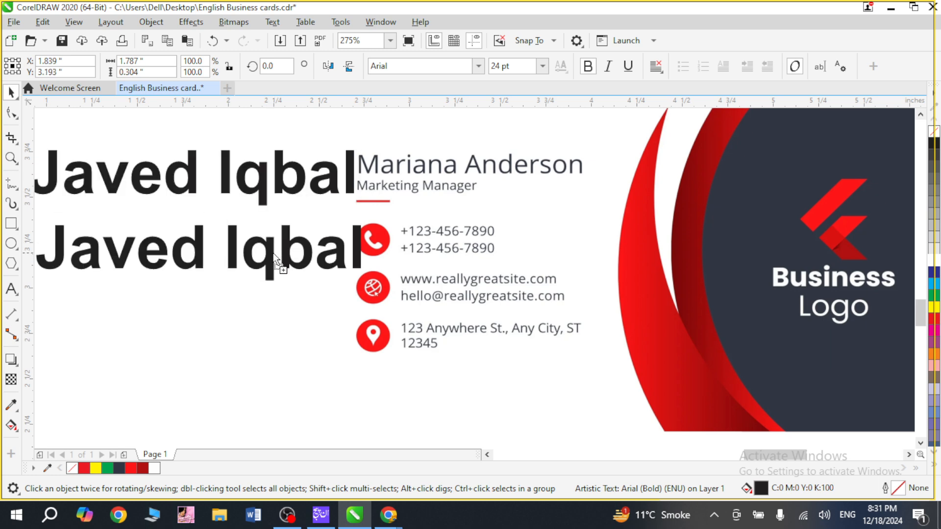
left_click(590, 65)
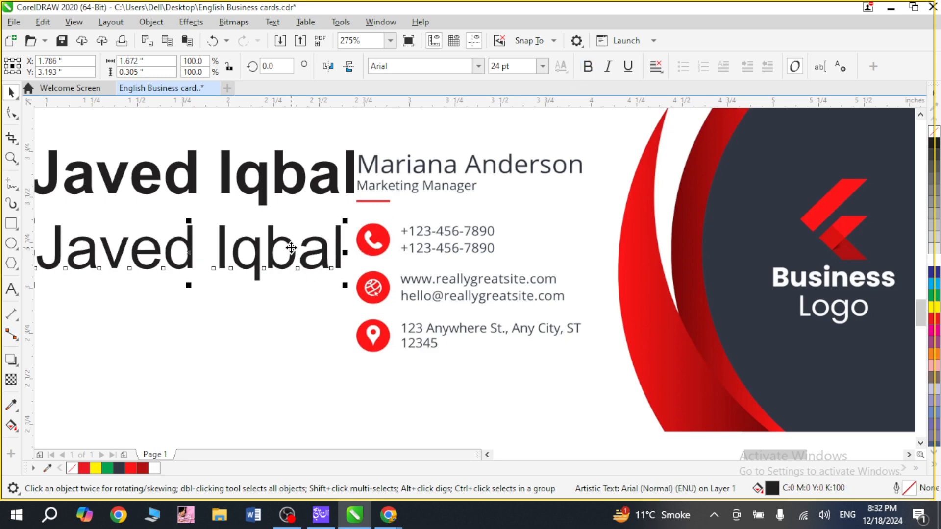
Replace the wording of the duplicated name text with "Grapher Designer".
key("F8")
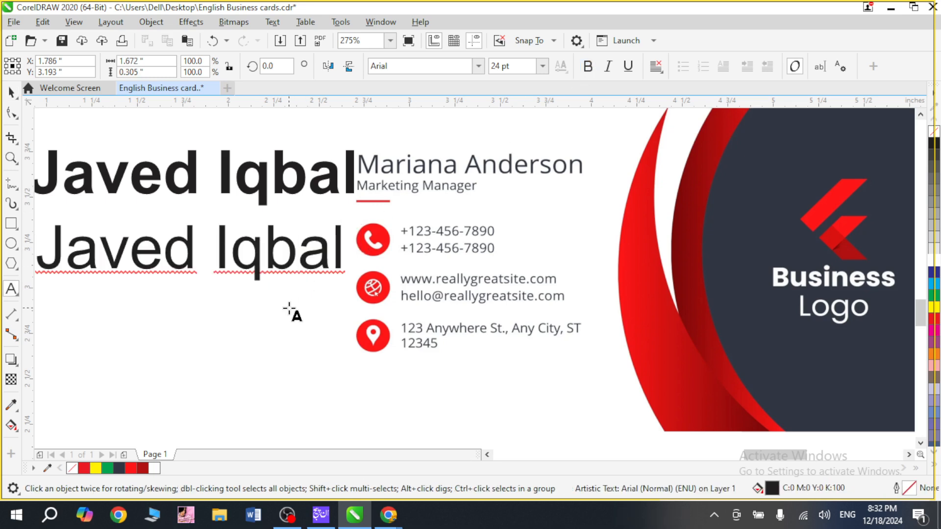
key("ctrl+a")
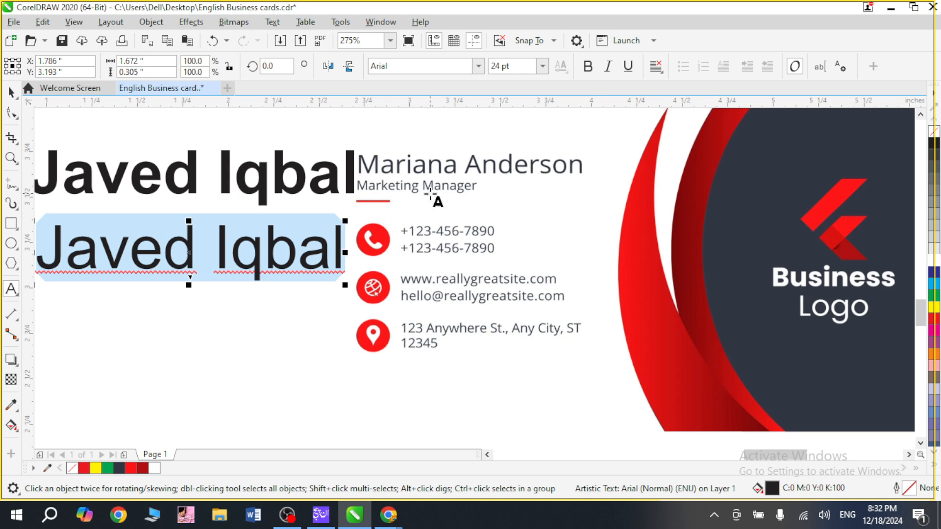
type("C")
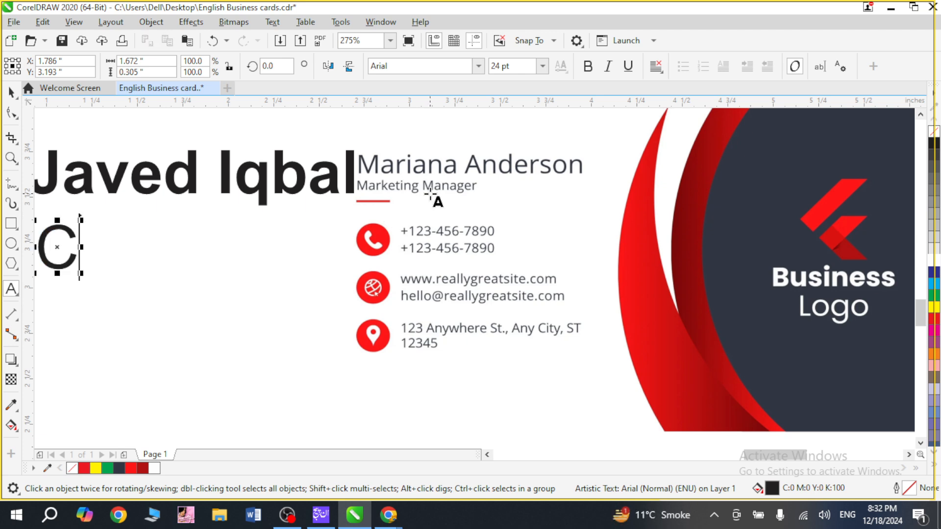
key("BackSpace")
type("Graph")
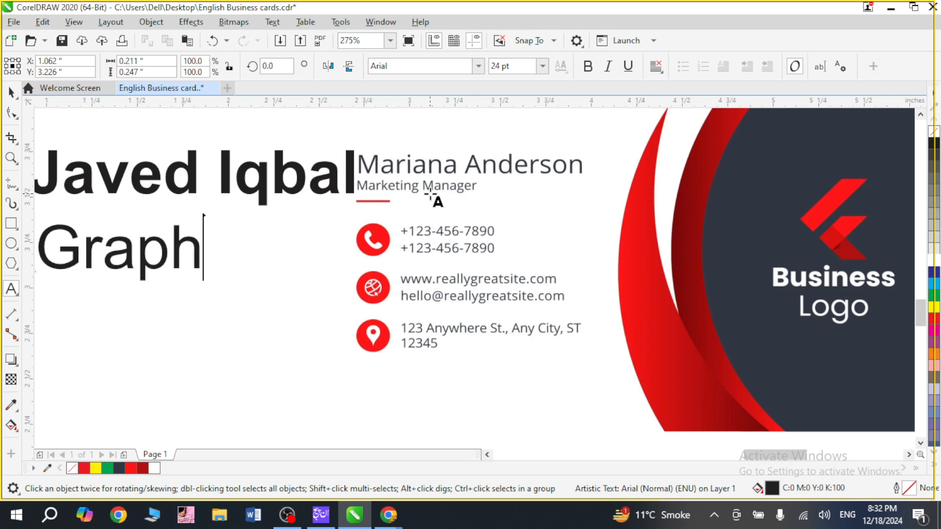
type("e")
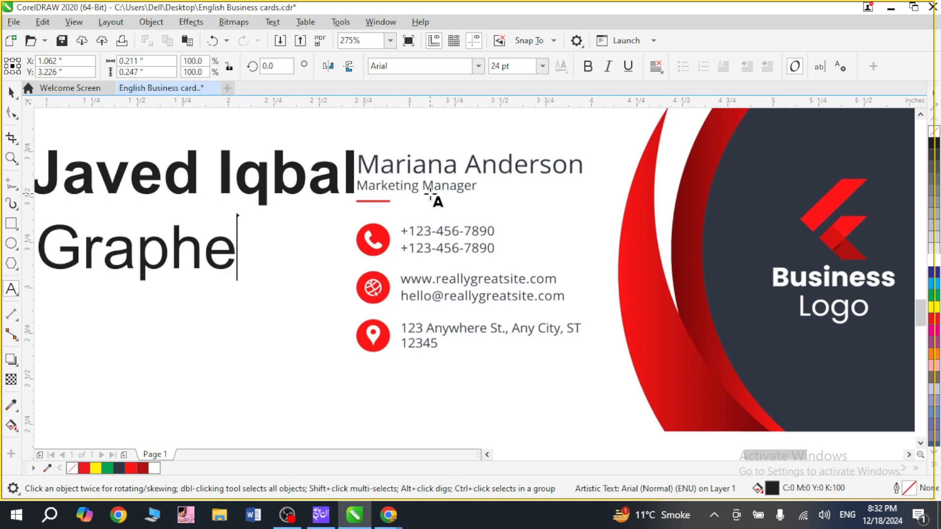
type("r D")
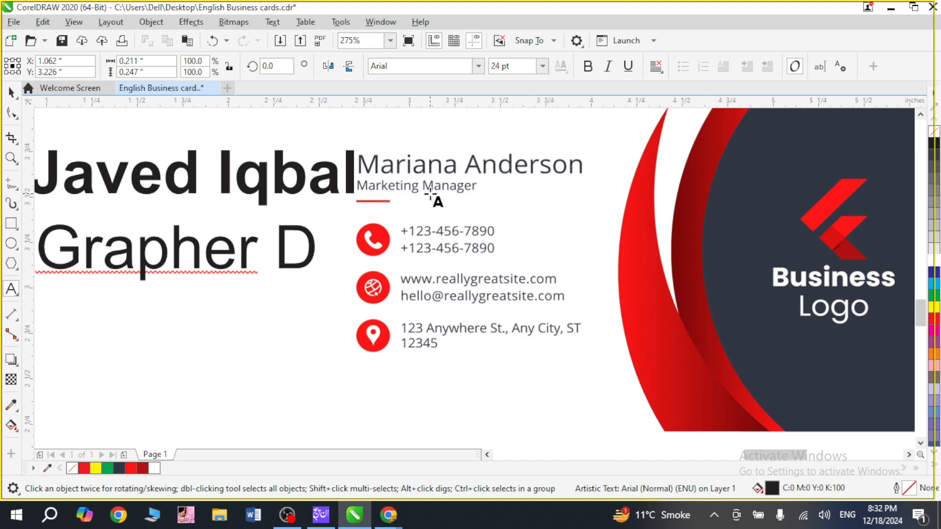
type("esigne")
key("BackSpace")
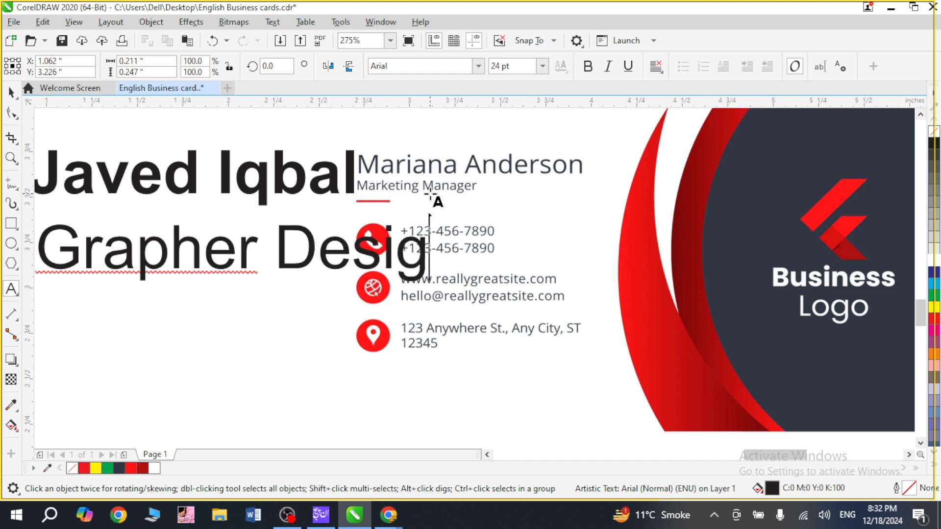
type("ner")
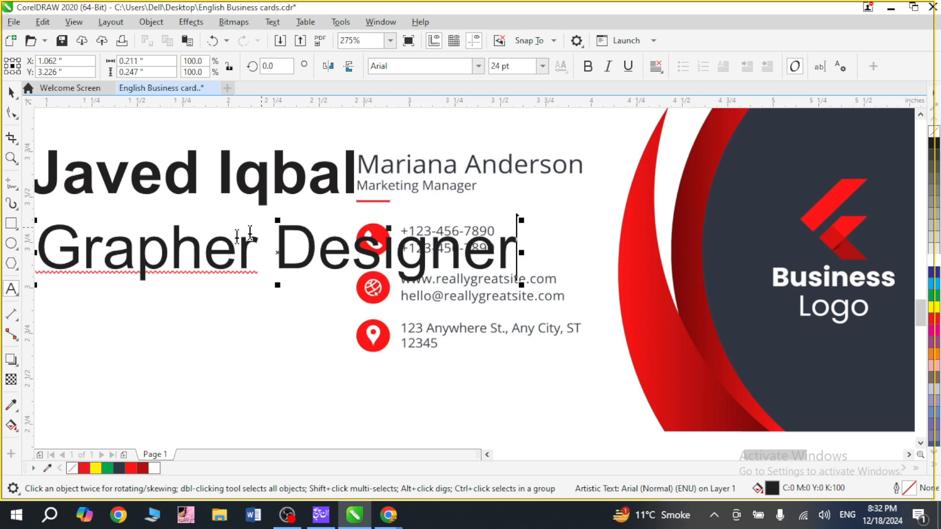
Correct the first word of the job title so the line reads "Graphic Designer".
left_click(253, 241)
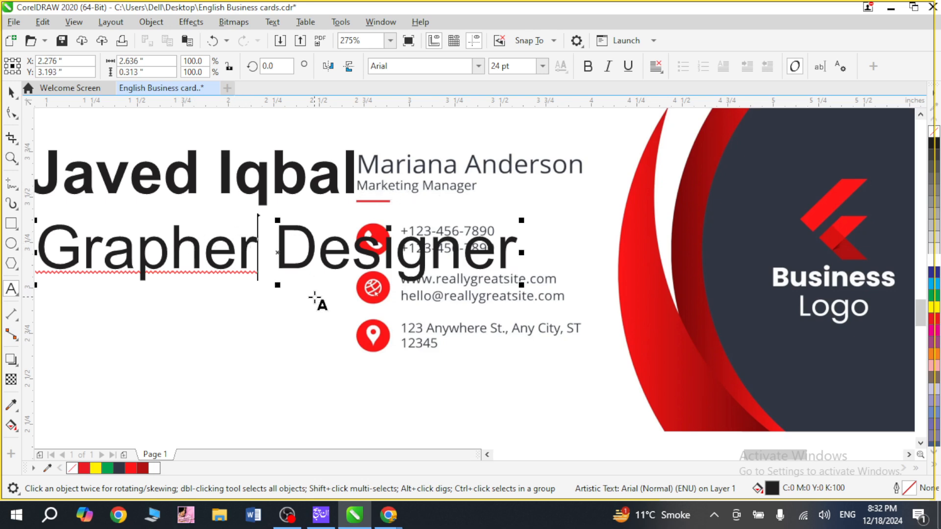
key("BackSpace")
key("BackSpace")
key("BackSpace")
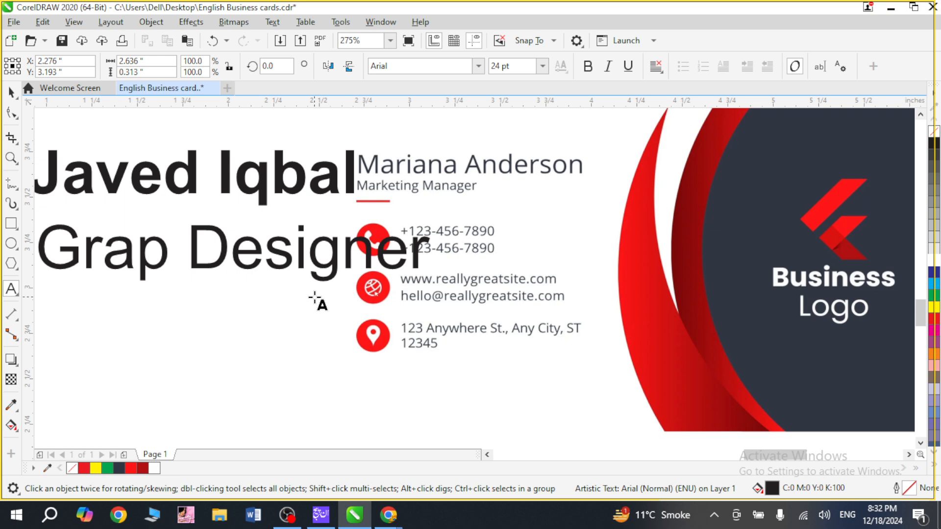
type("h")
key("BackSpace")
key("BackSpace")
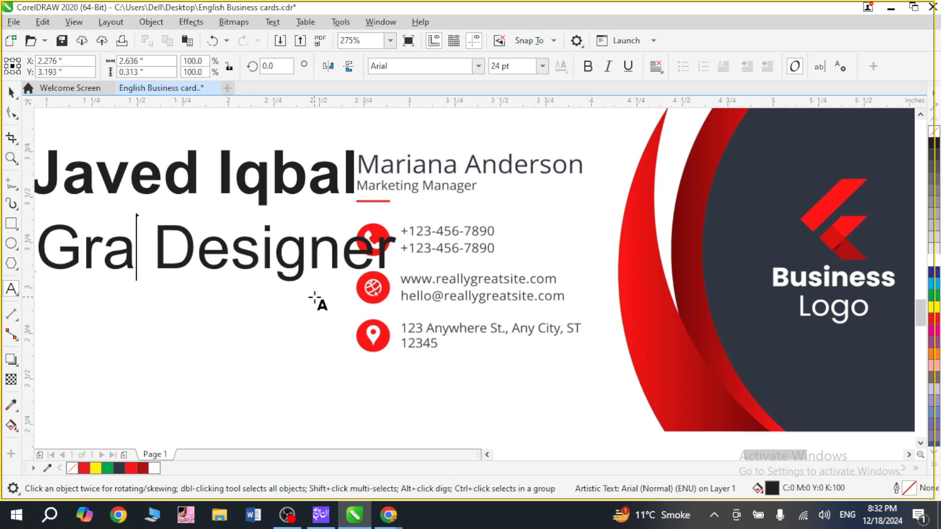
type("h")
key("BackSpace")
type("phi")
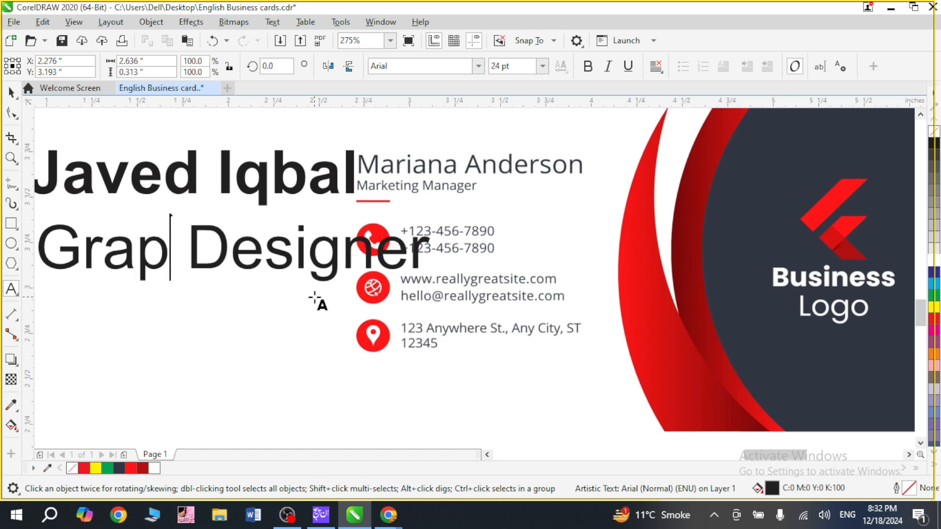
type("c")
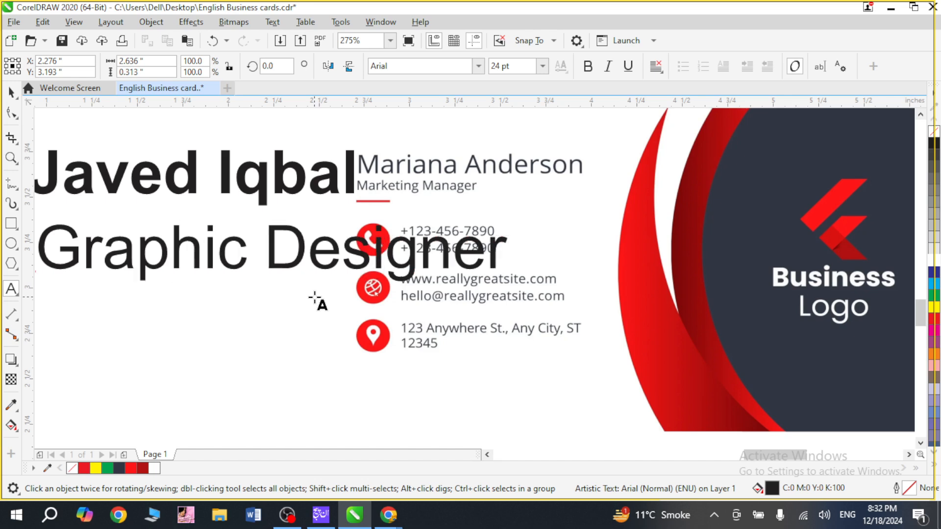
key("ctrl+space")
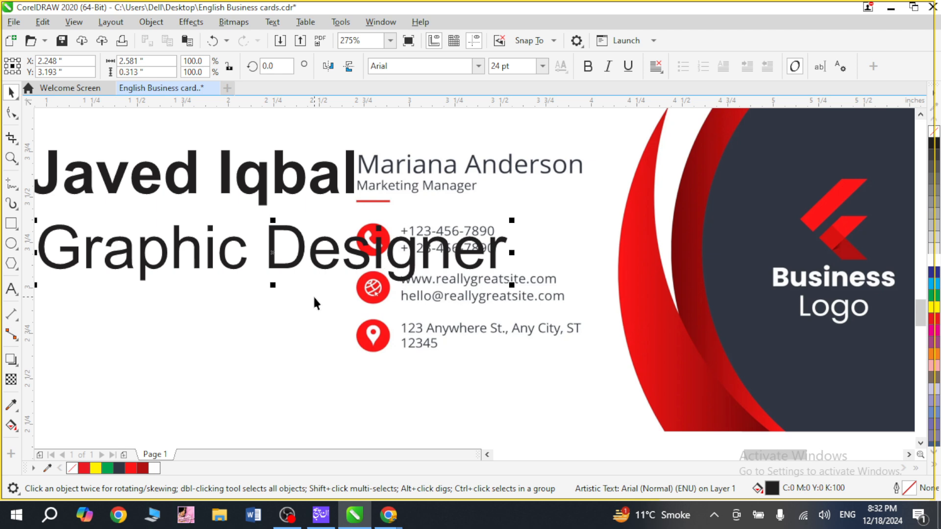
Reduce the job title text to a font size of 12 pt.
key("ctrl+KP_4")
key("ctrl+KP_4")
key("ctrl+KP_4")
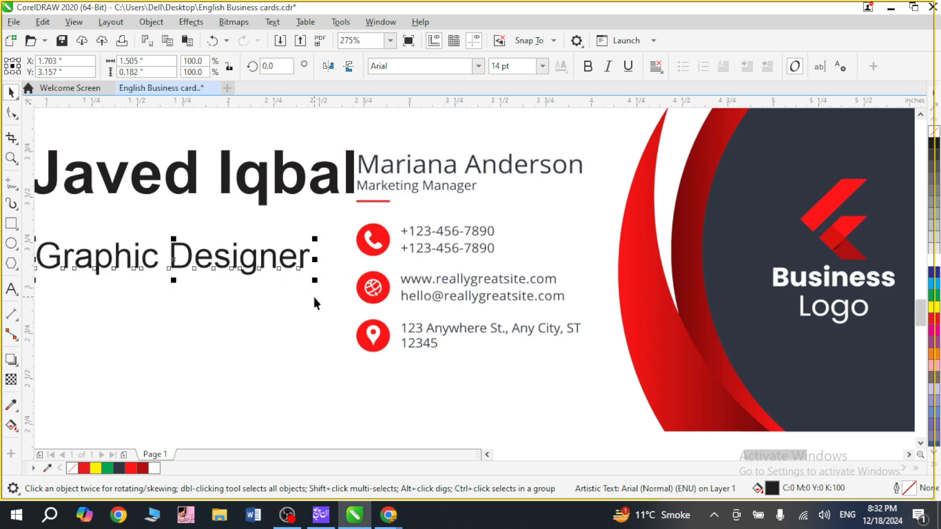
double_click(523, 63)
type("12")
key("Return")
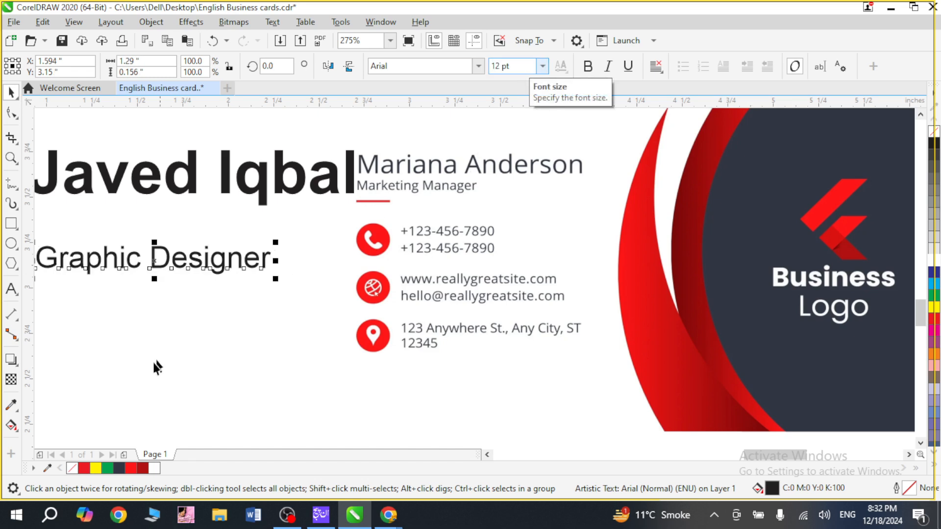
Align the job title text to the left edge of the cardholder's name.
left_click(223, 176)
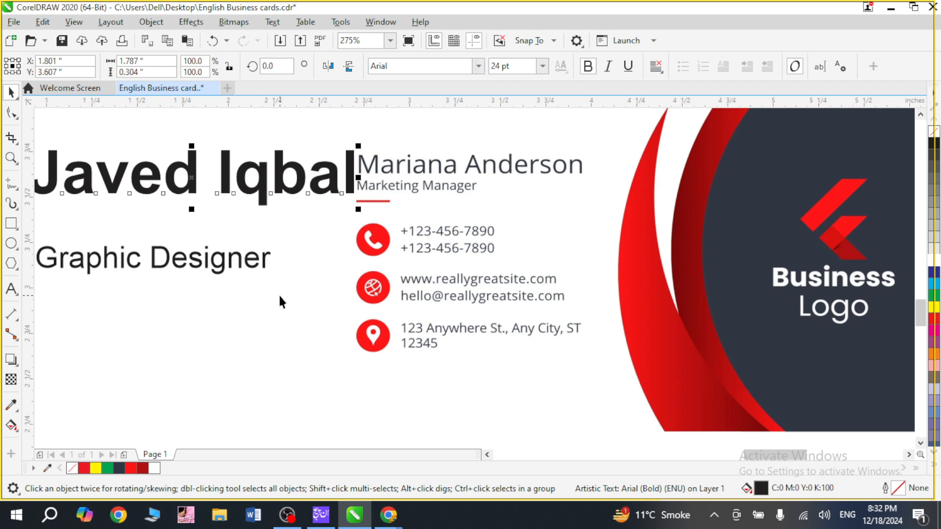
scroll(281, 297, "left", 2)
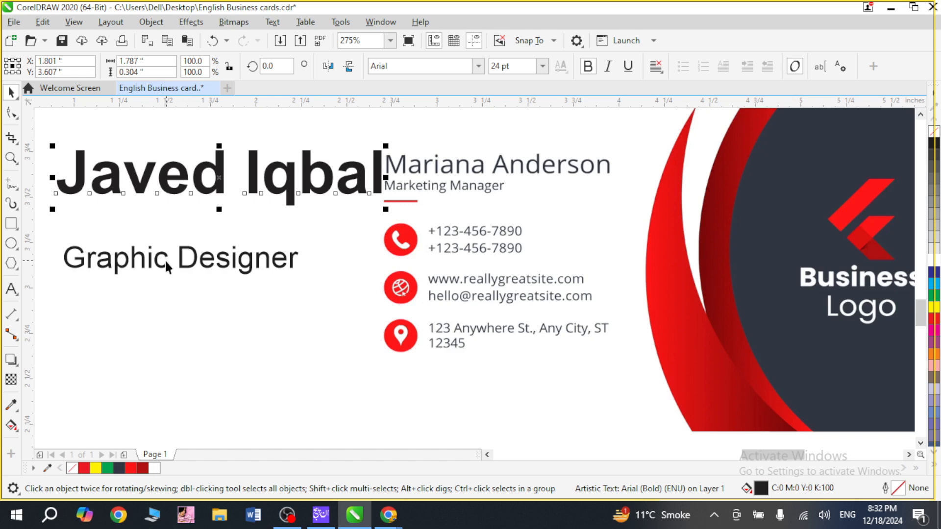
left_click(165, 260)
left_click(144, 180, "shift")
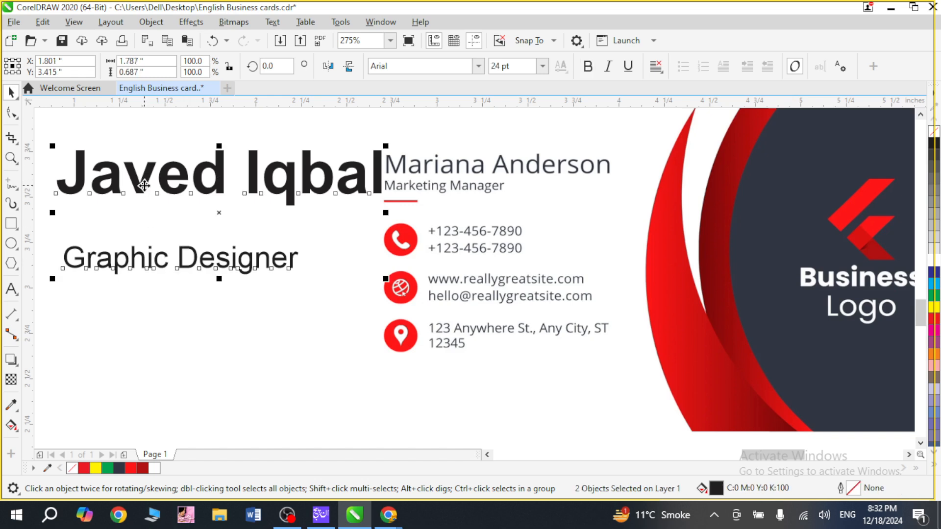
key("r")
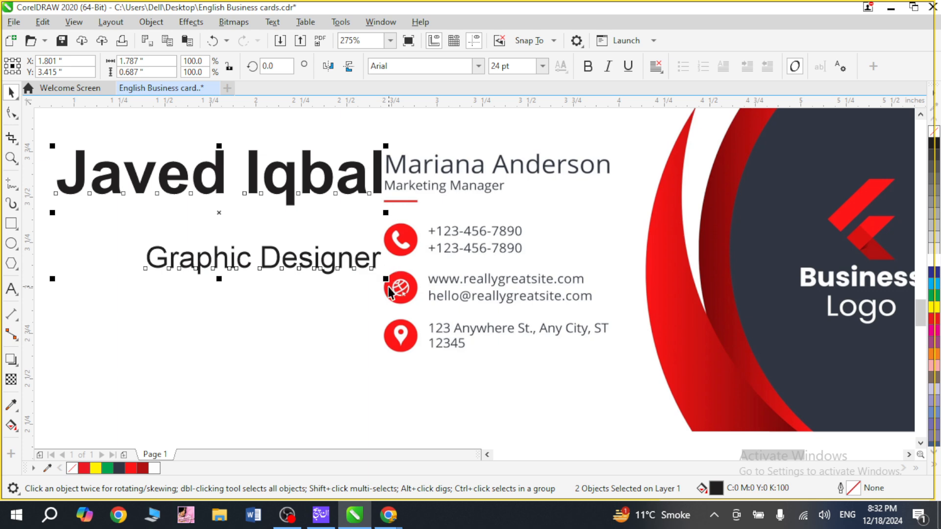
key("l")
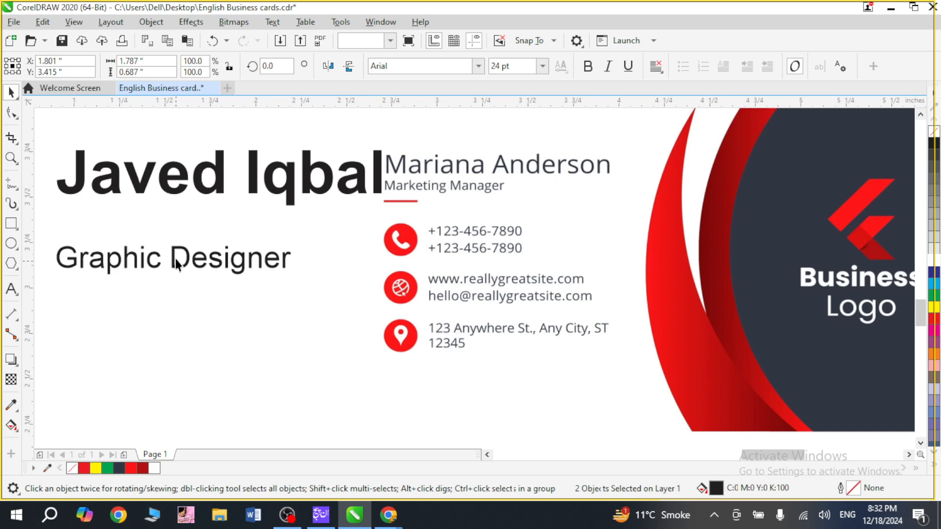
Move the job title straight up so it sits directly beneath the cardholder's name.
key("Escape")
key("z")
left_click_drag(383, 146, 405, 212)
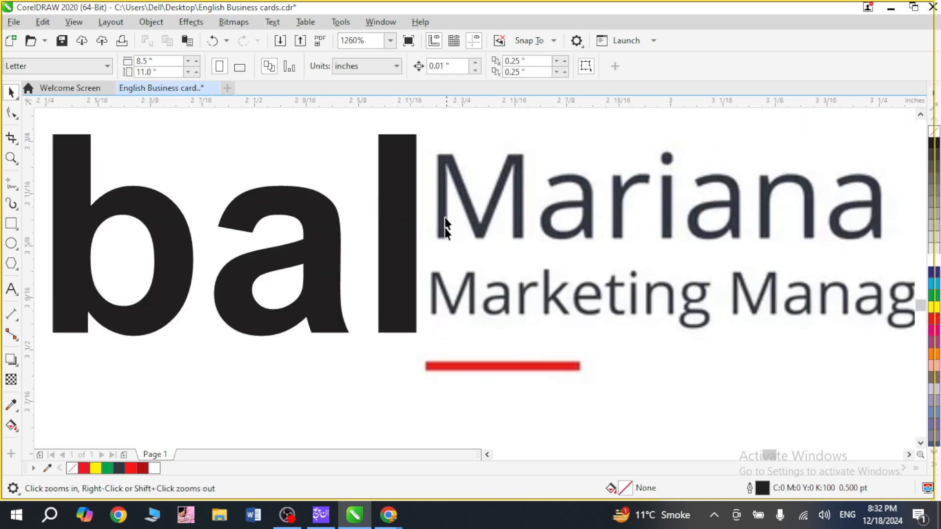
scroll(441, 327, "down", 1)
key("F4")
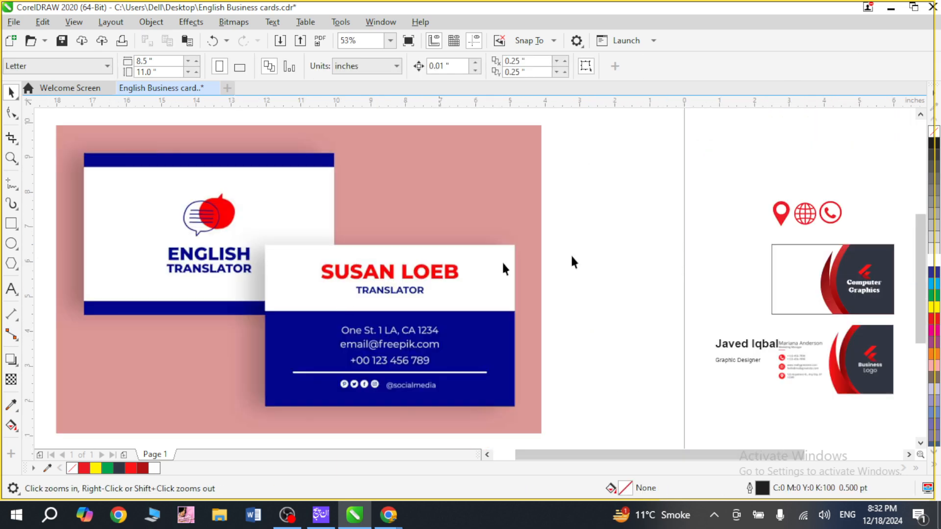
left_click_drag(734, 331, 779, 368)
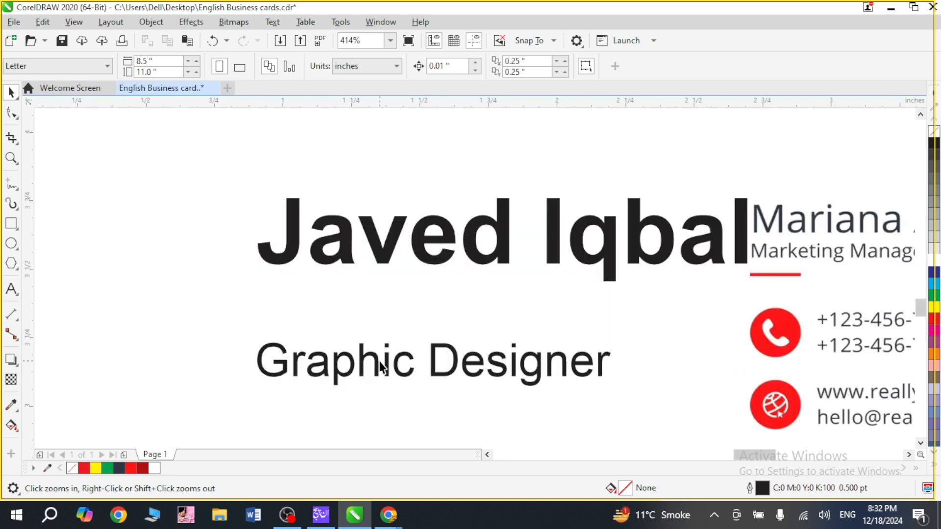
key("space")
left_click_drag(373, 358, 384, 297)
left_click(229, 339)
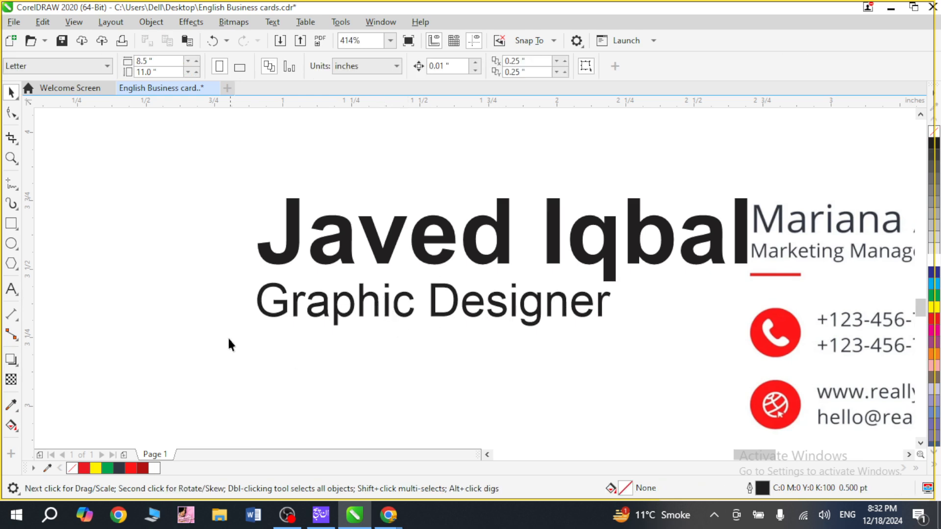
Draw a horizontal line about 0.56 inches long below the job title and nudge it slightly towards the title's left edge.
key("F5")
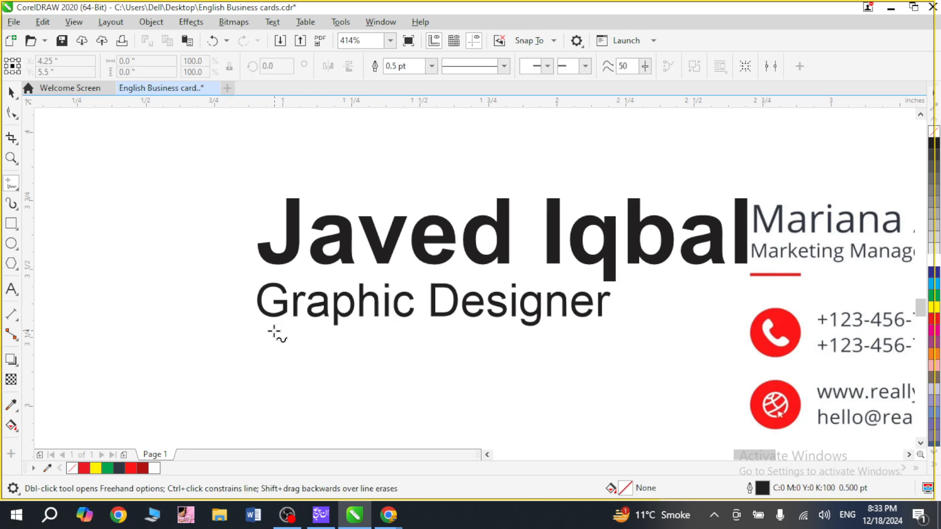
left_click(270, 331)
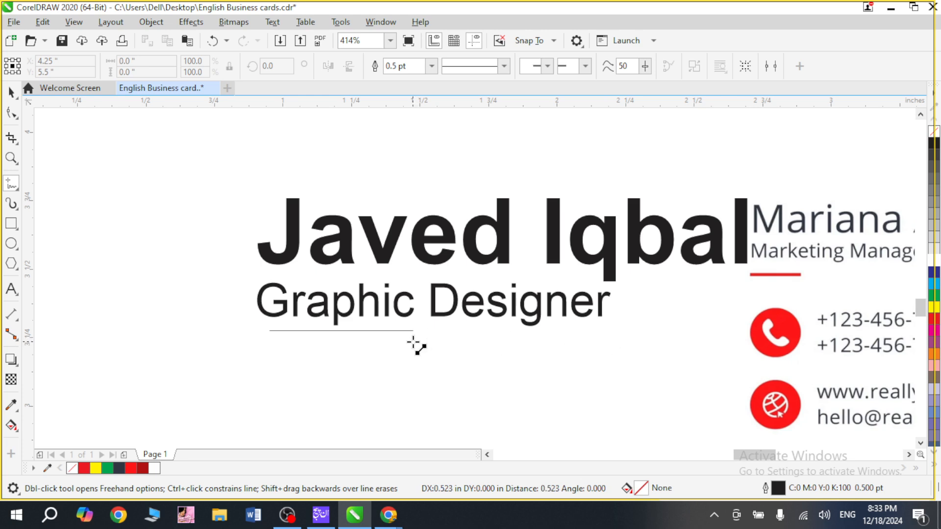
left_click(423, 342)
key("space")
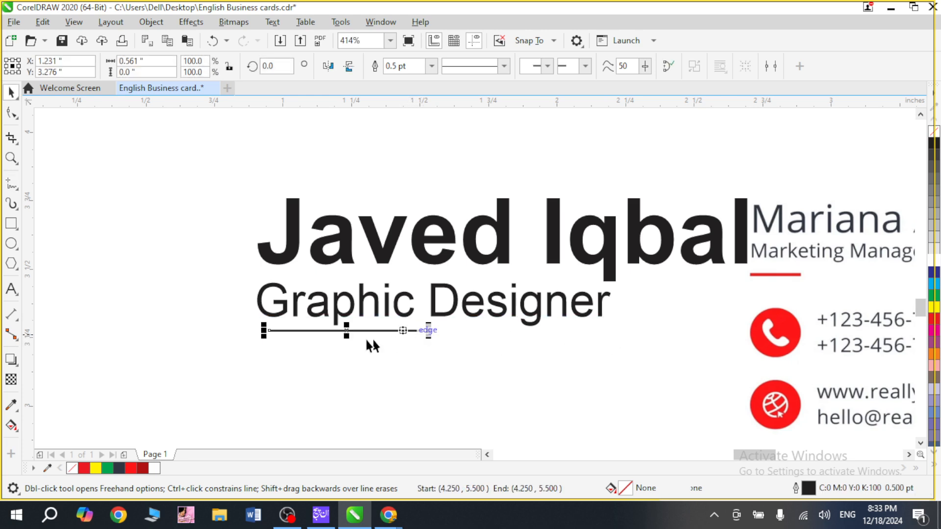
key("F2")
left_click_drag(217, 277, 466, 367)
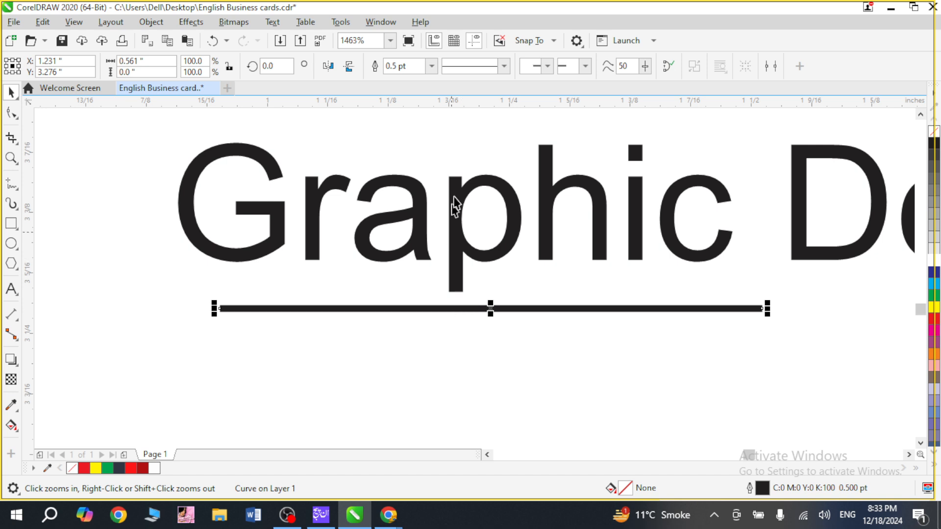
key("Left")
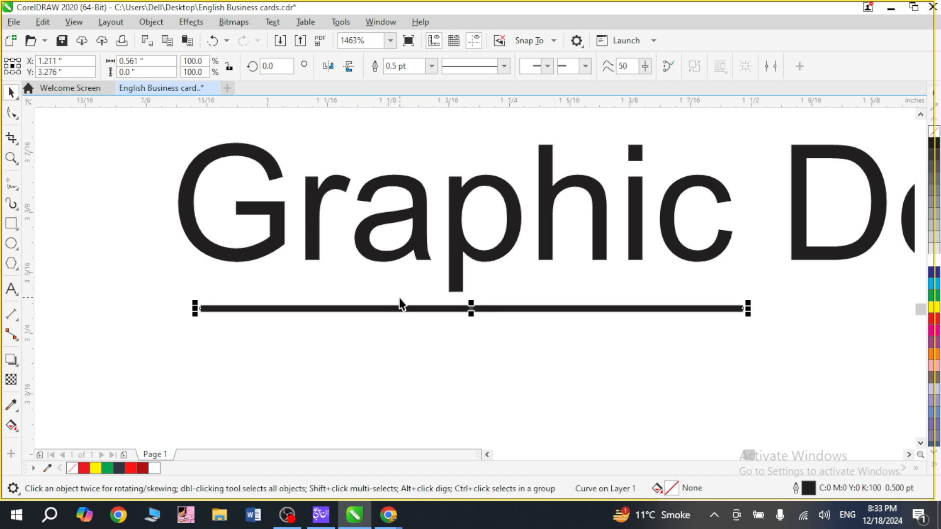
Give the line under the job title a 2 pt outline in red.
left_click(431, 66)
key("Escape")
left_click(419, 141)
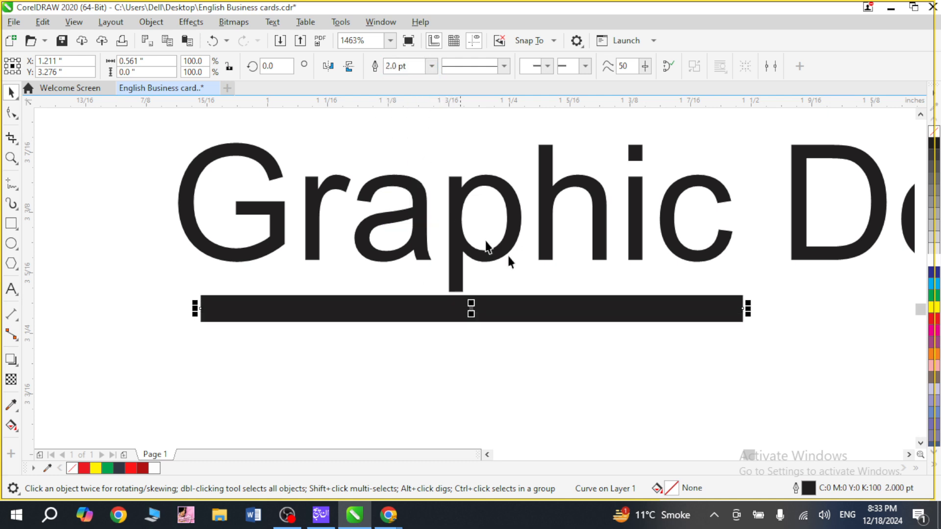
right_click(934, 319)
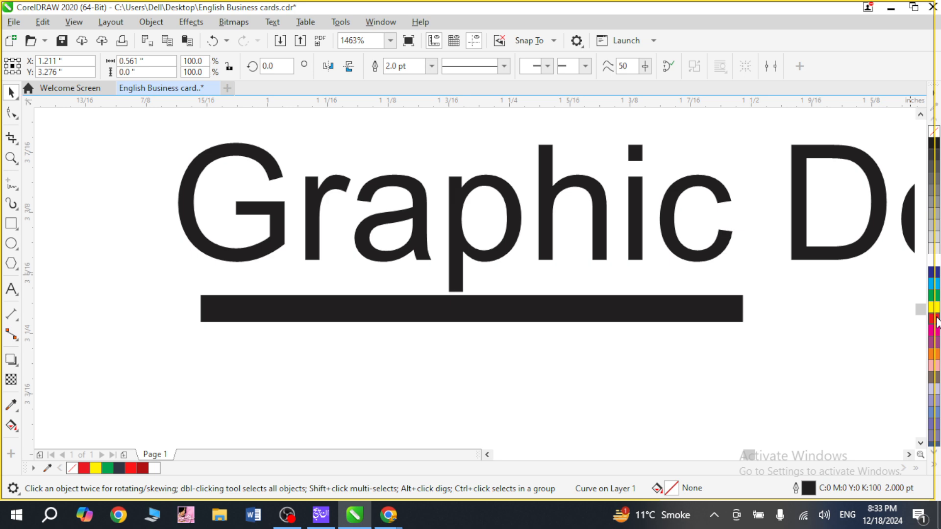
left_click(681, 391)
Group the name, job title and red line, and move the group onto the white area of the new card.
key("F4")
key("F2")
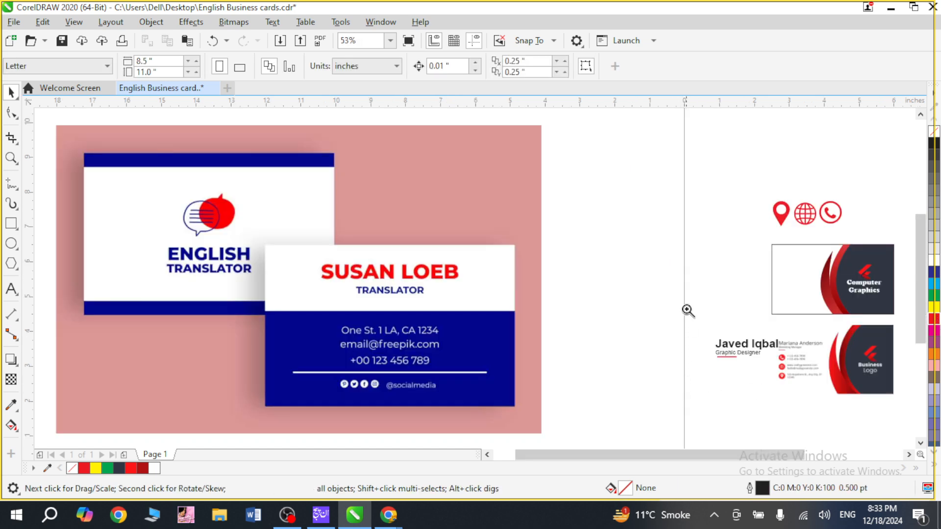
left_click_drag(686, 309, 864, 399)
left_click_drag(280, 341, 284, 339)
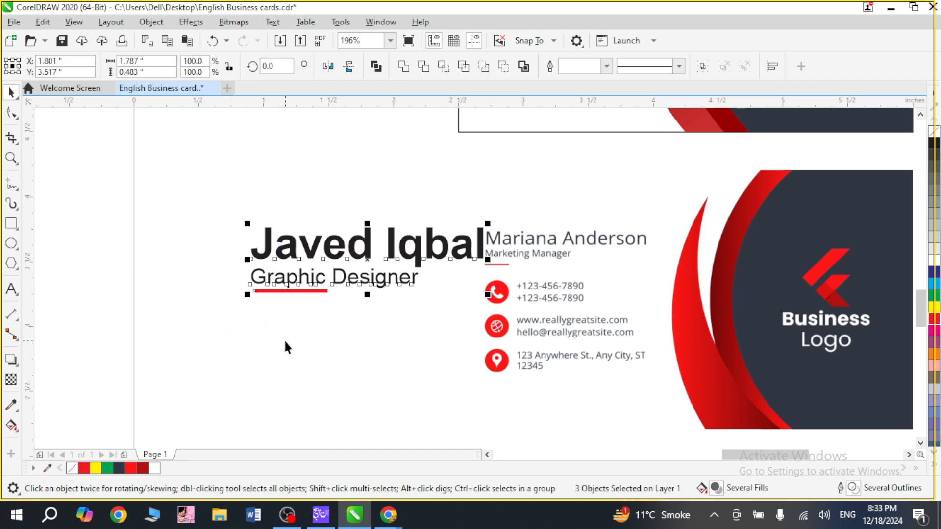
key("F4")
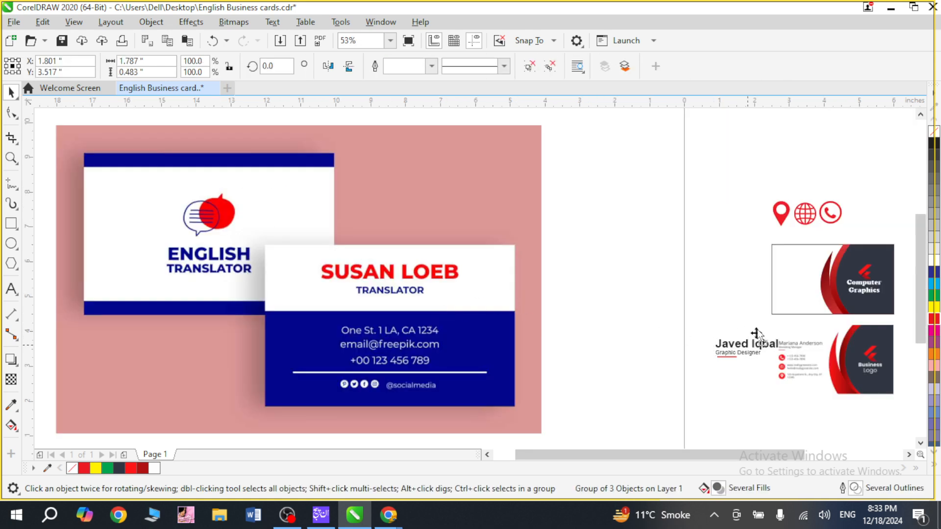
left_click_drag(757, 331, 814, 259)
scroll(851, 324, "up", 5)
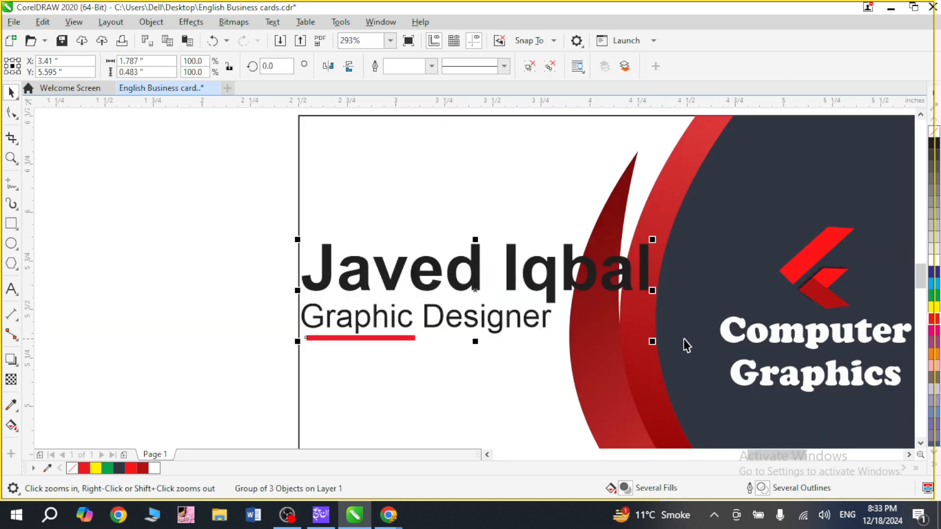
Move the logo and company name off the card, and narrow the swooshes and dark panel to about 87.6% of their width.
key("F4")
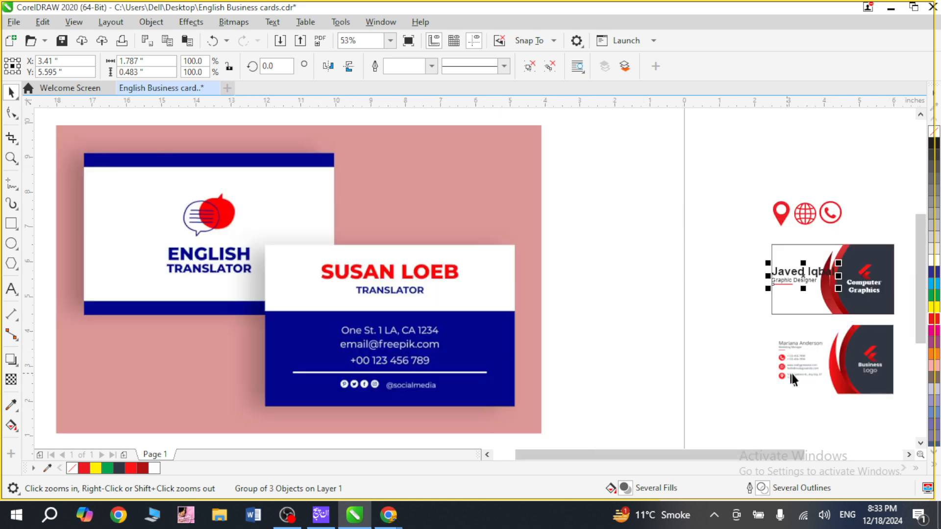
key("F2")
left_click_drag(743, 166, 906, 359)
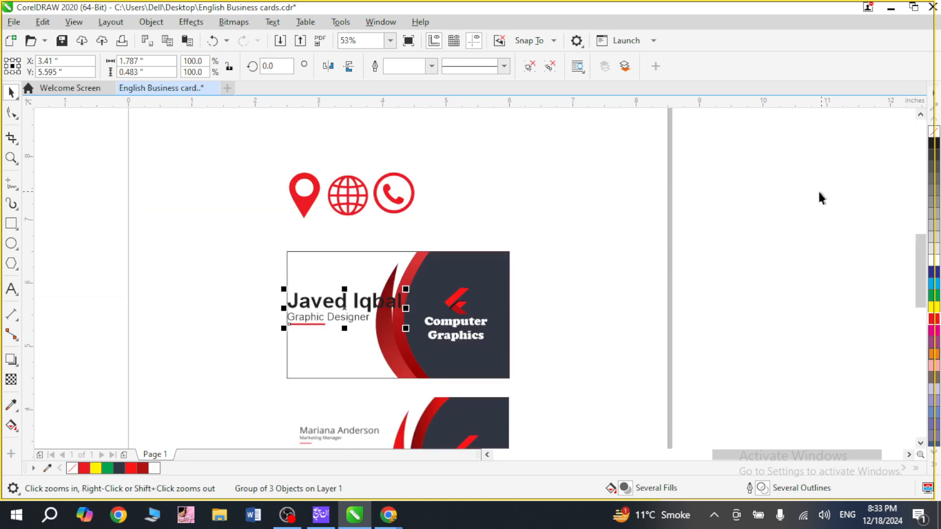
key("F2")
left_click_drag(318, 213, 521, 424)
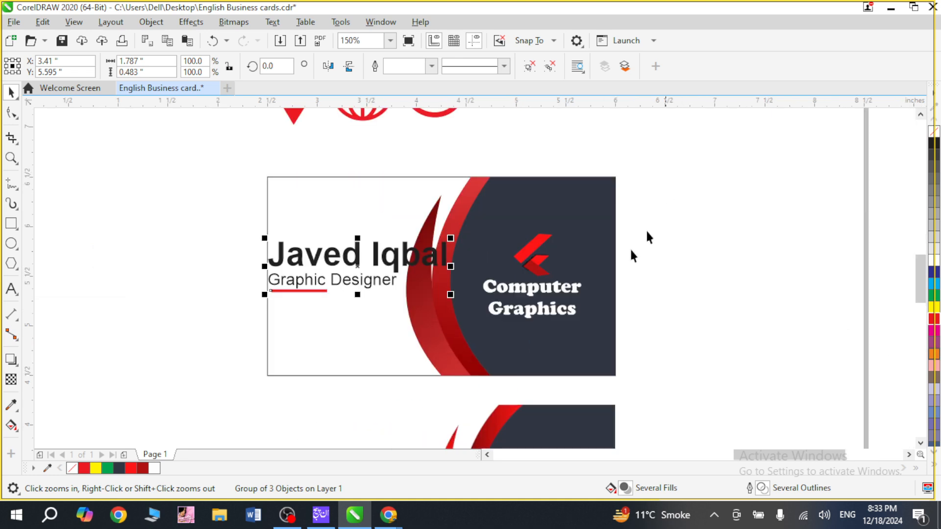
key("space")
left_click_drag(542, 273, 769, 283)
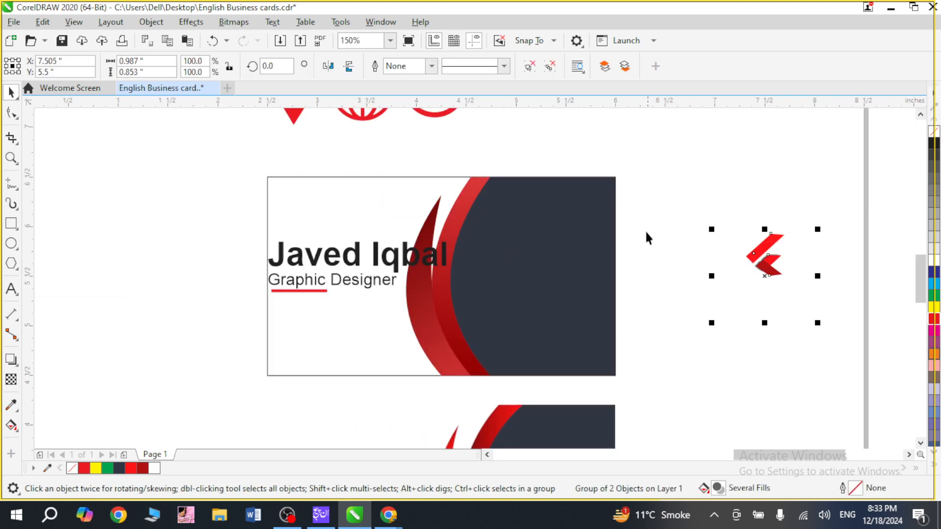
left_click_drag(670, 133, 388, 390)
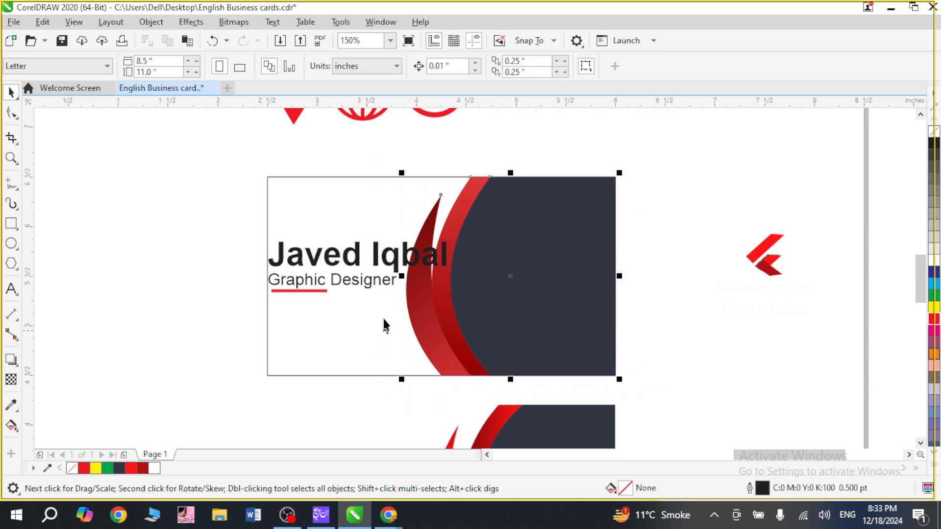
left_click_drag(404, 276, 428, 281)
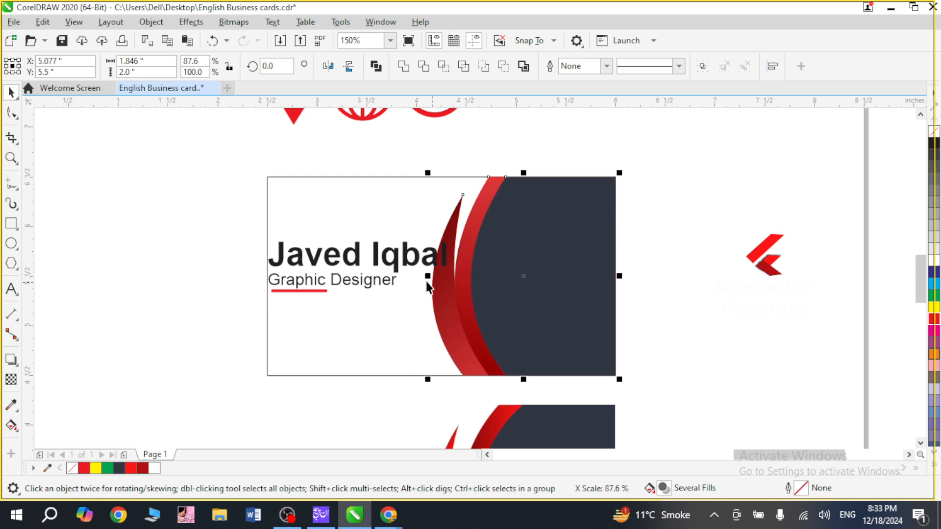
Place the logo and company name back on the card, centred on the dark panel.
left_click(706, 219)
left_click(764, 261)
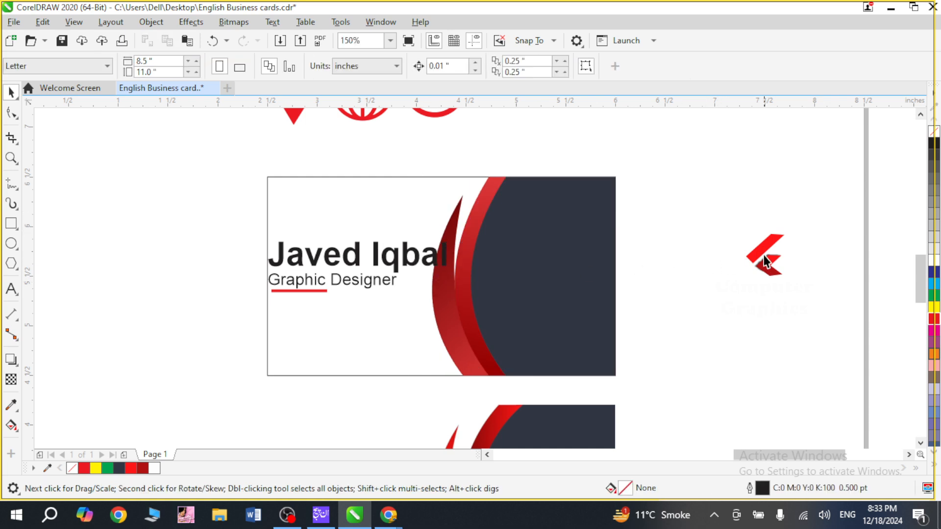
left_click(573, 271, "shift")
key("c")
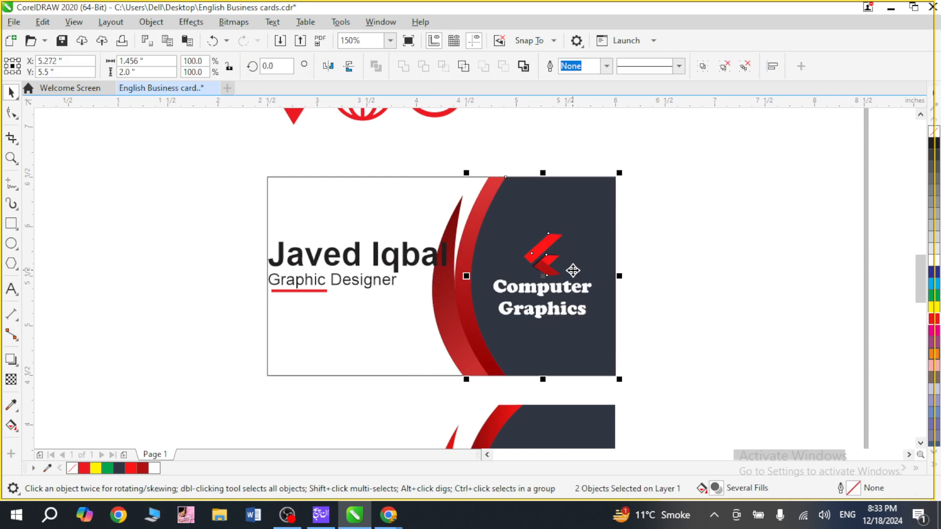
left_click(652, 277)
Scale the grouped name, job title and red line proportionally down to about 62%.
key("F2")
left_click_drag(239, 213, 460, 380)
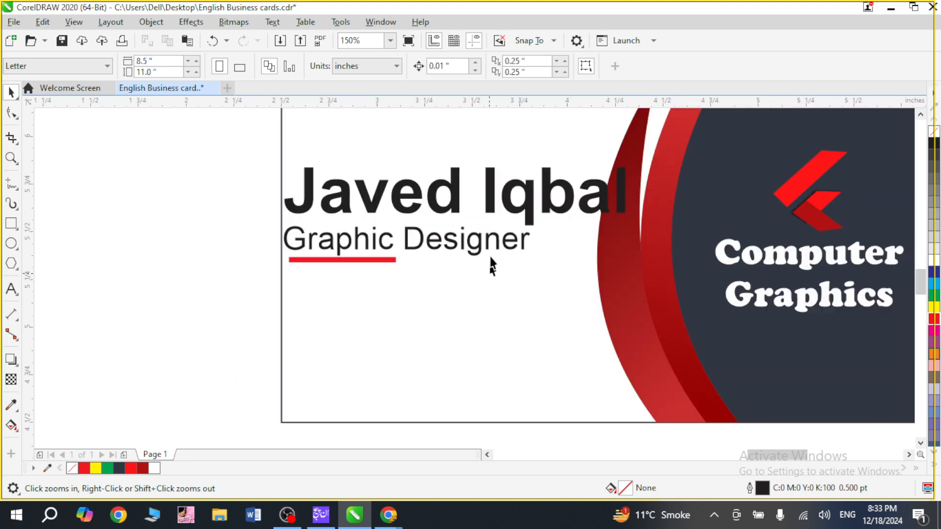
left_click(523, 200)
left_click_drag(628, 261, 500, 231)
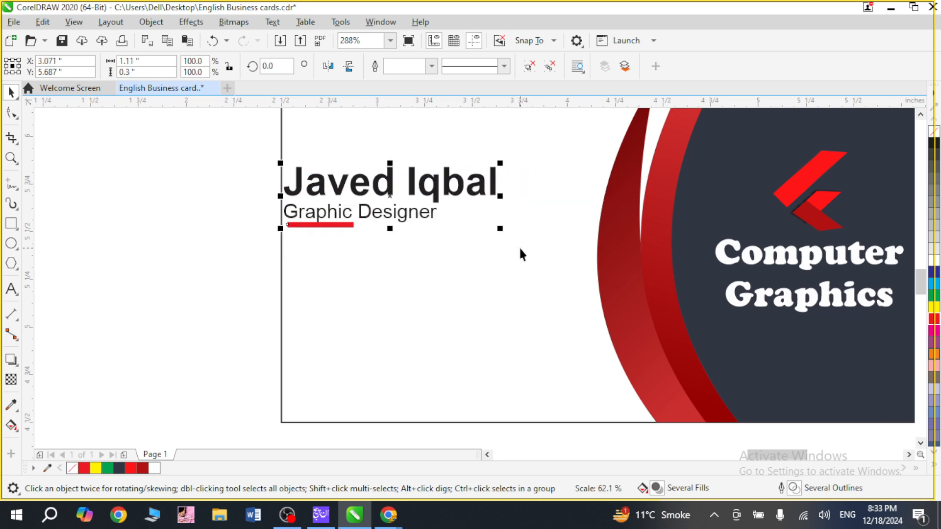
Move the name group up and inward from the card's left edge, into the upper part of the white area.
scroll(504, 253, "down", 3)
key("z")
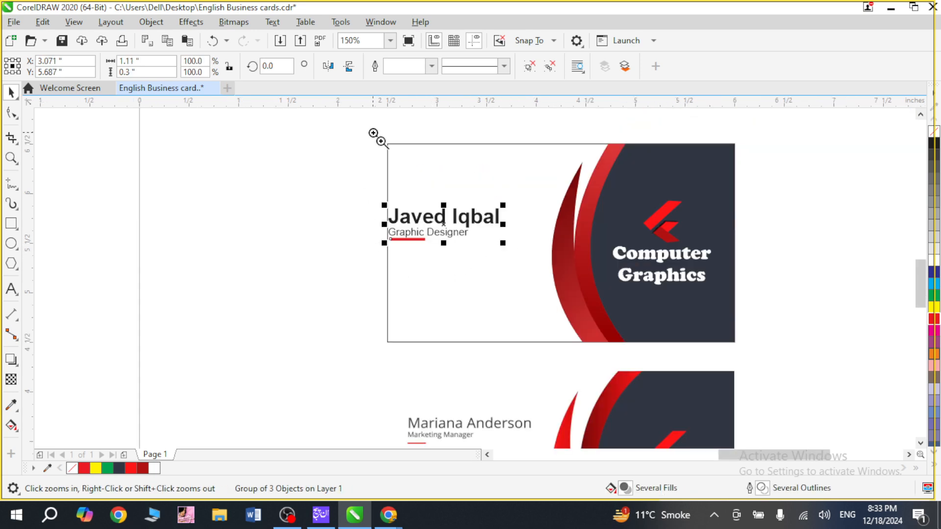
left_click_drag(373, 133, 596, 291)
left_click_drag(431, 304, 471, 221)
left_click(261, 278)
Set the outline width of the red line under the job title to 1 pt.
key("z")
left_click_drag(288, 208, 443, 309)
key("space")
left_click(431, 255)
left_click(431, 66)
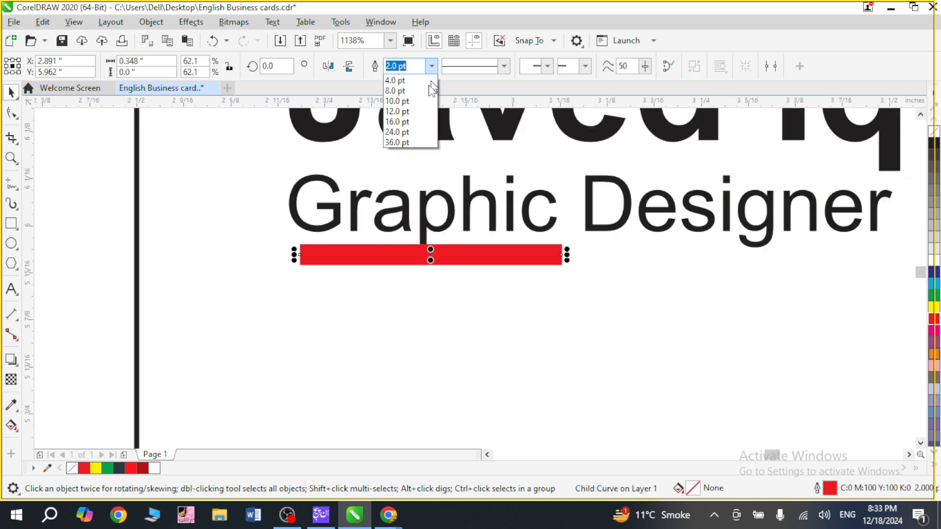
left_click(410, 141)
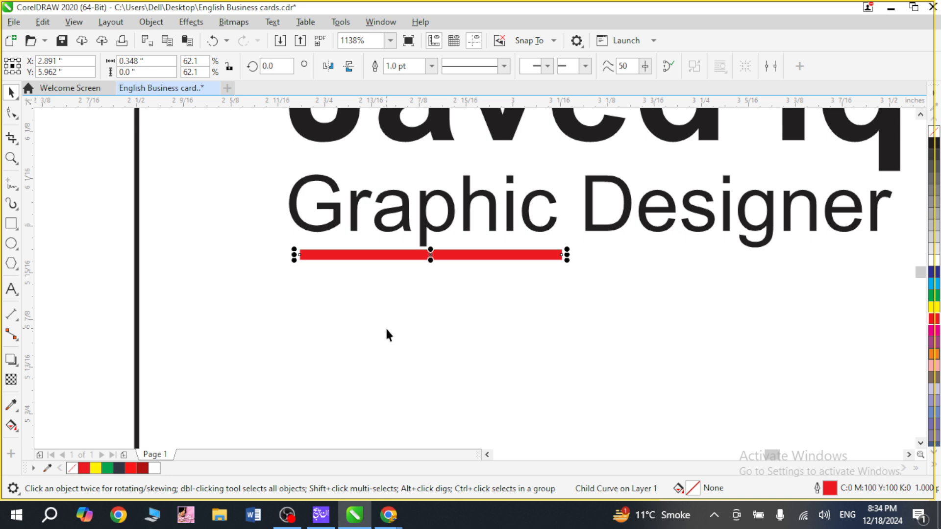
Nudge the red line under the job title down by 0.01 in and deselect it.
key("Down")
key("F4")
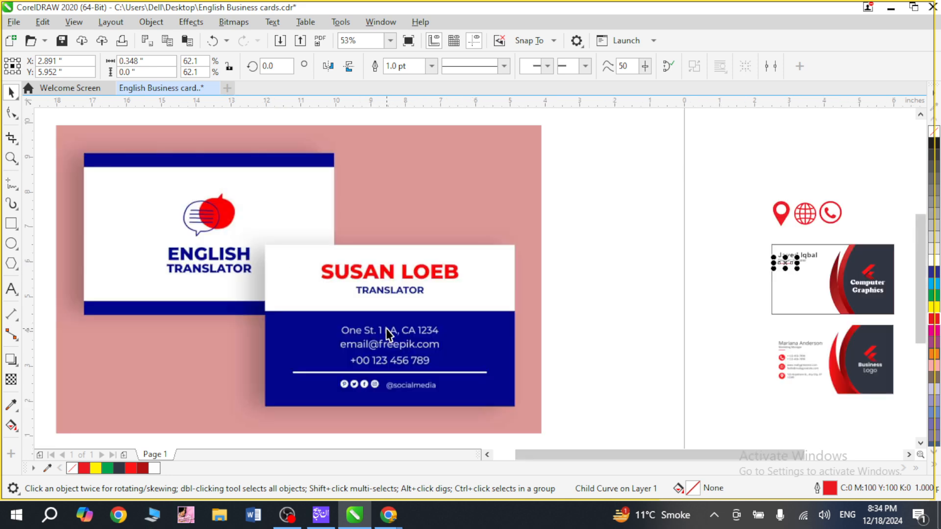
left_click(645, 266)
Following the sample's contact section, stack the three red icons in a column above the card: phone, globe, location pin.
key("F2")
left_click_drag(731, 209, 874, 414)
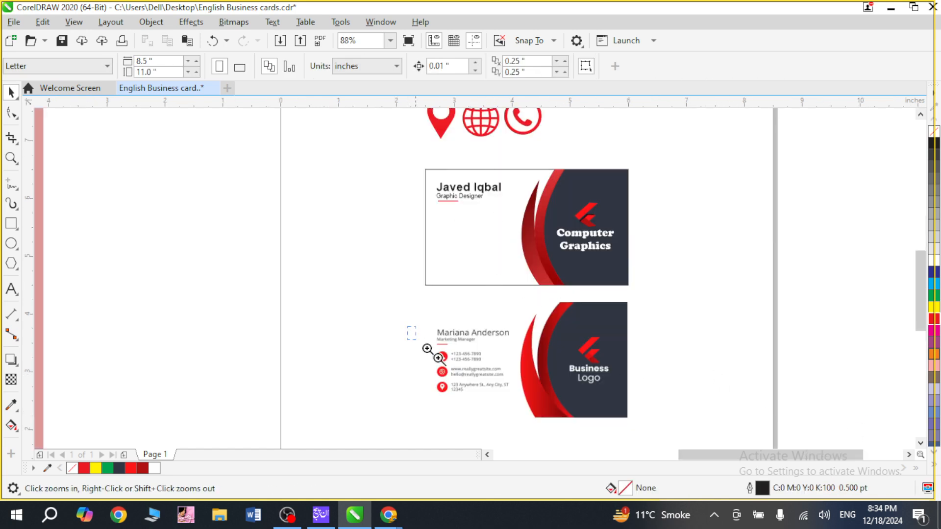
left_click_drag(427, 349, 496, 395)
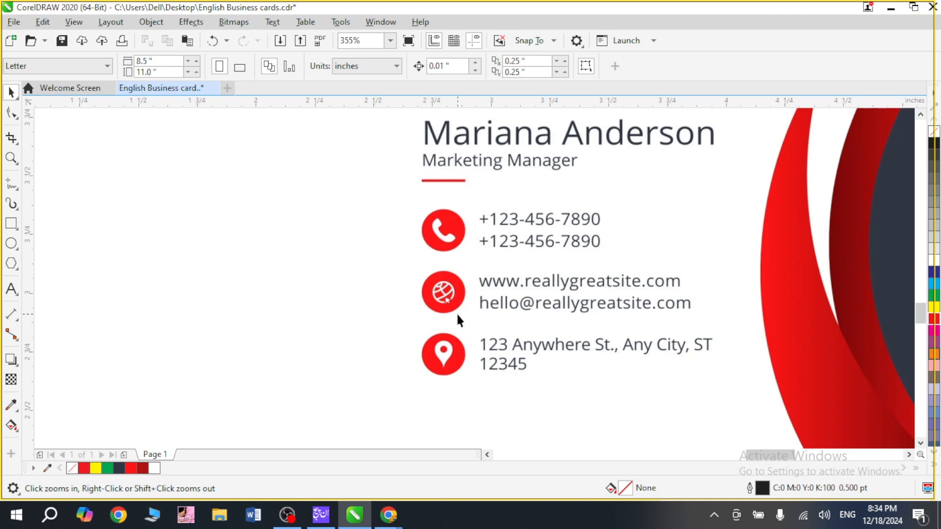
key("F4")
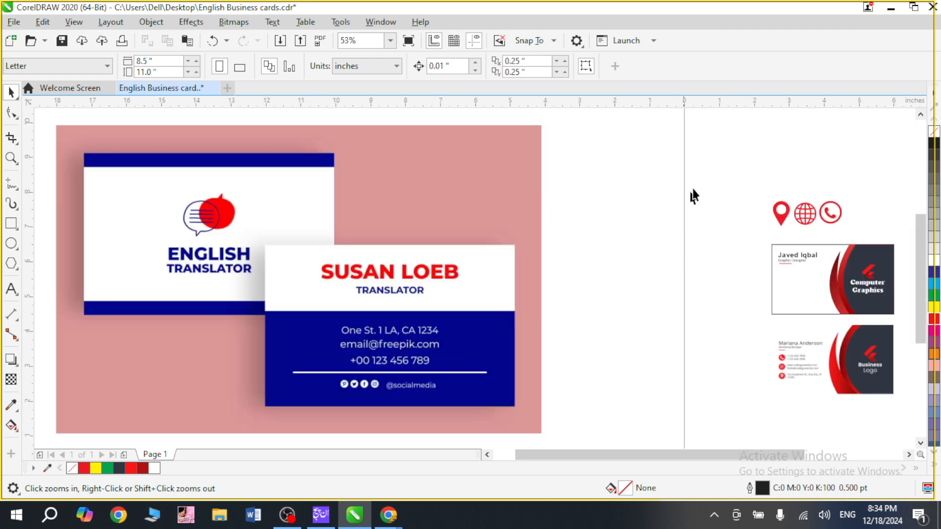
left_click_drag(880, 350, 881, 350)
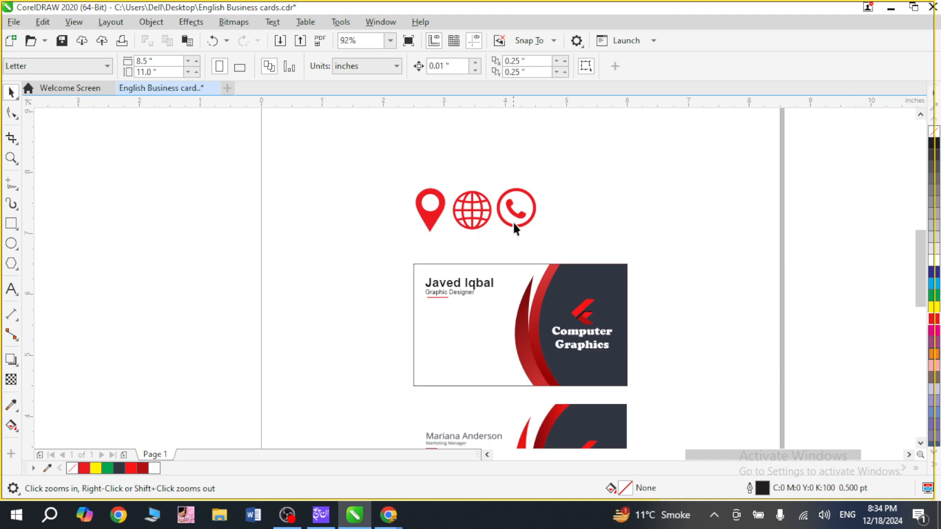
left_click_drag(516, 215, 455, 81)
key("F2")
left_click_drag(411, 117, 476, 282)
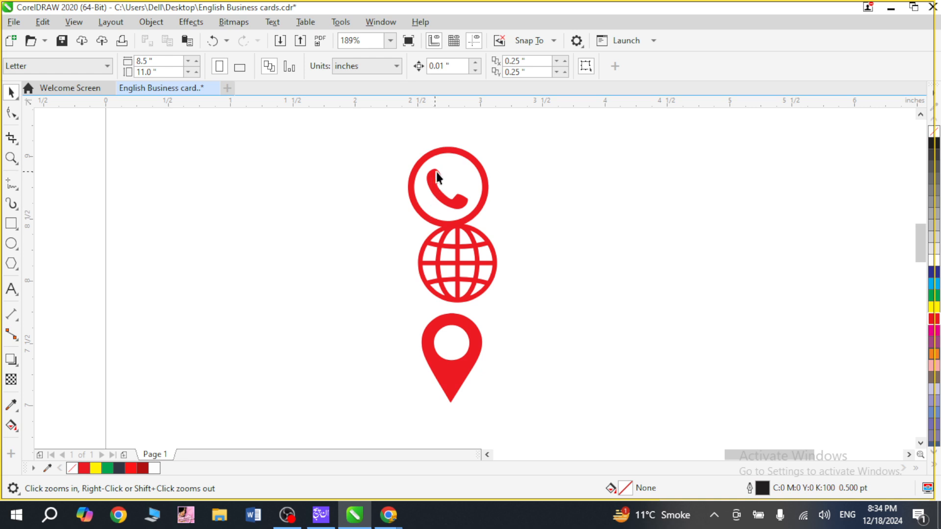
key("space")
left_click_drag(437, 171, 440, 139)
left_click_drag(483, 276, 468, 257)
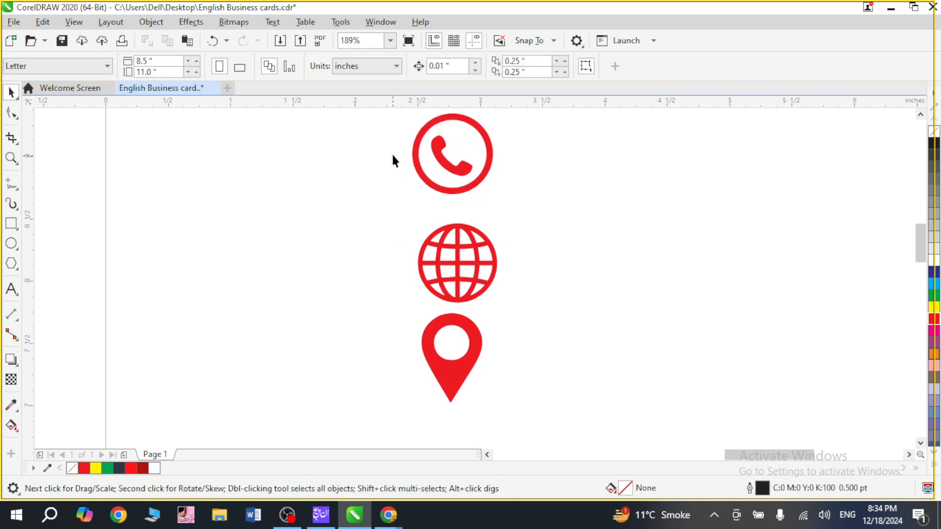
Align the centres of the phone, globe and location pin icons horizontally.
key("ctrl+a")
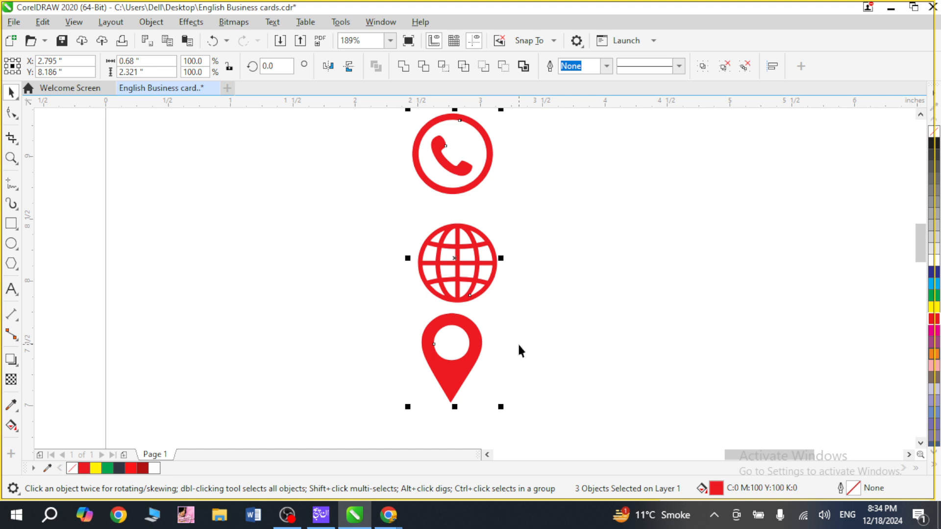
key("c")
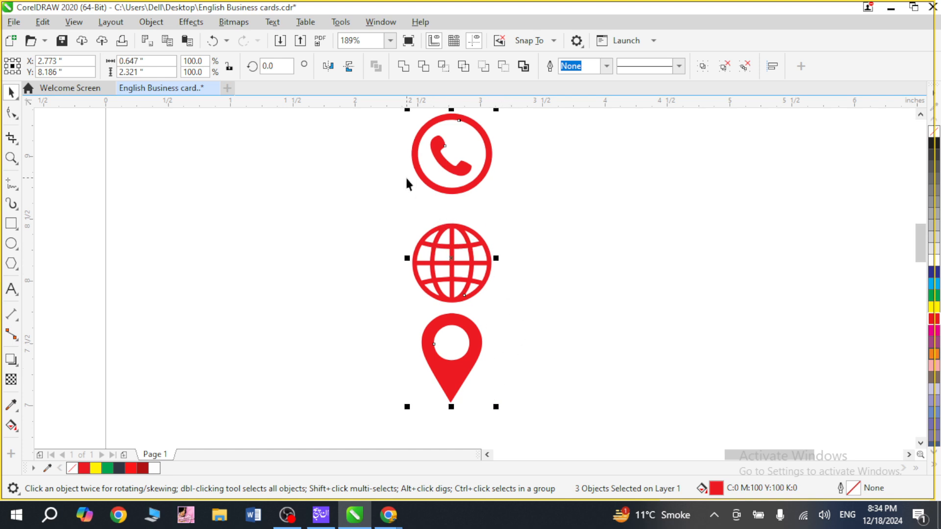
key("z")
left_click_drag(403, 168, 489, 337)
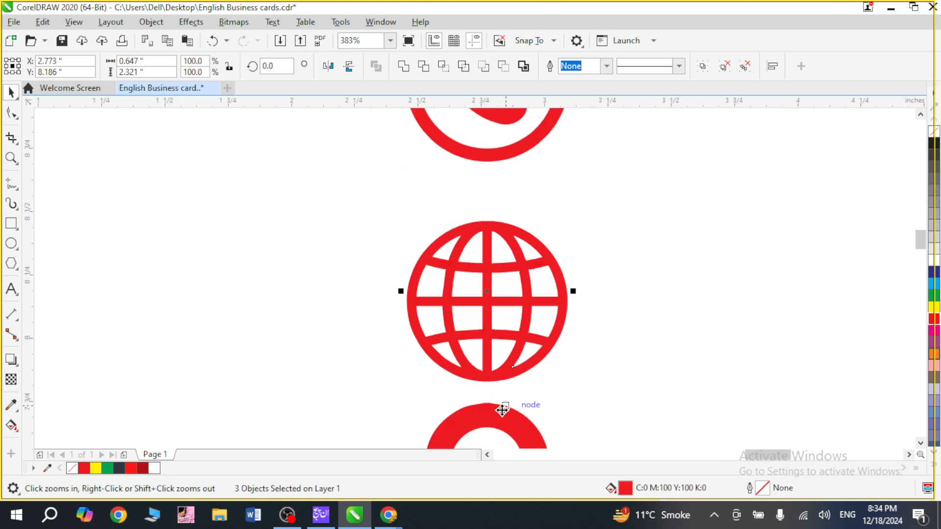
Distribute the three selected icons horizontally by their centres with Align and Distribute.
right_click(485, 294)
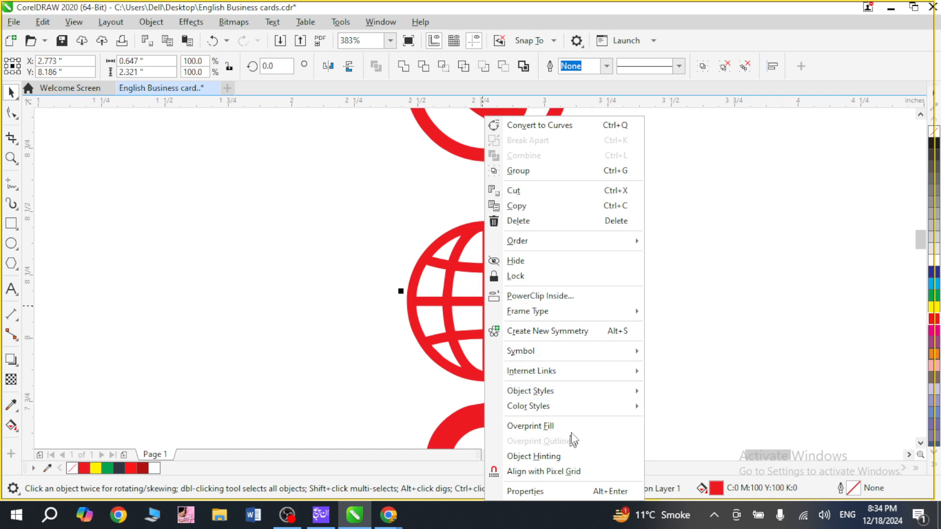
mouse_move(570, 379)
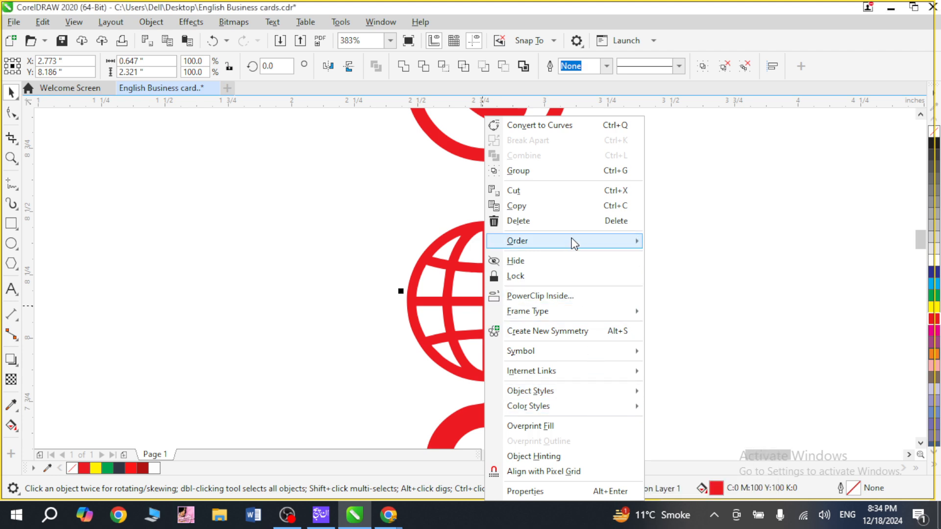
mouse_move(575, 243)
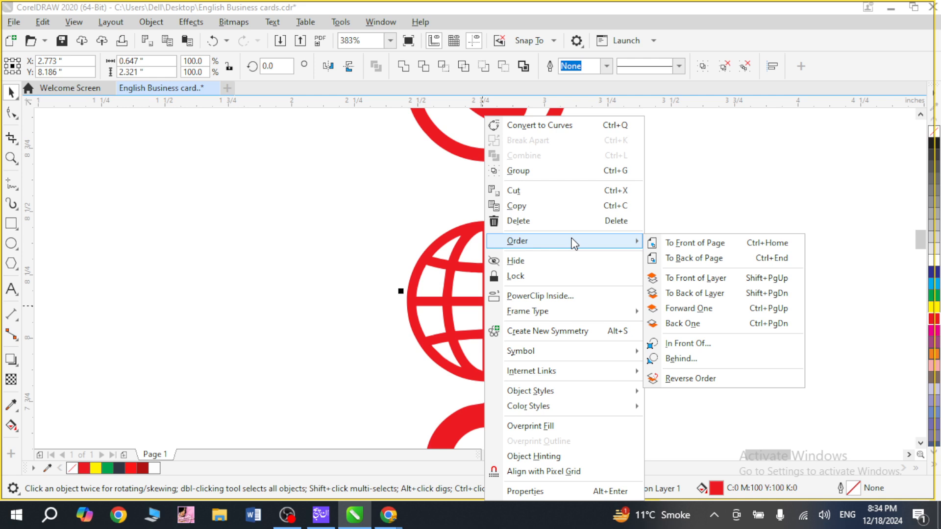
left_click(191, 22)
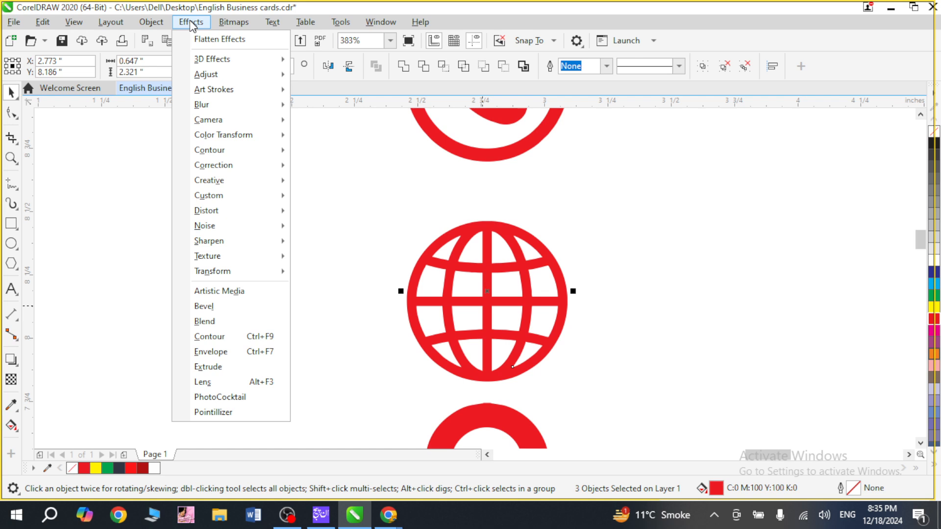
mouse_move(166, 25)
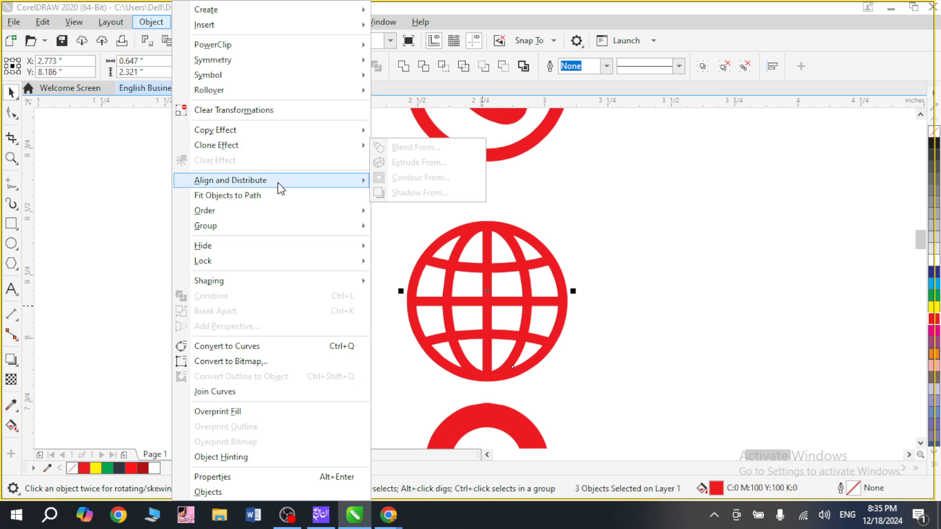
mouse_move(281, 189)
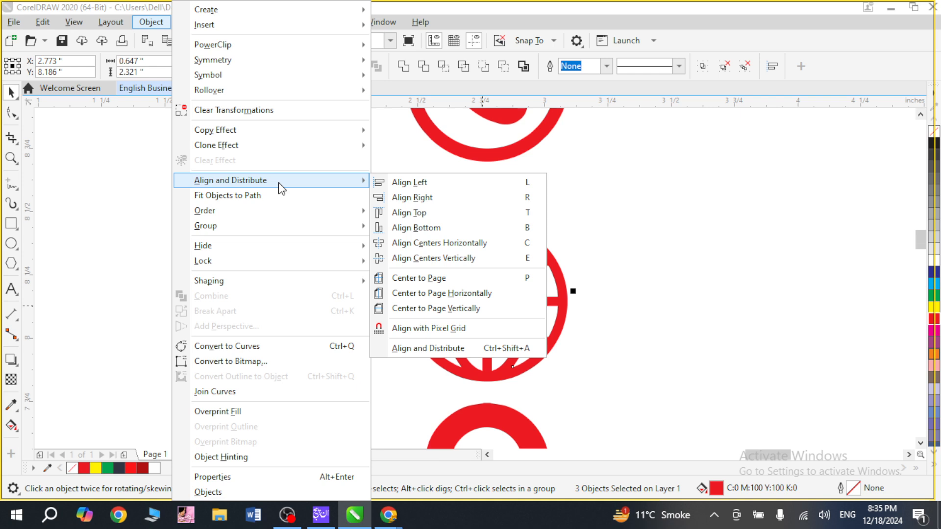
left_click(465, 351)
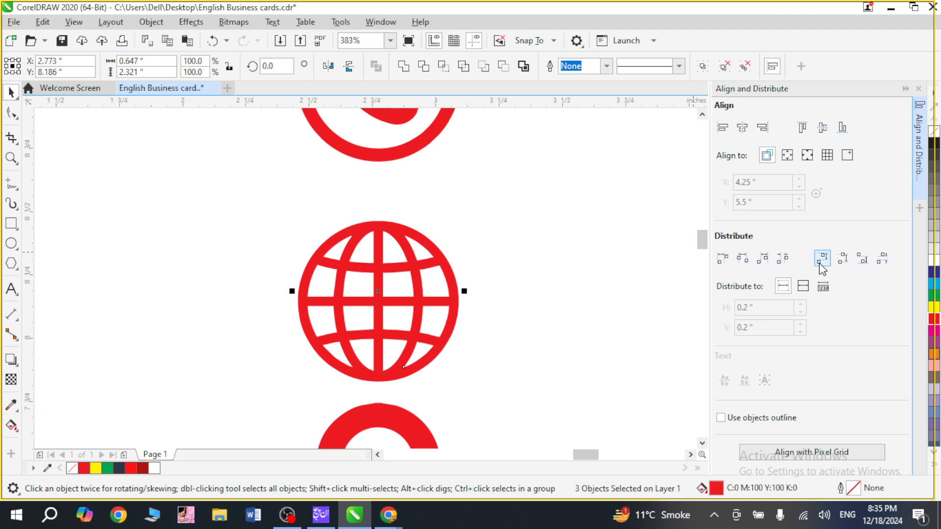
left_click(743, 258)
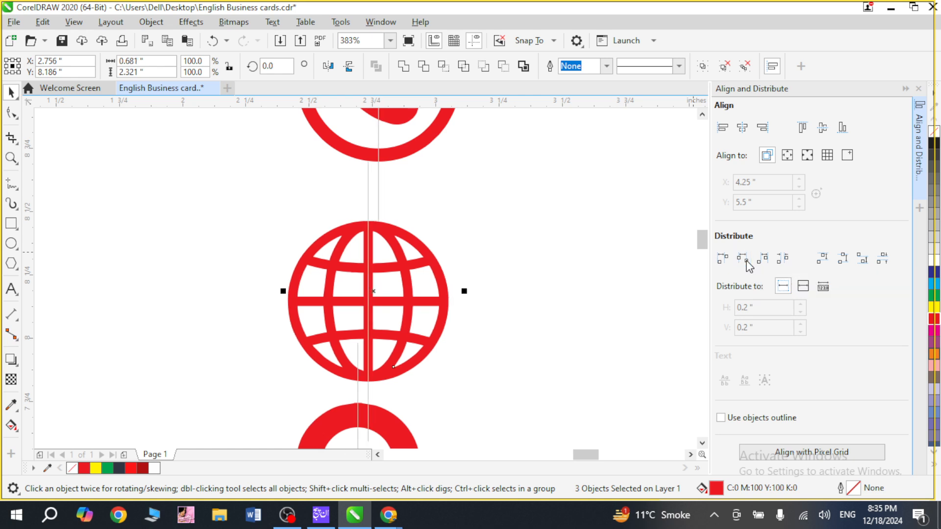
left_click(724, 263)
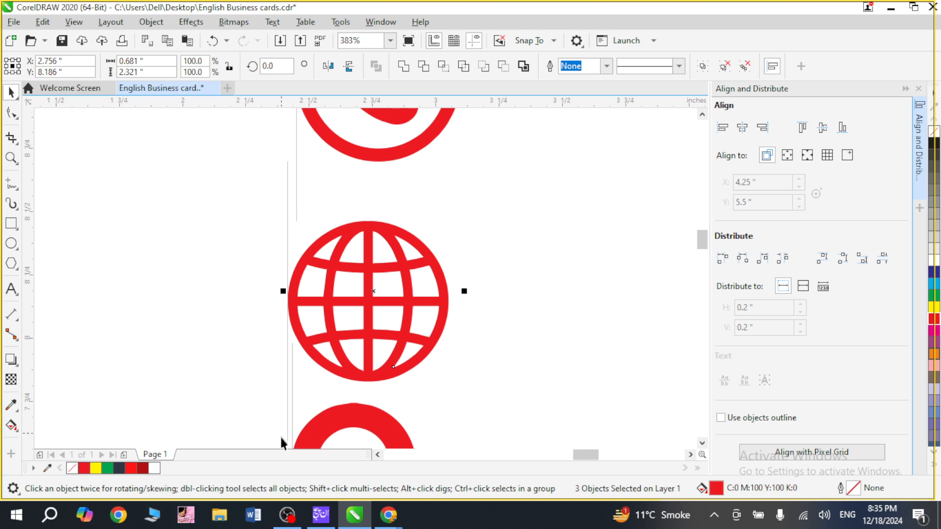
left_click(743, 262)
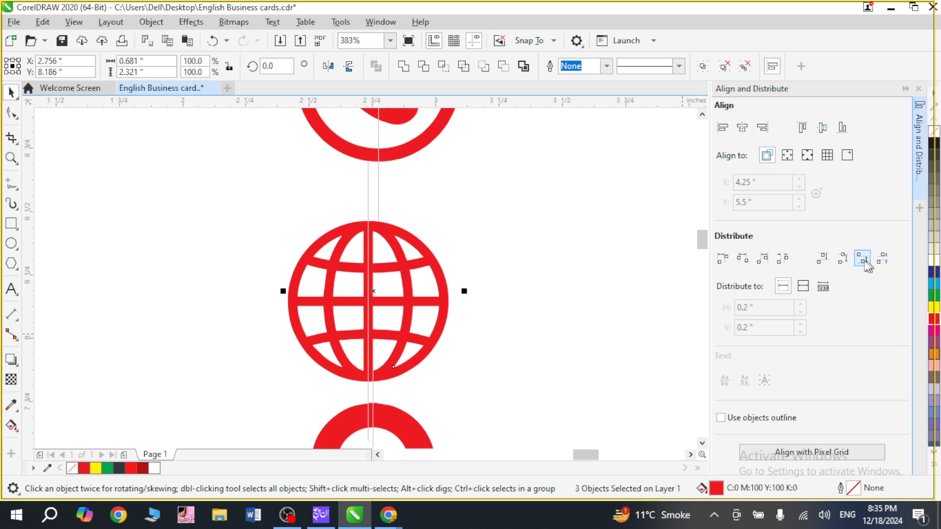
Distribute the three icons vertically by their top edges and close Align and Distribute.
left_click(826, 264)
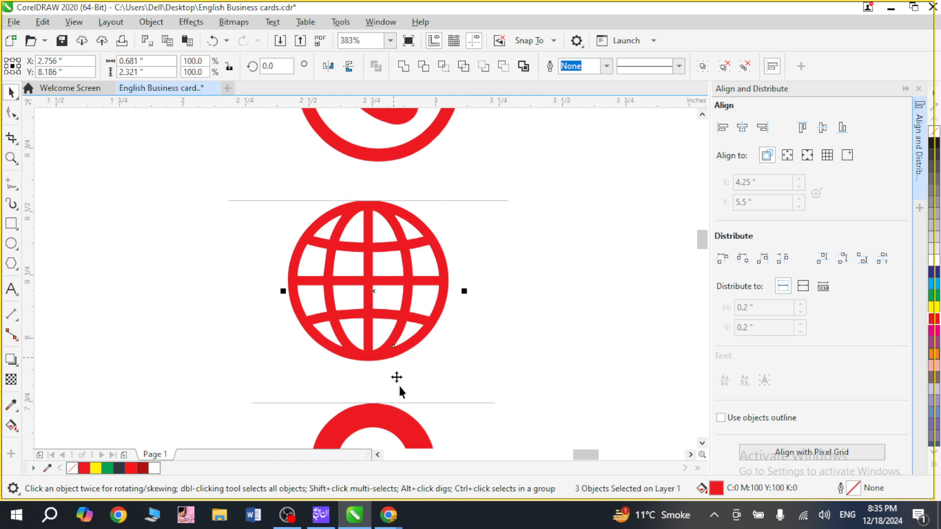
scroll(526, 382, "down", 3)
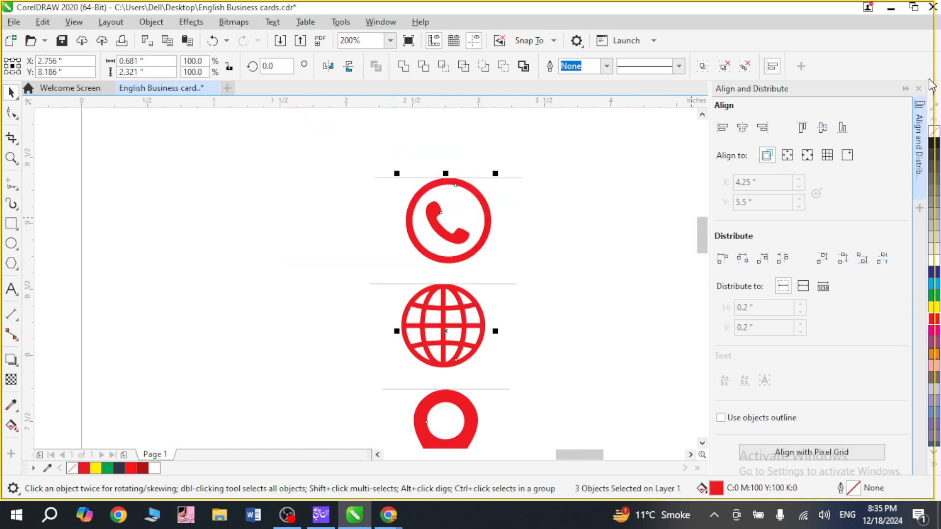
left_click(919, 89)
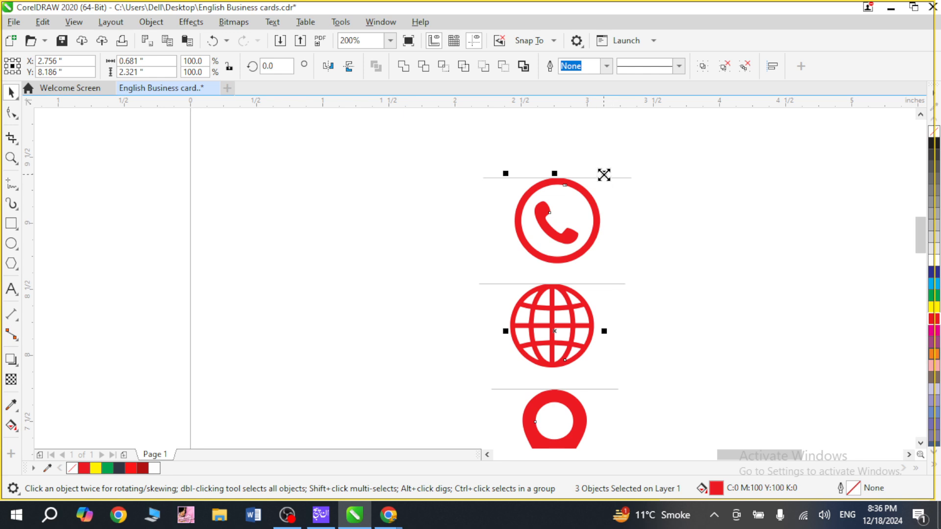
Scale the icon column proportionally to about 0.23 × 0.80 in and place it on the card's white area below the red line.
left_click_drag(604, 174, 584, 272)
scroll(669, 333, "down", 4)
key("F2")
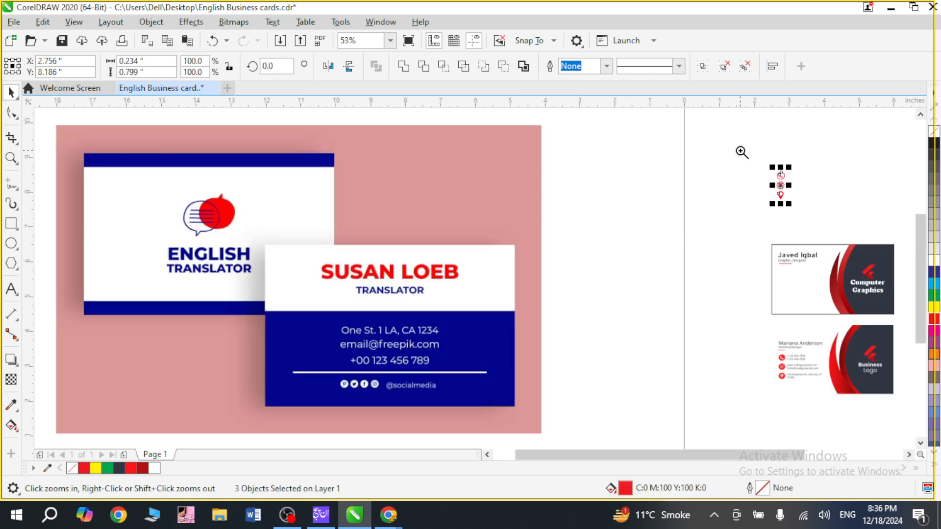
left_click_drag(740, 149, 847, 368)
left_click_drag(466, 182, 460, 325)
key("F2")
left_click_drag(435, 261, 497, 389)
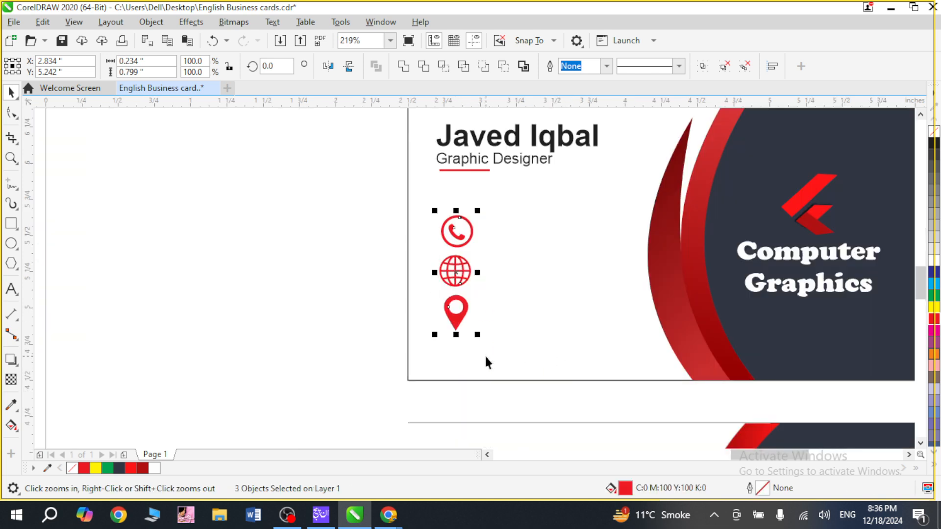
Shrink the icon column on the card a little more, to about 0.21 × 0.71 in, and deselect it.
left_click_drag(475, 334, 474, 329)
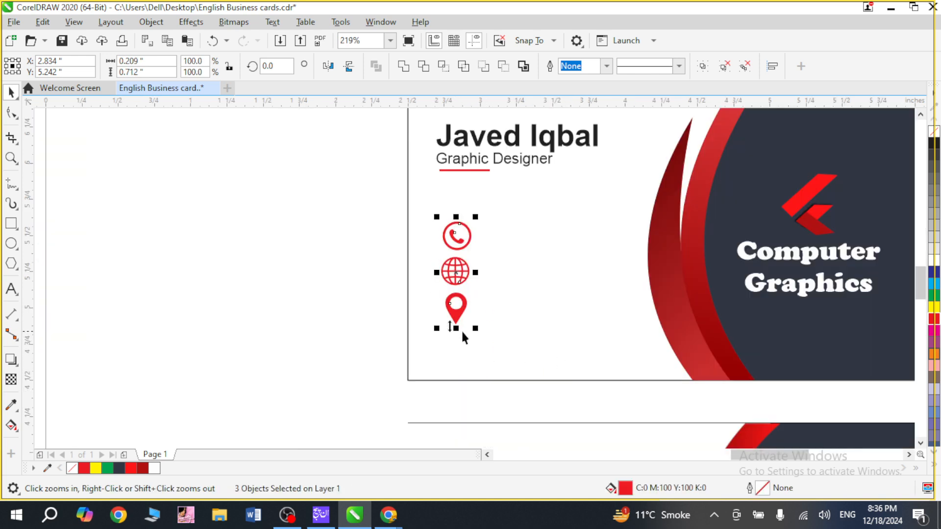
key("F2")
left_click_drag(365, 187, 519, 373)
left_click(289, 264)
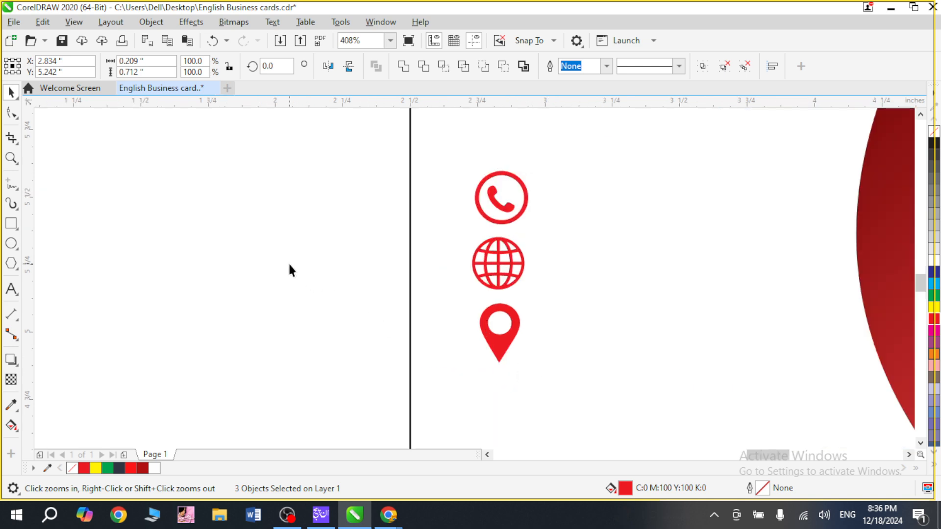
Compare the contact icons on the new card with the sample card's icons and contact details, including in full-screen preview.
key("F4")
key("F2")
left_click_drag(704, 227, 838, 412)
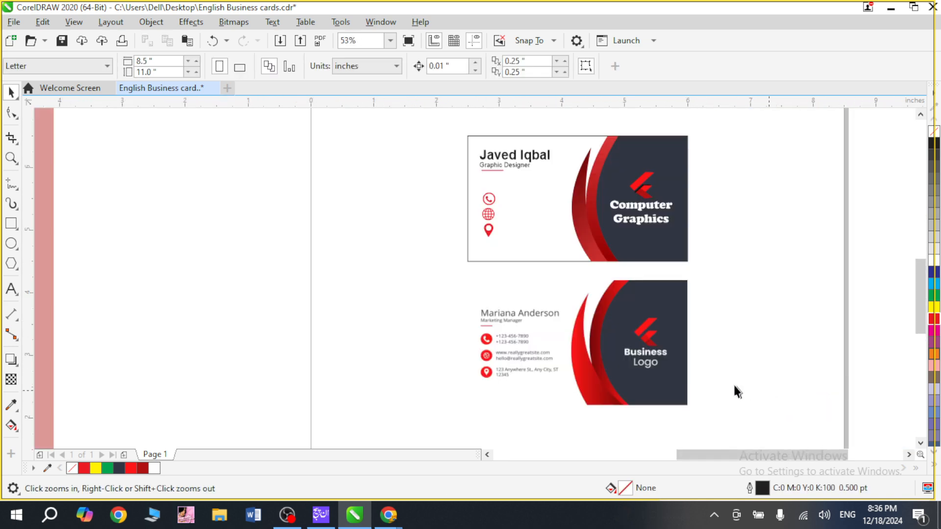
left_click_drag(466, 169, 525, 289)
key("F4")
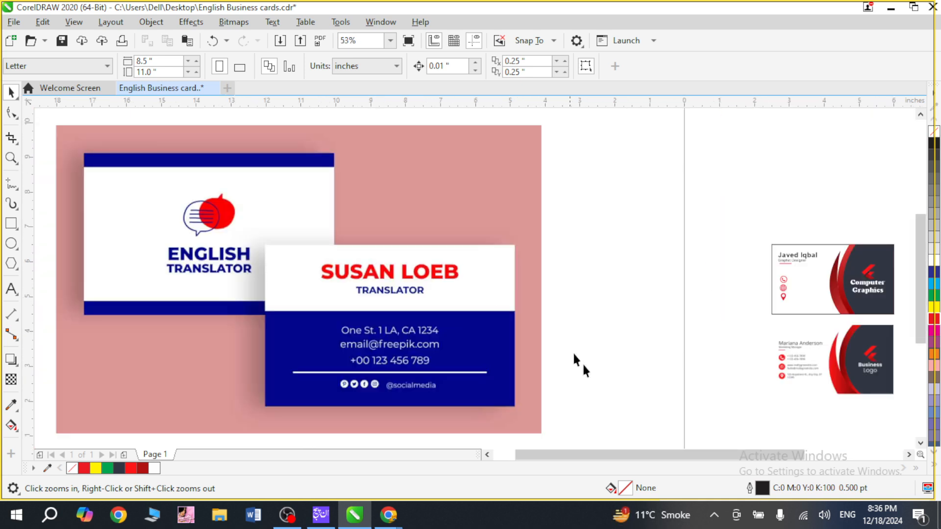
left_click_drag(736, 347, 817, 402)
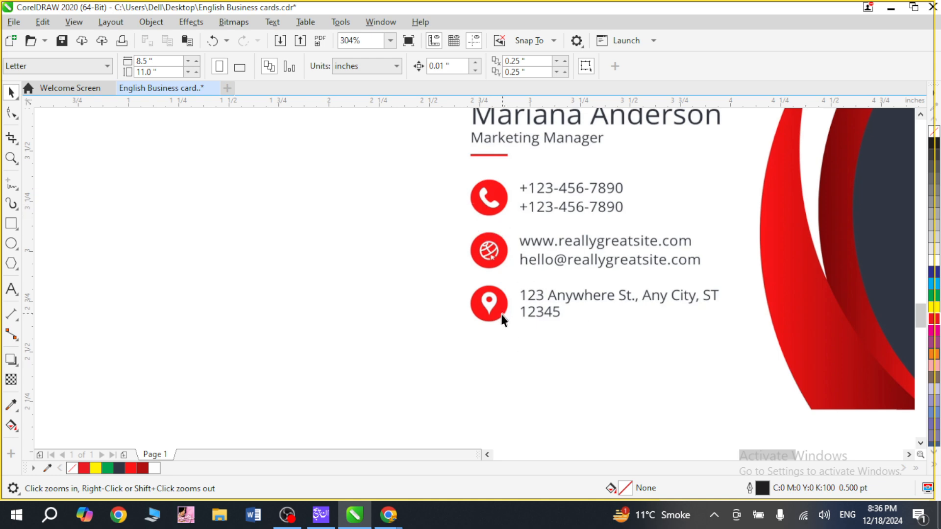
key("F4")
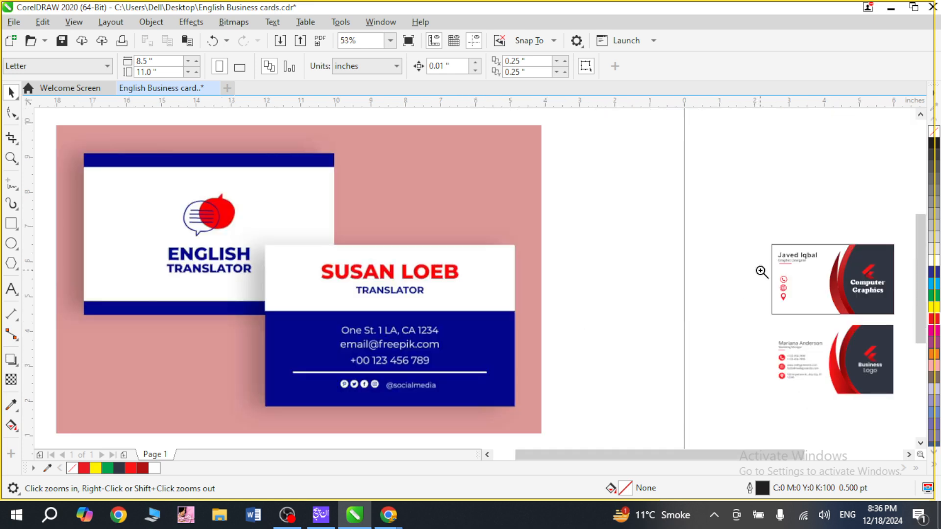
left_click_drag(760, 269, 812, 310)
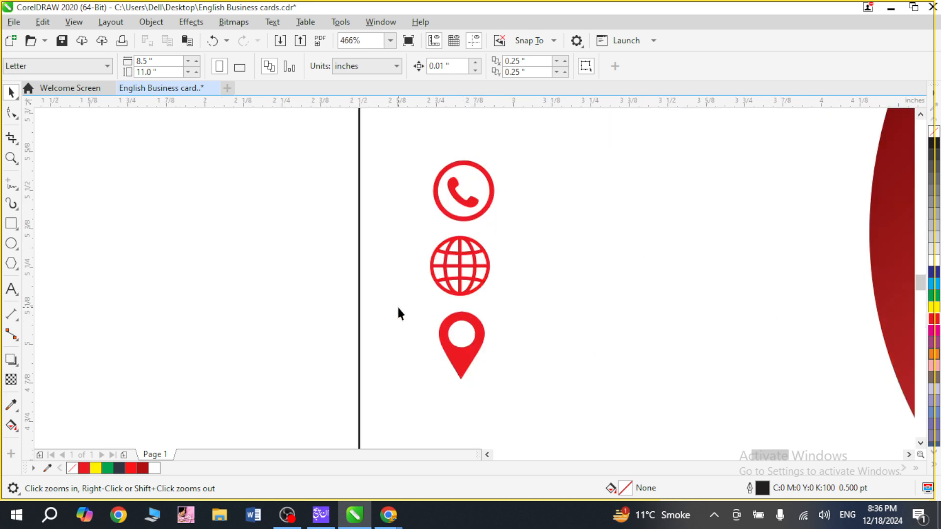
key("F4")
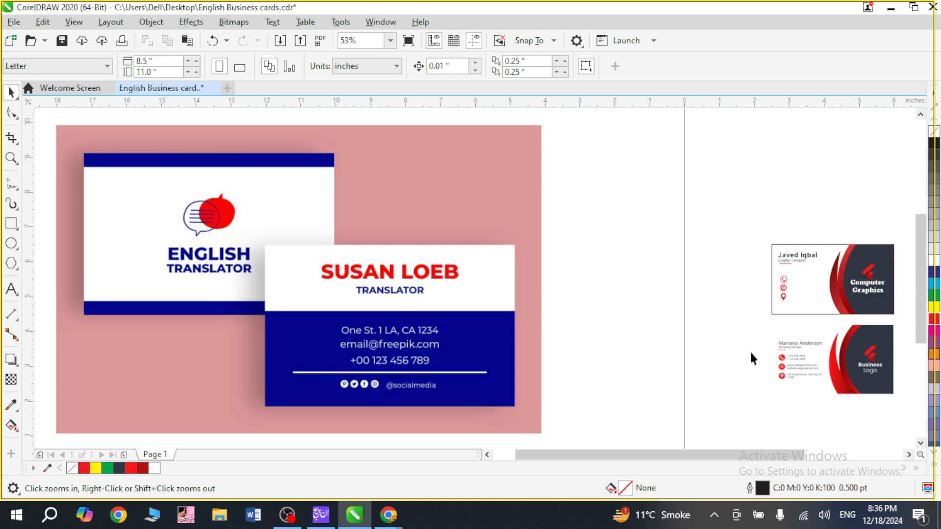
left_click_drag(755, 321, 841, 393)
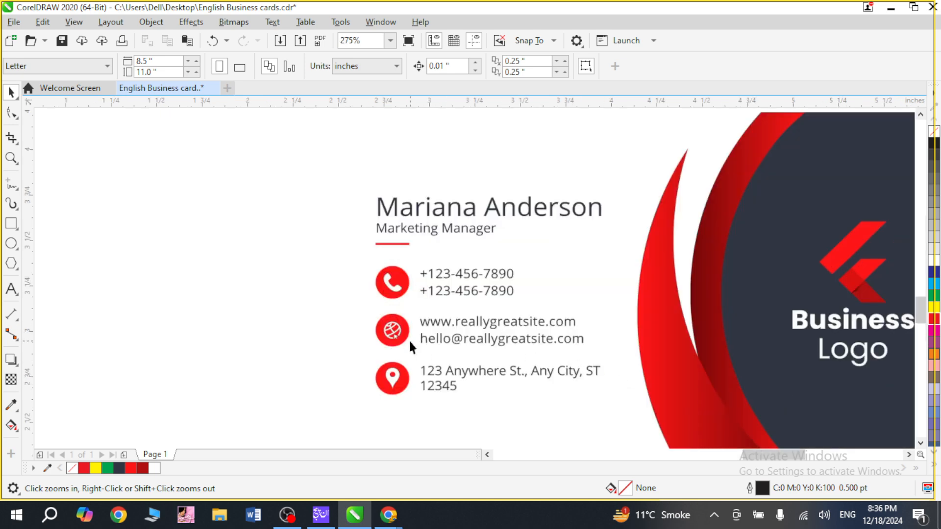
key("F9")
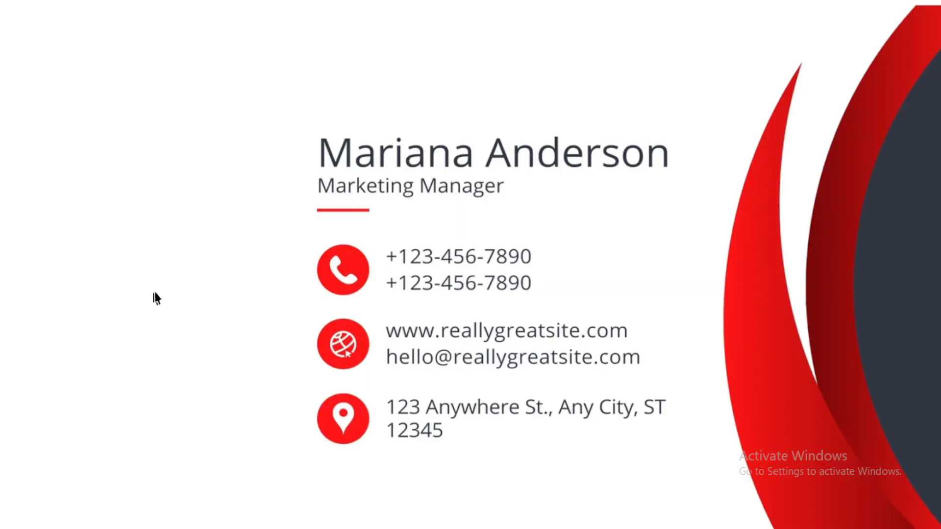
Add a 12 pt Arial artistic text line containing the contact phone number in the empty area beside the sample card.
key("F9")
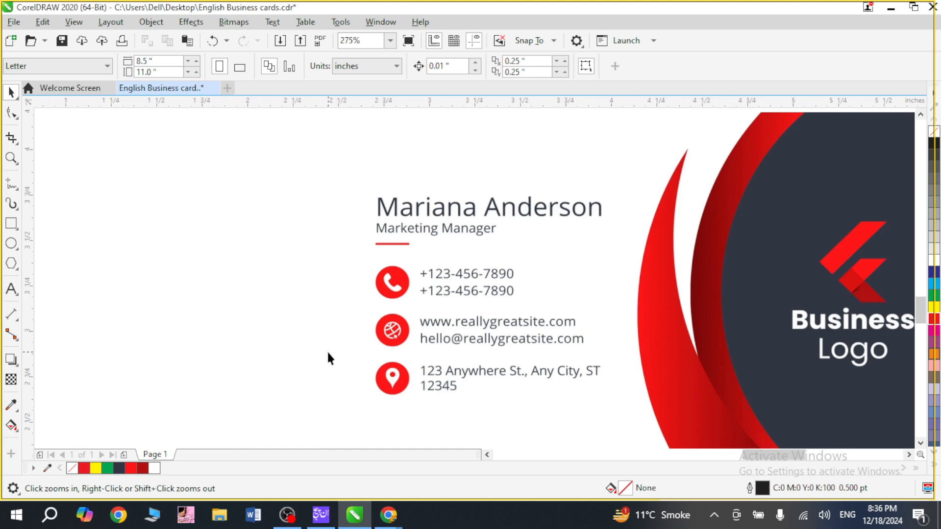
key("F8")
left_click(170, 311)
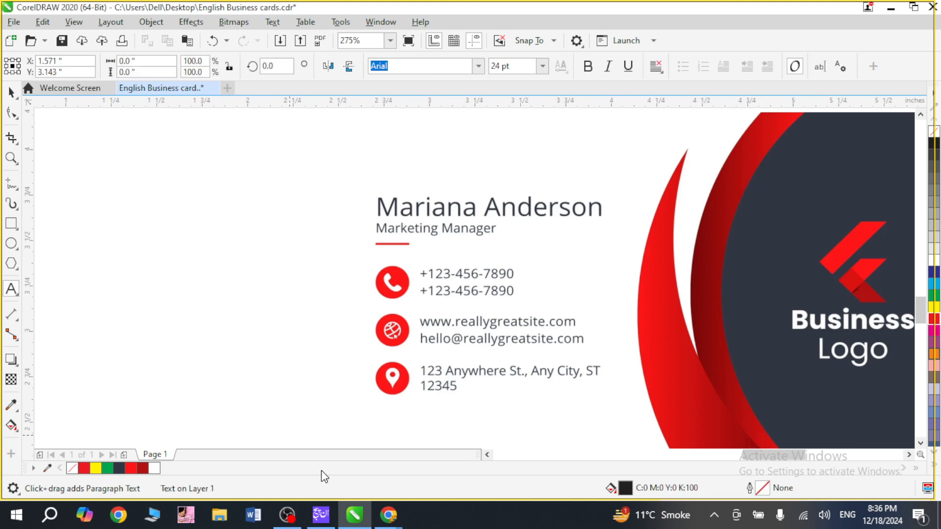
key("ctrl+KP_4")
key("ctrl+KP_4")
key("ctrl+KP_4")
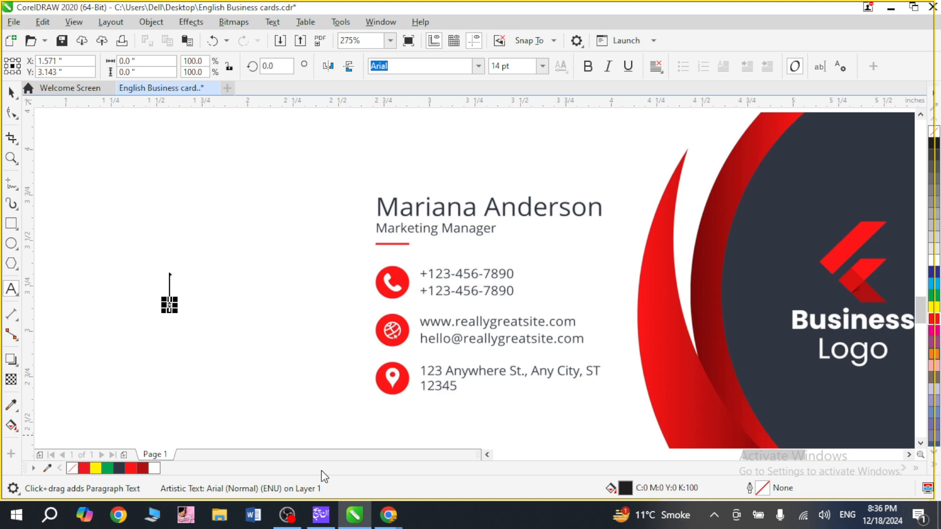
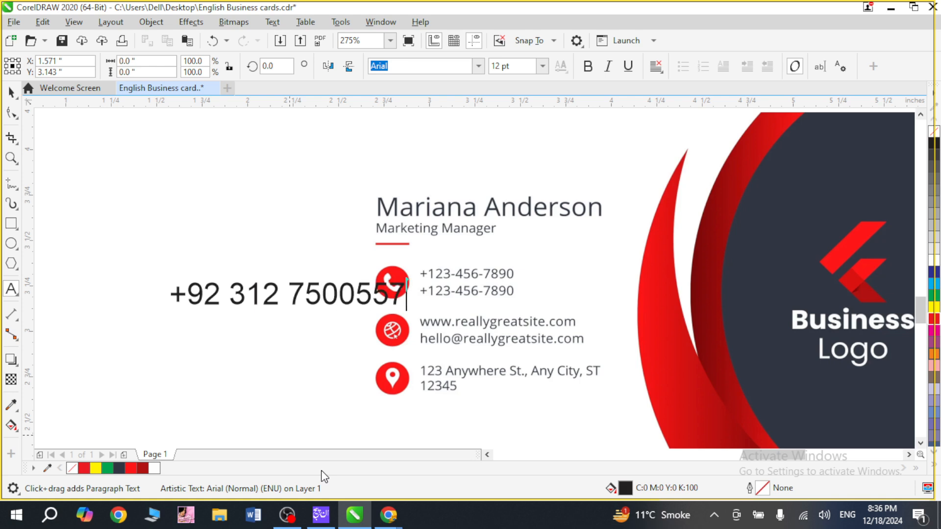
key("ctrl+space")
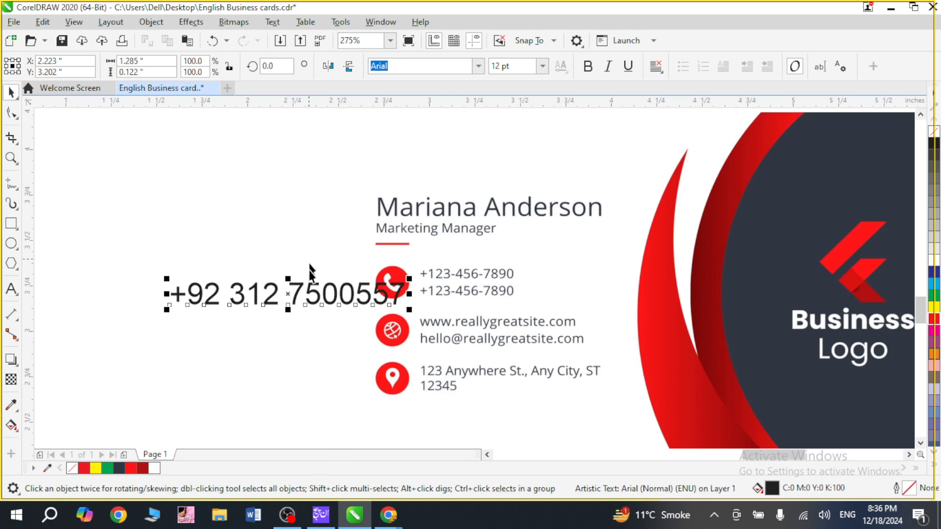
Duplicate the phone number line below itself and replace the copy's text with "youtube/excellentdesireacademy".
left_click_drag(299, 295, 229, 321)
right_click(228, 321)
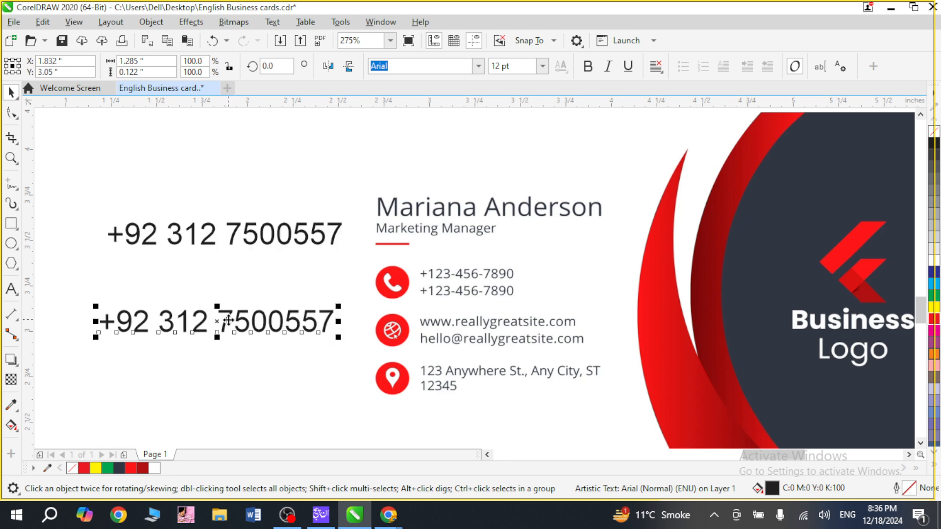
double_click(229, 321)
key("Home")
key("ctrl+a")
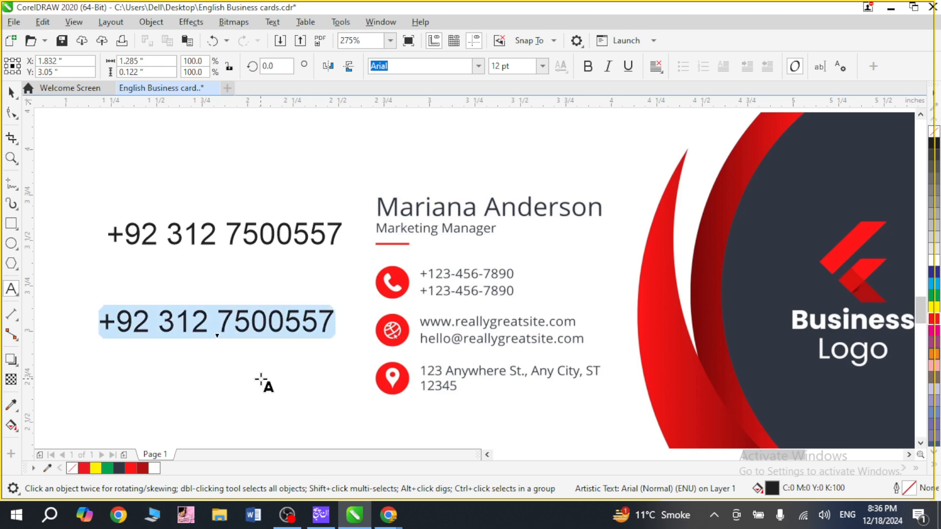
key("BackSpace")
type("youtub")
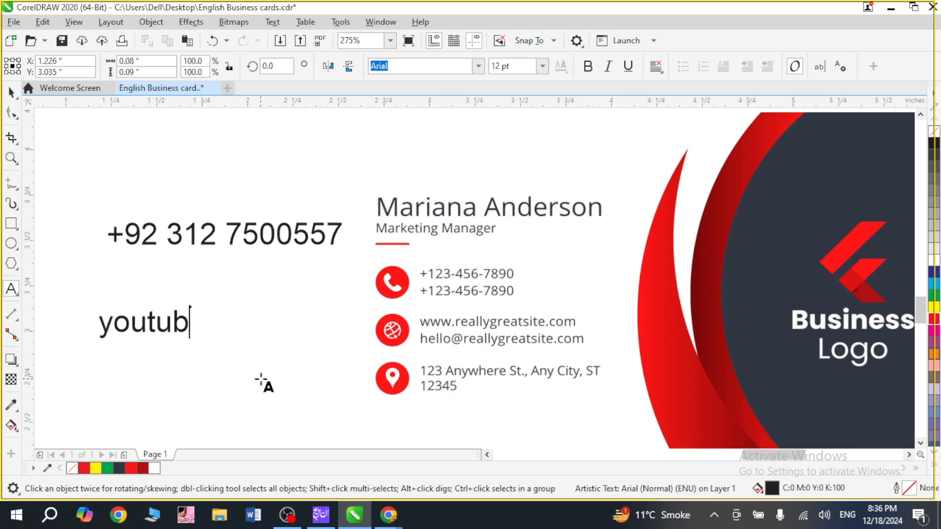
type("e/")
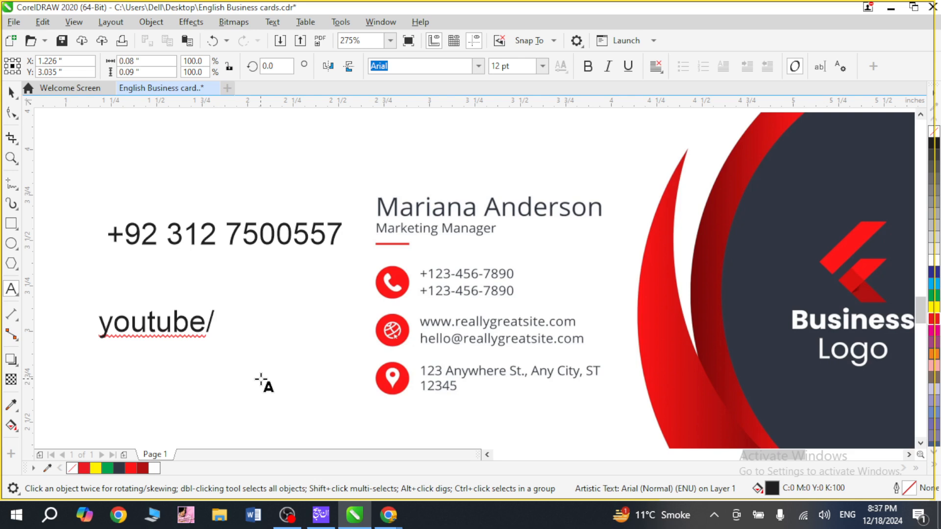
type("ex")
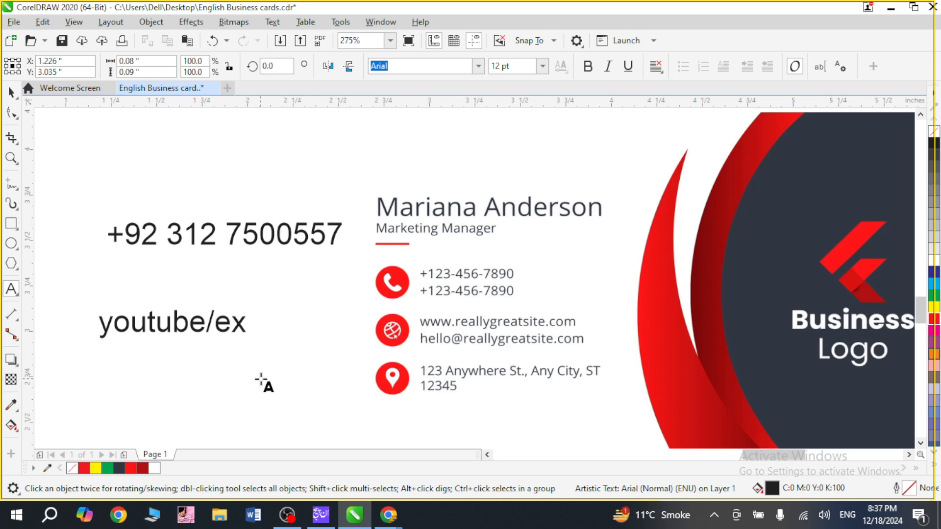
type("cellentdesi")
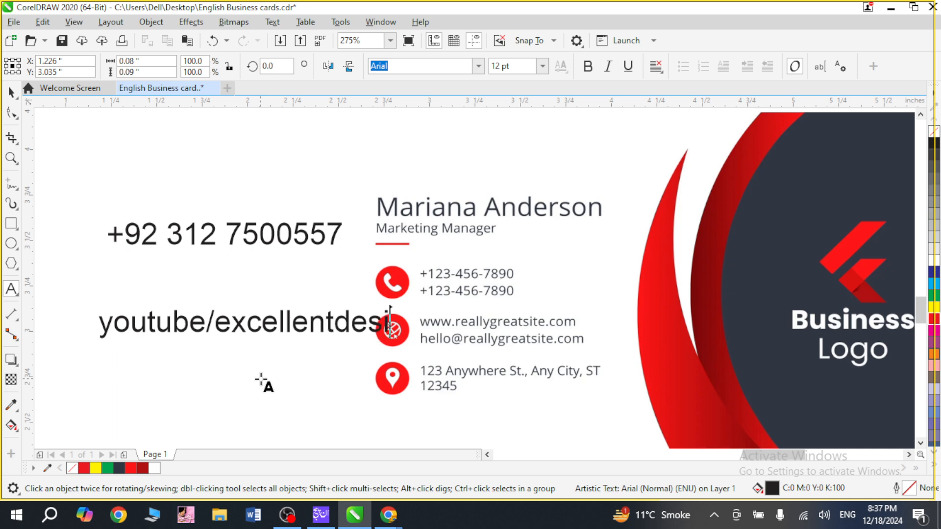
type("reacade")
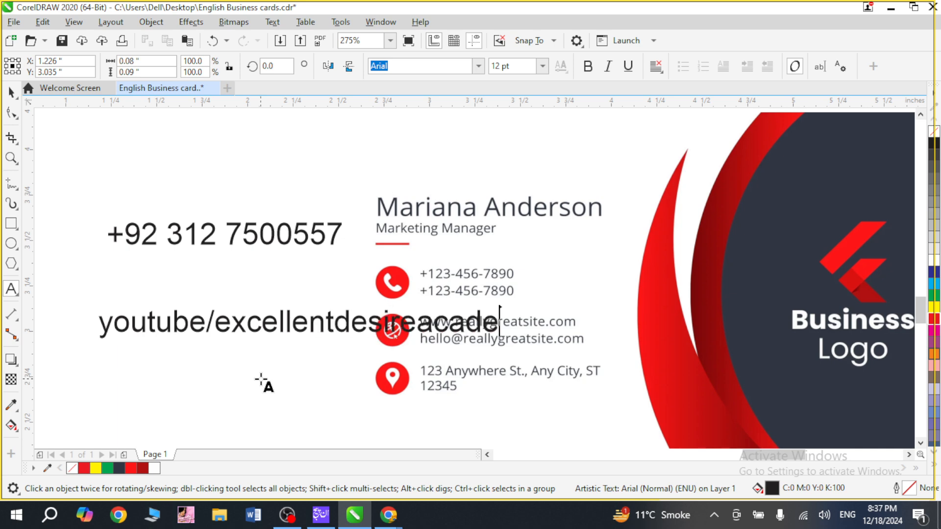
type("my")
key("ctrl+space")
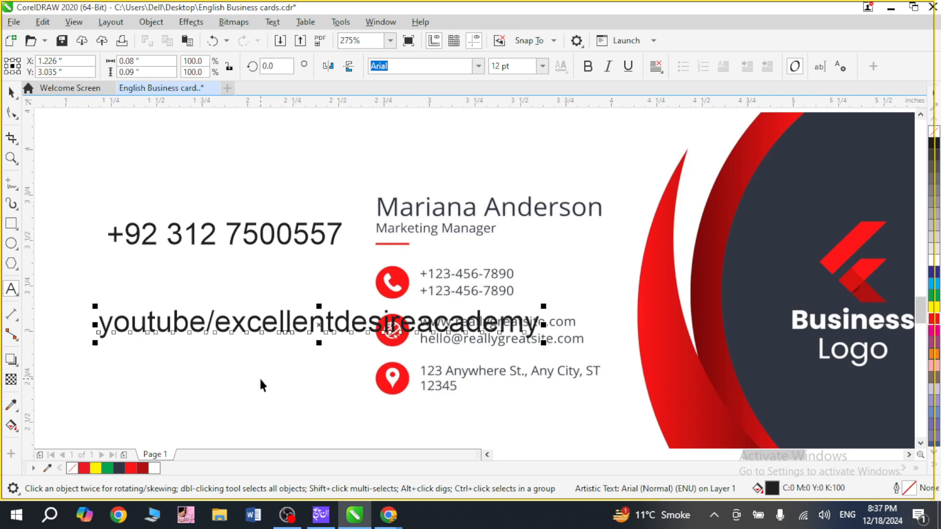
Move the YouTube line closer beneath the phone number and place a duplicate of it below.
left_click_drag(262, 323, 181, 281)
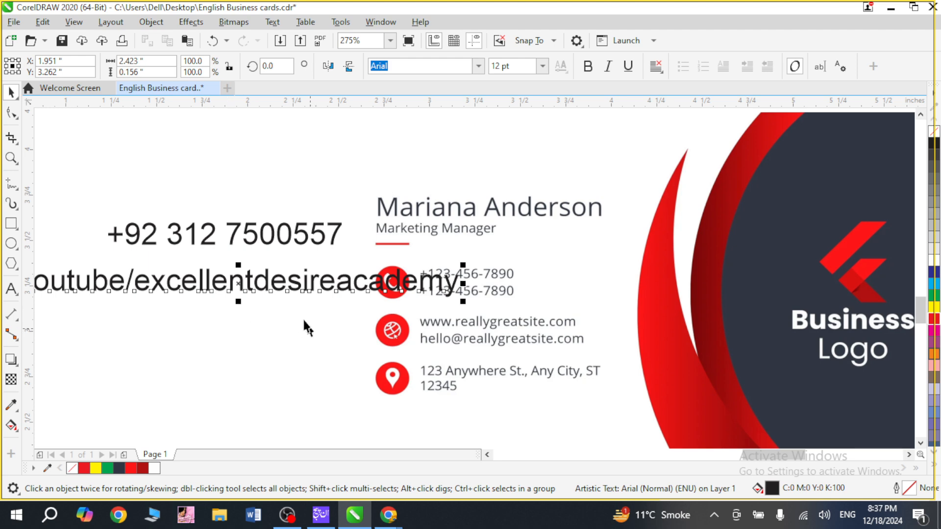
left_click_drag(260, 284, 254, 346)
key("Escape")
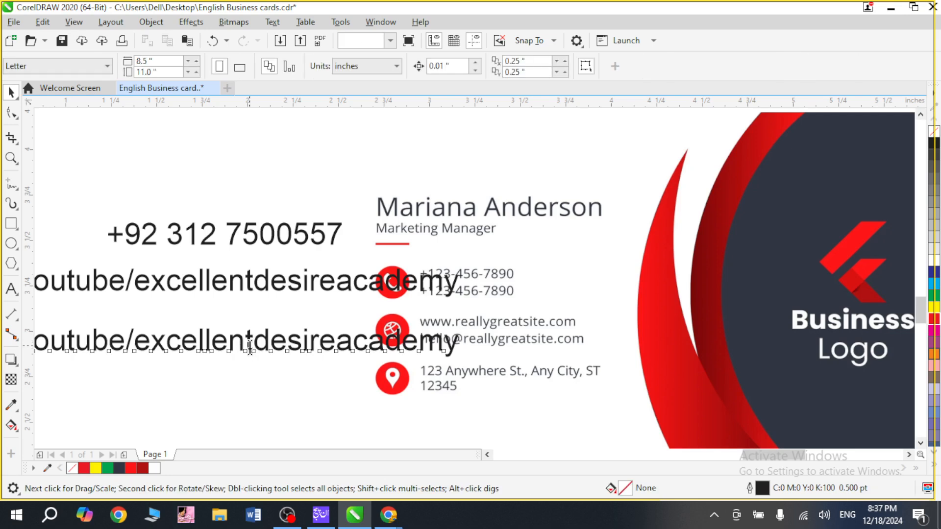
Replace the lower YouTube copy's text with the first line of the campus's postal address.
left_click(249, 346)
key("Home")
key("shift+End")
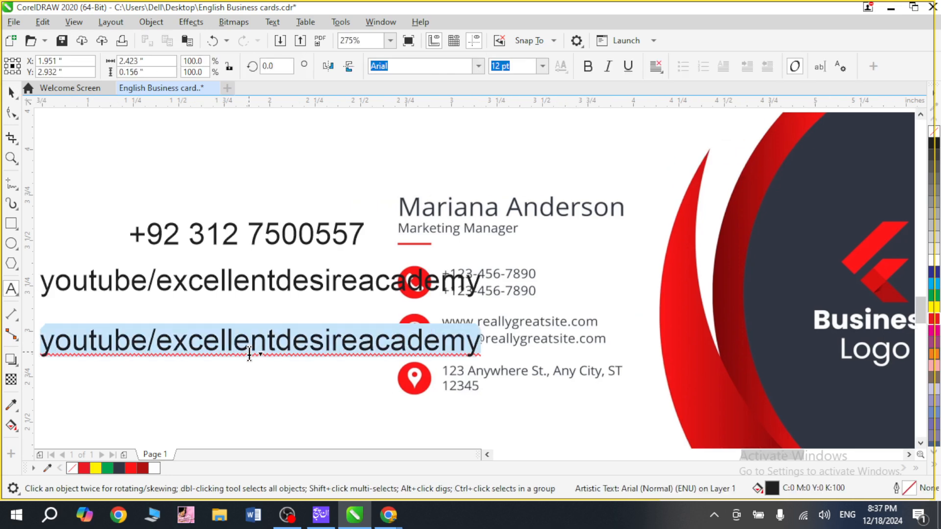
type("Virt")
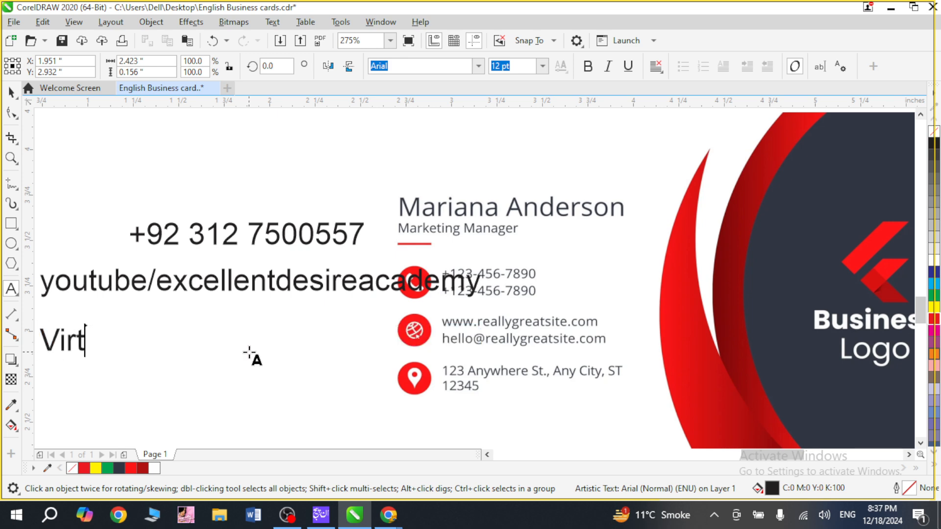
key("BackSpace")
type("tual Univre")
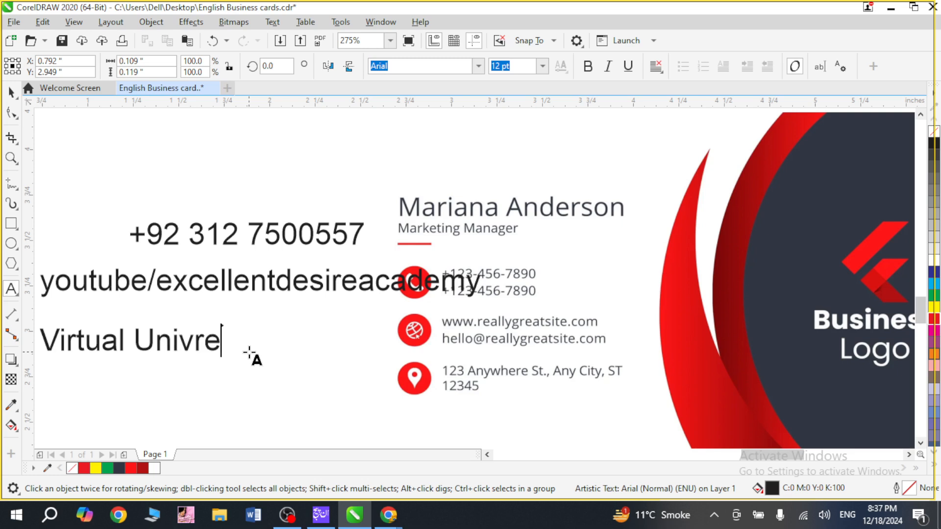
key("BackSpace")
key("BackSpace")
type("ersity ")
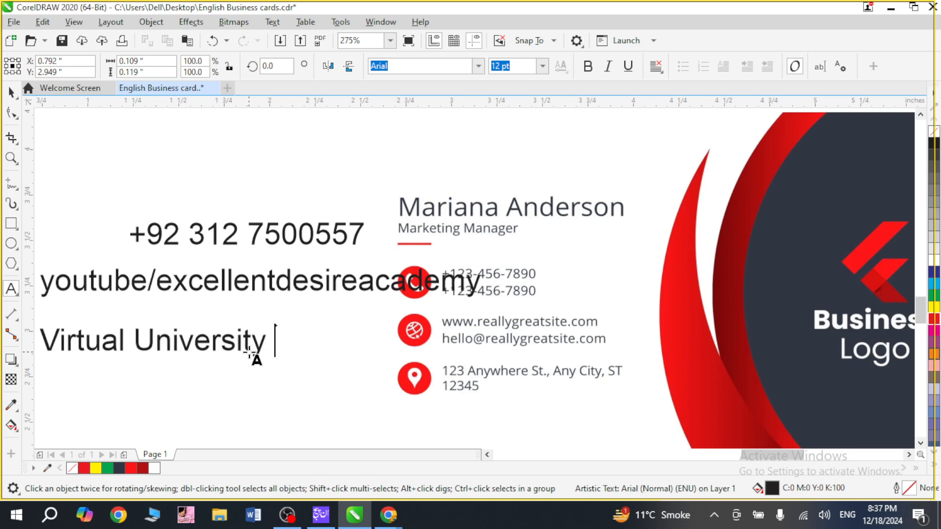
type("Jhang Campu")
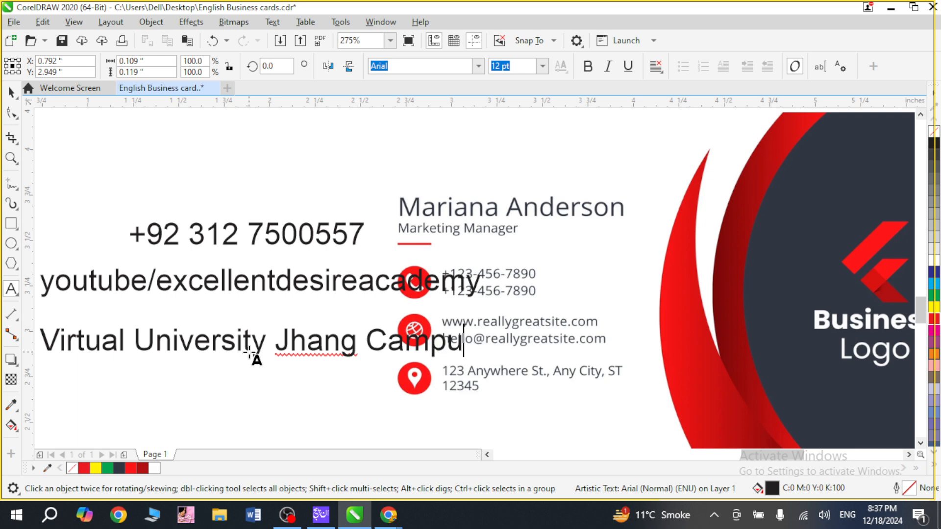
type("s Ma")
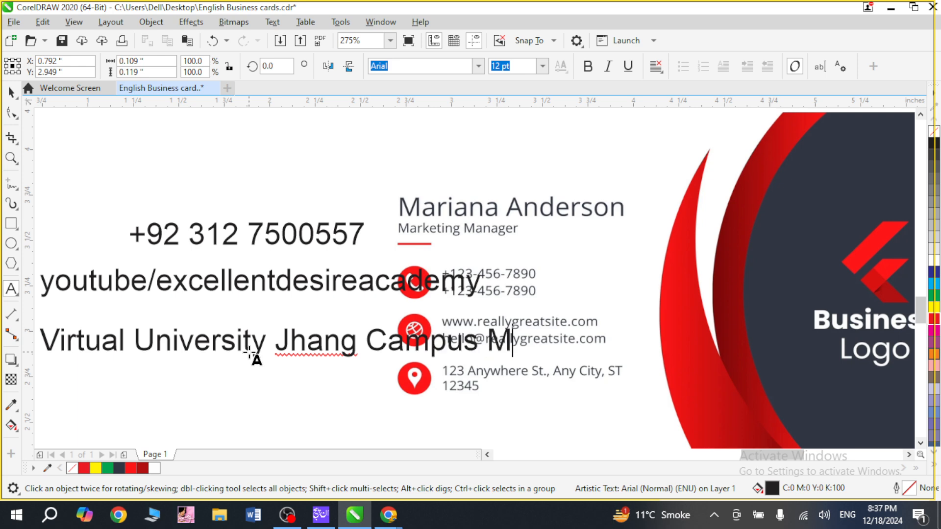
key("BackSpace")
key("BackSpace")
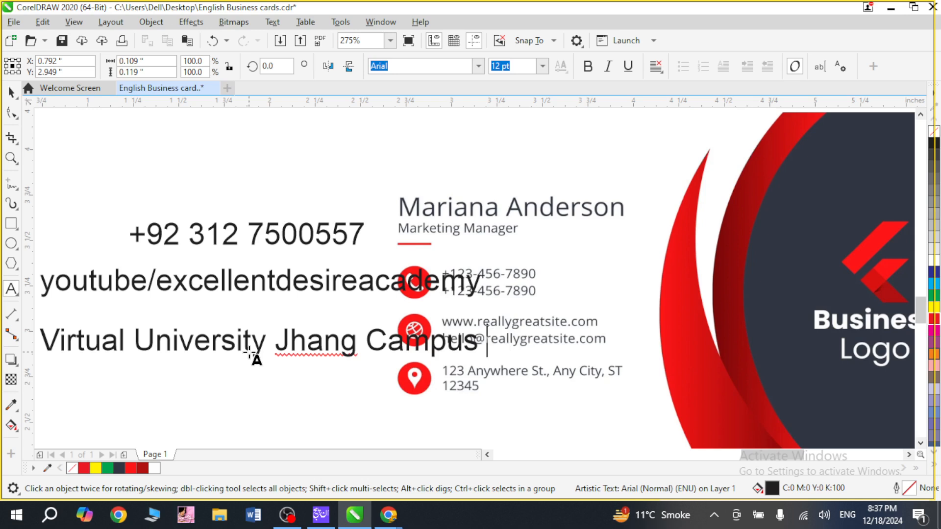
type("near main gate ")
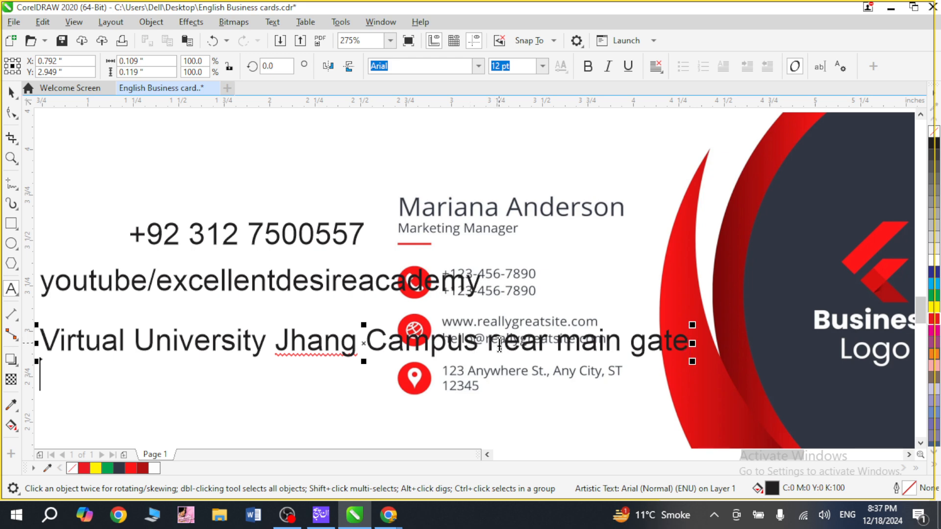
type("chowk gojra")
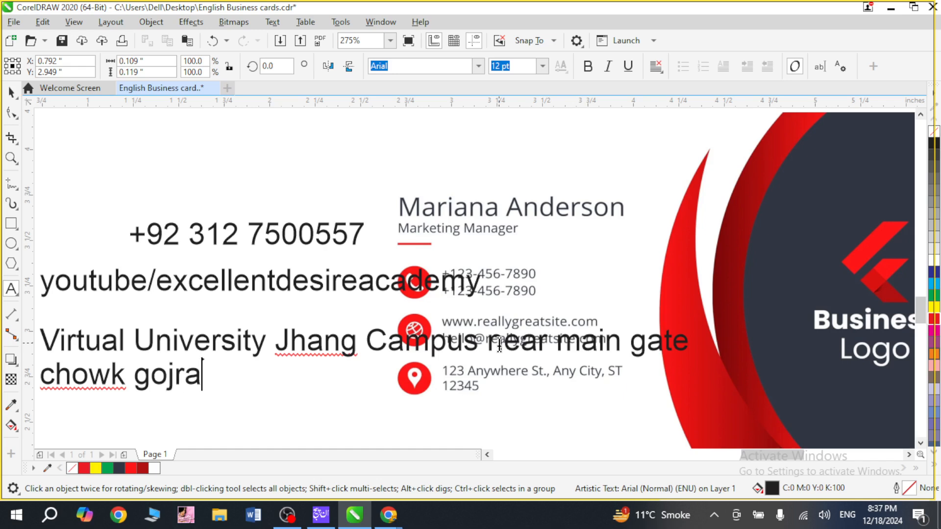
type(" road, sa")
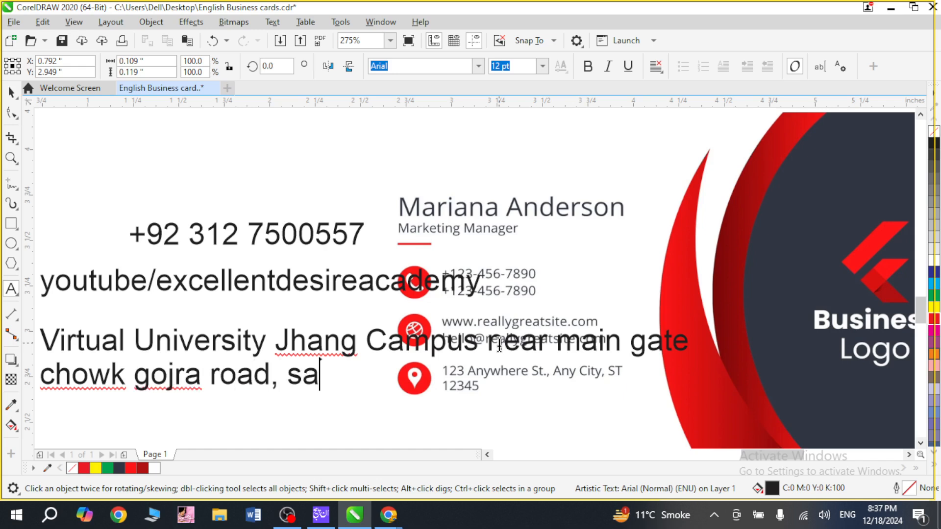
type("tellite t")
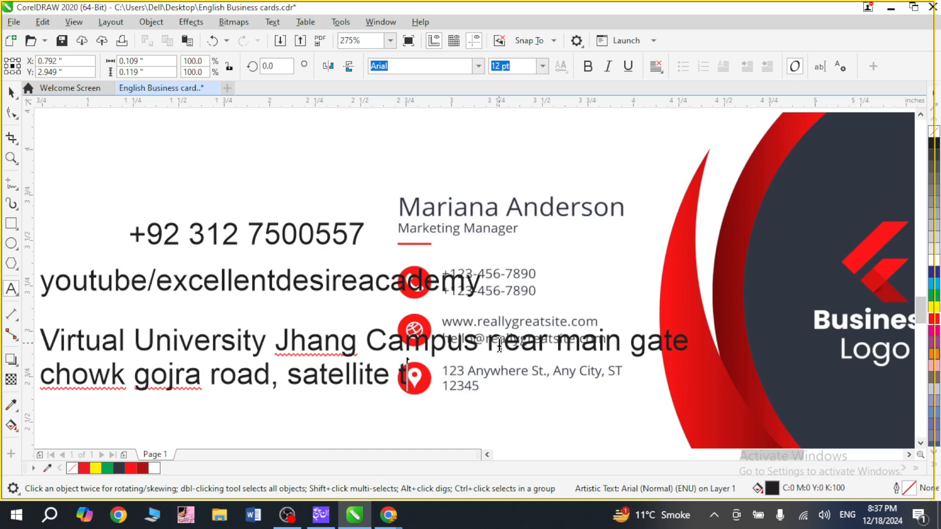
type("own,")
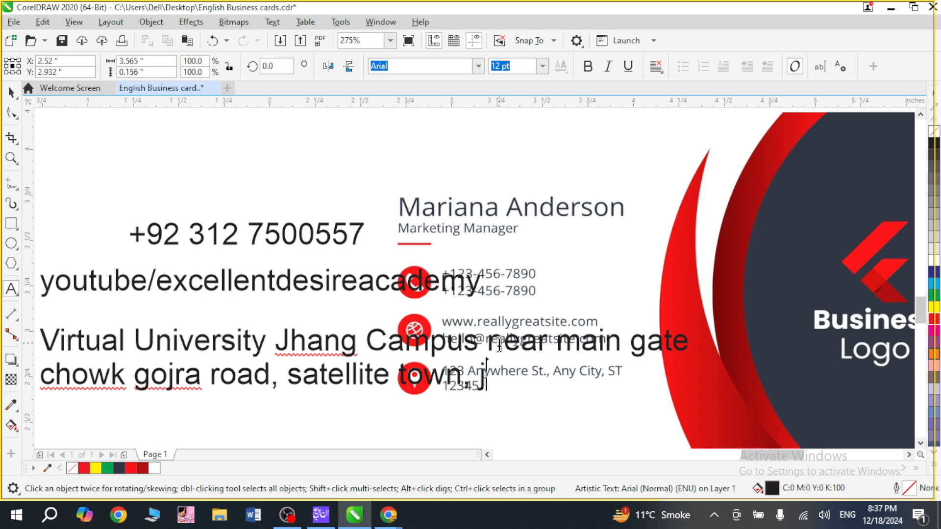
type(" Jhang")
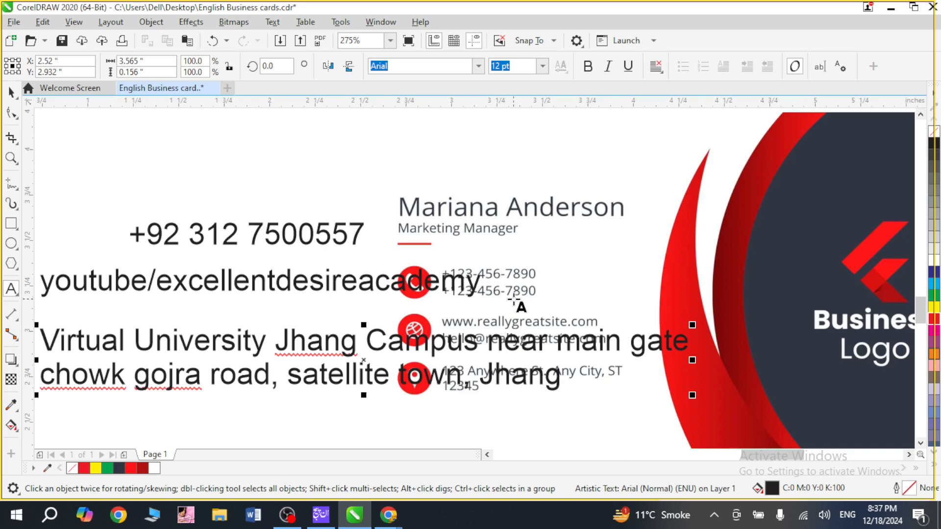
Complete the postal address on a second line with the road, area and city, and finish editing the text.
key("Escape")
Select the phone, YouTube and address texts and align them by their left edges.
scroll(377, 384, "down", 4)
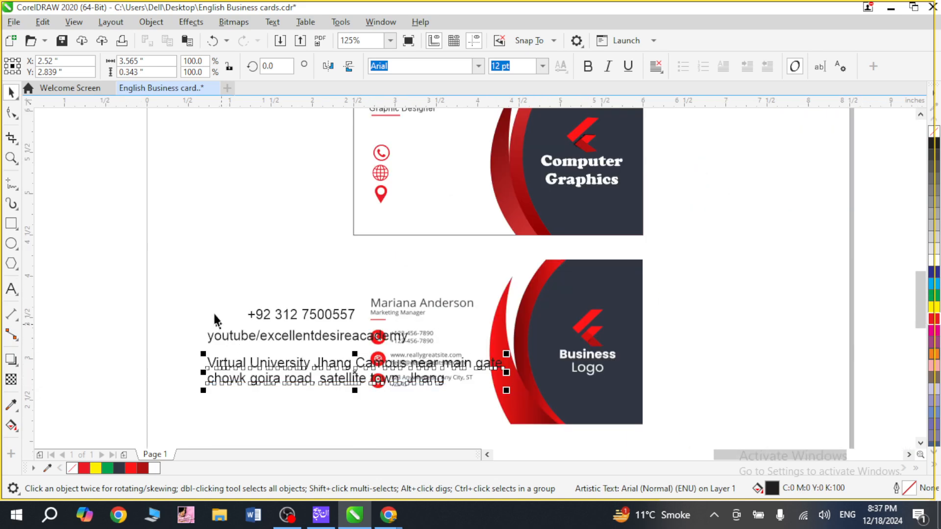
left_click_drag(214, 313, 273, 425)
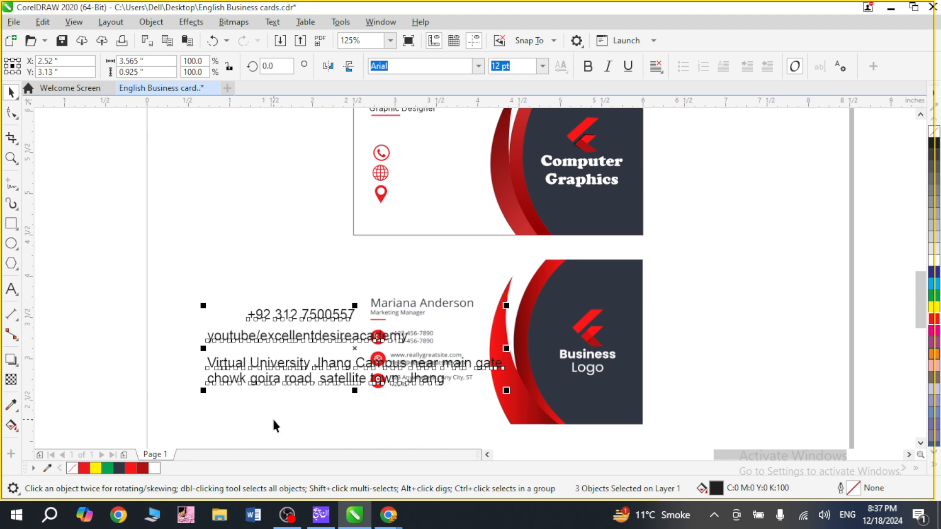
key("r")
key("l")
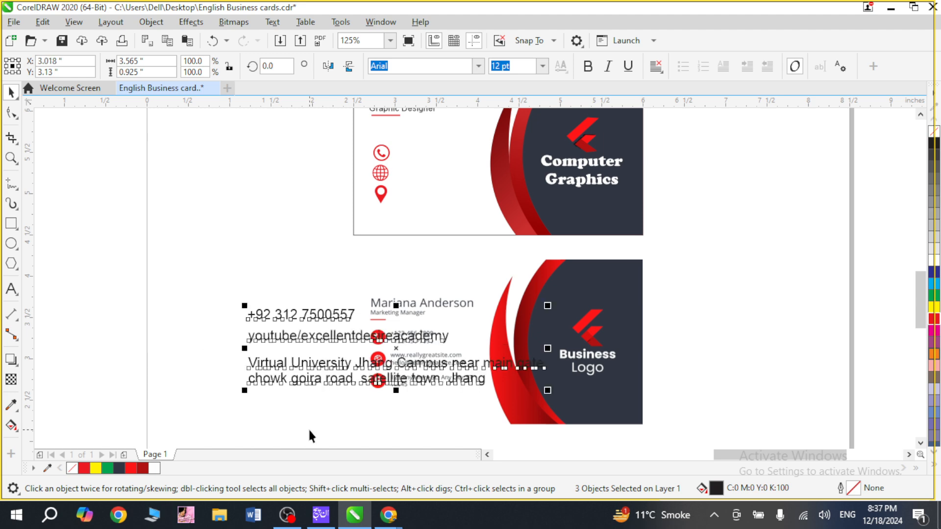
Move the three contact texts up beside the new card's icons and reduce their font size to 10 pt.
left_click_drag(288, 335, 173, 202)
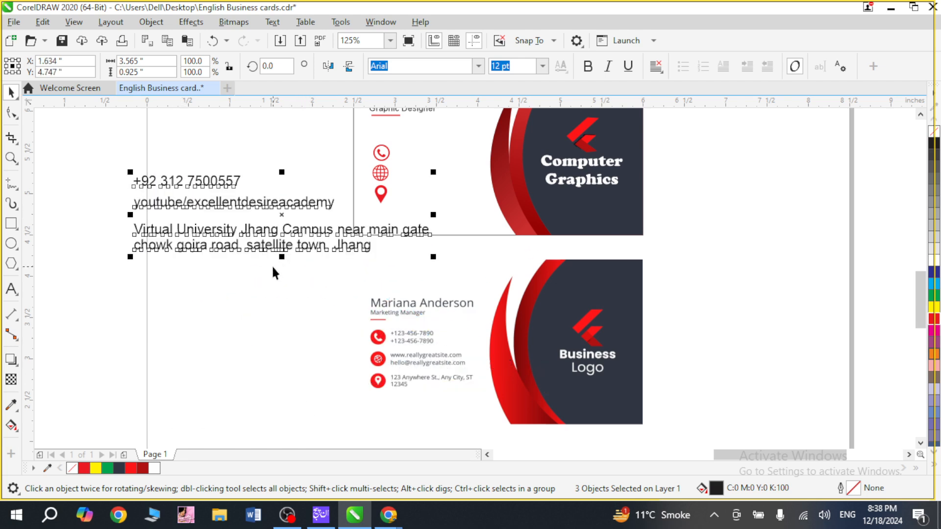
type("10")
key("Return")
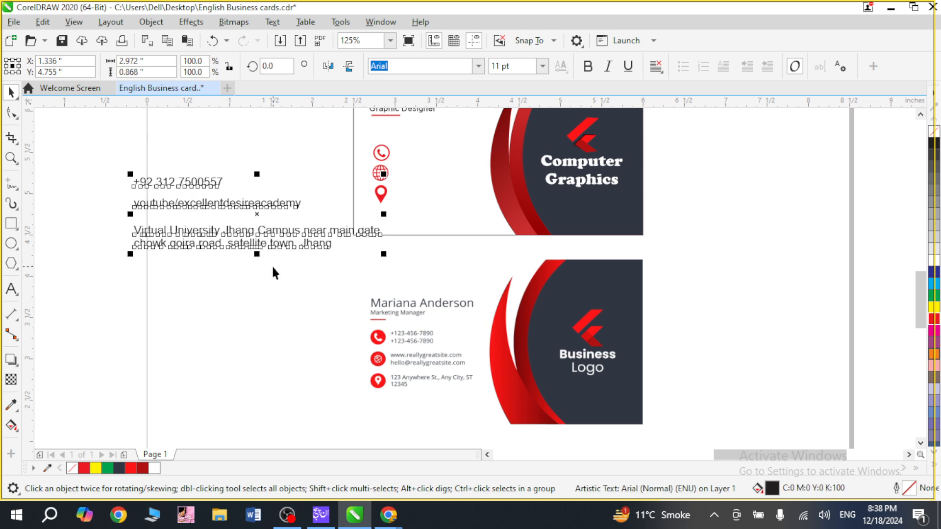
Reduce the three contact texts to 9 pt and move the three contact icons closer to the new card's left edge.
key("ctrl+KP_2")
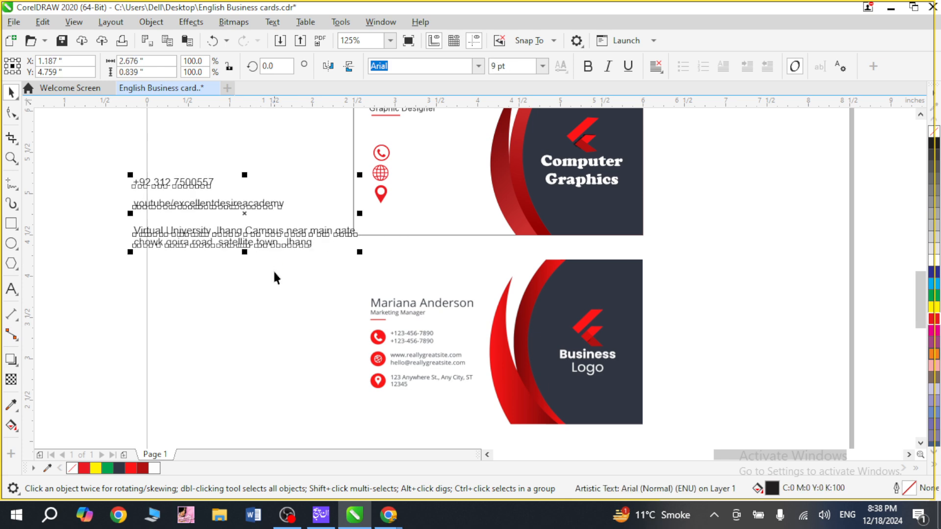
left_click(272, 270)
left_click_drag(206, 249, 221, 213)
left_click_drag(285, 126, 431, 226)
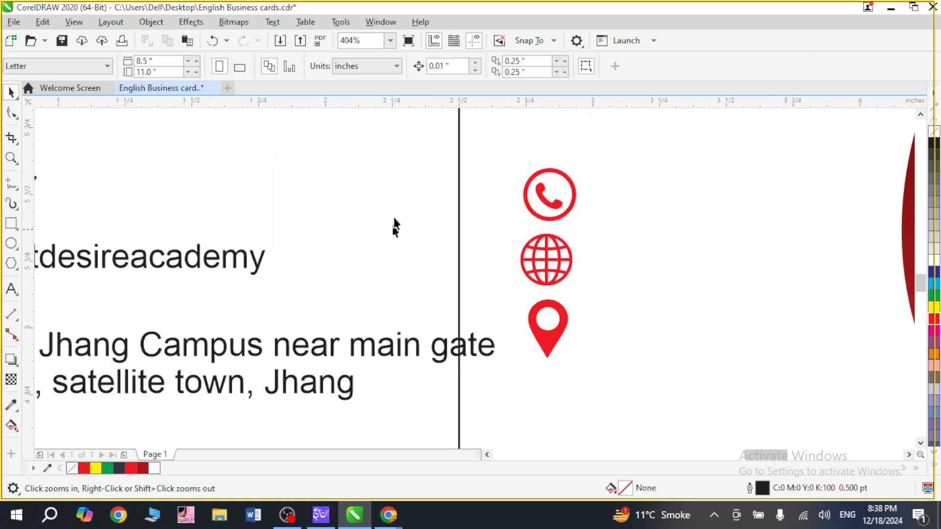
left_click_drag(577, 383, 590, 388)
left_click_drag(554, 281, 518, 282)
Move the location pin and the globe icon down to widen the gaps between the three contact icons.
left_click(354, 230)
left_click_drag(509, 334, 514, 377)
left_click_drag(514, 275, 514, 298)
Select the phone, globe and location icons and distribute them vertically by their top edges.
left_click(517, 391)
left_click(513, 277, "shift")
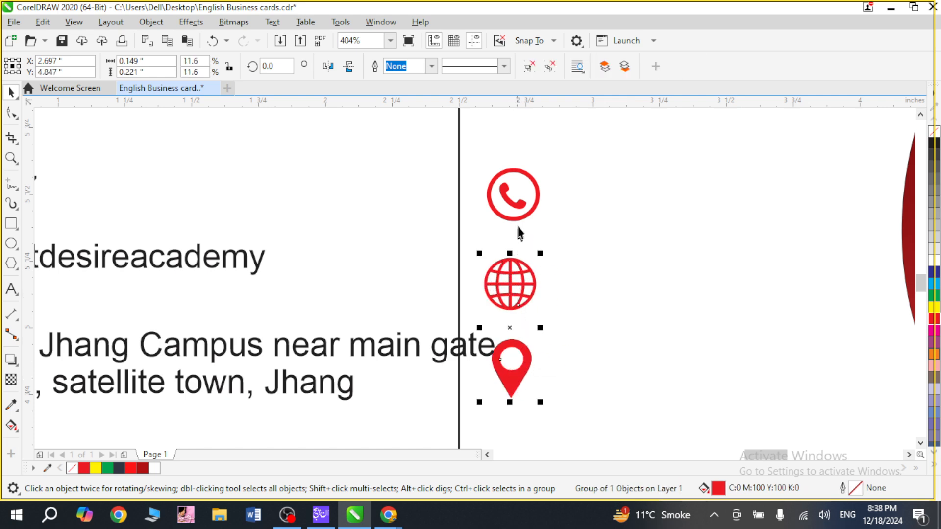
left_click(518, 206, "shift")
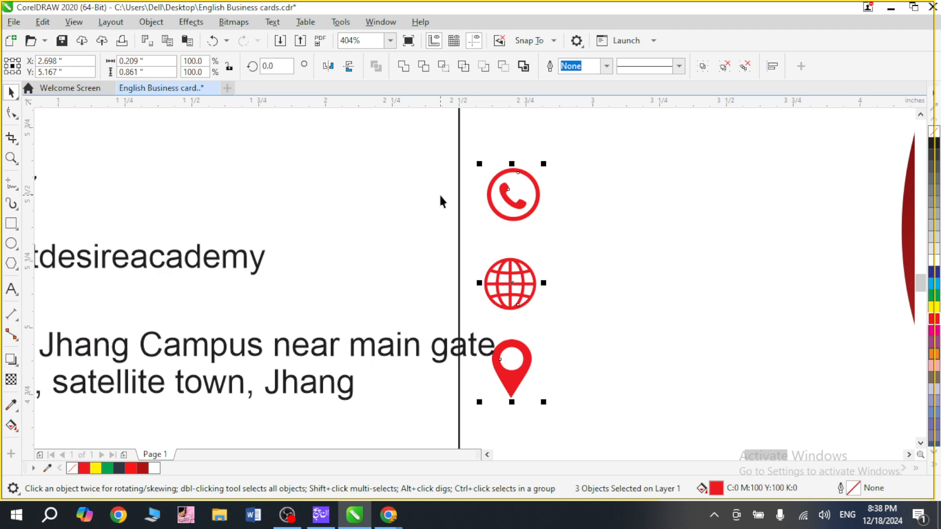
left_click(151, 22)
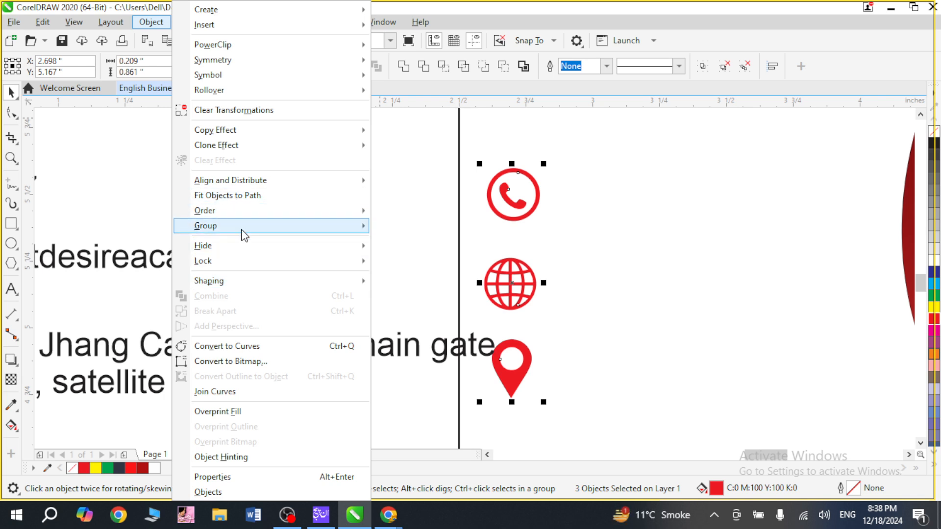
mouse_move(269, 179)
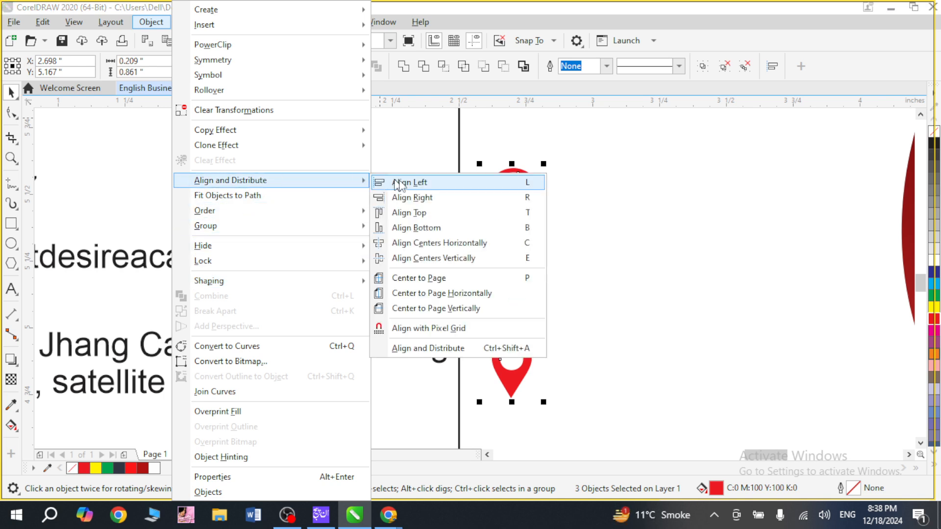
left_click(469, 349)
key("ctrl+shift+a")
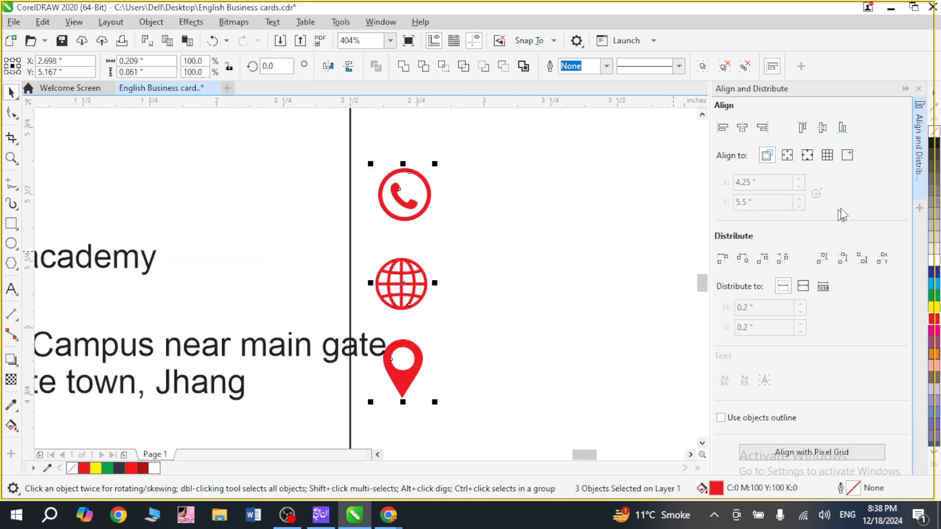
left_click(822, 258)
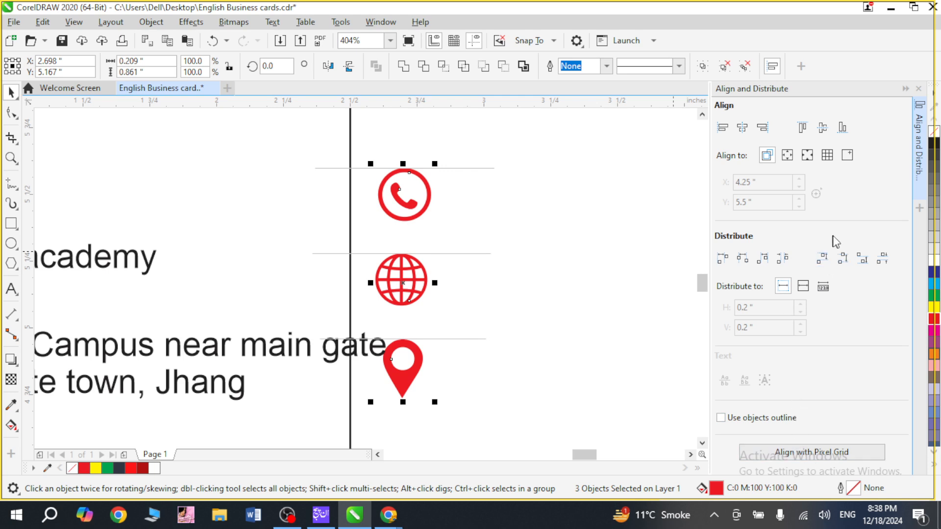
left_click(918, 88)
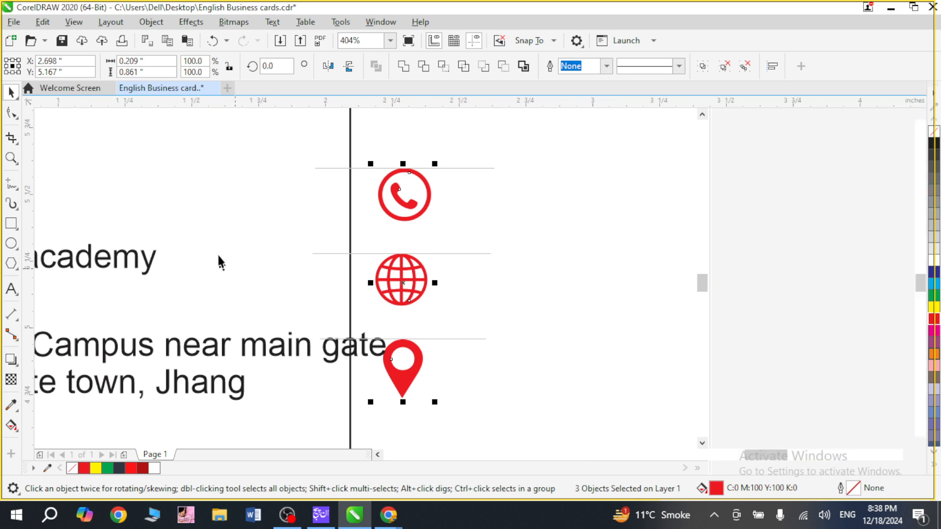
left_click(392, 320)
Scale the three contact texts down together to about 4.3 pt and move them up close to the card's left edge.
scroll(232, 270, "down", 2)
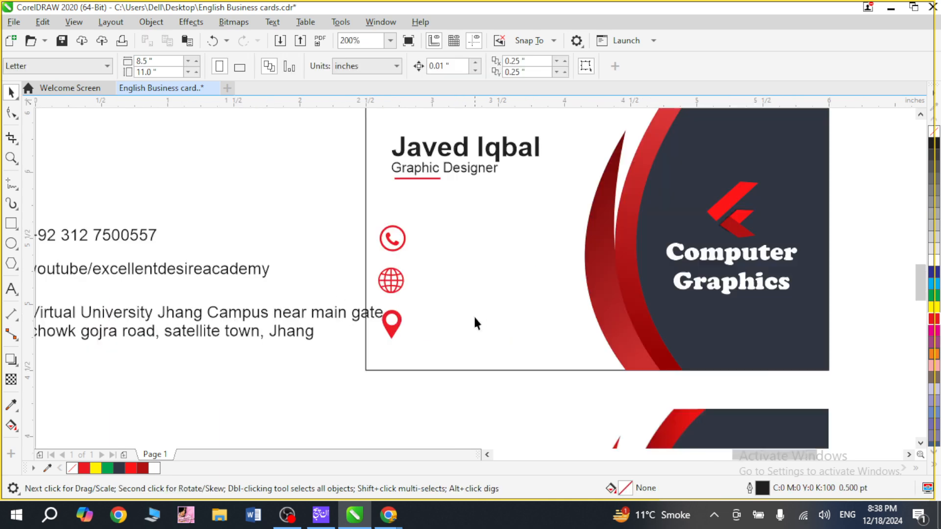
left_click_drag(109, 204, 194, 366)
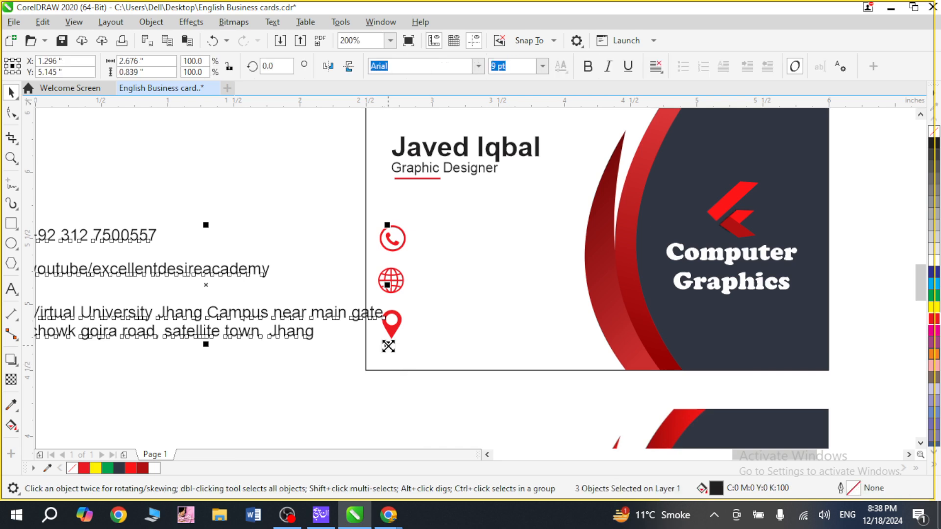
left_click_drag(387, 344, 294, 318)
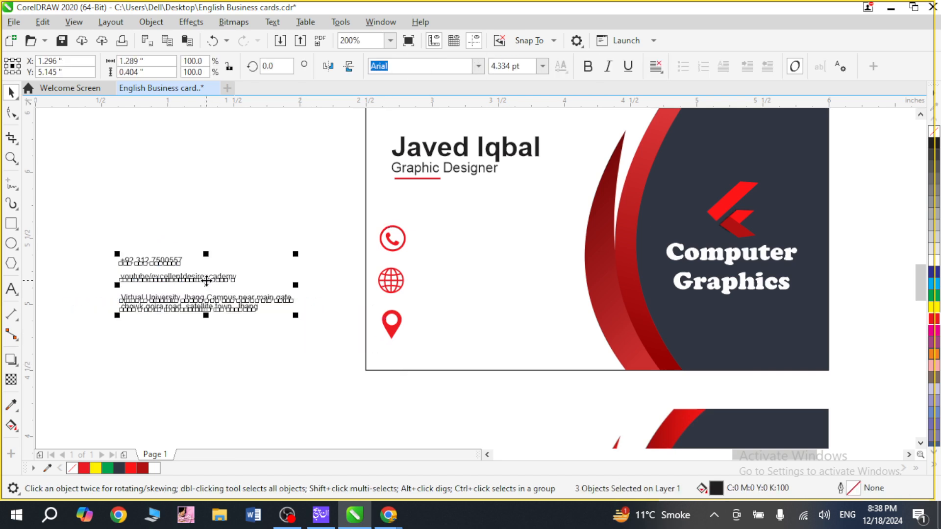
left_click_drag(205, 279, 277, 251)
left_click(262, 315)
Align the phone text's vertical centre with the phone icon and the YouTube text's with the globe icon.
left_click(226, 231)
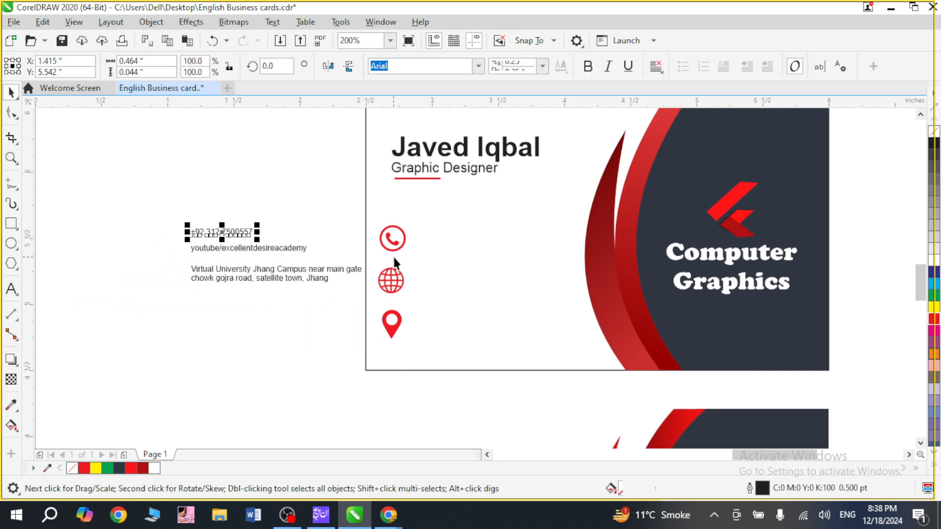
left_click(390, 240, "shift")
key("e")
left_click(240, 350)
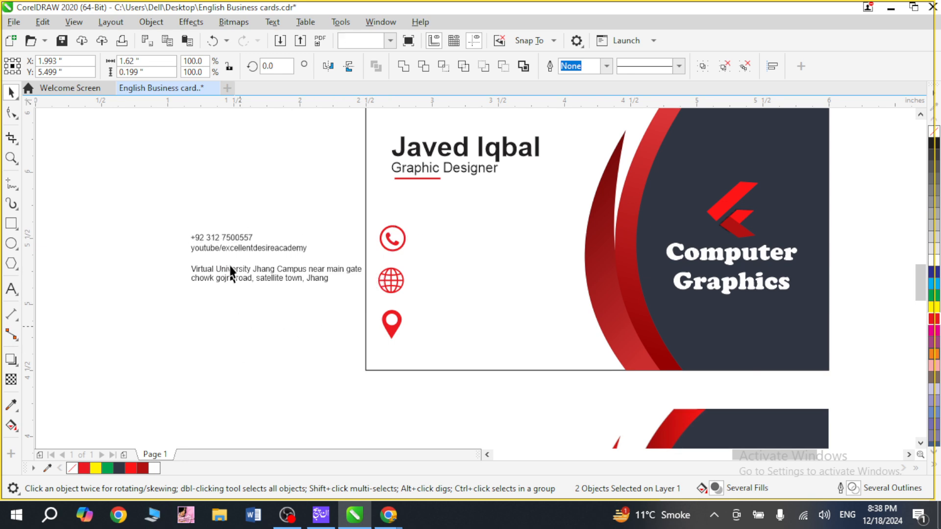
left_click(236, 246)
left_click(400, 281, "shift")
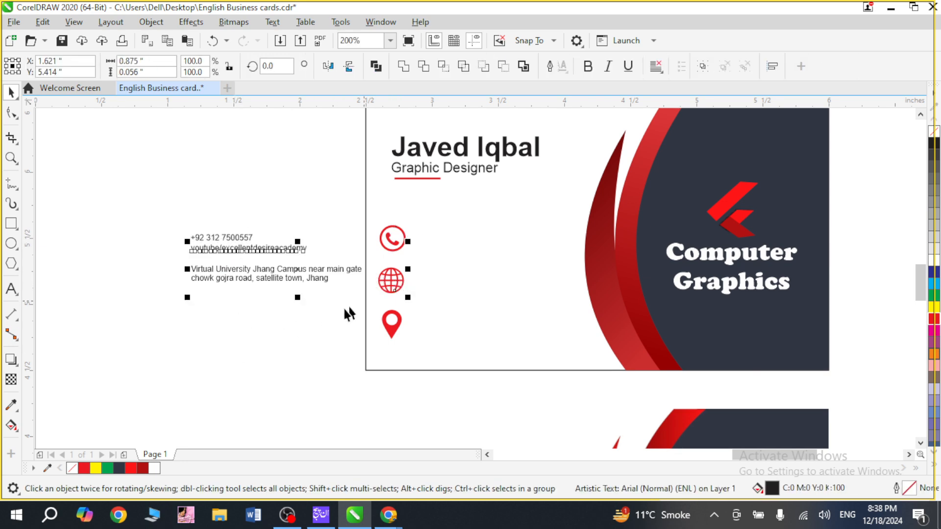
key("e")
left_click(306, 306)
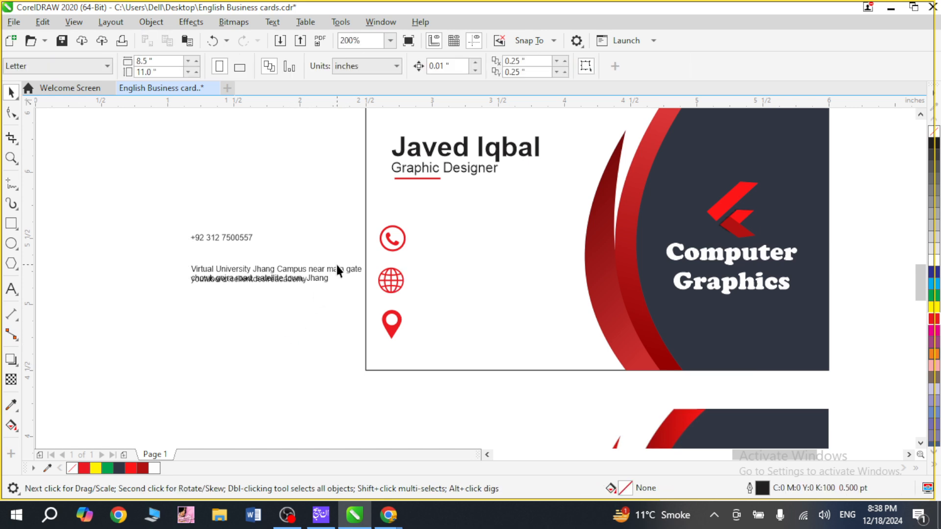
Centre the address text vertically on the location pin and move all three contact texts into the card beside their icons.
left_click(357, 272)
left_click(392, 324, "shift")
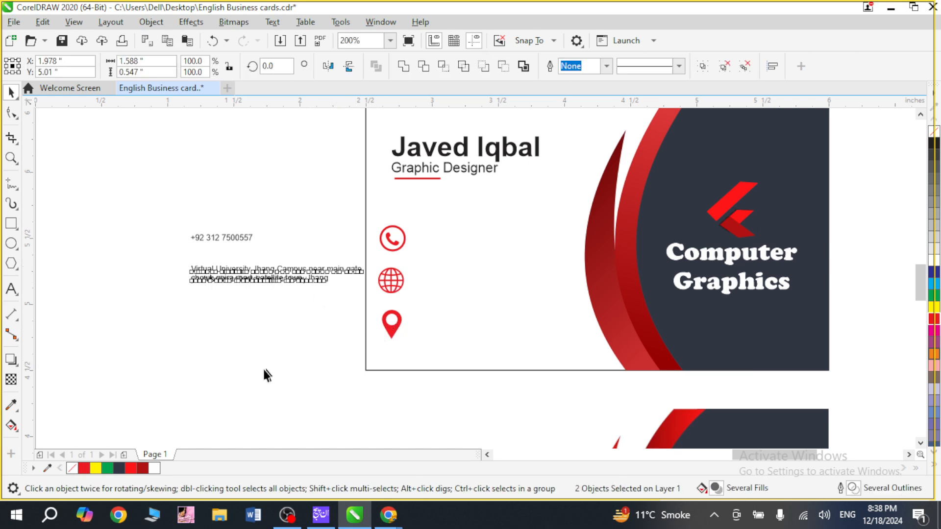
key("e")
left_click_drag(175, 203, 431, 331)
left_click(240, 313)
Scale the location pin icon down about its centre to about 0.105 by 0.154 inches.
key("z")
left_click_drag(319, 202, 641, 393)
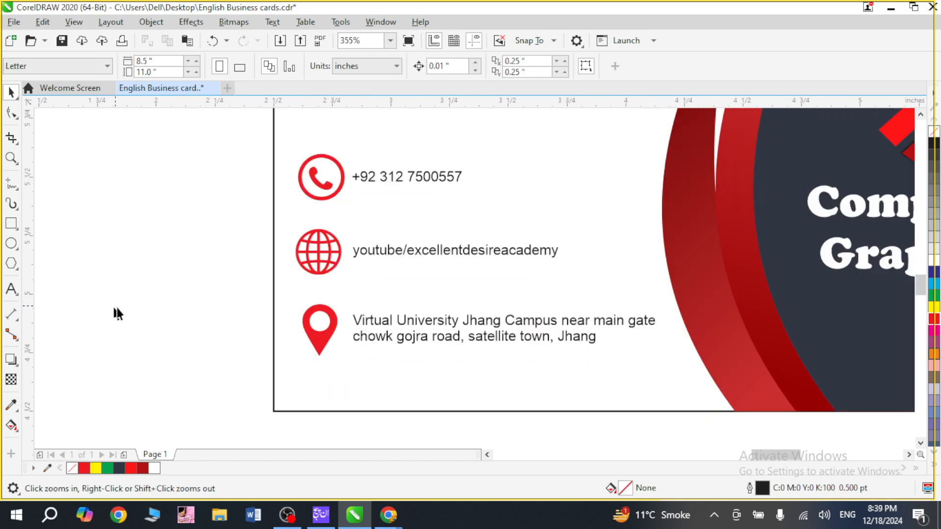
left_click_drag(270, 282, 704, 416)
key("space")
left_click(153, 250)
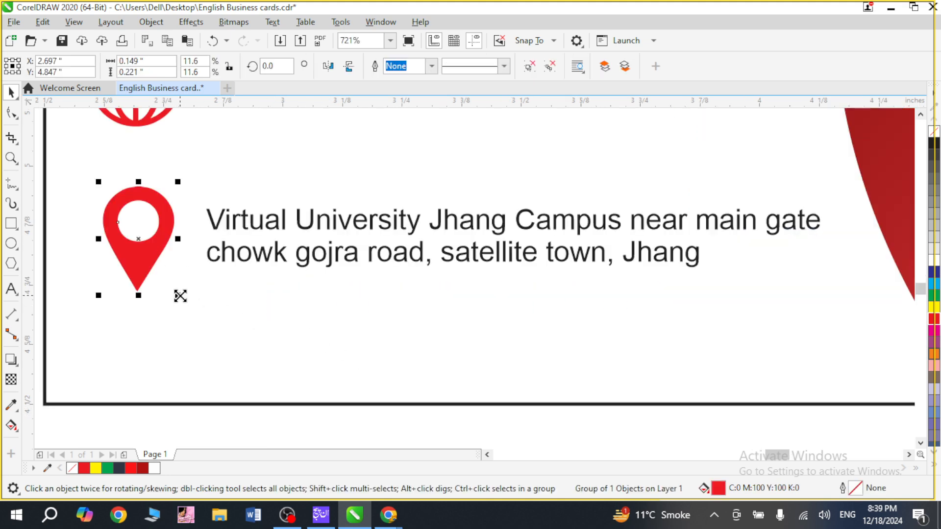
left_click_drag(180, 294, 171, 278)
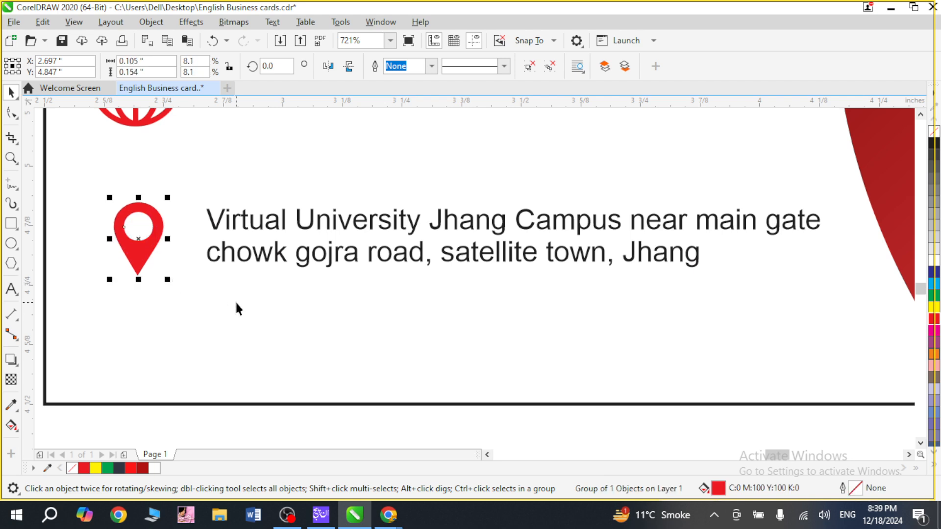
Repeat the pin's size reduction on the phone icon and the globe icon.
key("F4")
key("F2")
left_click_drag(760, 269, 785, 302)
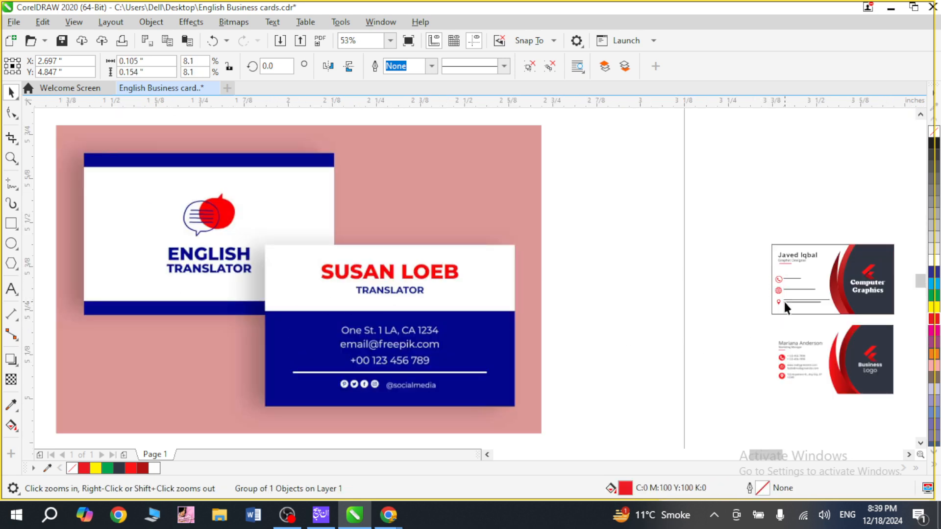
left_click(544, 247)
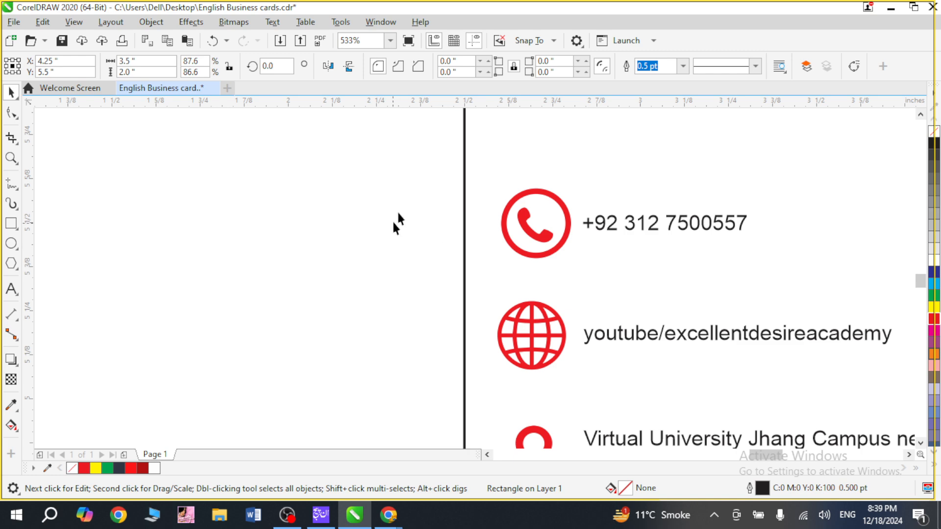
left_click_drag(393, 175, 575, 281)
key("ctrl+r")
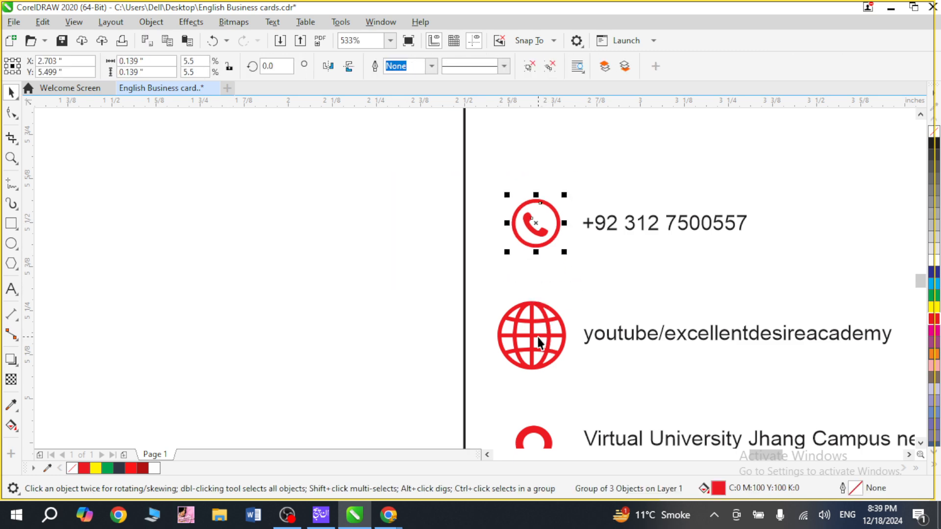
left_click(537, 336)
key("ctrl+r")
left_click(398, 336)
Move the YouTube row and the address row up with their icons to tighten the spacing between contact rows.
scroll(439, 345, "down", 1)
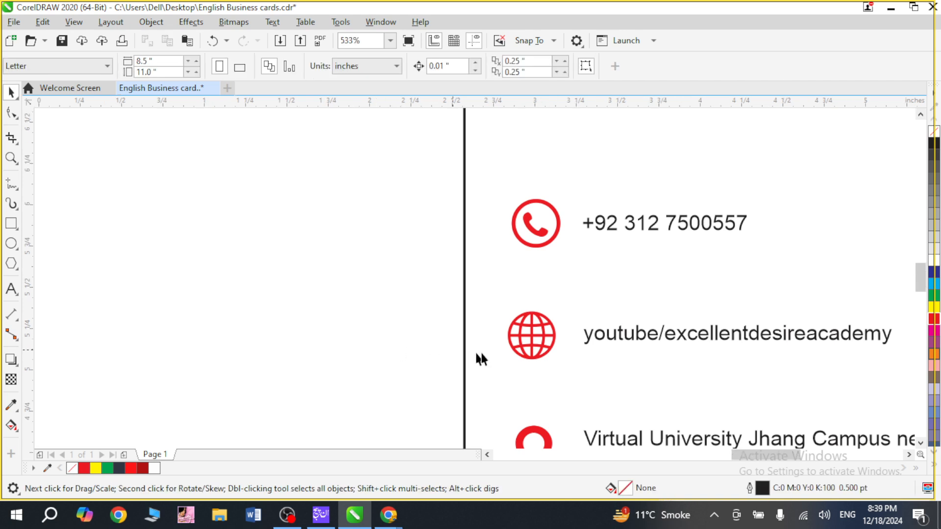
key("F2")
left_click_drag(424, 226, 677, 446)
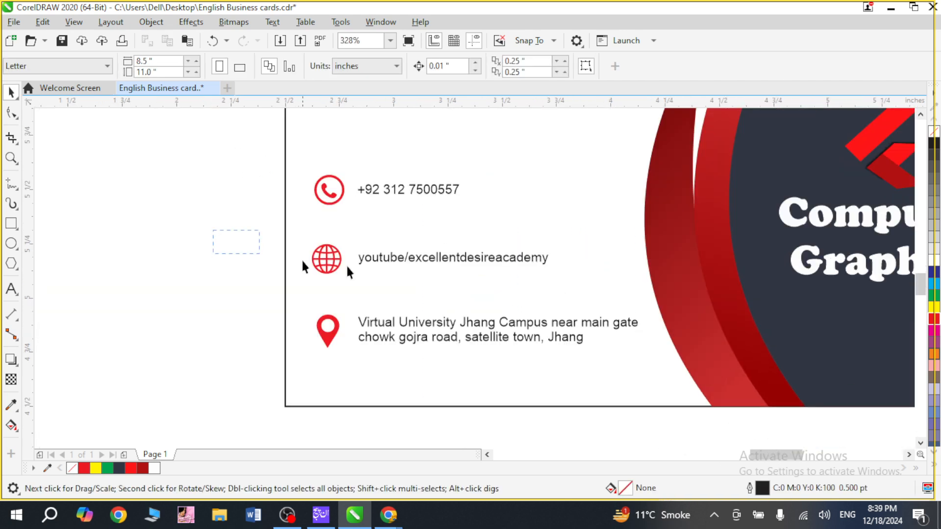
left_click_drag(580, 293, 304, 231)
left_click_drag(473, 264, 472, 240)
left_click_drag(191, 283, 669, 374)
key("Up")
key("Up")
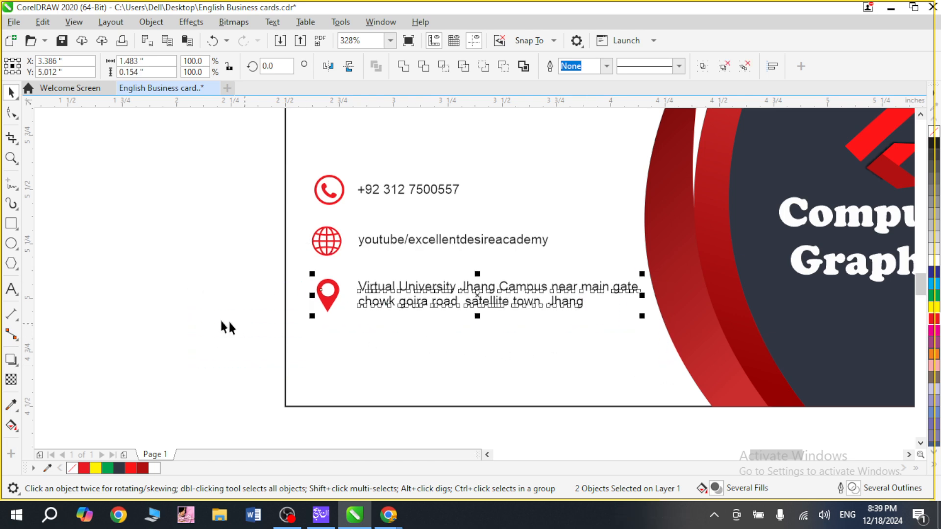
Select all three contact icons with their texts and group them into one object.
left_click(172, 259)
left_click_drag(221, 161, 672, 351)
scroll(589, 322, "down", 3)
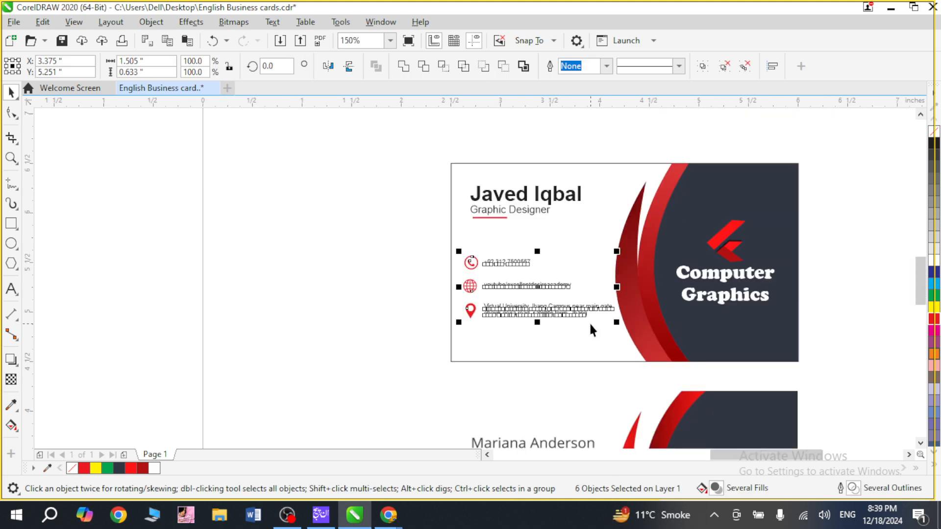
left_click(578, 241)
left_click(392, 313)
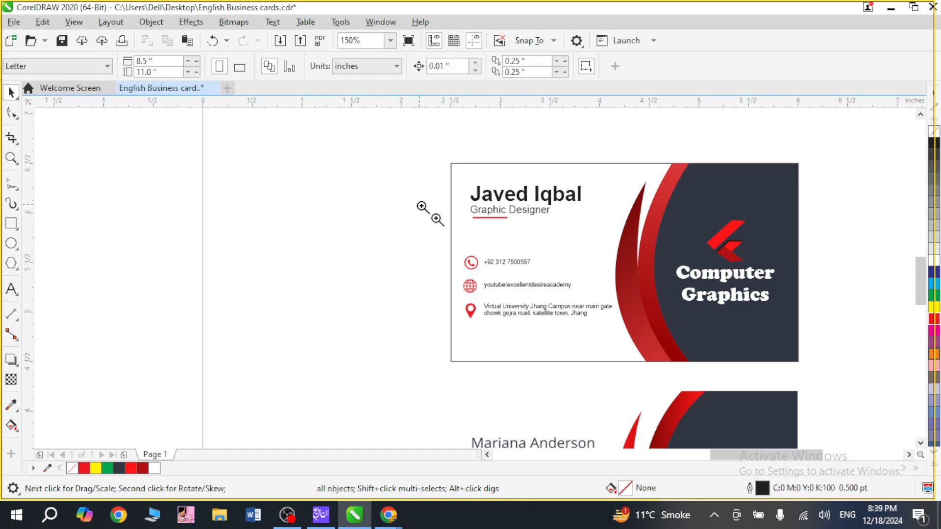
Align the contact group's vertical centre with the dark red swoosh.
left_click_drag(423, 207, 602, 339)
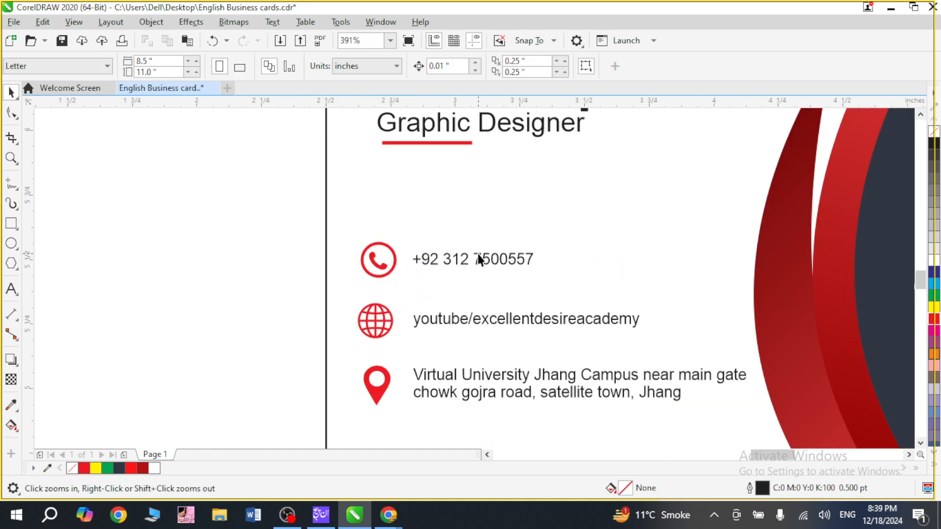
key("space")
left_click(496, 322)
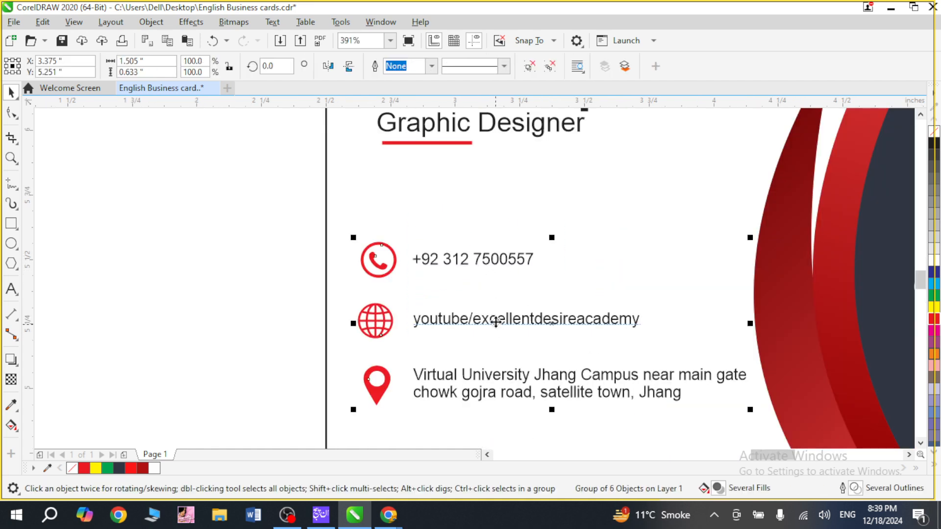
left_click(782, 292, "shift")
key("e")
left_click(251, 334)
key("F4")
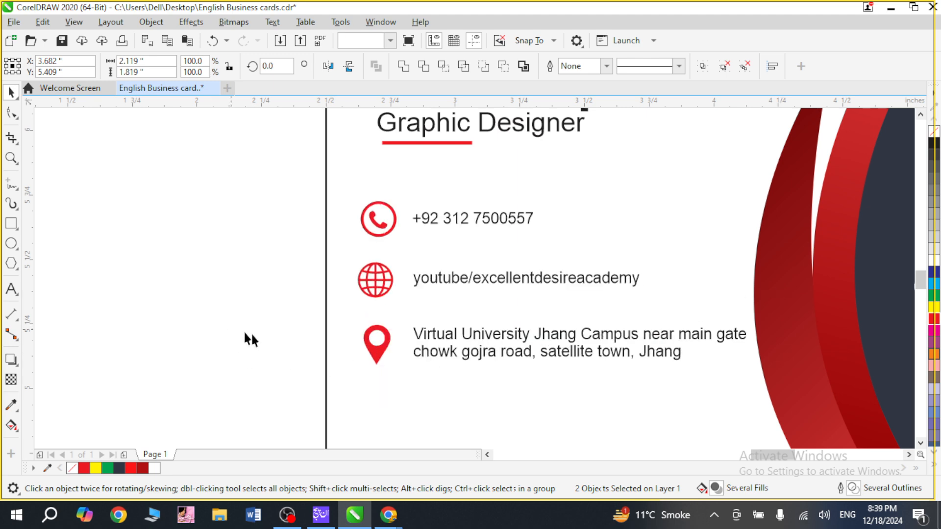
left_click_drag(776, 245, 778, 250)
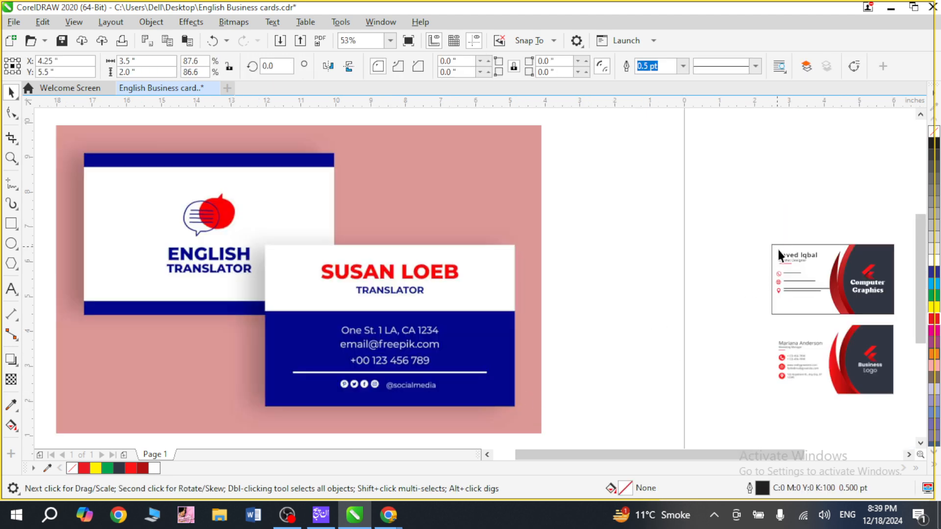
left_click(685, 301)
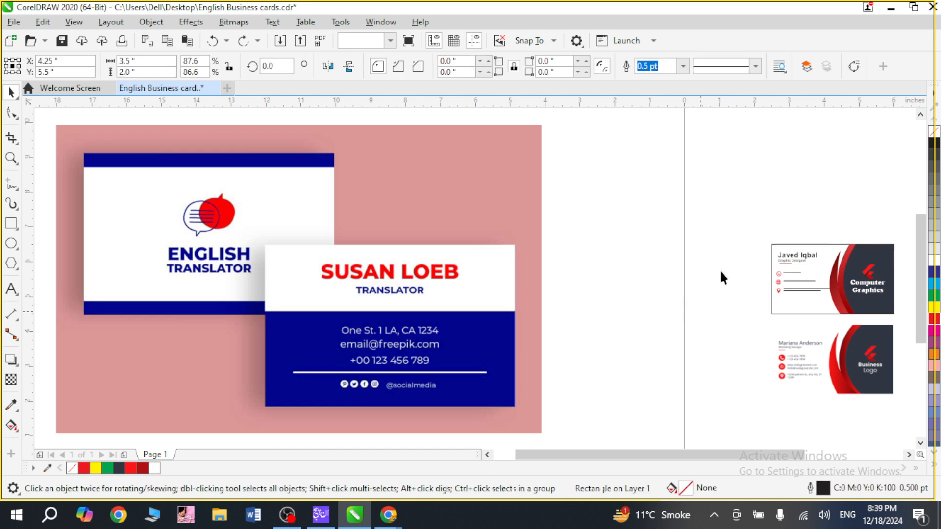
key("z")
left_click_drag(721, 270, 903, 346)
left_click_drag(290, 222, 274, 55)
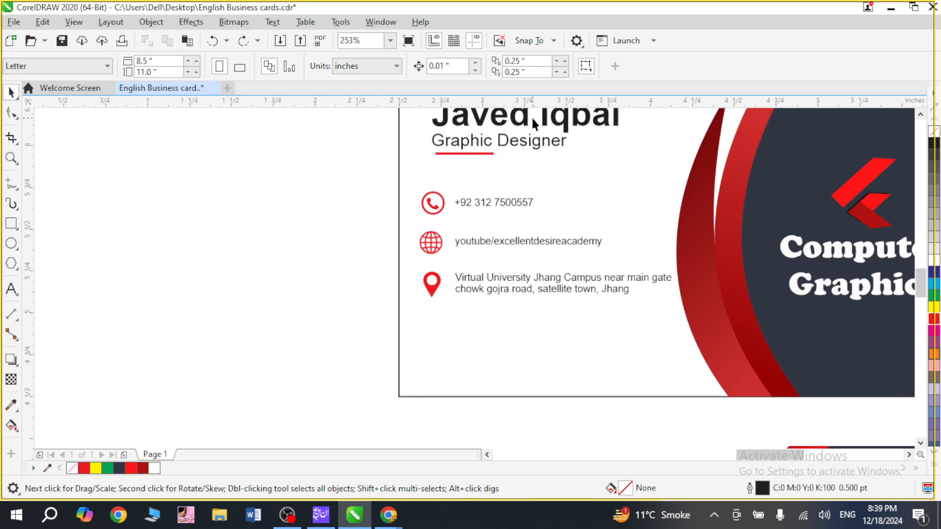
Copy the name heading group below the address, ungroup it, and keep only the name by deleting its job title and underline.
left_click_drag(525, 116, 516, 348)
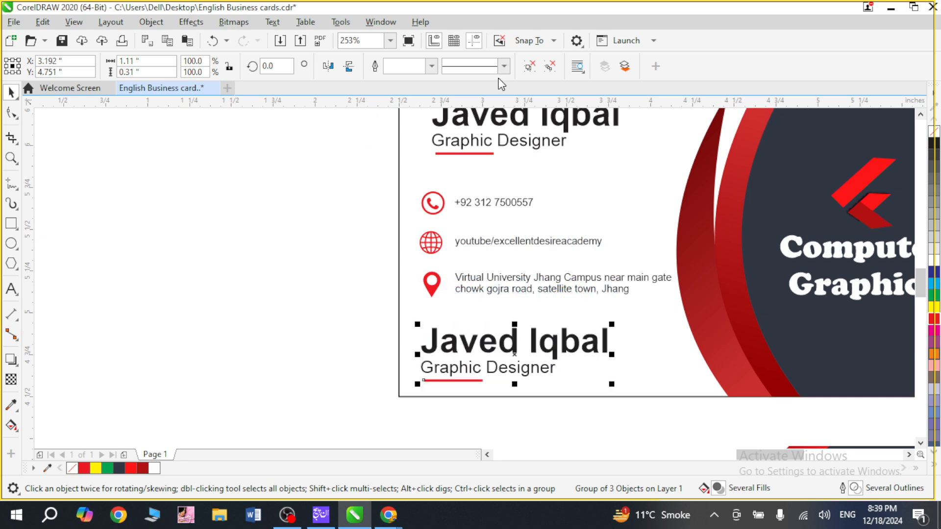
key("ctrl+u")
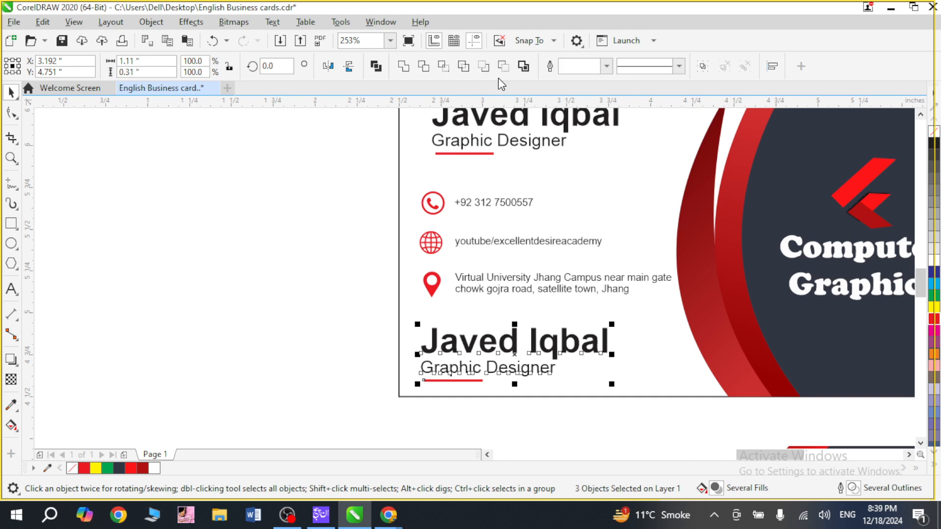
left_click_drag(475, 400, 580, 423)
key("Delete")
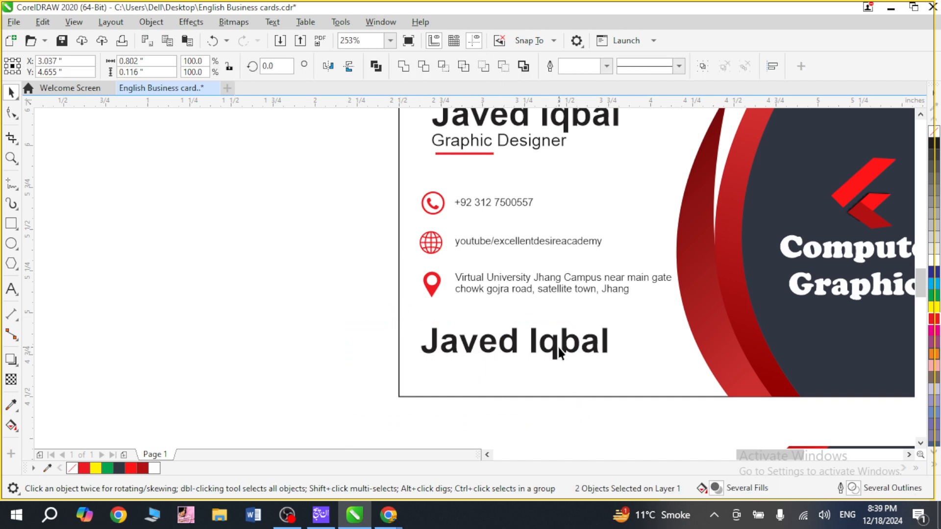
left_click(555, 360)
left_click_drag(555, 365, 557, 382)
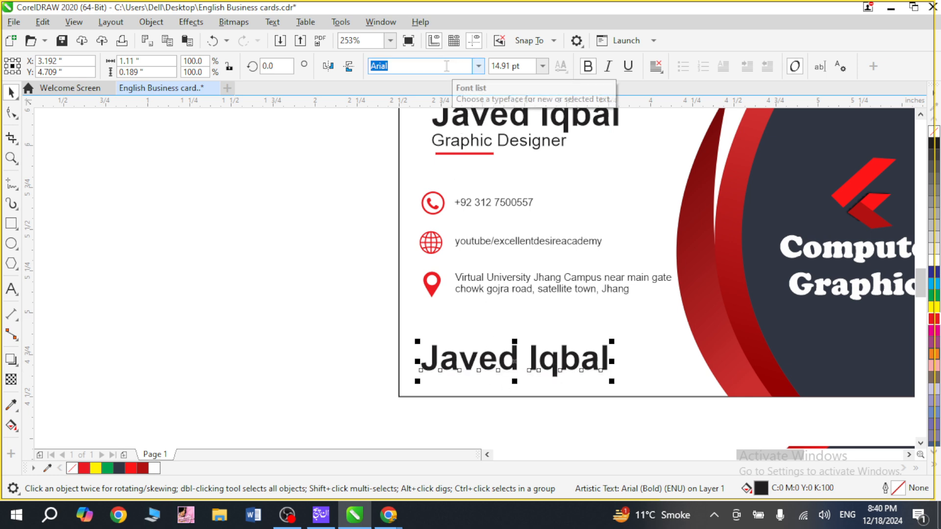
Change the font of the copied name to Simplified Arabic.
type("s")
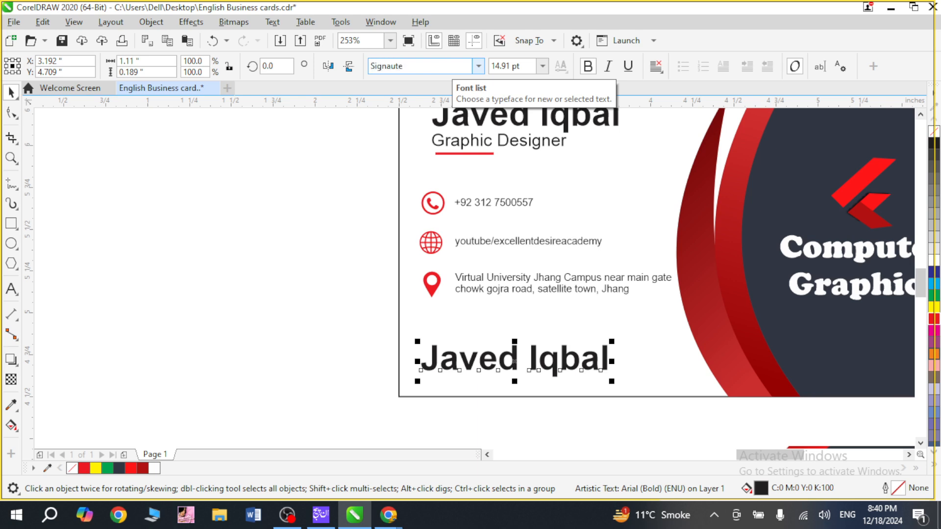
type("ignaute")
key("BackSpace")
type("re")
key("Return")
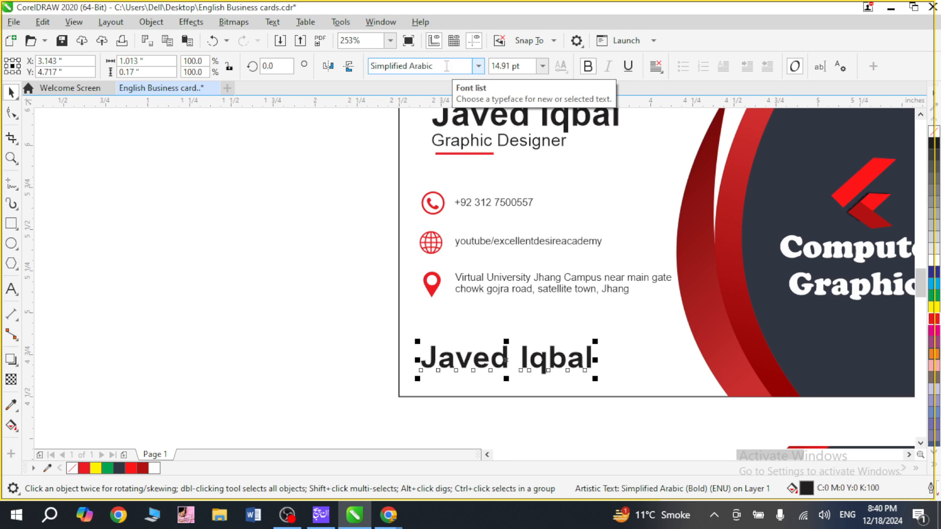
left_click(448, 66)
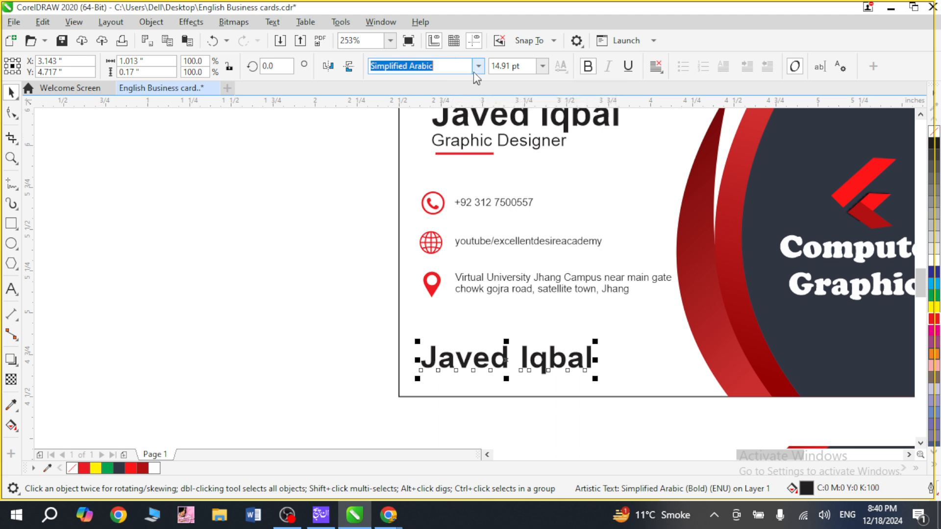
Shrink the copied name to about 9 pt and place it just above the card's lower edge.
left_click_drag(355, 276, 661, 428)
key("z")
left_click(521, 354)
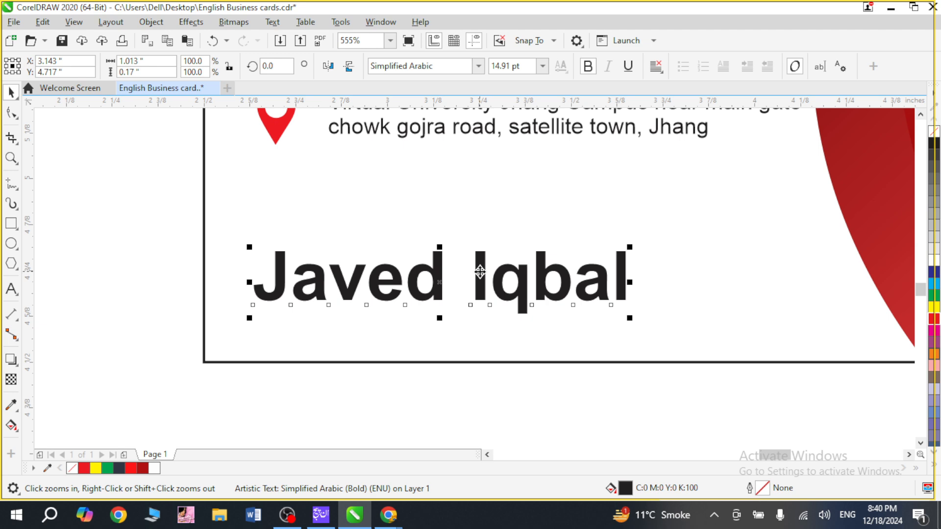
left_click_drag(481, 272, 483, 307)
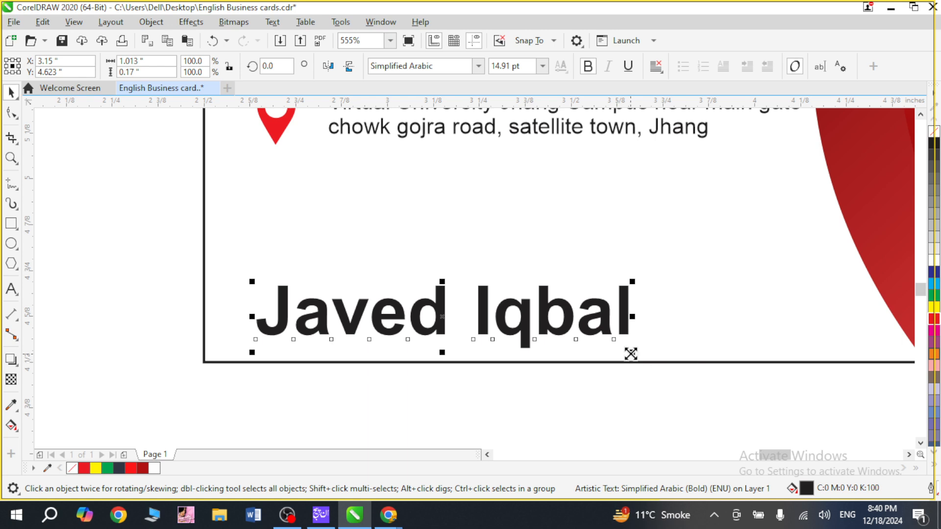
left_click_drag(631, 353, 557, 341)
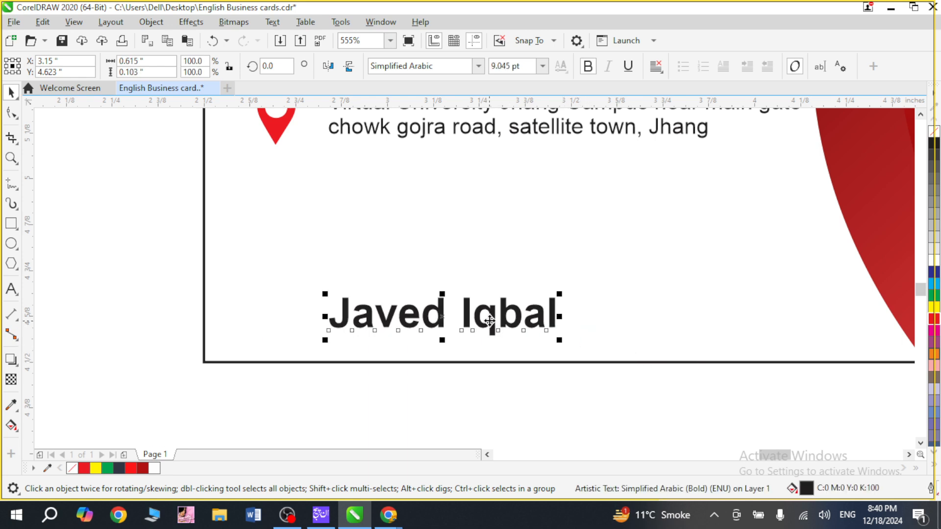
left_click_drag(489, 319, 485, 339)
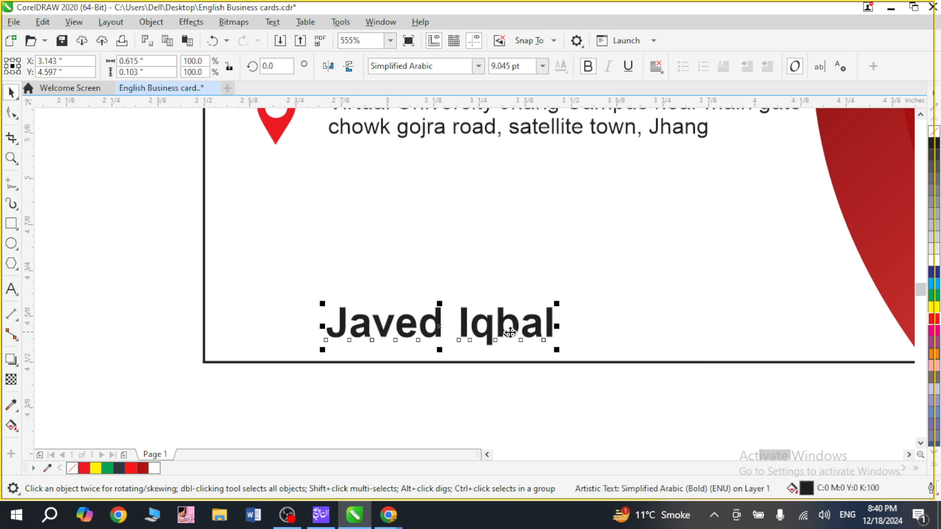
Copy the full text of the small name line at the card's lower edge and deselect it.
double_click(503, 331)
key("Home")
key("shift+End")
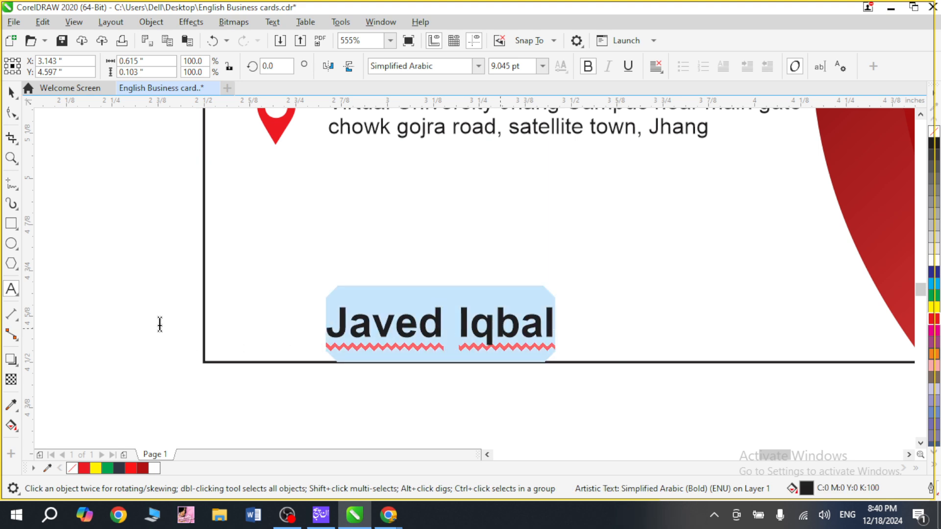
key("Escape")
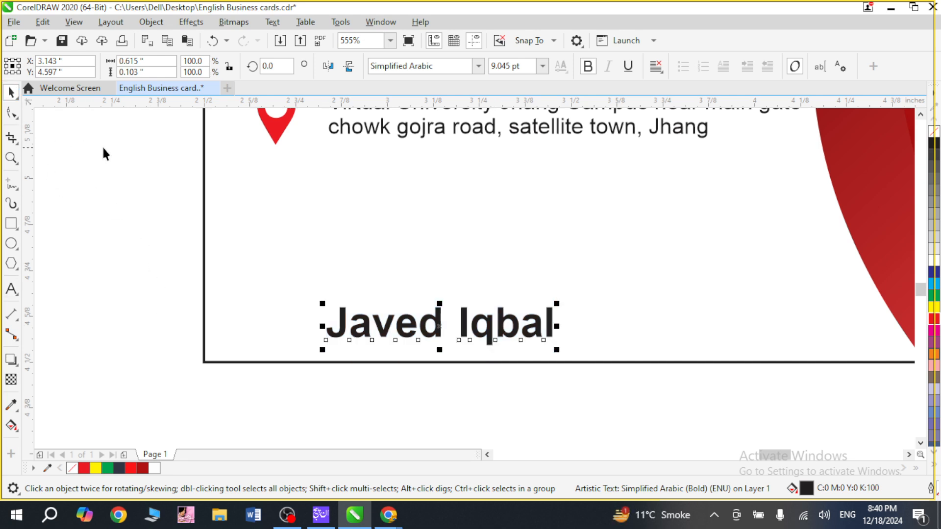
key("Escape")
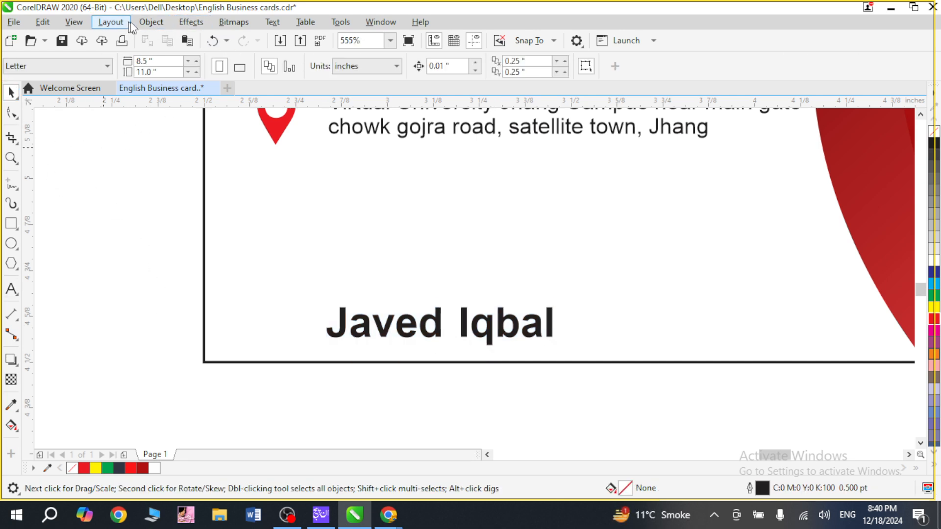
left_click(191, 22)
mouse_move(160, 23)
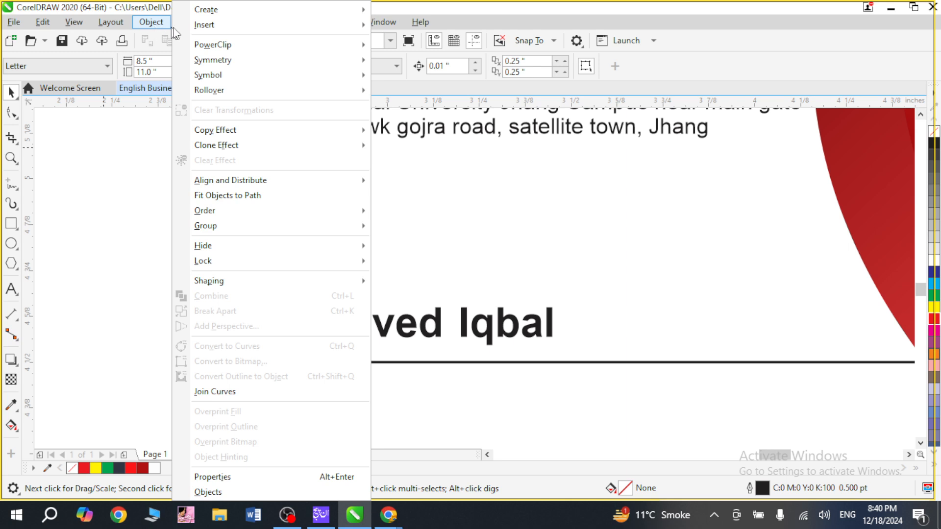
mouse_move(233, 14)
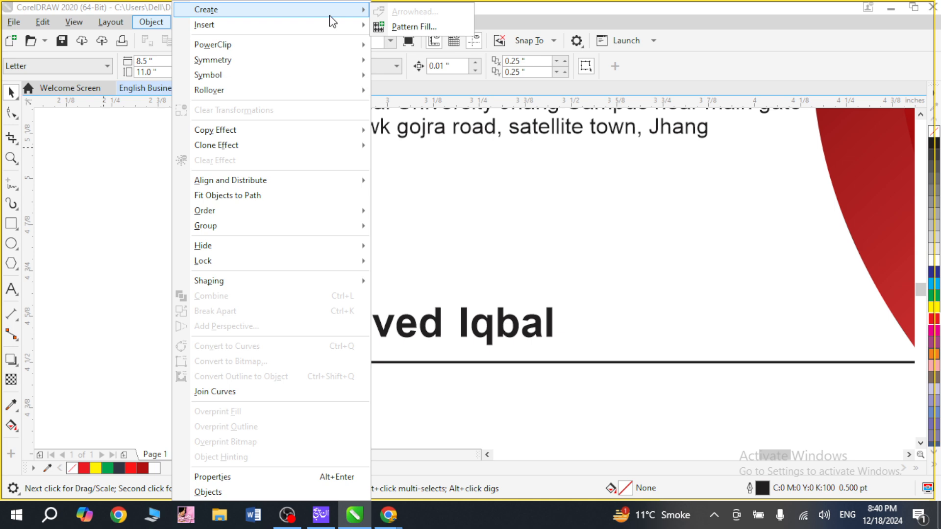
mouse_move(316, 27)
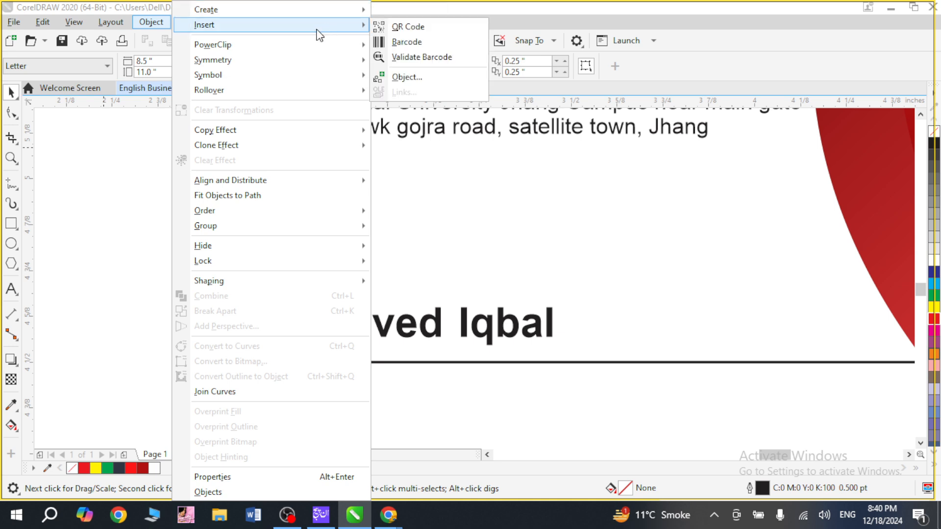
left_click(451, 45)
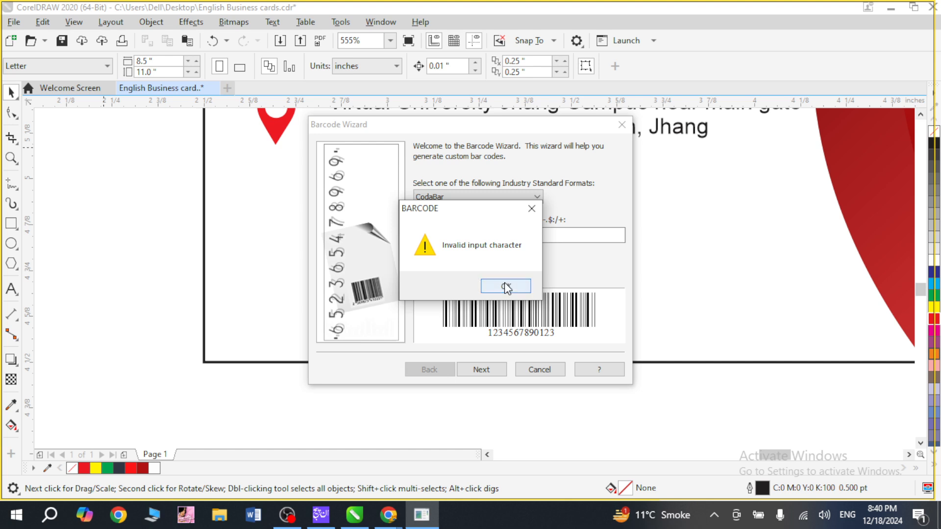
left_click(504, 285)
key("ctrl+v")
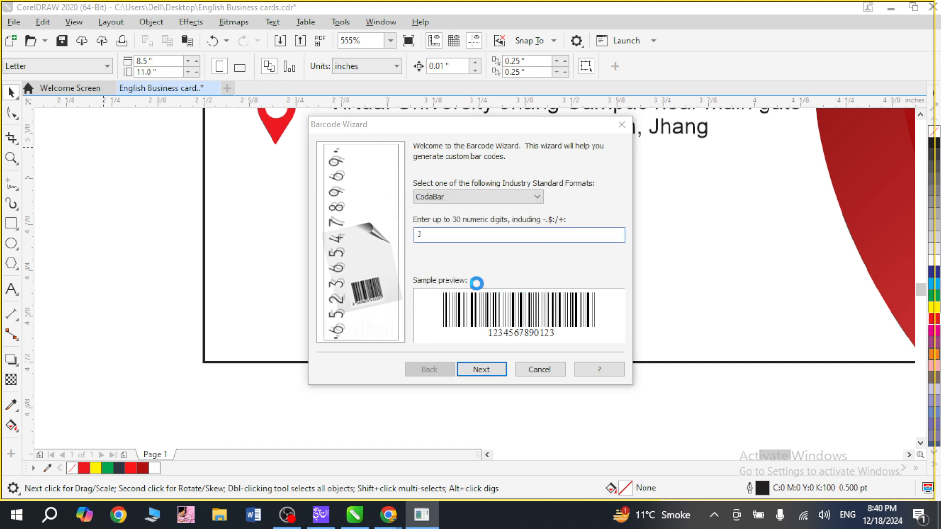
left_click(495, 286)
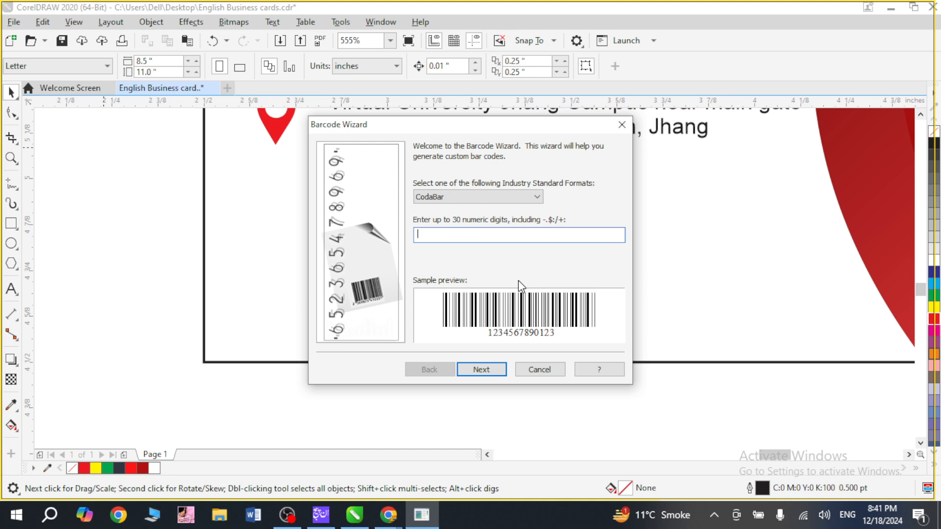
left_click(558, 368)
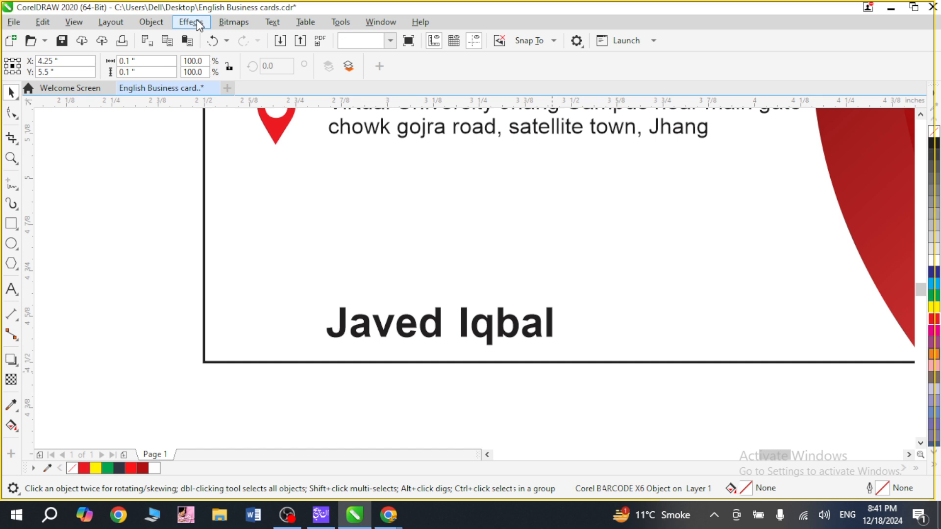
Insert a URL-type QR code with the copied name as its content and validate it.
left_click(151, 22)
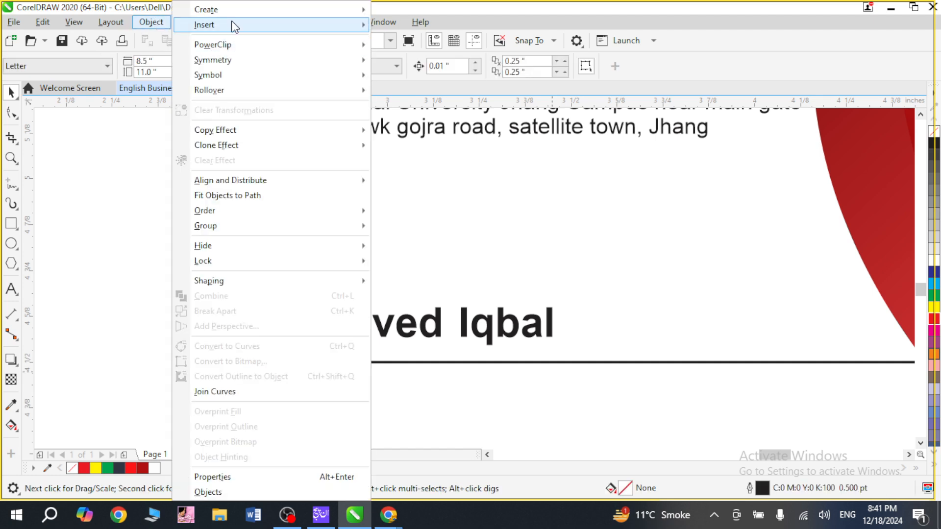
left_click(415, 27)
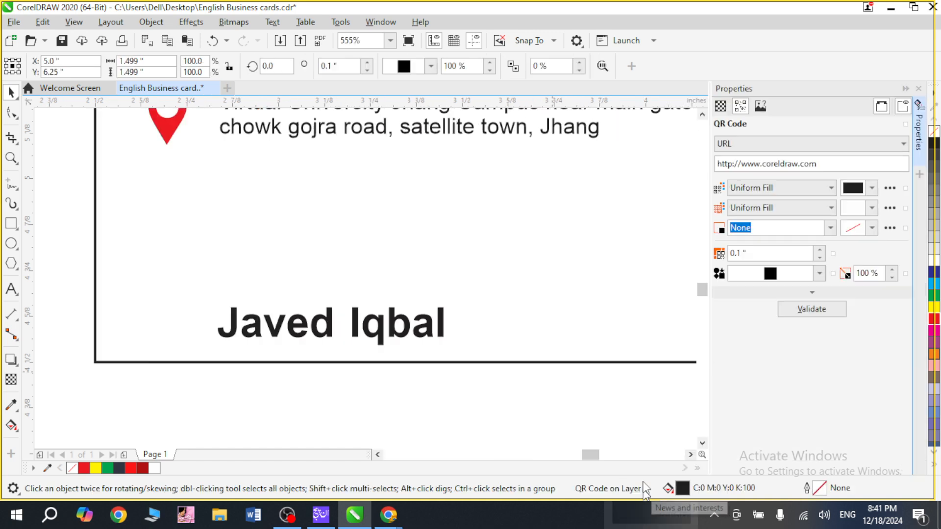
left_click_drag(837, 162, 664, 154)
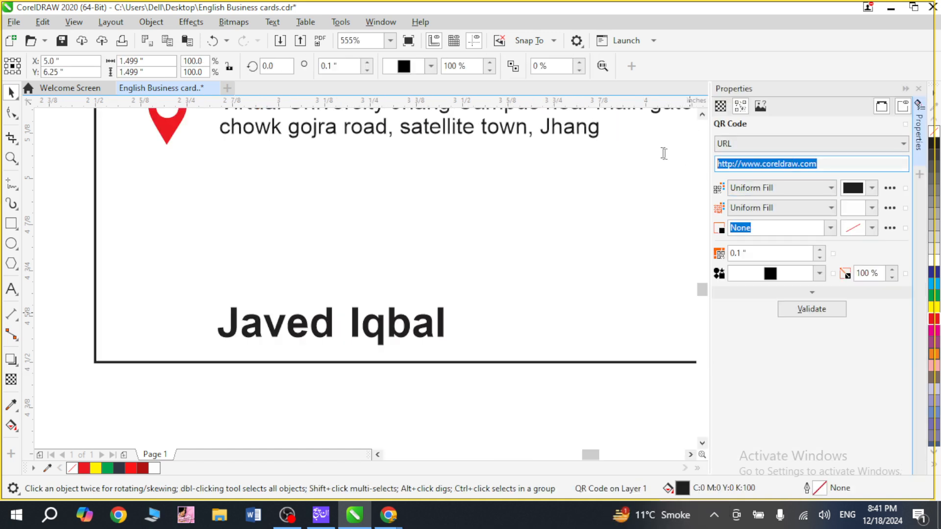
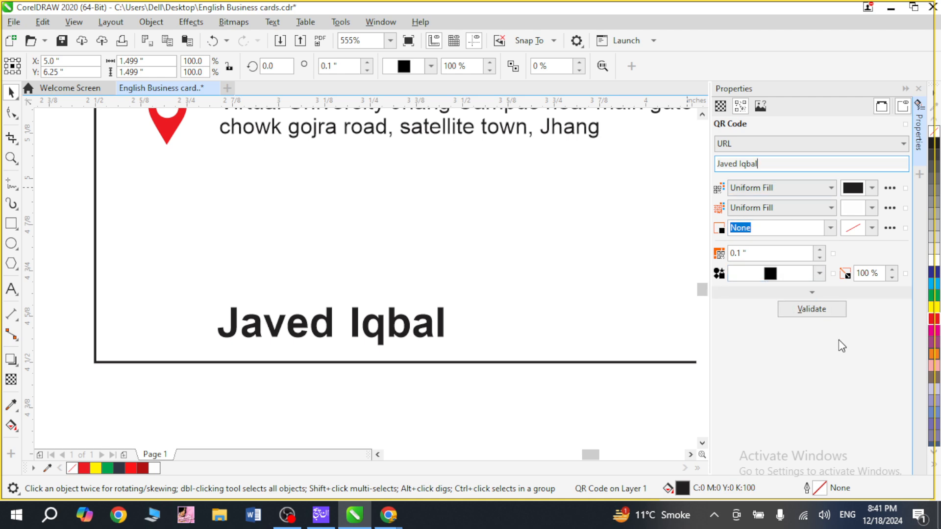
left_click(822, 304)
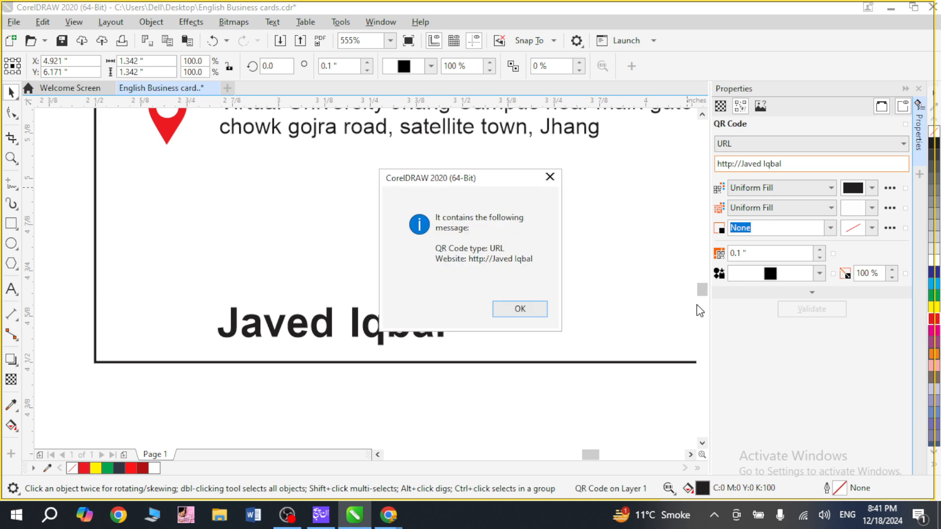
left_click(520, 309)
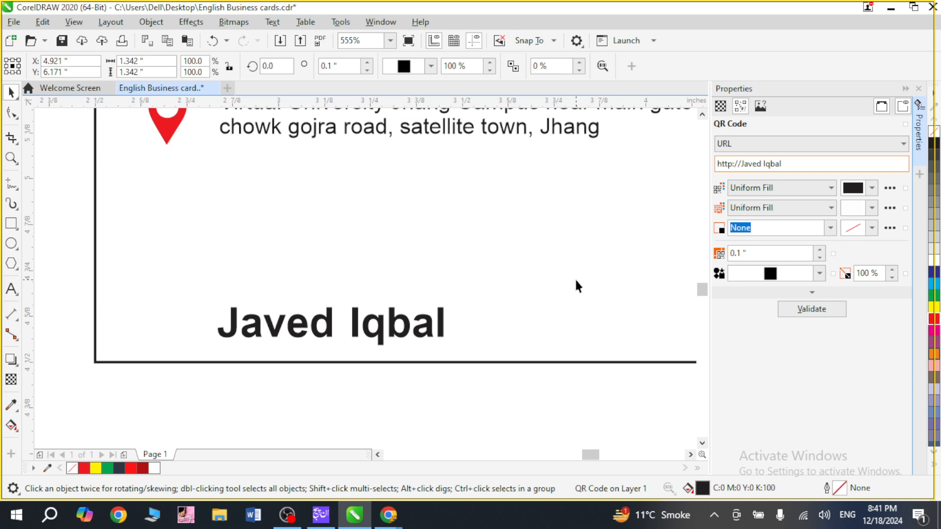
Bring the QR code onto the business card below the pin icon and shrink it to about 0.236 inches square.
key("F4")
left_click_drag(639, 262, 508, 275)
left_click(916, 84)
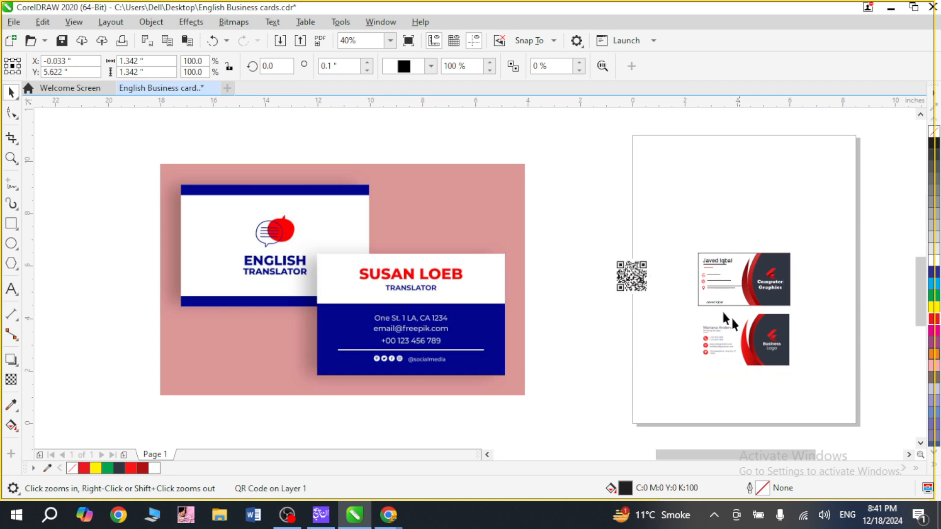
left_click_drag(722, 313, 655, 272)
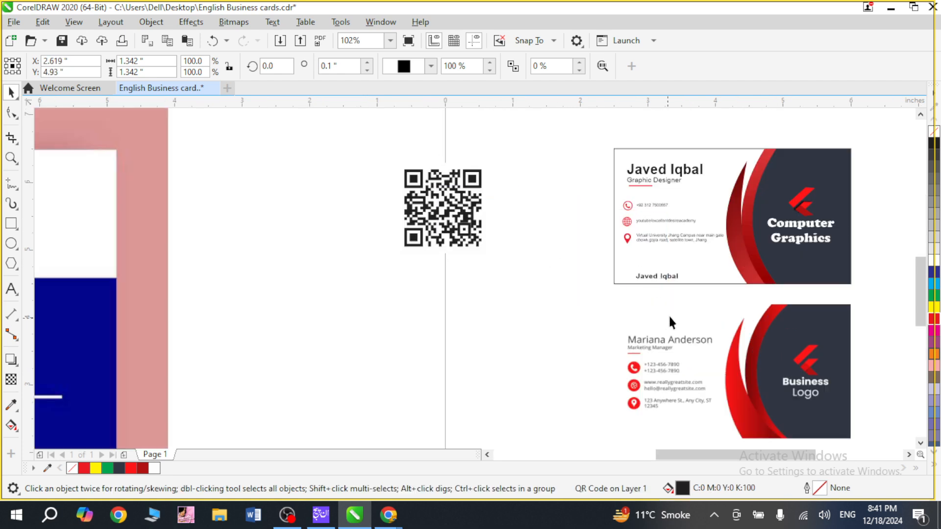
left_click_drag(575, 207, 616, 243)
Move the QR code above the small name line and enlarge it to about 0.318 inches square.
key("F2")
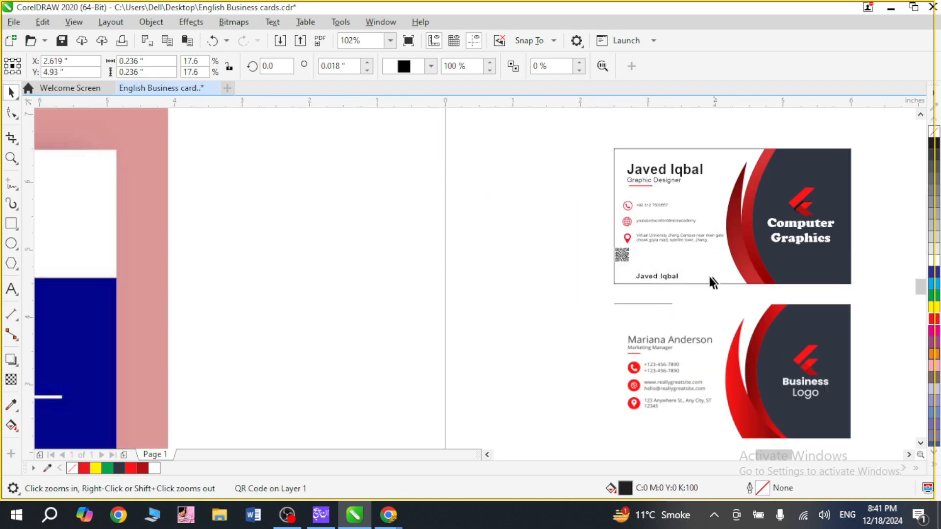
left_click_drag(712, 290, 602, 219)
left_click_drag(449, 291, 479, 292)
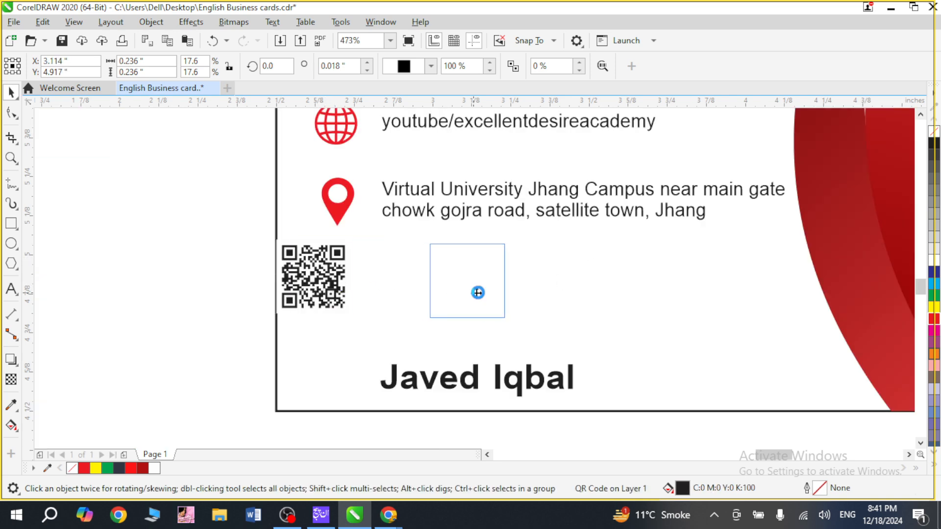
left_click_drag(509, 321, 535, 349)
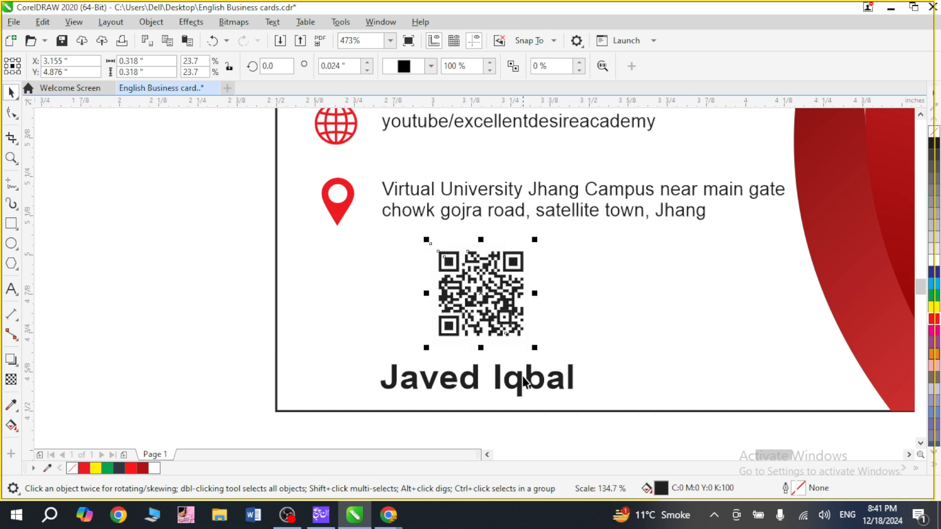
Centre the QR code horizontally over the small name line and move it down slightly closer to the text.
left_click(521, 385, "shift")
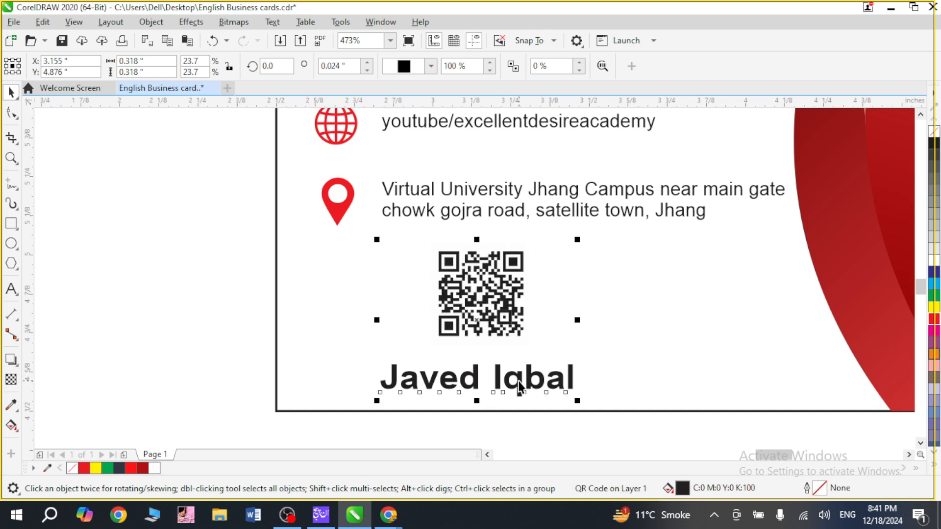
left_click(522, 433)
left_click(500, 318)
left_click_drag(499, 318, 500, 326)
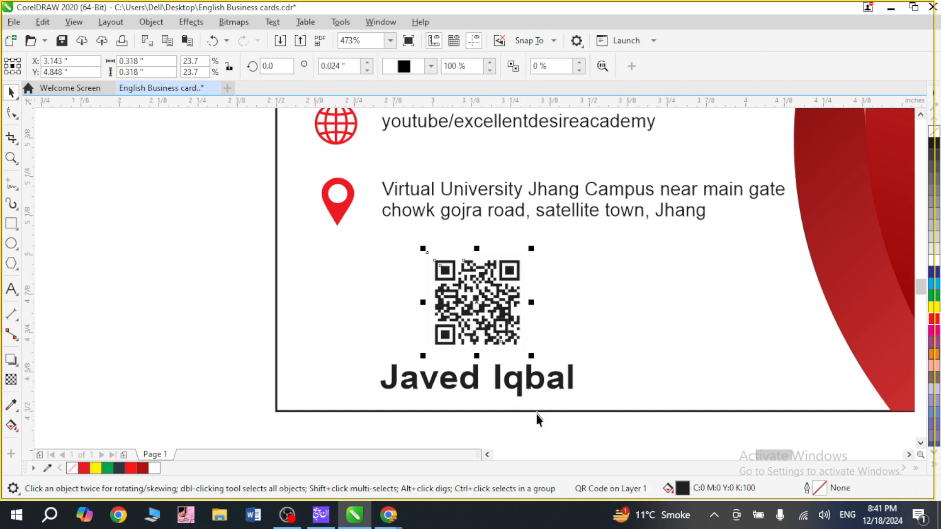
left_click(542, 431)
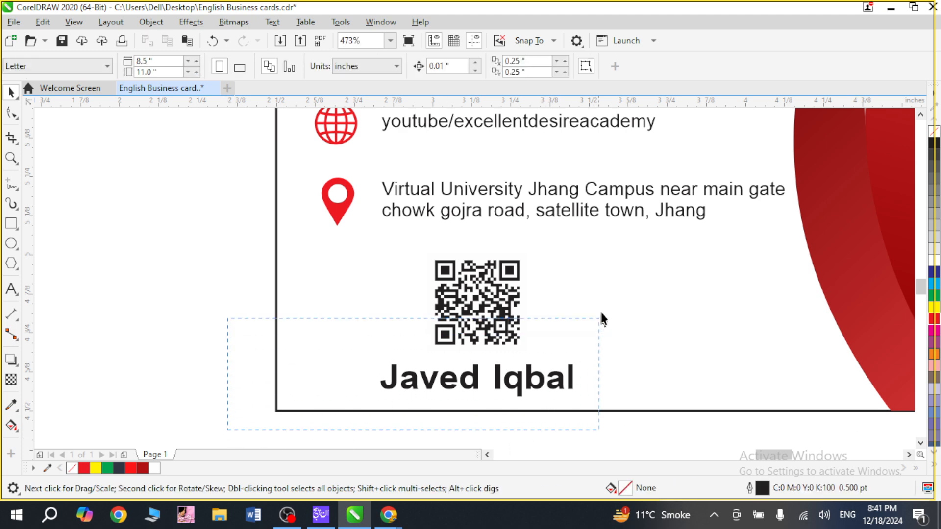
Group the QR code with the small name line and centre the group horizontally under the contact details block.
left_click_drag(601, 320, 613, 216)
key("ctrl+g")
left_click_drag(489, 307, 566, 303)
left_click(569, 208, "shift")
key("c")
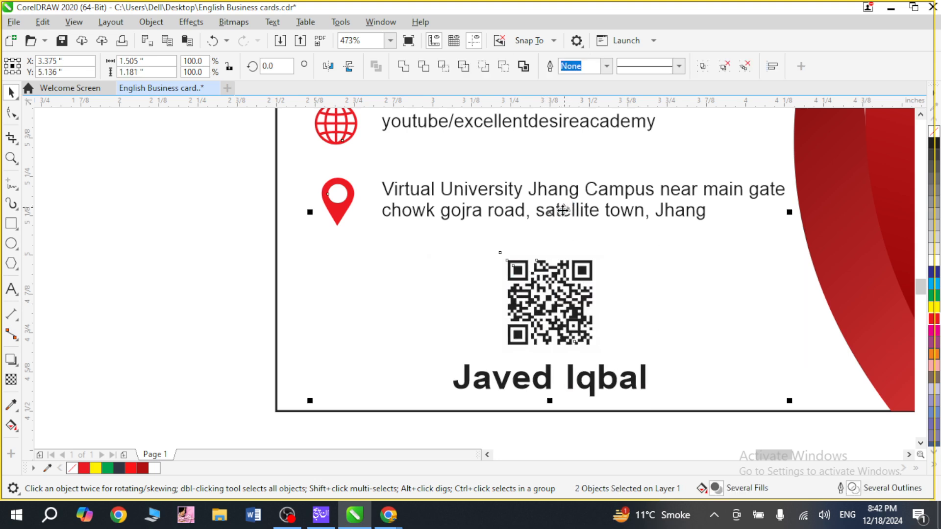
left_click(257, 273)
Change the outline colour of the card's border rectangle from black to red (C:0 M:100 Y:100 K:0).
key("F4")
key("F2")
left_click_drag(746, 211, 896, 355)
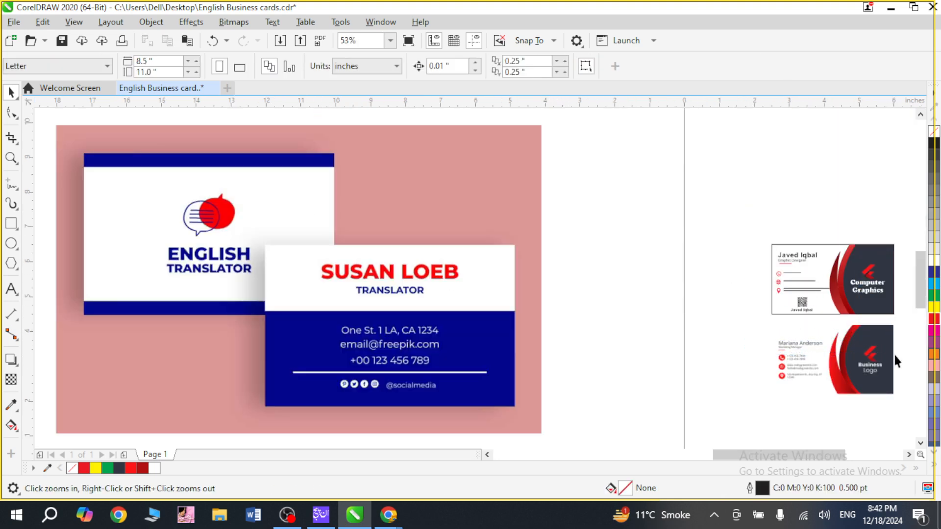
left_click(424, 188)
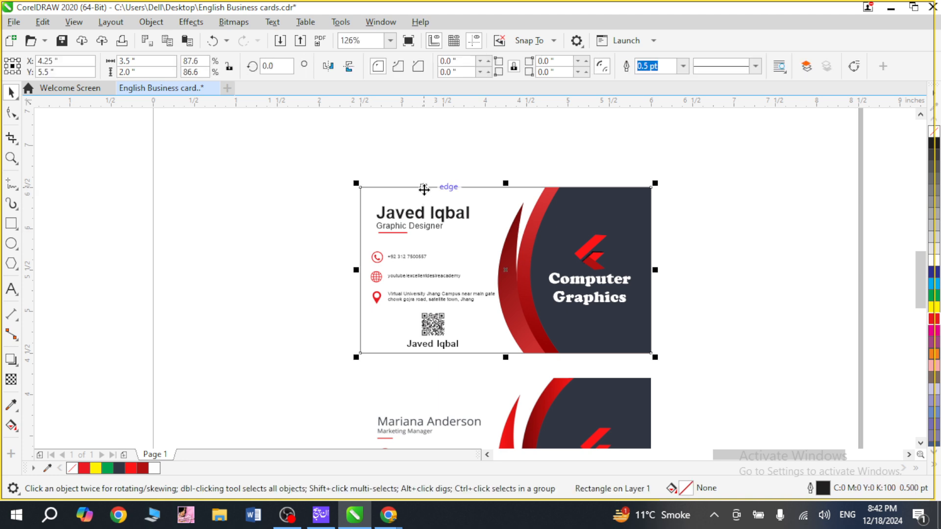
key("F2")
left_click_drag(354, 171, 422, 235)
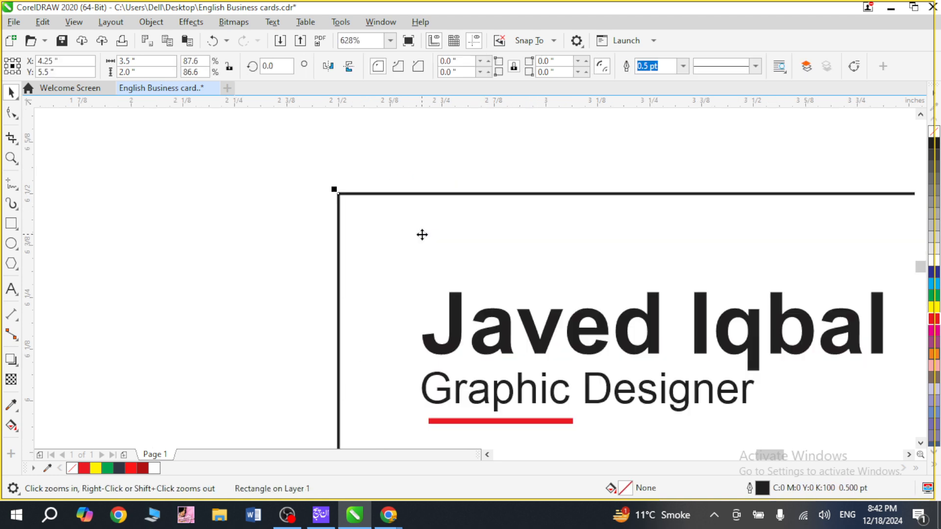
right_click(936, 320)
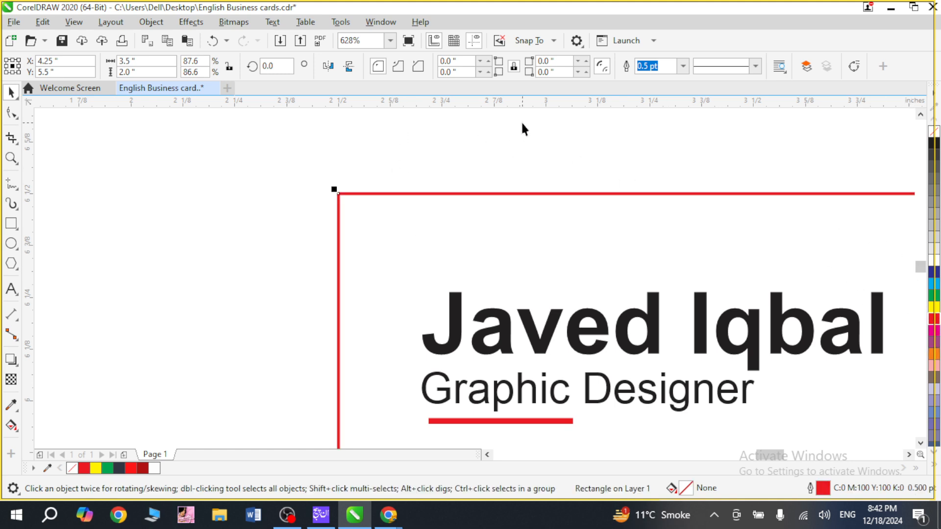
Group all objects of the finished red-and-dark card and save the drawing.
key("F4")
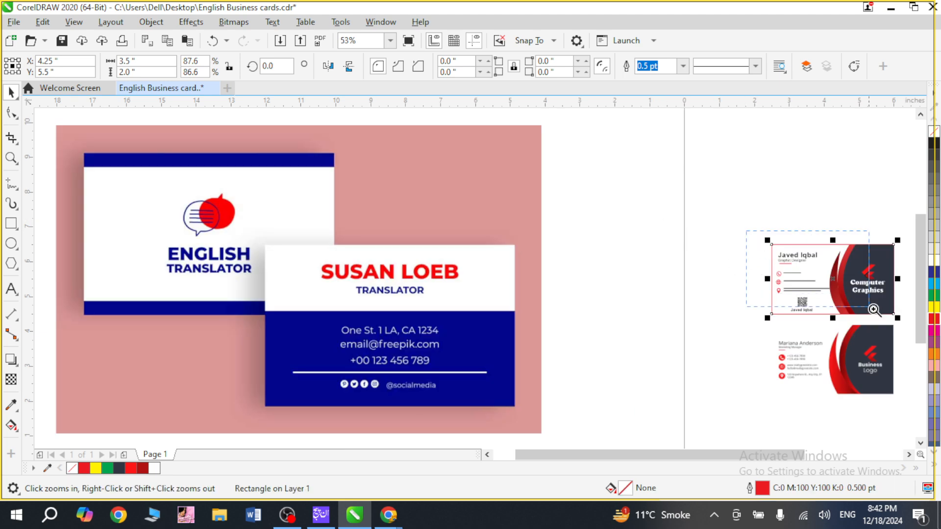
left_click_drag(904, 321, 747, 229)
left_click_drag(213, 135, 768, 439)
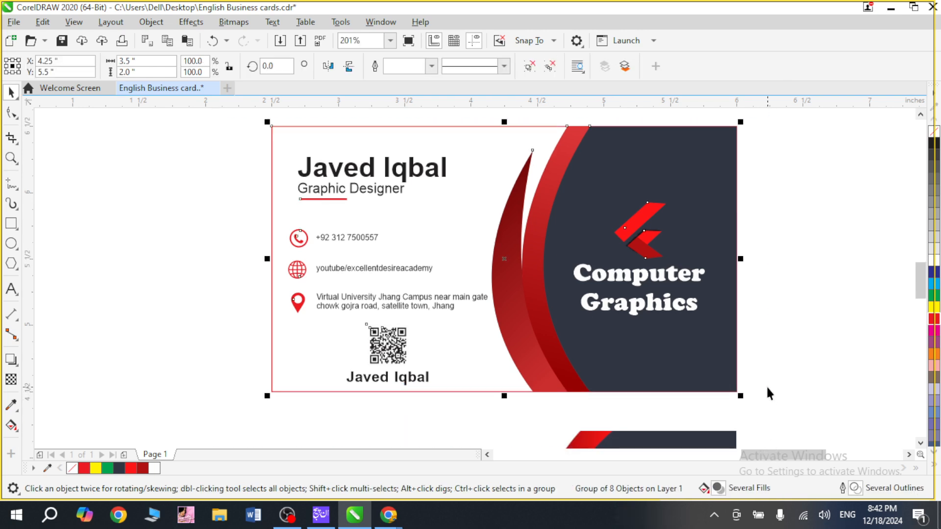
key("ctrl+s")
left_click(801, 331)
Preview the finished card and the sample card together in full screen to compare them.
key("F4")
left_click_drag(809, 263, 853, 371)
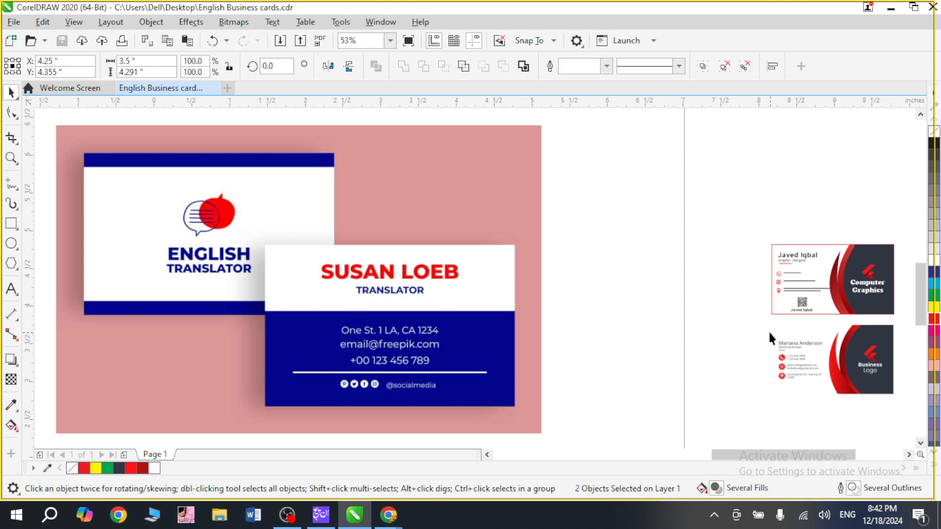
key("shift+F2")
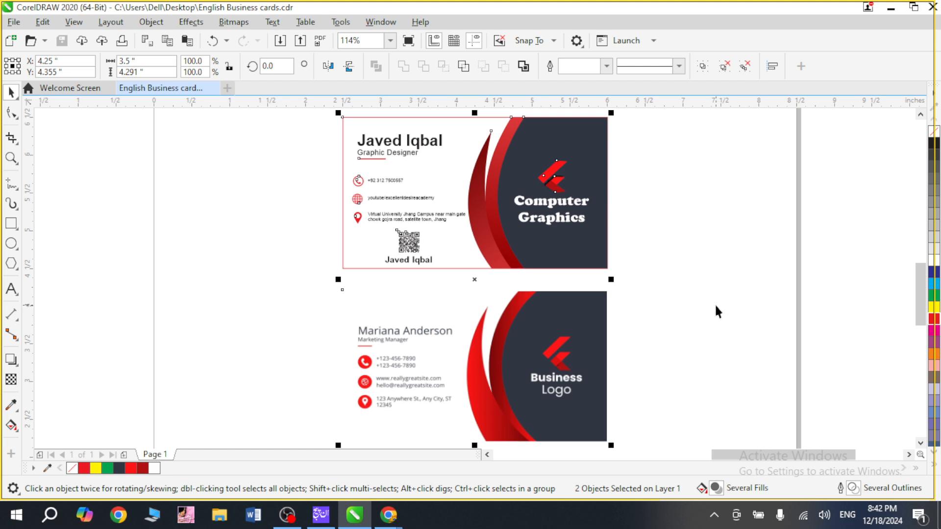
key("F9")
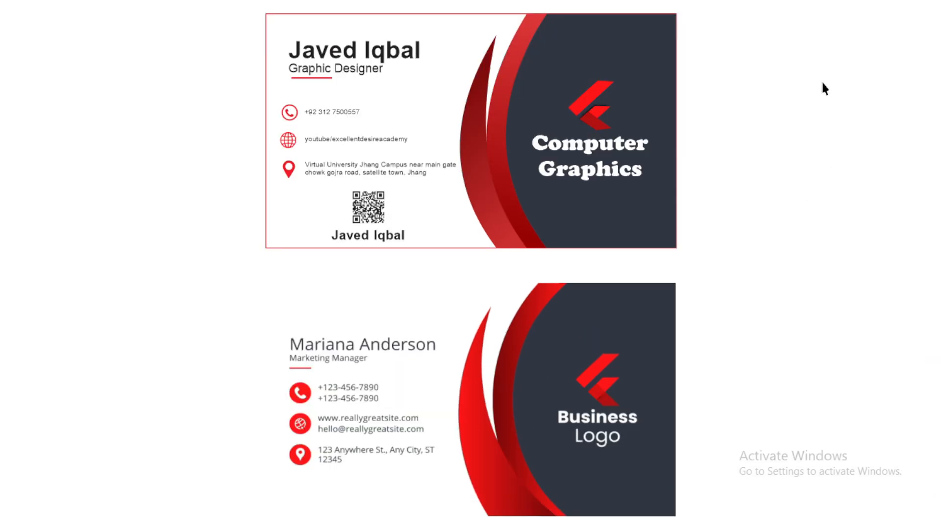